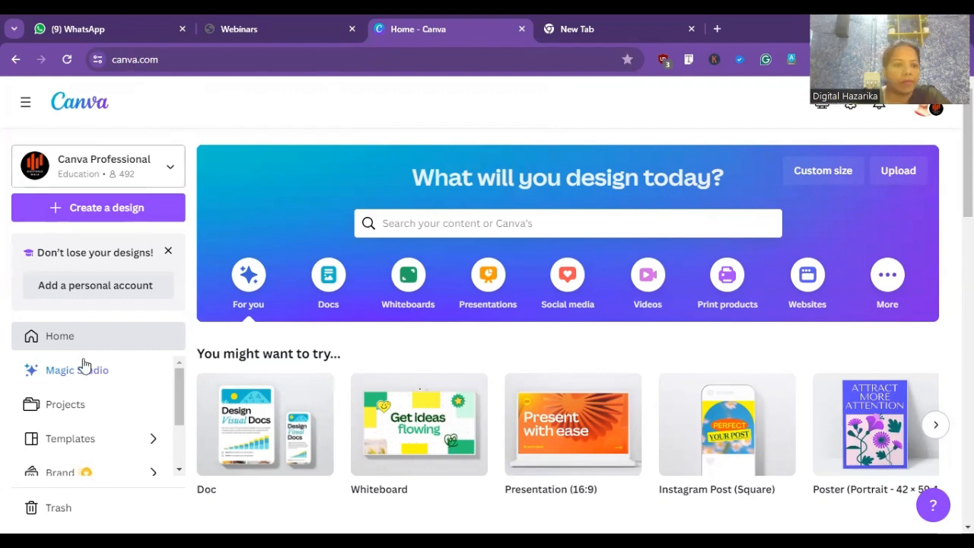
- Open the projects page, start creating a design and search the design types for "facebook cover"
click(74, 407)
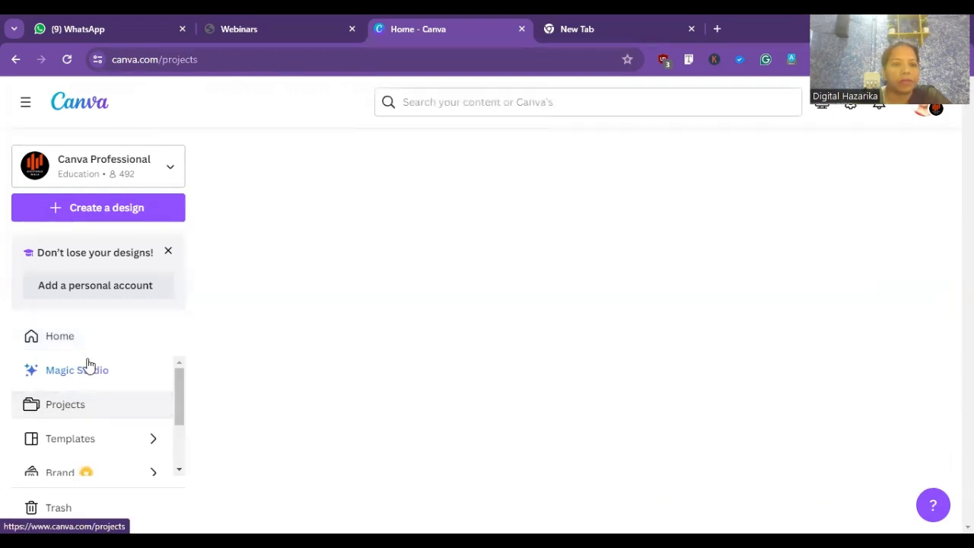
click(134, 208)
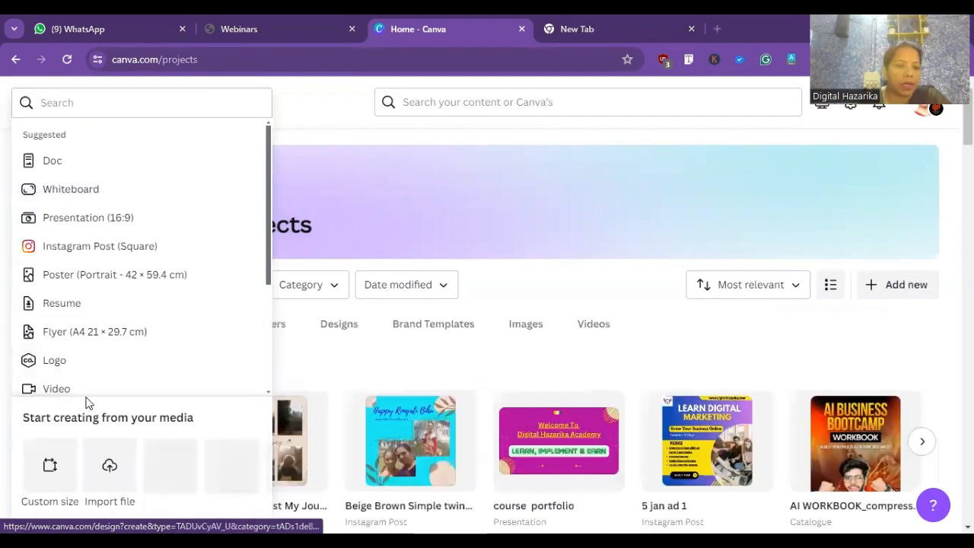
click(130, 101)
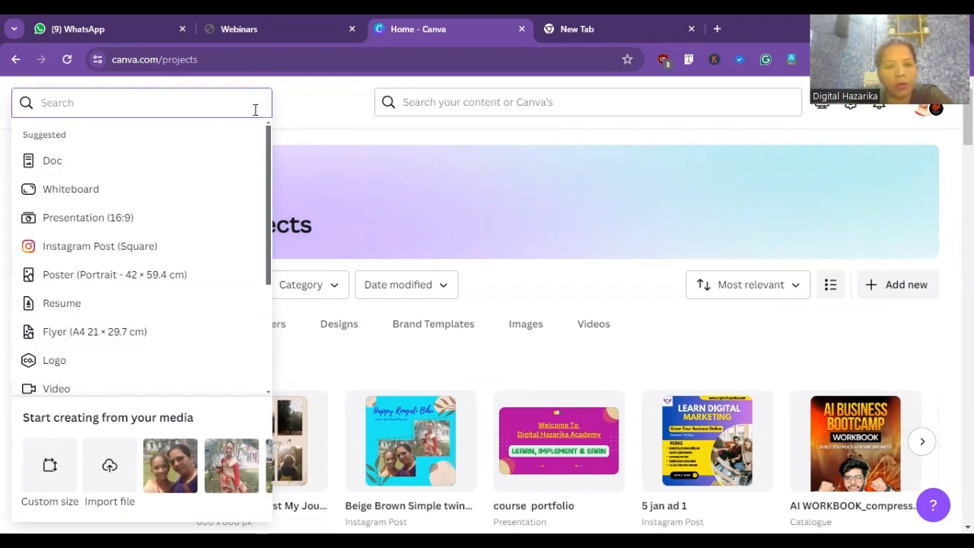
text(fa)
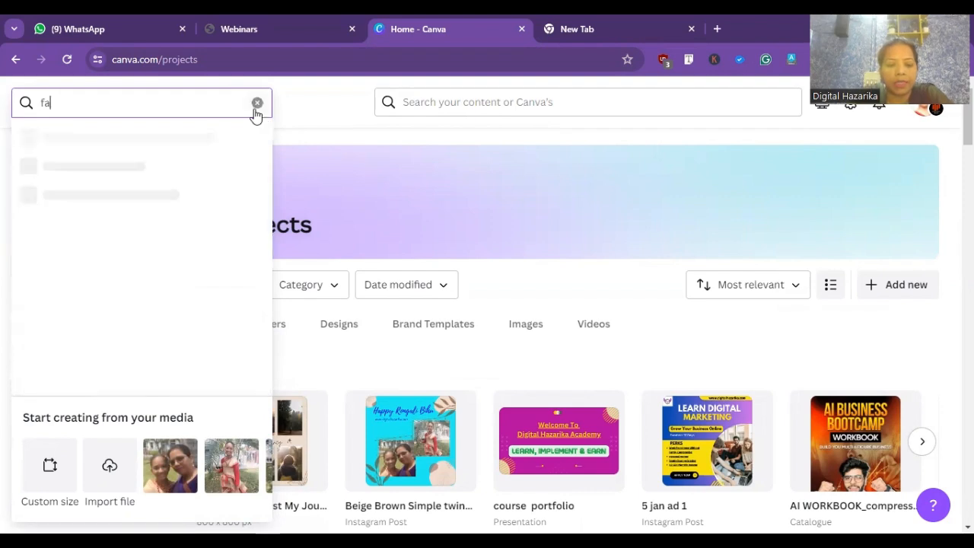
text(cebo)
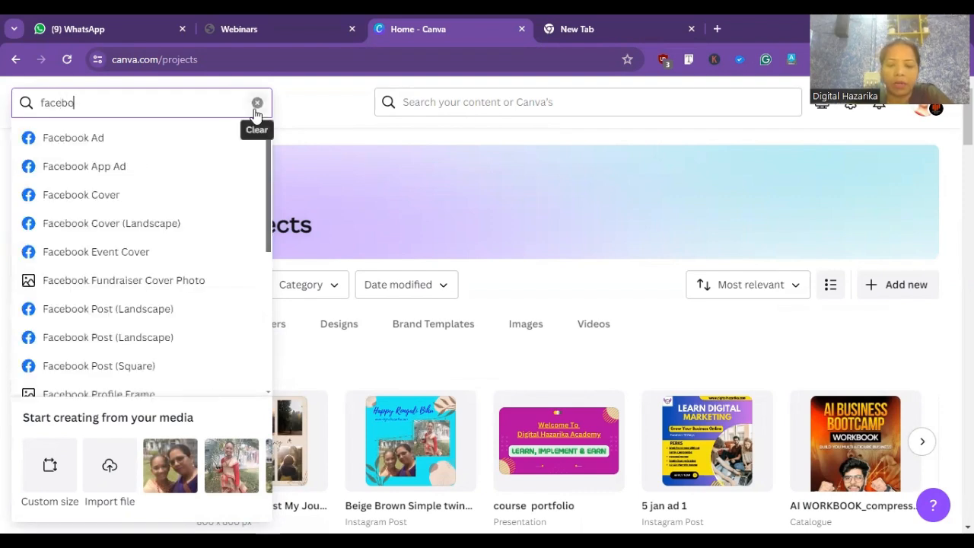
text(ok cob)
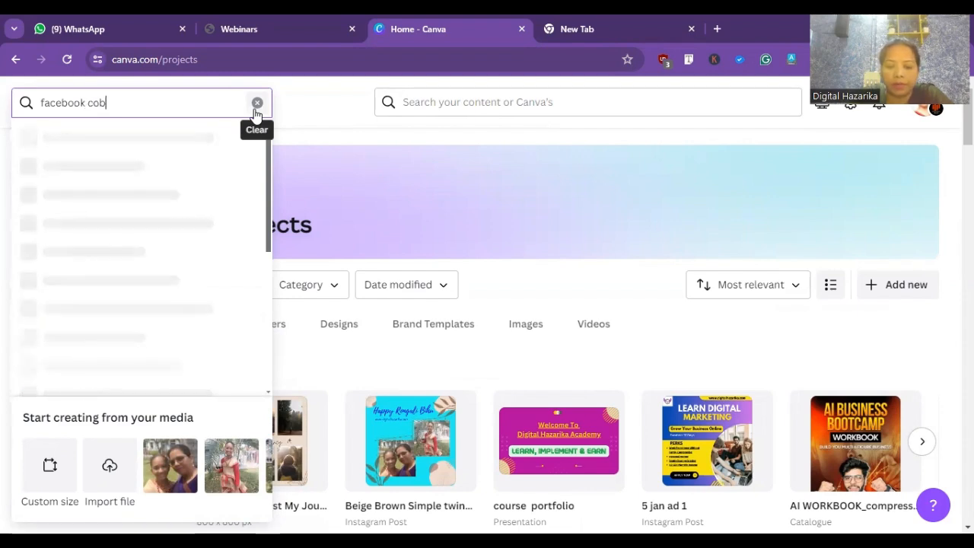
key(BackSpace)
text(ver)
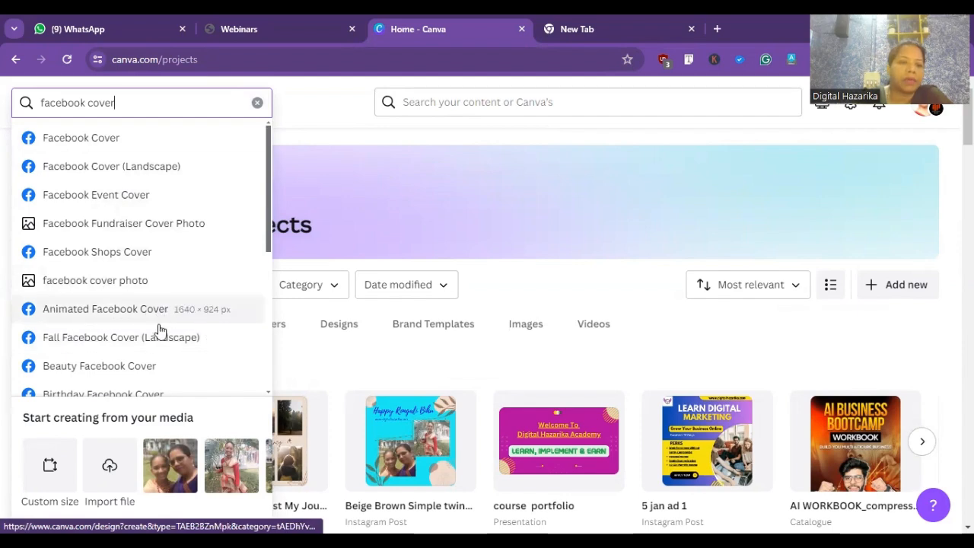
- Replace the design type search with one for Instagram formats
click(257, 104)
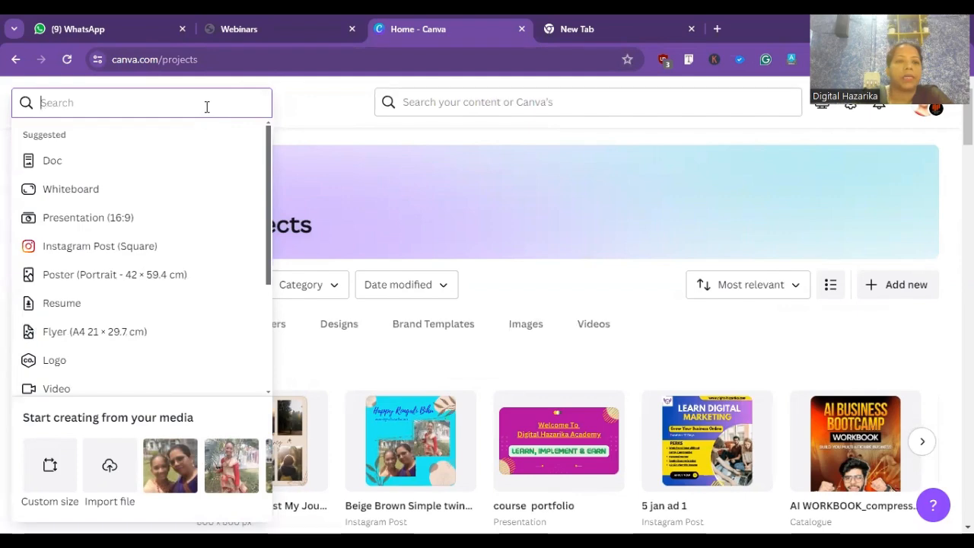
text(in)
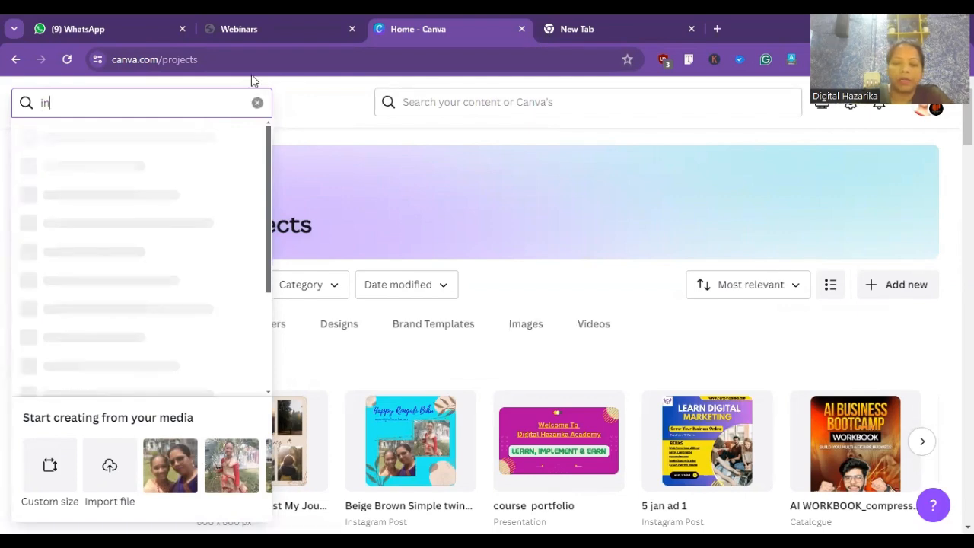
text(stagrm)
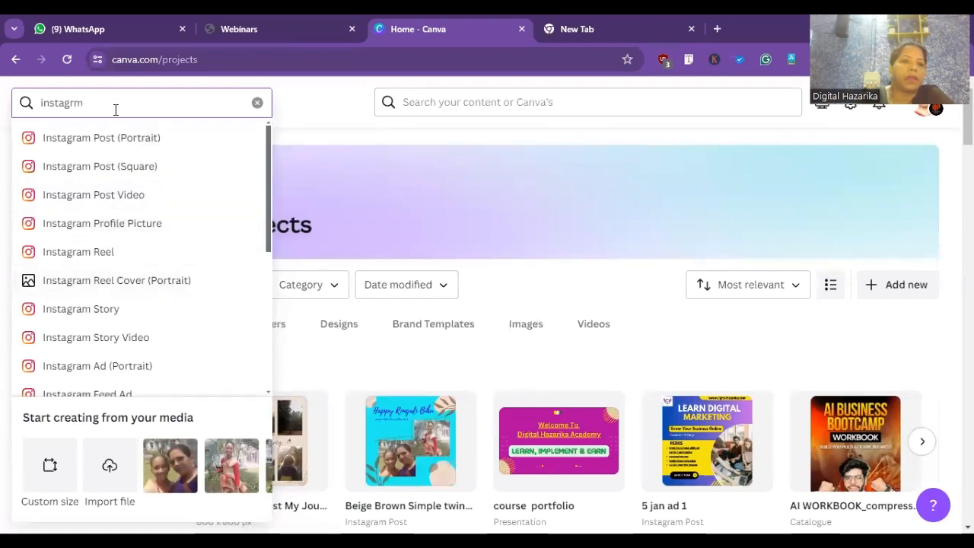
- Search the design types for "video coll" and create a blank 800 × 800 px Video Collage
click(257, 102)
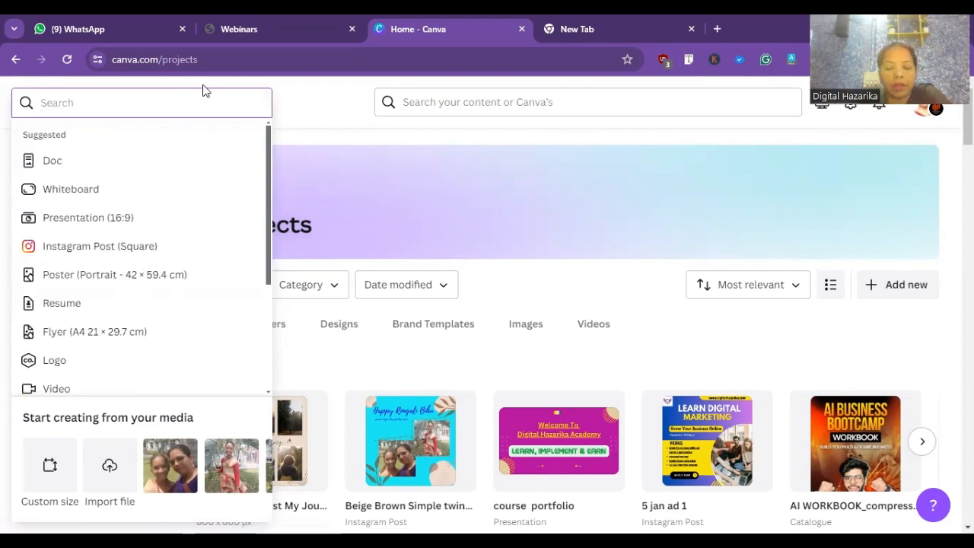
text(vi)
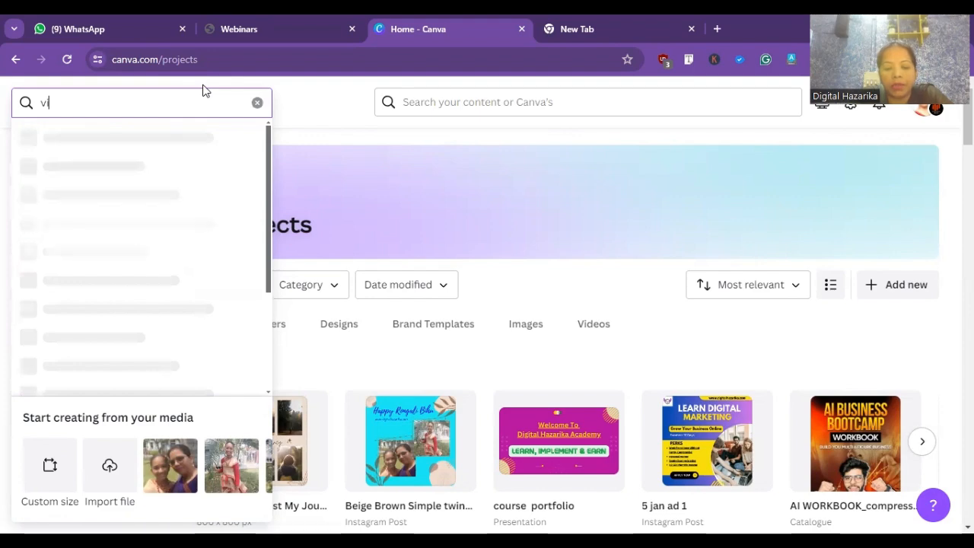
text(deo)
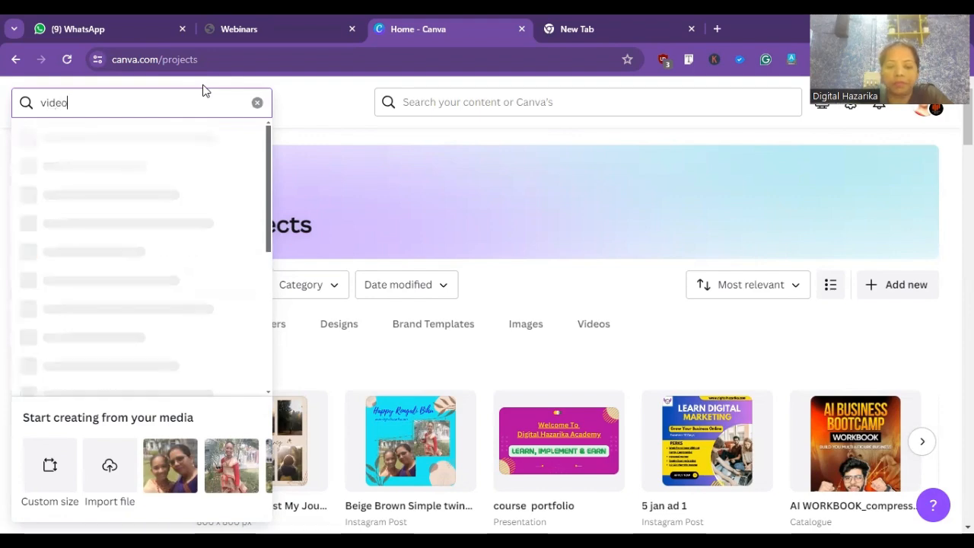
text( coll)
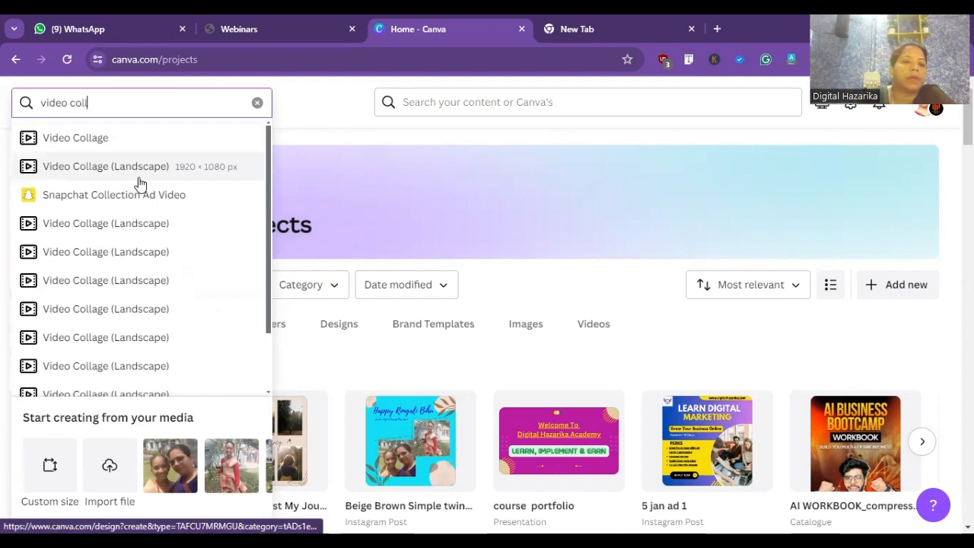
click(97, 139)
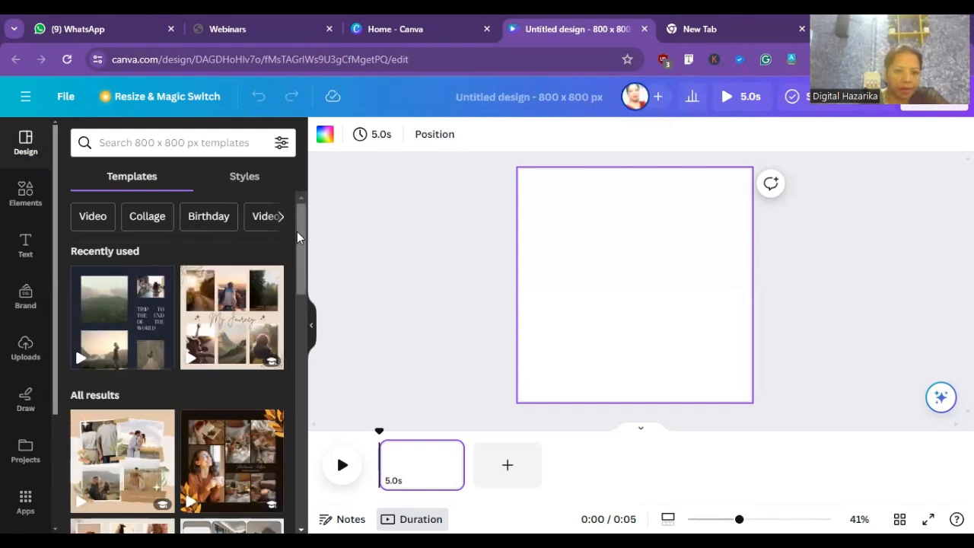
- Apply the navy page of the Navy Blue Modern Beige Travel Video Collage template to the blank design
drag(301, 234, 327, 313)
scroll(288, 462, down, 2)
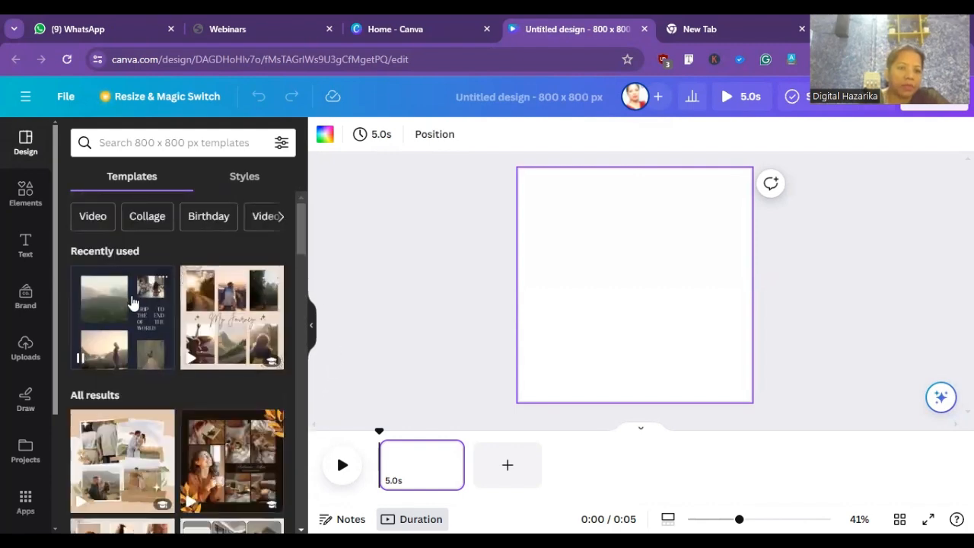
click(133, 301)
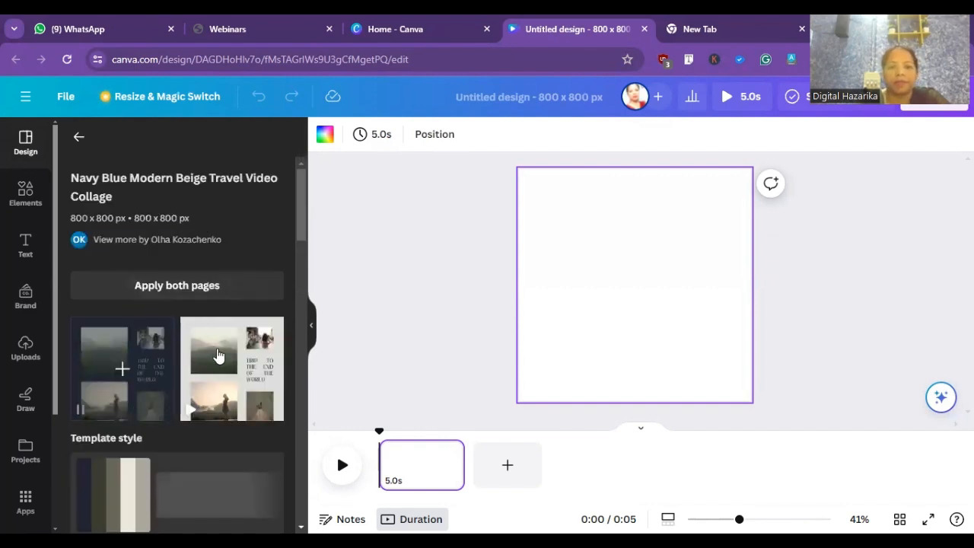
click(123, 367)
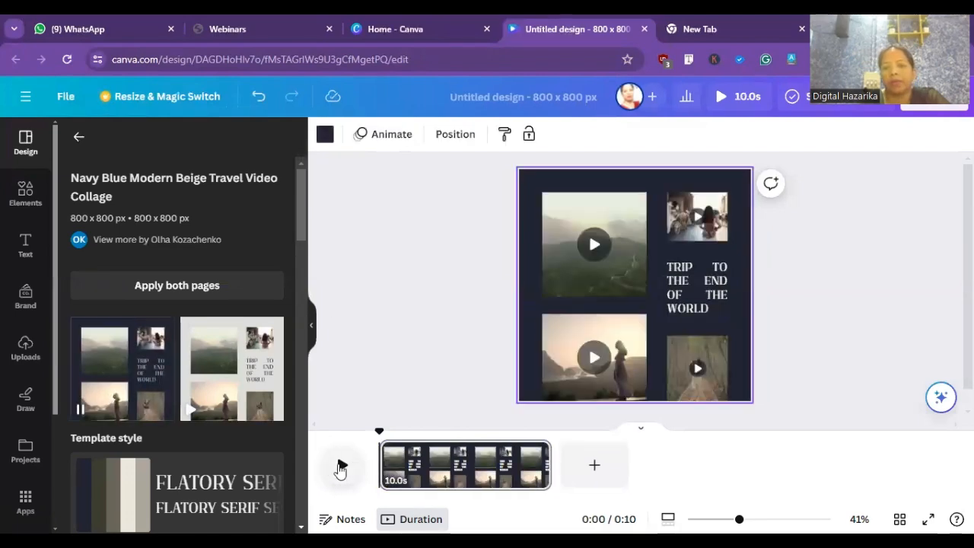
- Try to play the collage preview and reload the design's page
click(343, 468)
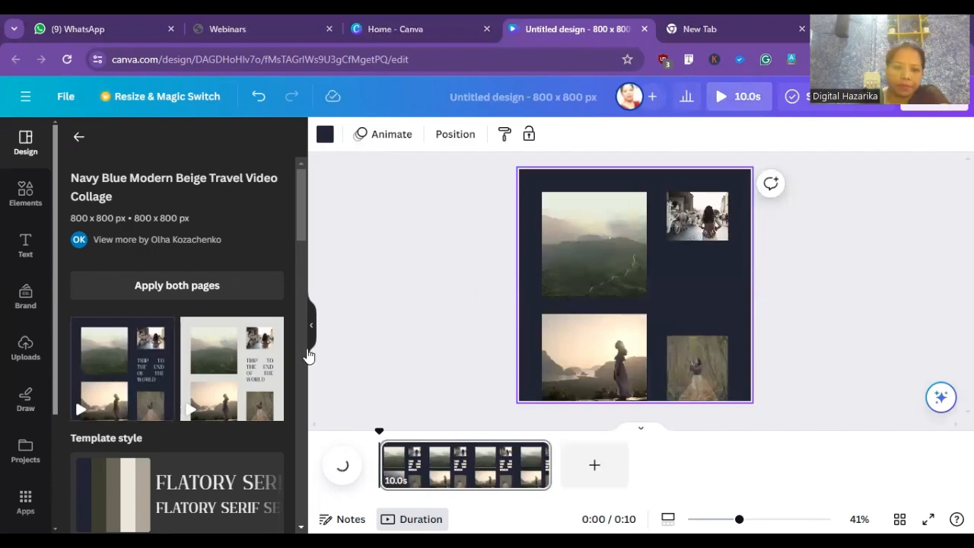
click(67, 64)
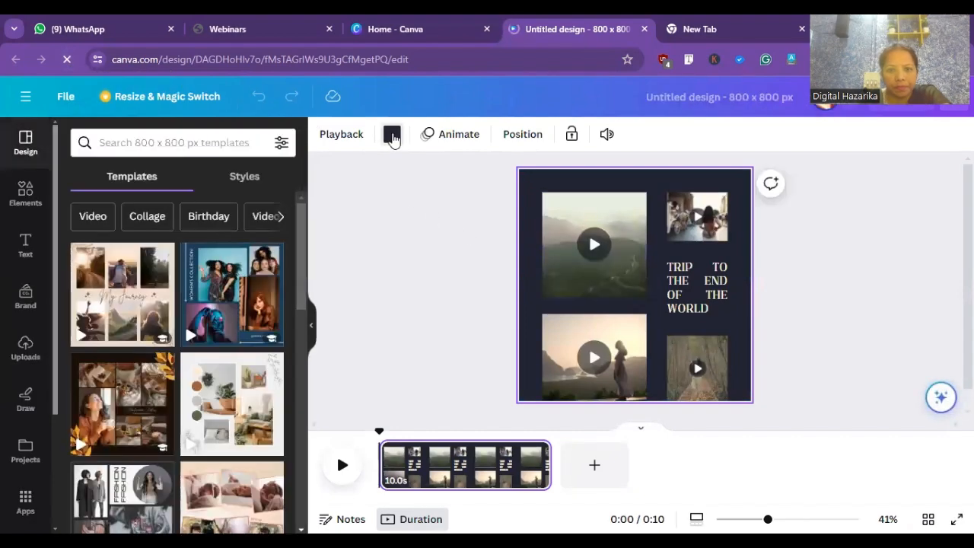
- Try white and violet as the collage's background colour, and settle on the pink-to-yellow gradient
click(392, 135)
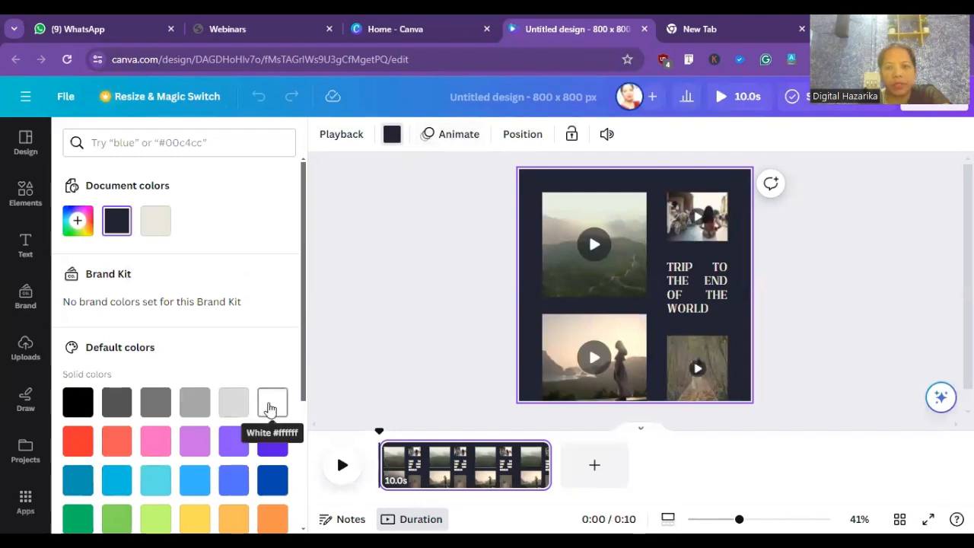
click(270, 408)
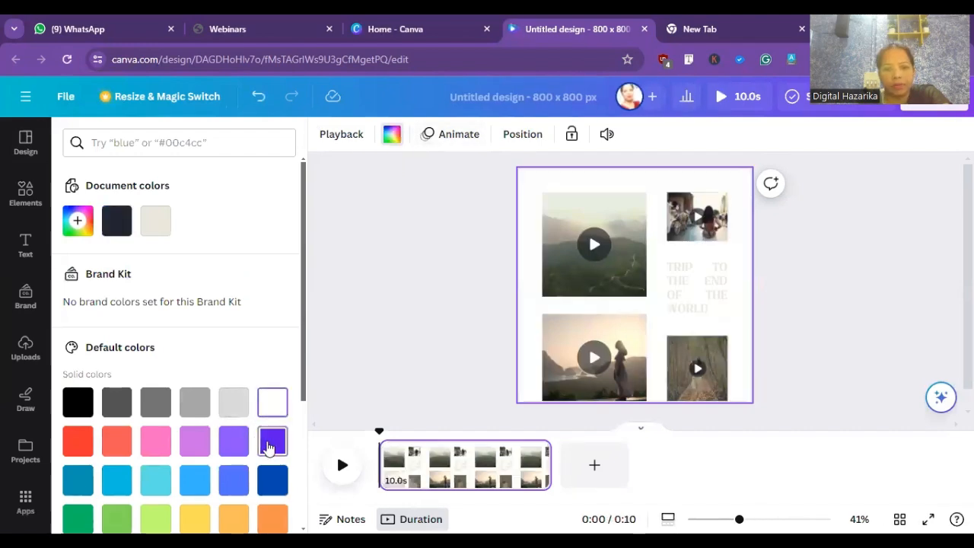
click(270, 445)
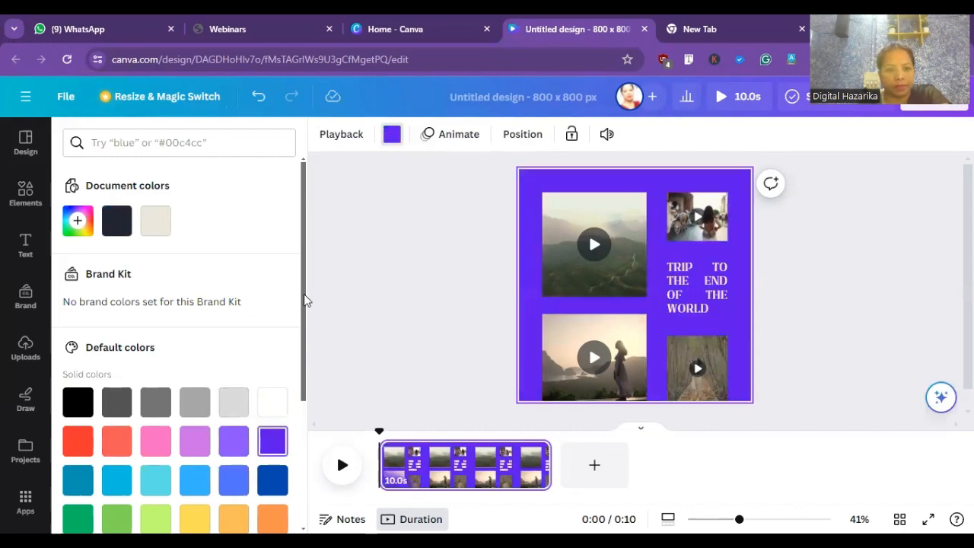
scroll(183, 320, down, 3)
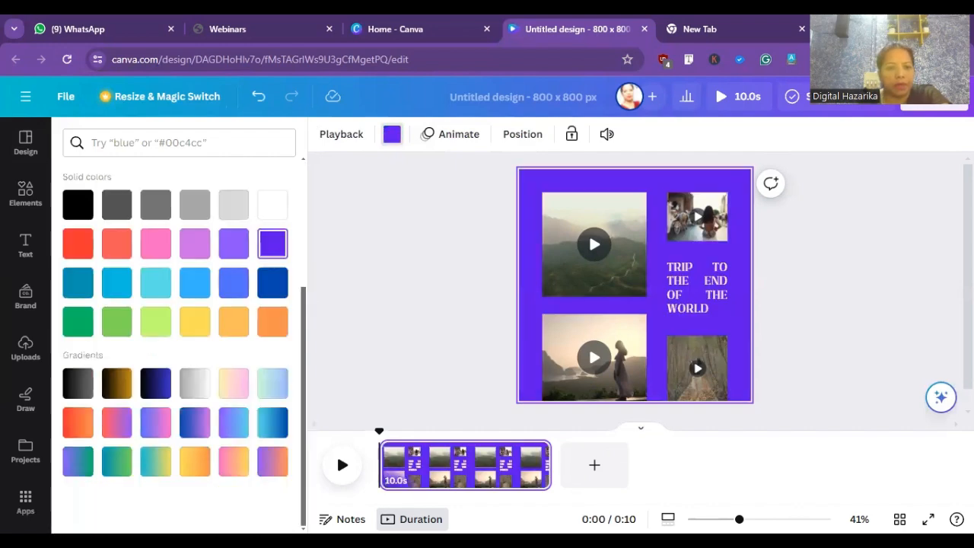
click(235, 462)
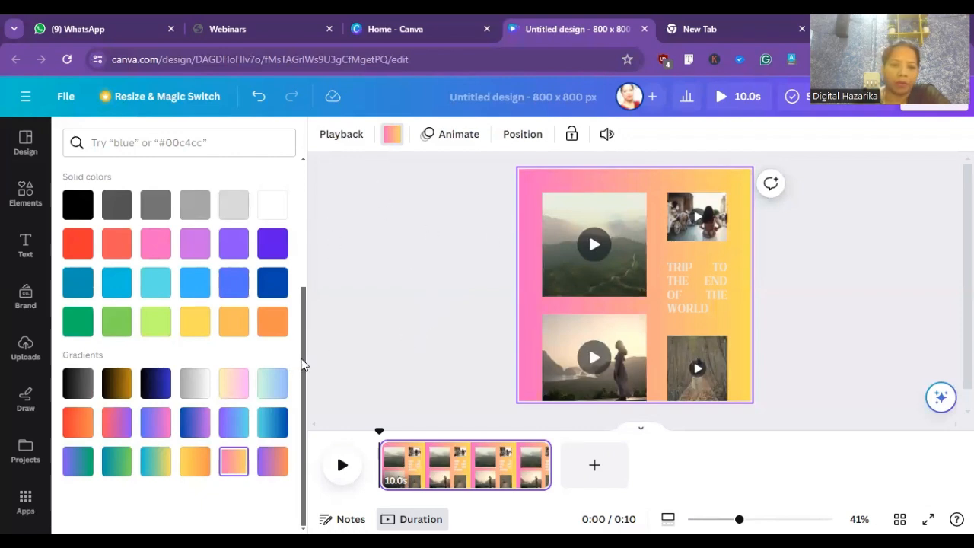
drag(302, 364, 352, 203)
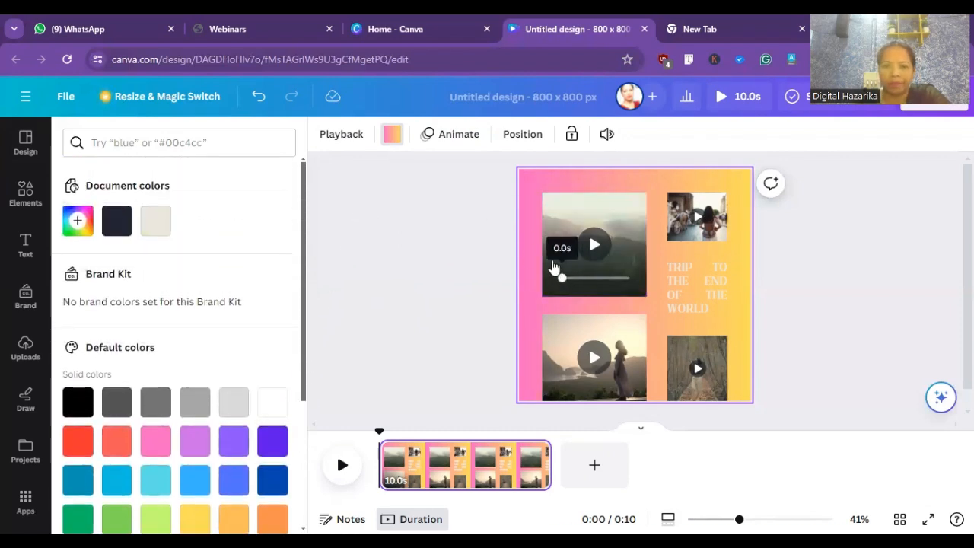
- Move the large misty hills video in the collage's upper left slightly upward
click(560, 223)
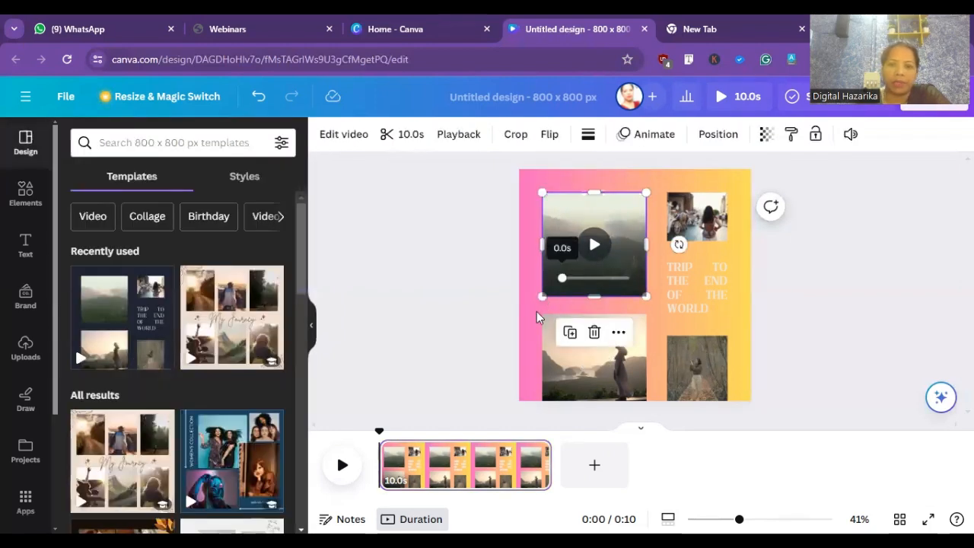
click(400, 333)
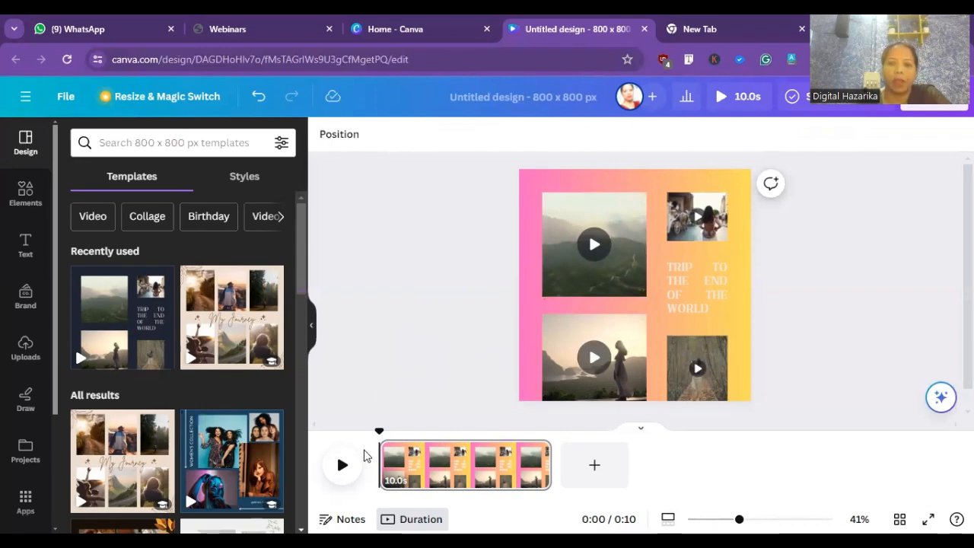
click(566, 230)
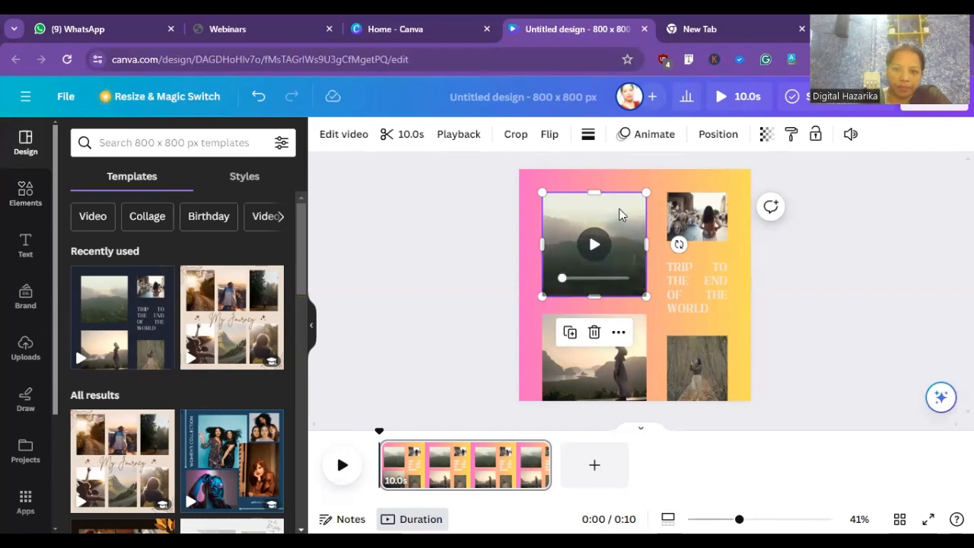
mouse_move(621, 211)
mouse_down()
mouse_move(574, 257)
mouse_move(615, 205)
mouse_up()
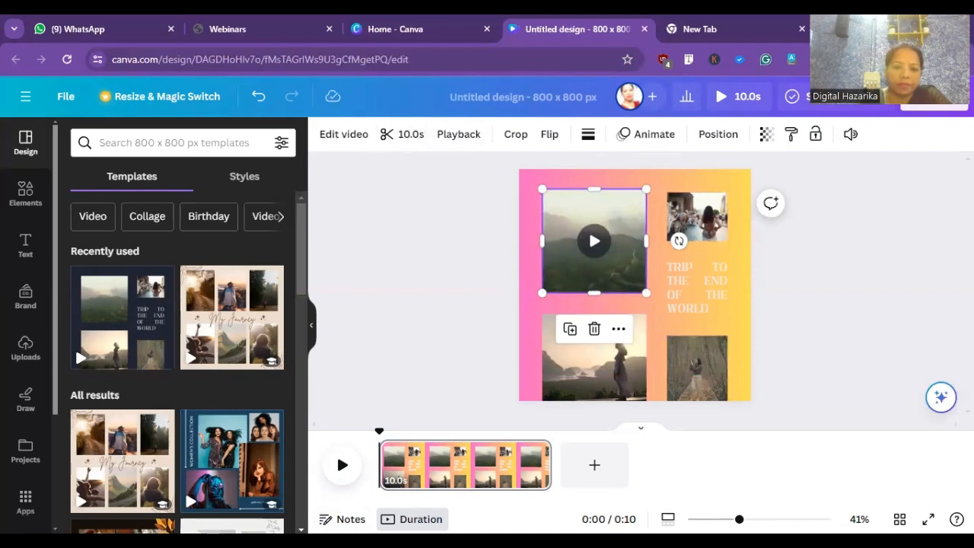
click(411, 519)
click(412, 519)
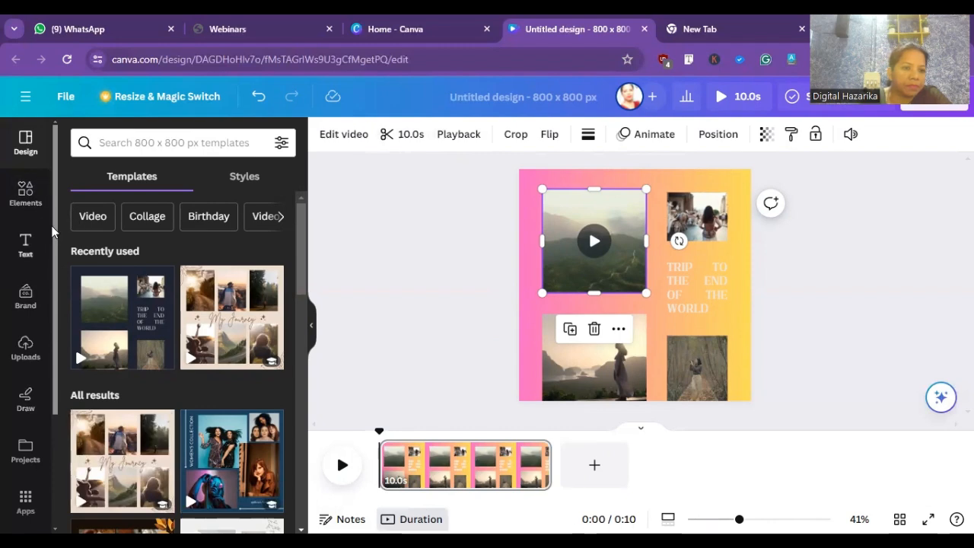
- Browse the uploaded images and show the uploaded videos
scroll(25, 319, down, 2)
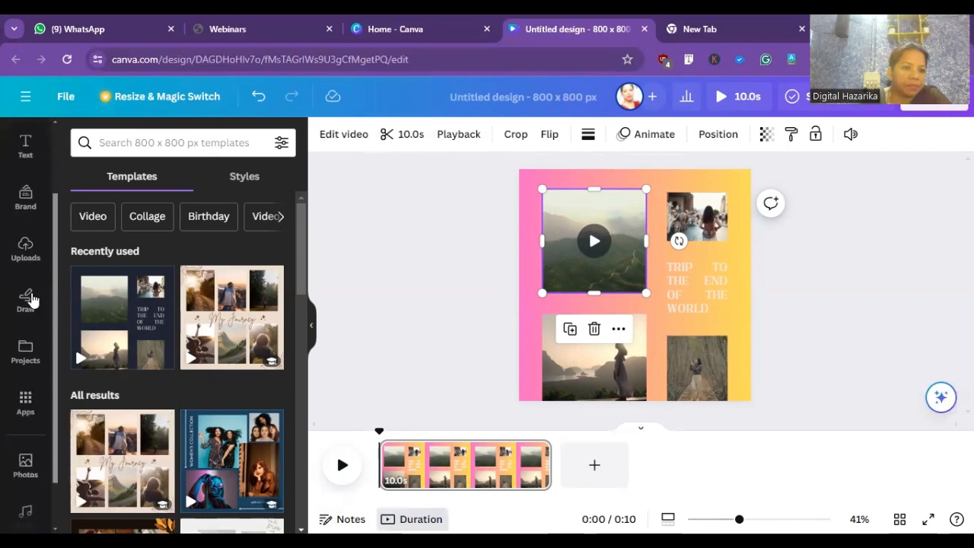
click(29, 255)
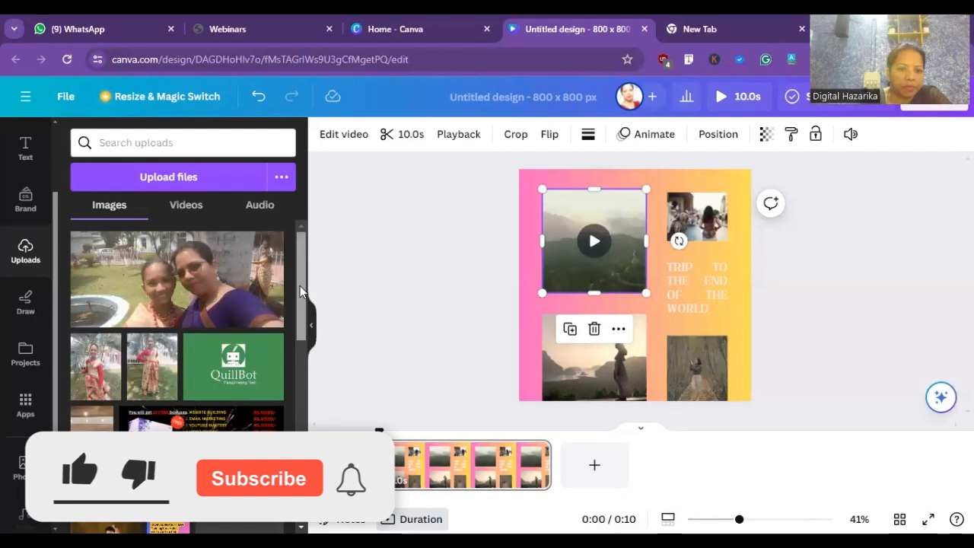
drag(300, 286, 268, 387)
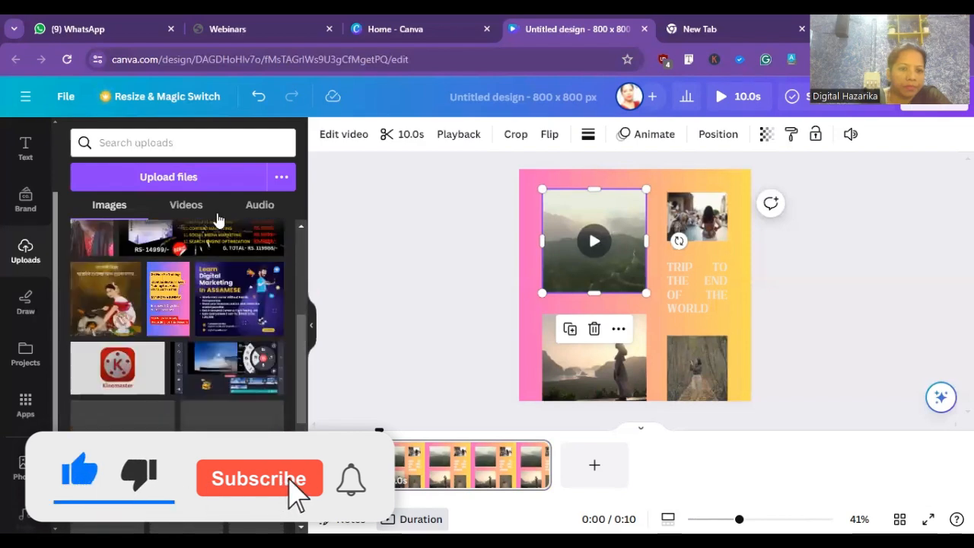
click(188, 206)
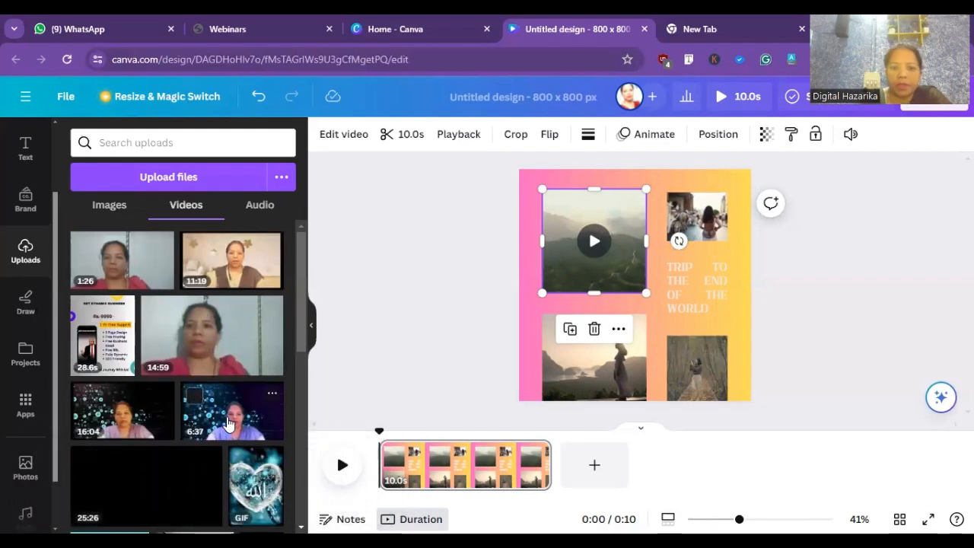
- Replace the misty hills video in the collage's upper left with the uploaded 6:37 video and shrink it slightly
drag(232, 415, 557, 268)
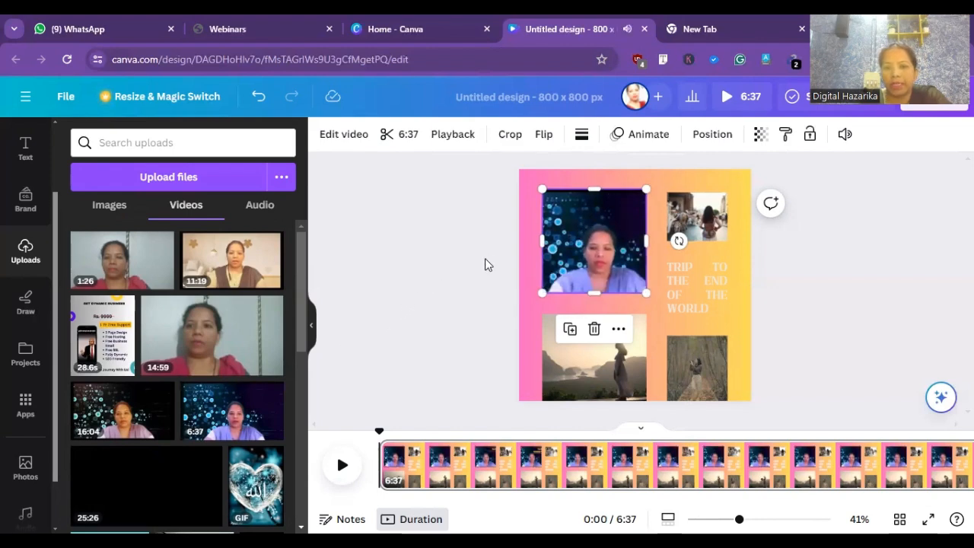
mouse_move(593, 248)
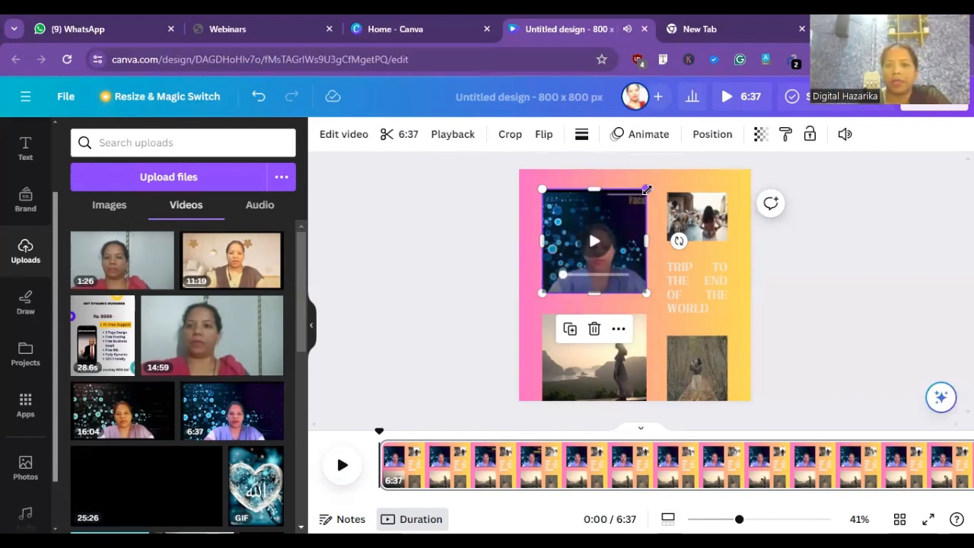
mouse_move(646, 190)
mouse_down()
mouse_move(616, 221)
mouse_move(637, 199)
mouse_up()
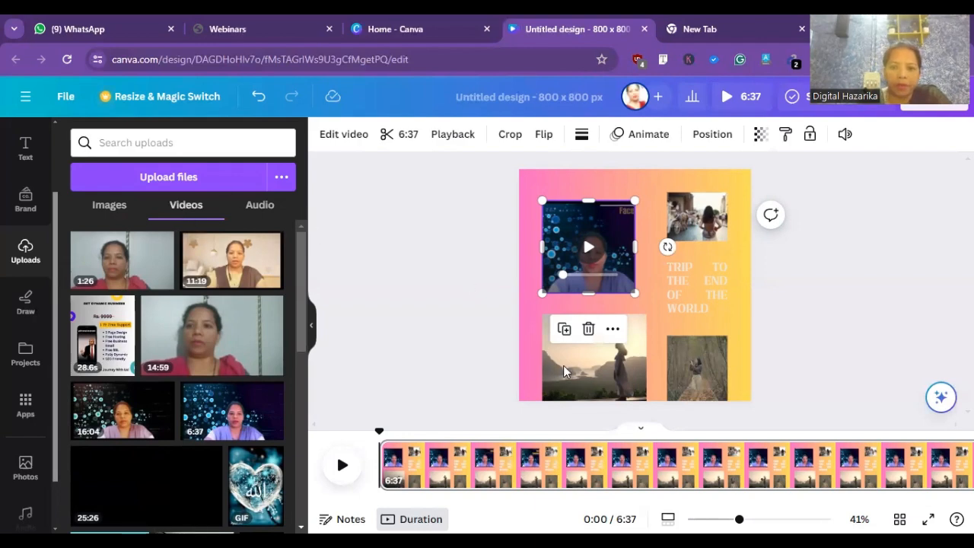
- Open the collage's "TRIP TO THE END OF THE WORLD" text for editing
click(700, 277)
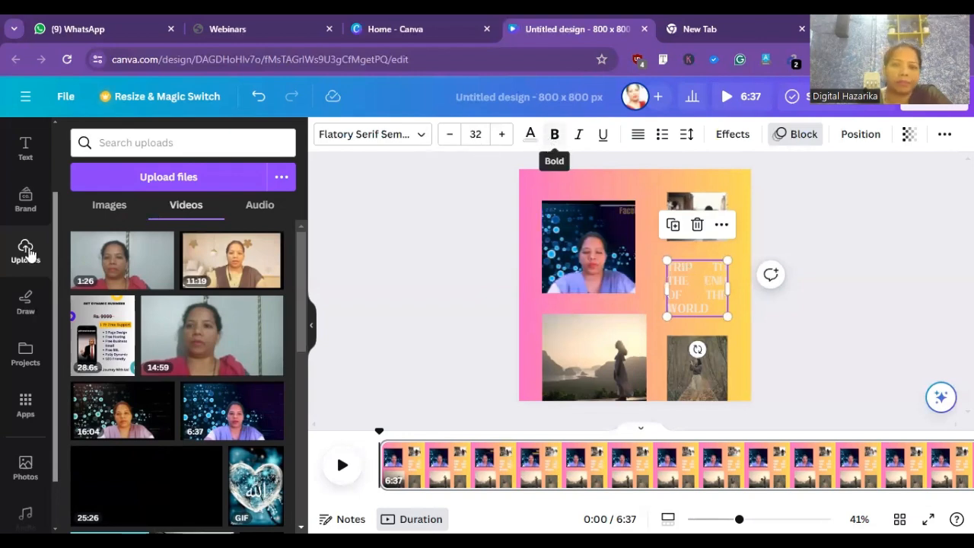
double_click(703, 271)
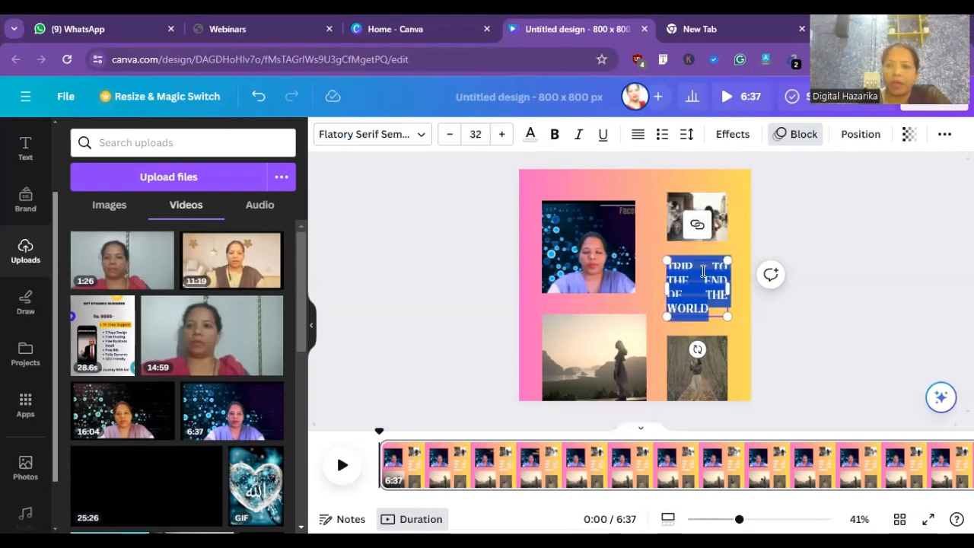
click(700, 270)
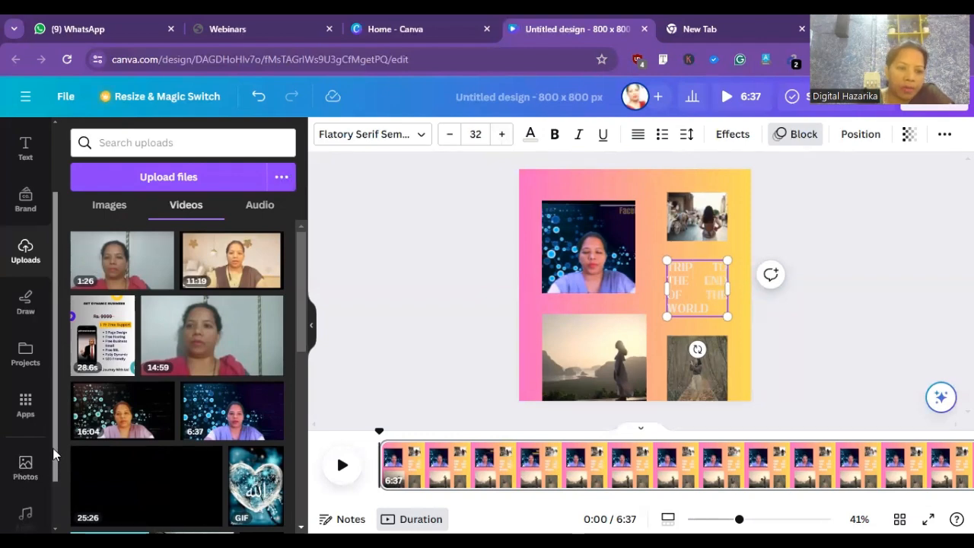
- Preview the recently used audio track "Lost Baggage" and stop its playback
scroll(41, 487, down, 1)
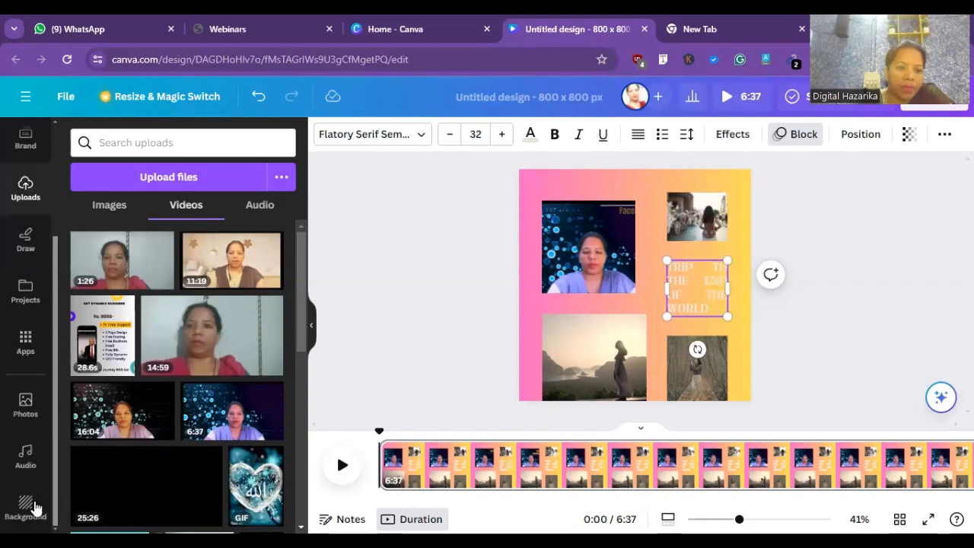
click(27, 457)
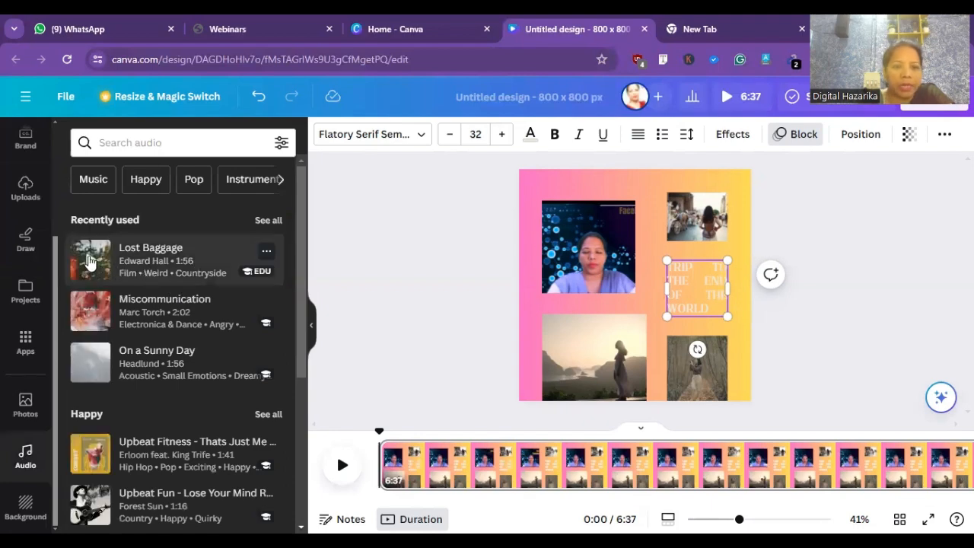
click(86, 261)
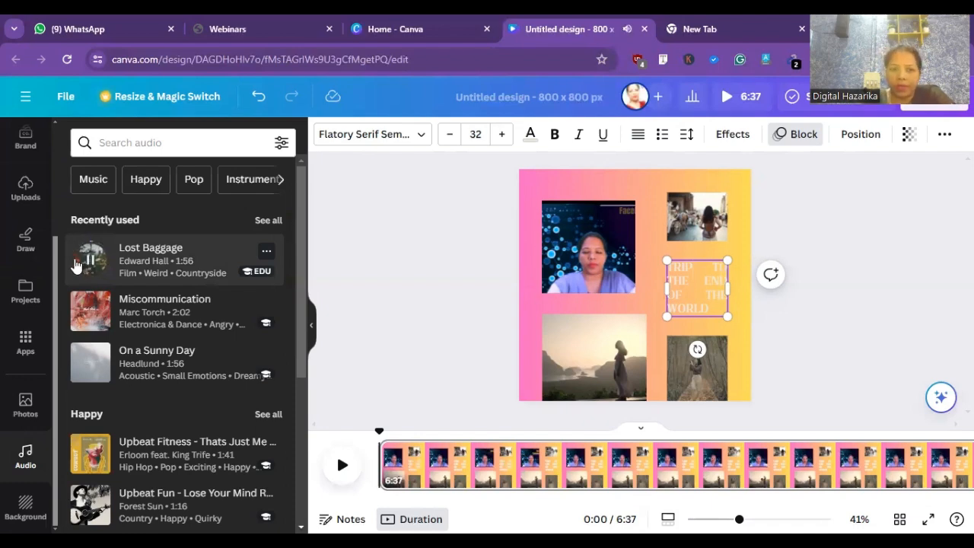
click(88, 260)
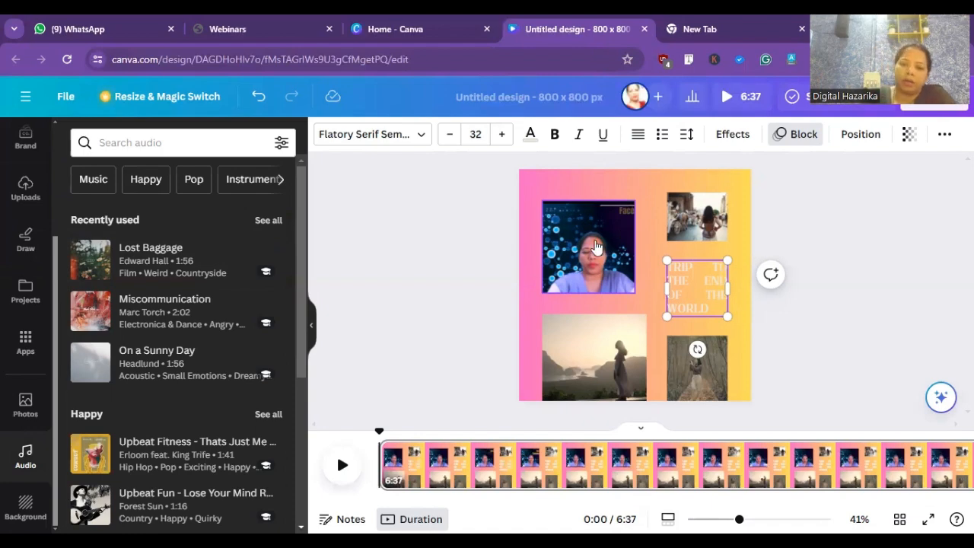
- Undo the resizing and replacement of the large video in the collage's upper left
click(595, 240)
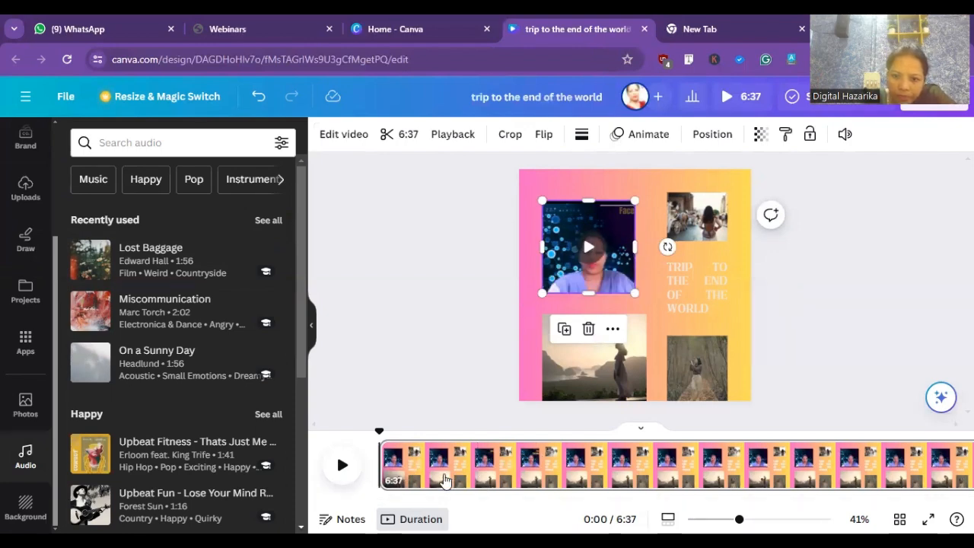
click(457, 473)
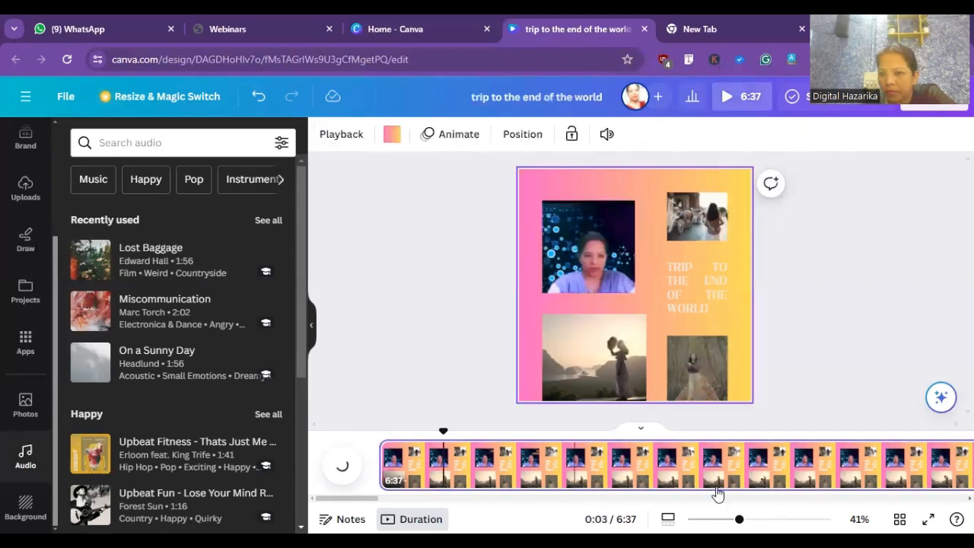
click(596, 244)
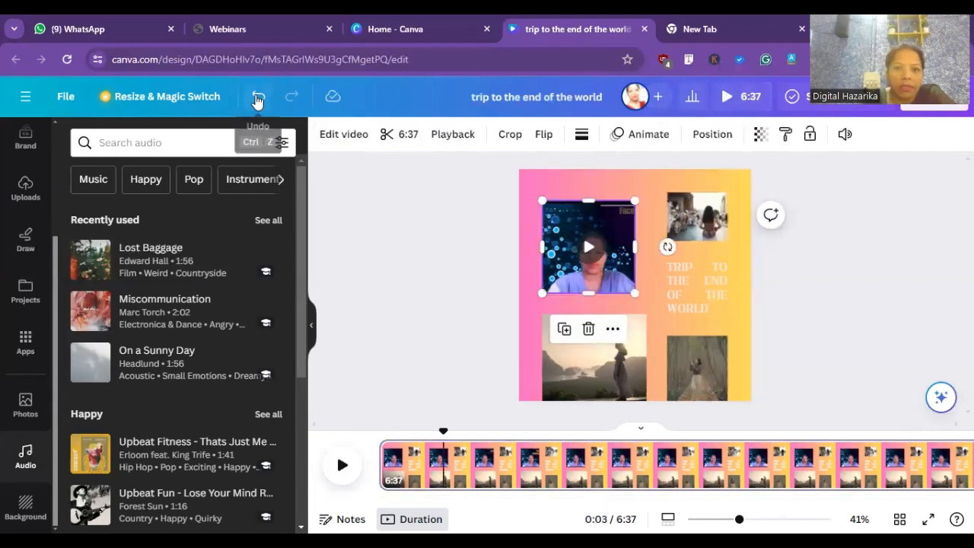
click(256, 99)
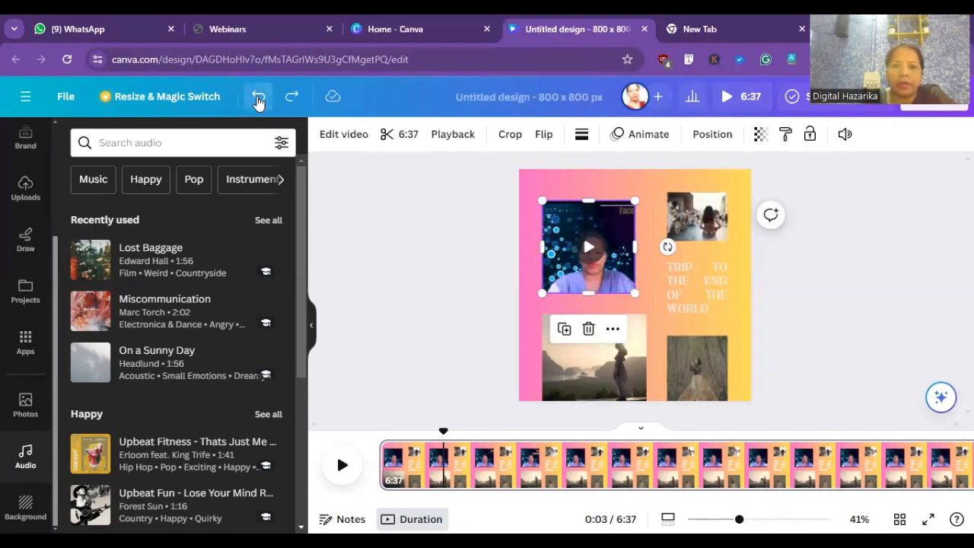
click(259, 102)
click(259, 102)
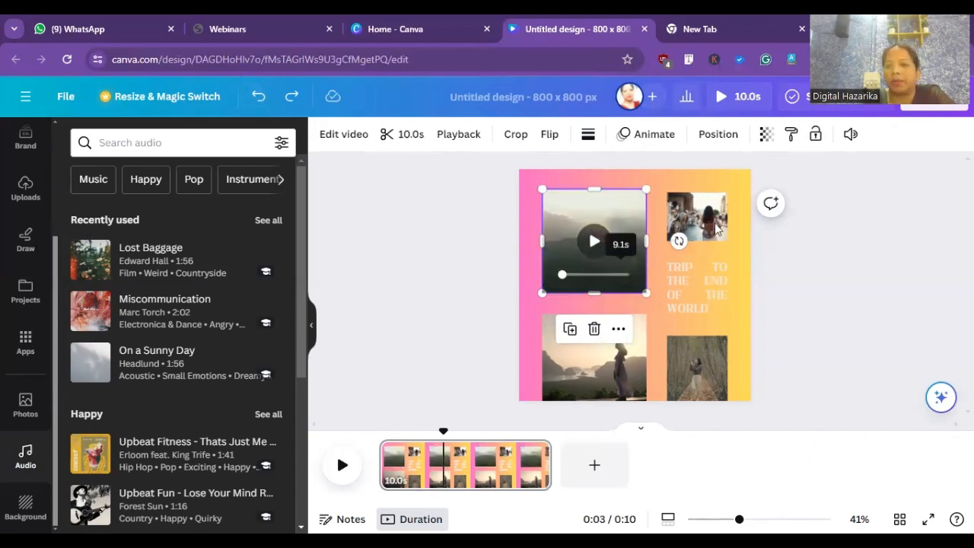
- View the additional options of the collage's travel text and open its wording for editing
right_click(708, 279)
click(693, 275)
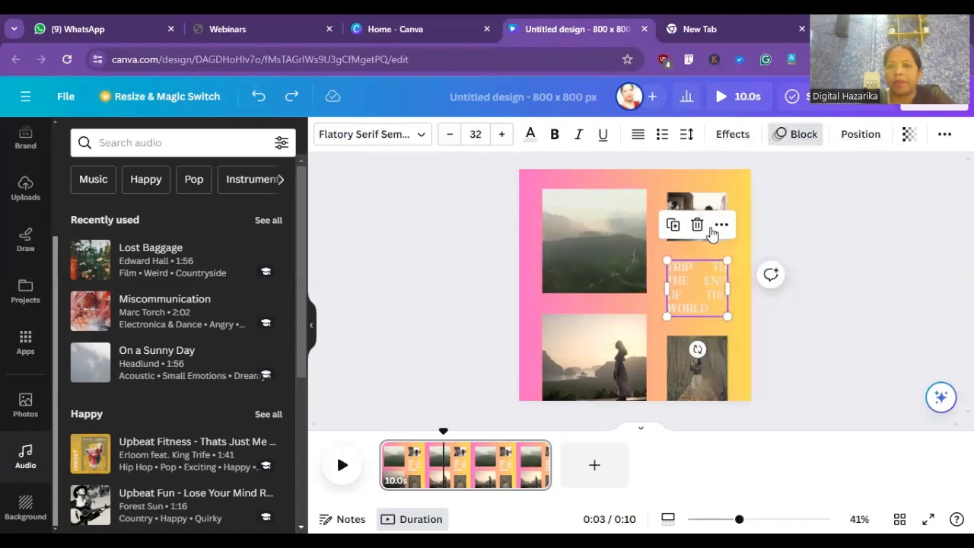
click(715, 232)
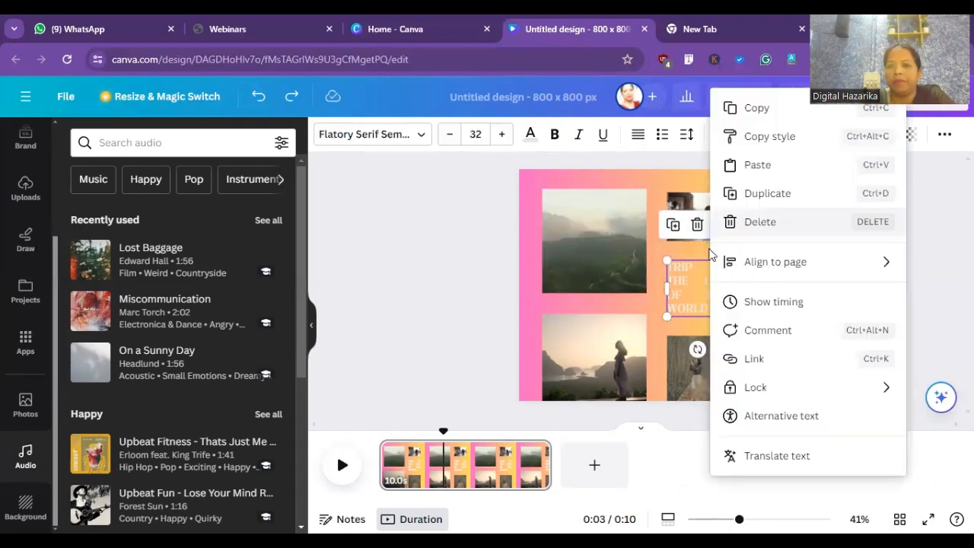
double_click(693, 282)
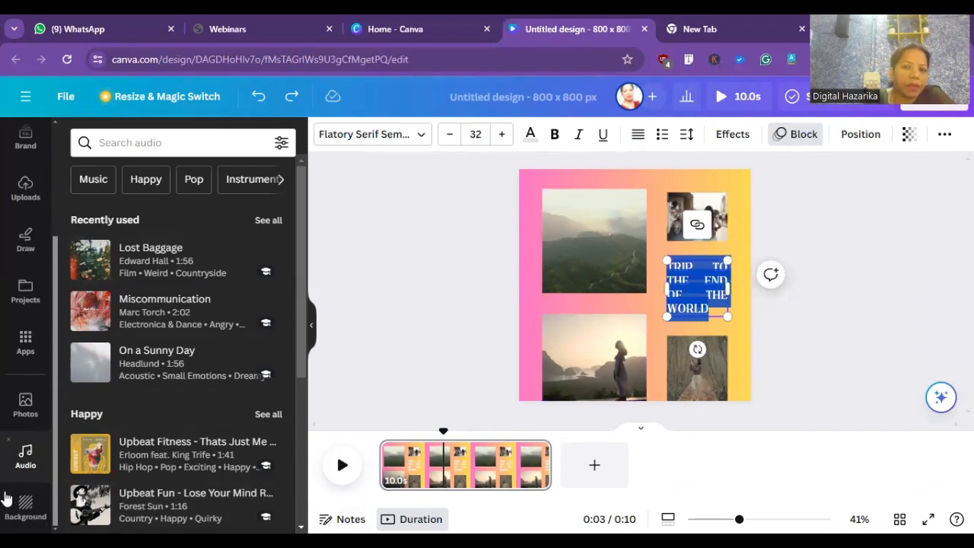
- Try the rose pattern, blue feather and green grass backgrounds, settle on the grey cloudy texture, and browse the remaining backgrounds
click(536, 179)
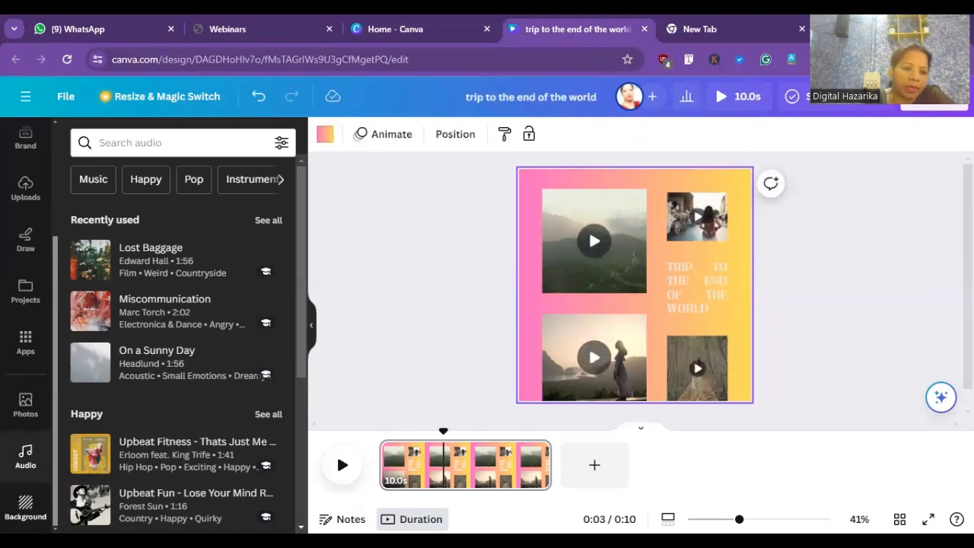
click(25, 506)
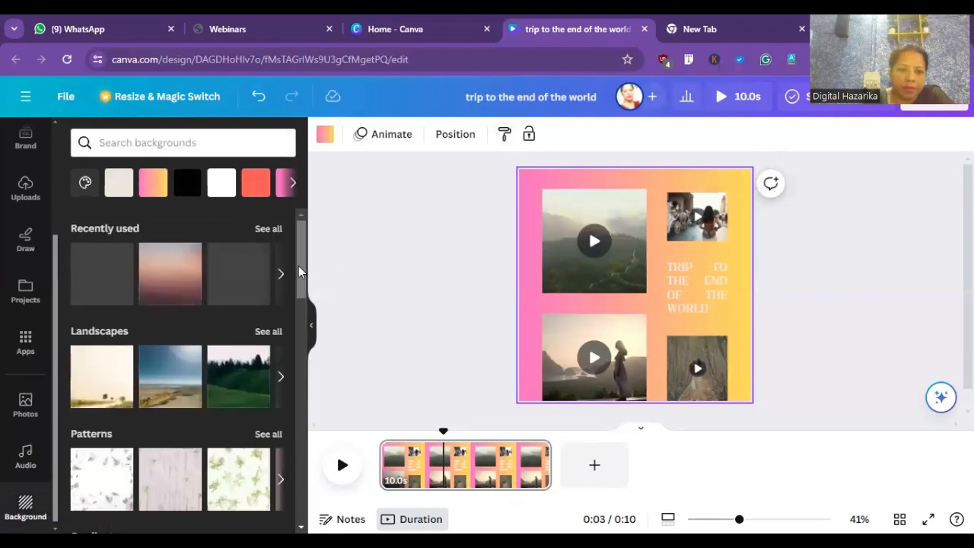
drag(298, 277, 305, 413)
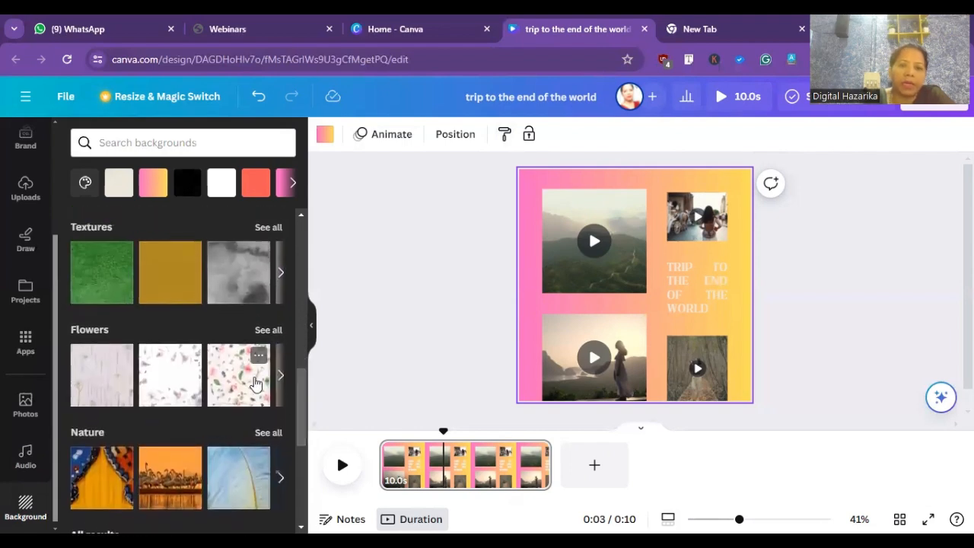
click(255, 383)
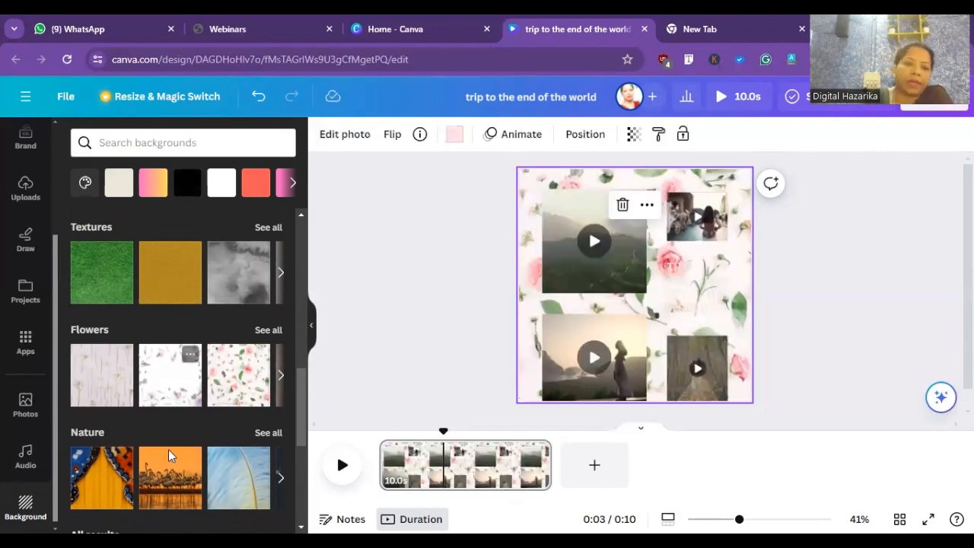
click(232, 496)
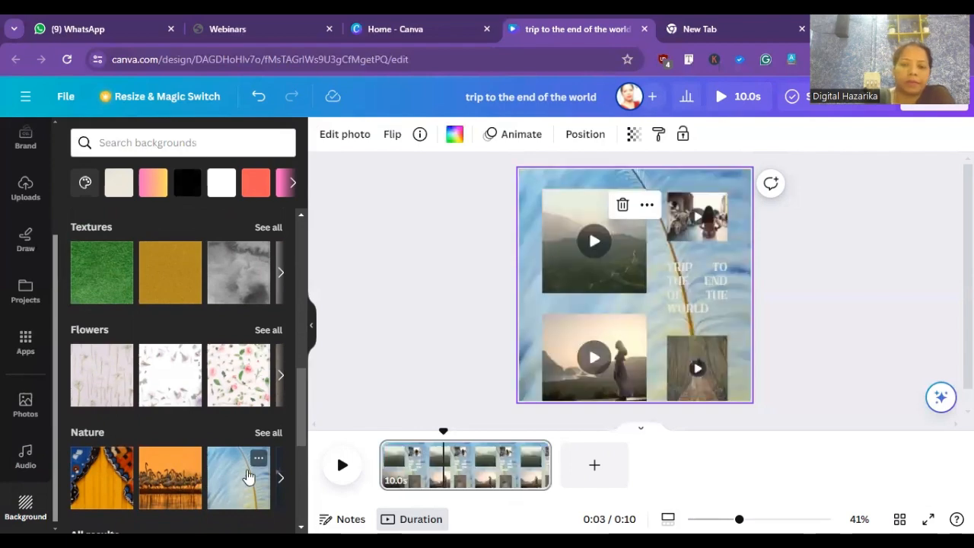
click(111, 272)
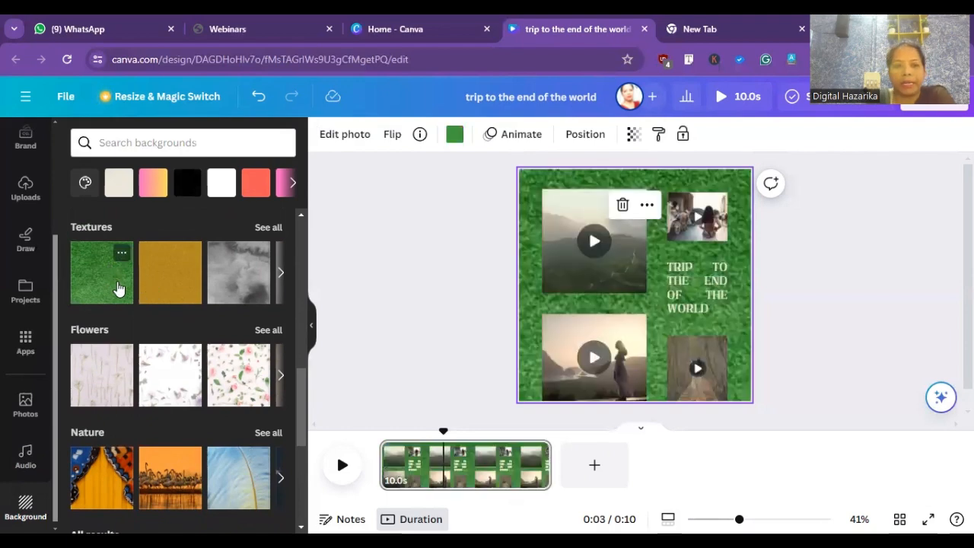
click(221, 270)
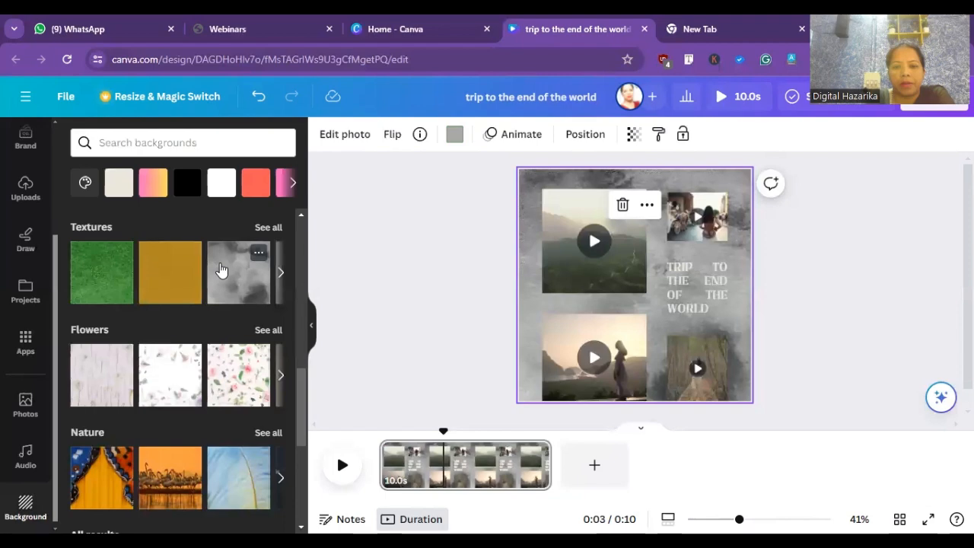
click(365, 241)
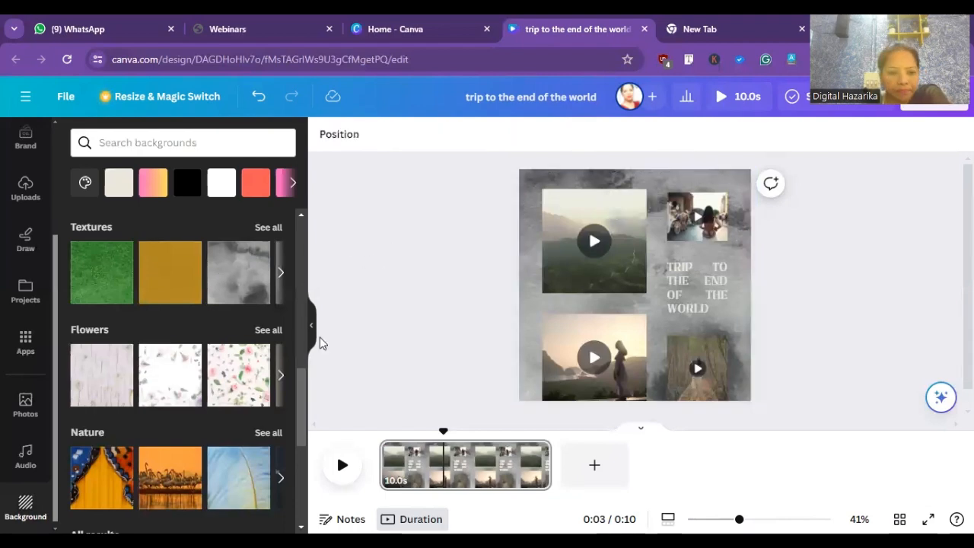
drag(304, 393, 297, 490)
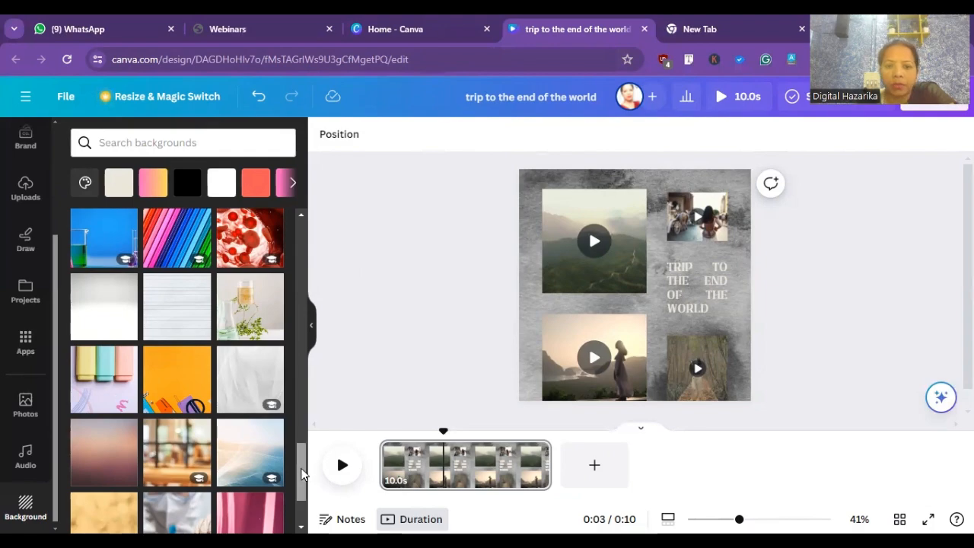
drag(300, 468, 400, 230)
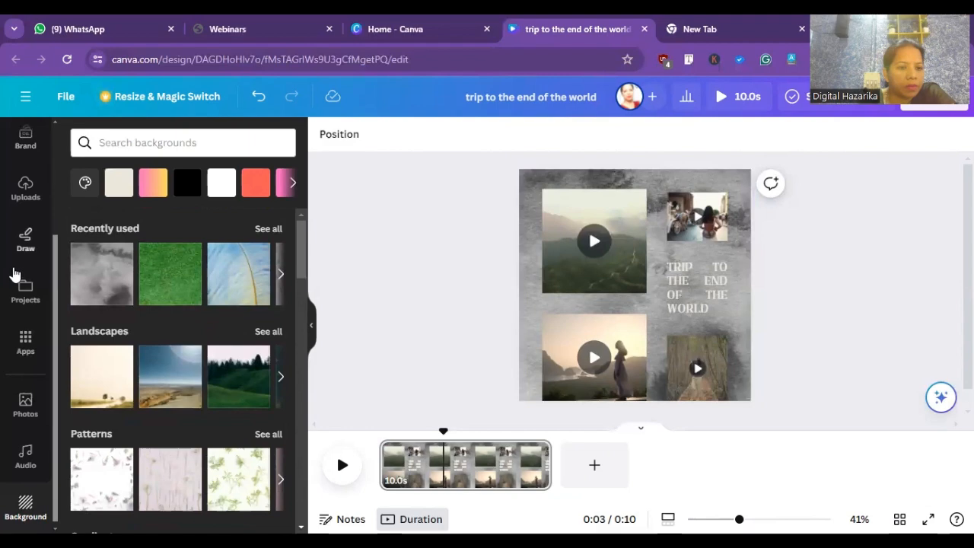
- Add the recently used blackboard photo of leads, prospects and customers, and move it to the collage's upper right
click(25, 404)
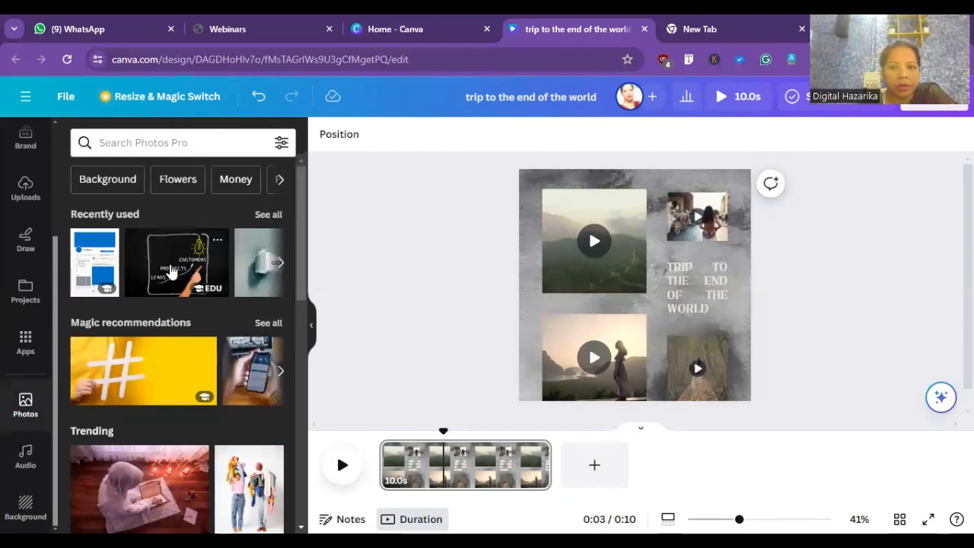
click(172, 272)
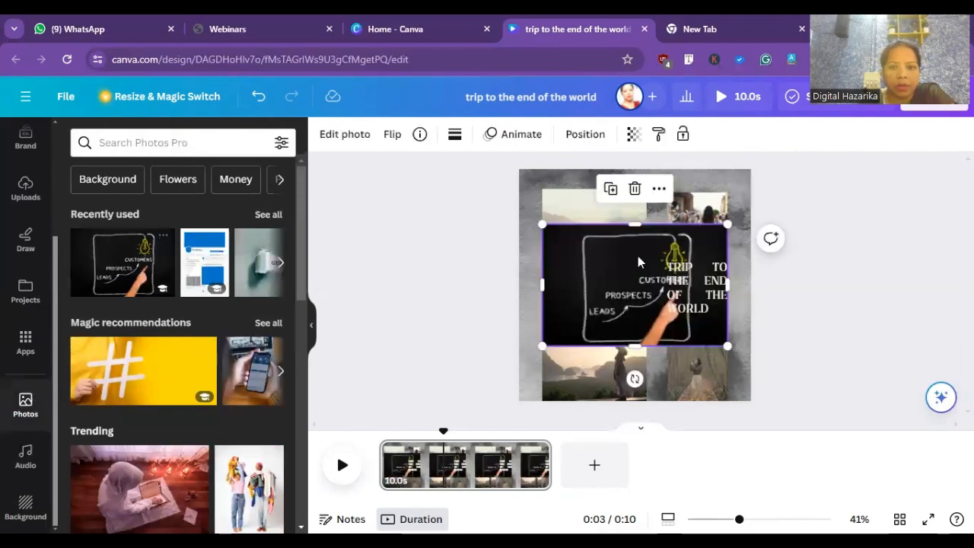
click(708, 213)
drag(708, 213, 868, 248)
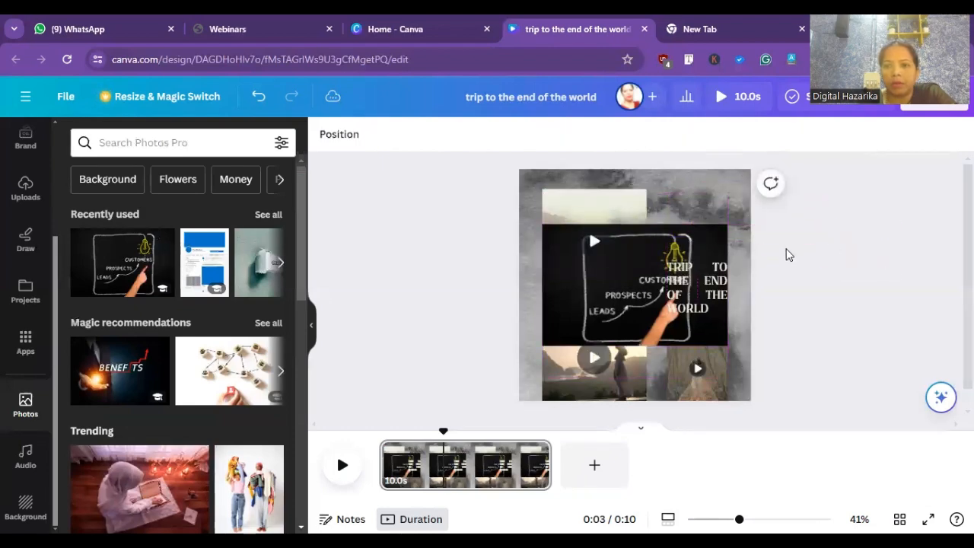
click(700, 258)
drag(700, 257, 723, 213)
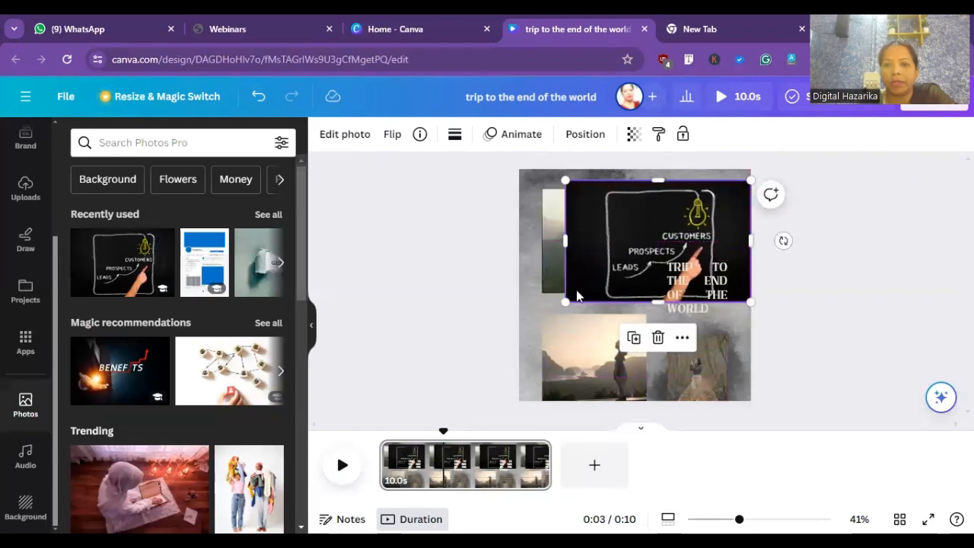
- Shrink the blackboard photo to cover the small street video and extend its lower edge down to the travel text
drag(566, 297, 694, 214)
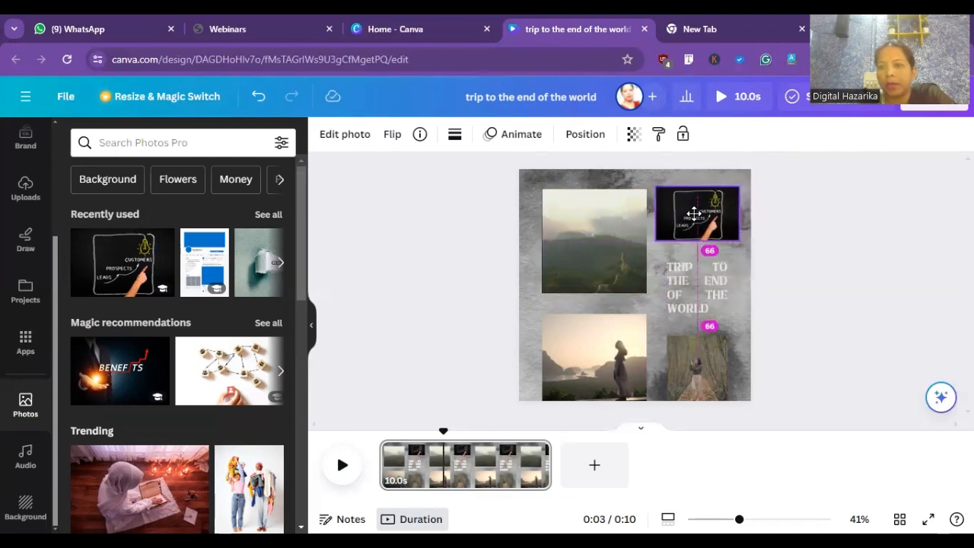
drag(694, 214, 695, 256)
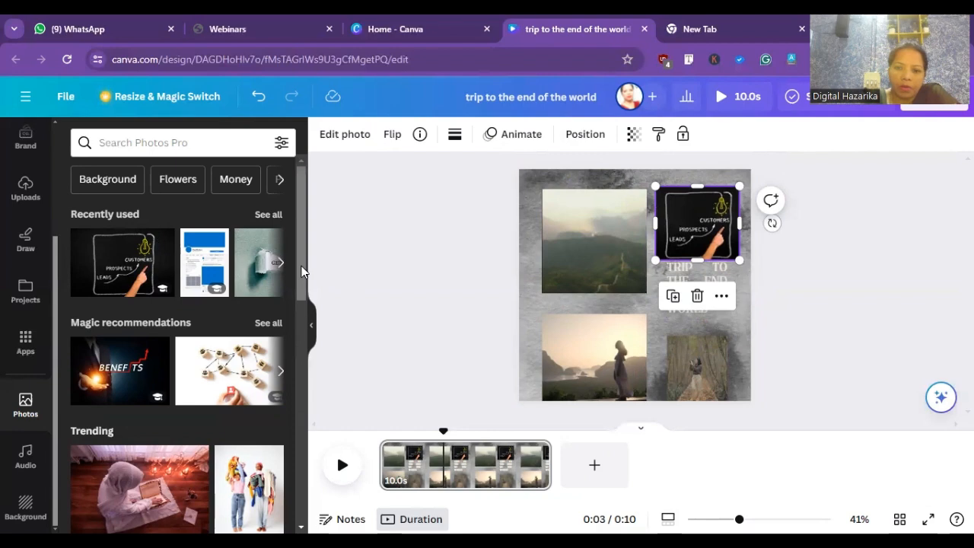
click(452, 332)
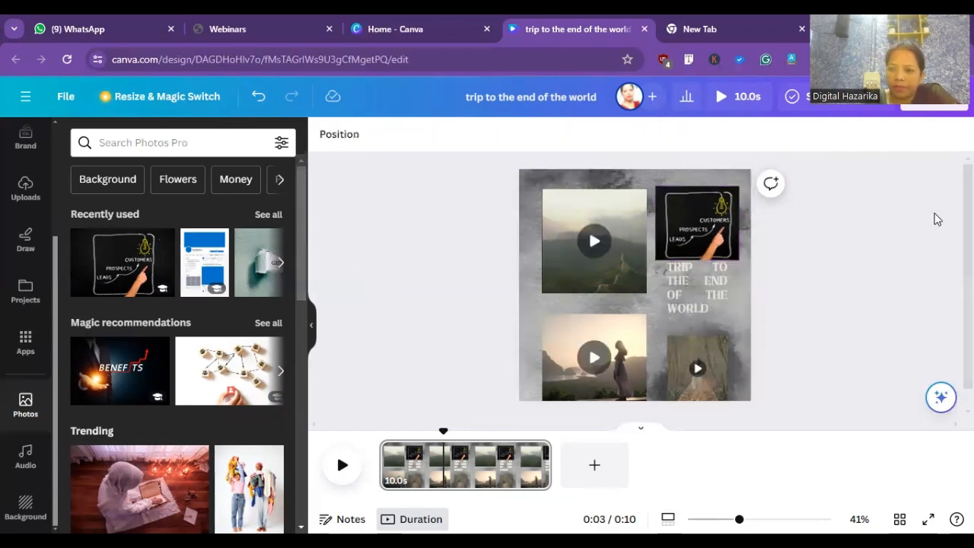
- View the collage in grid view, and return to the page for editing
scroll(640, 274, down, 1)
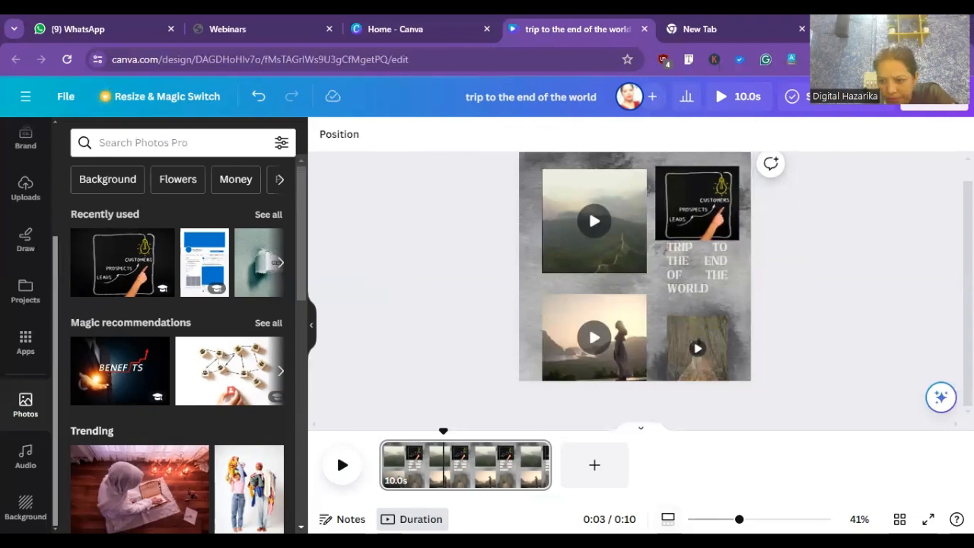
click(900, 519)
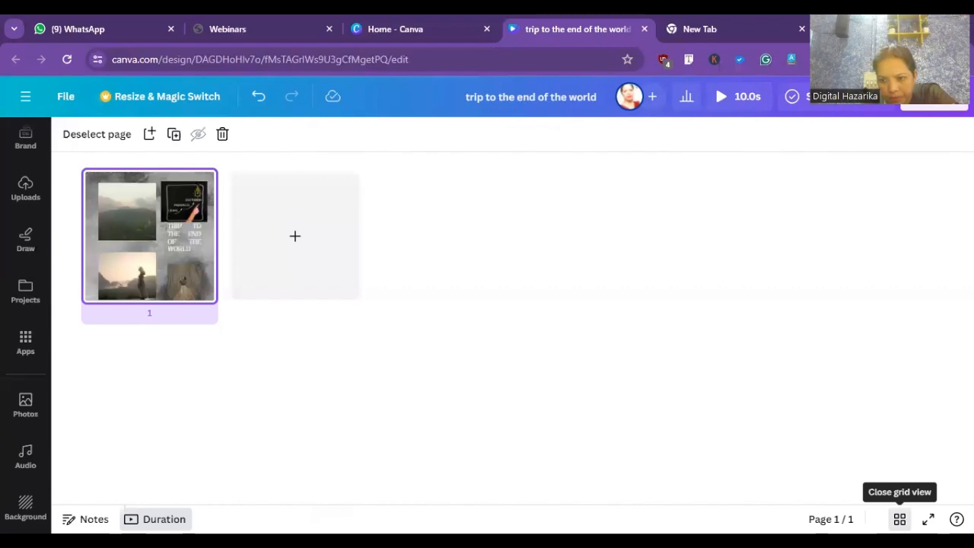
click(899, 519)
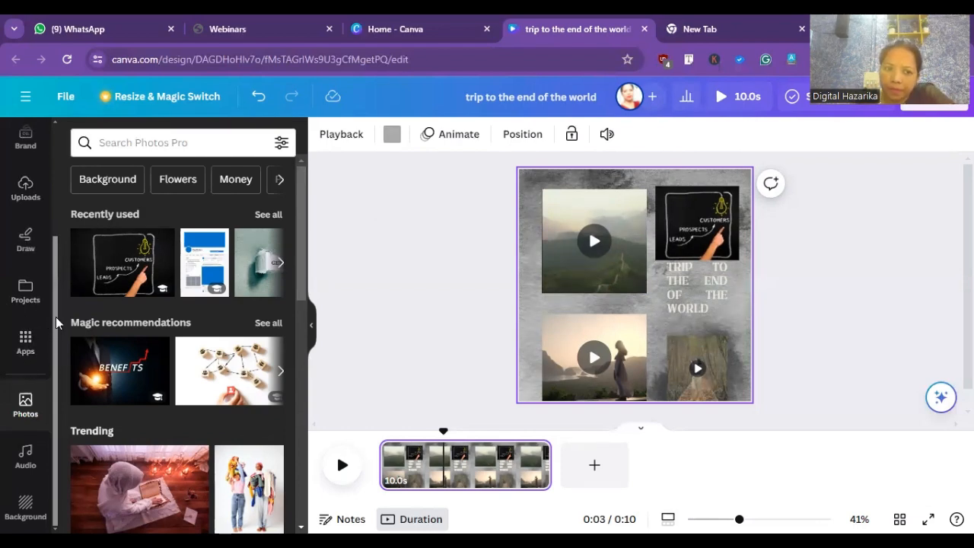
- Browse the available page backgrounds, from landscapes and patterns down to the photos and plain textures
scroll(57, 311, up, 1)
drag(65, 257, 11, 467)
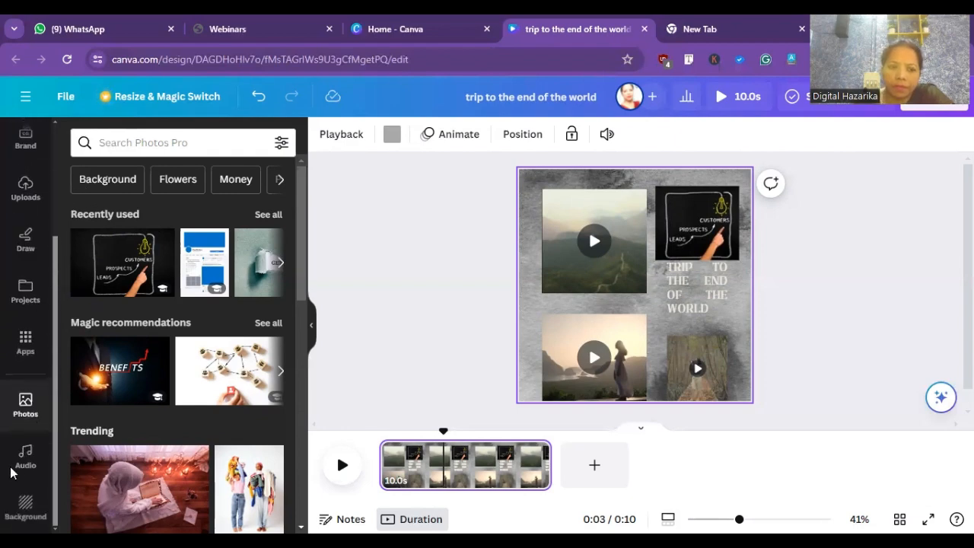
click(26, 505)
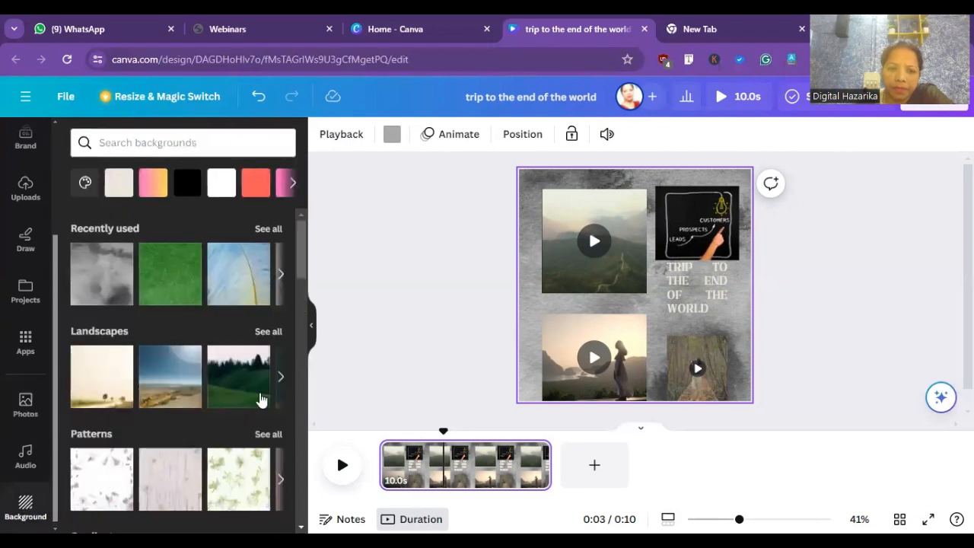
drag(300, 266, 293, 508)
drag(299, 406, 295, 507)
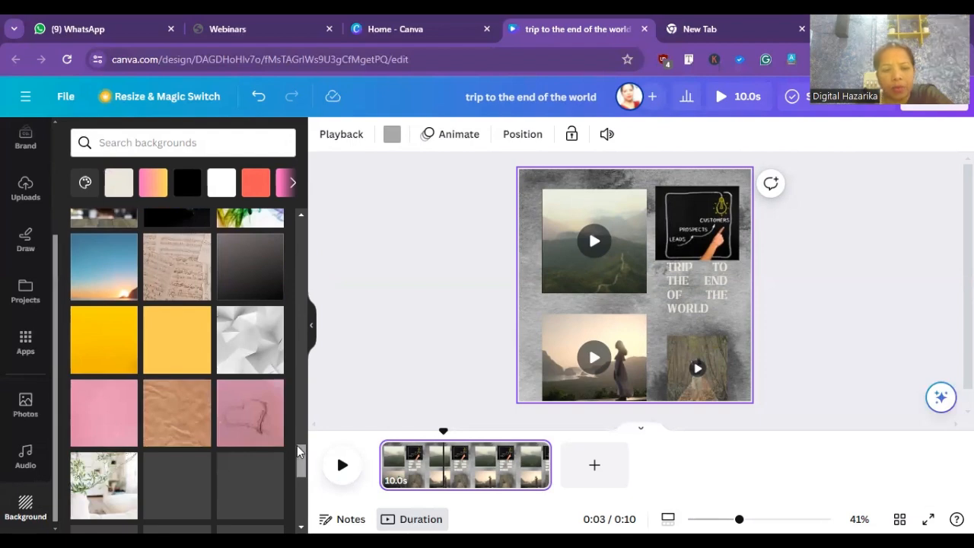
drag(297, 445, 296, 504)
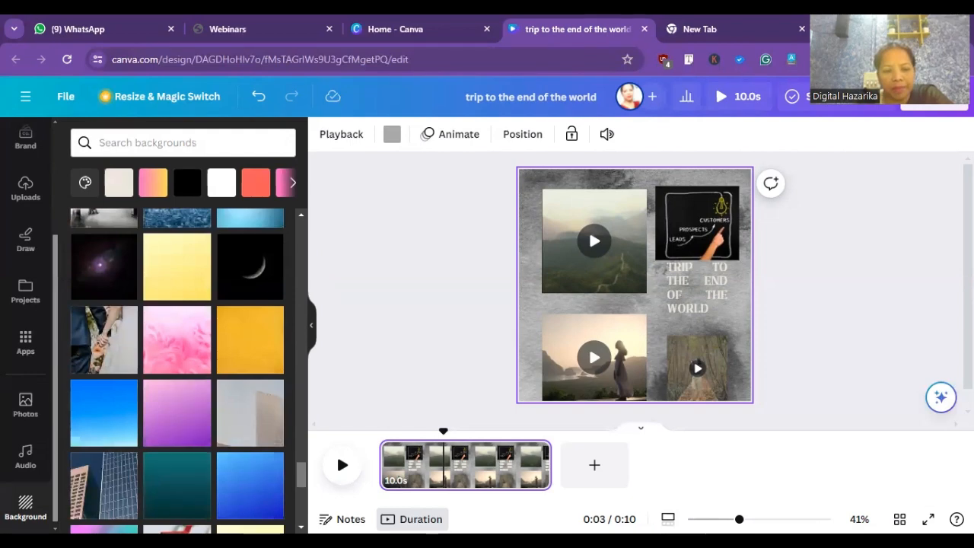
scroll(300, 487, down, 5)
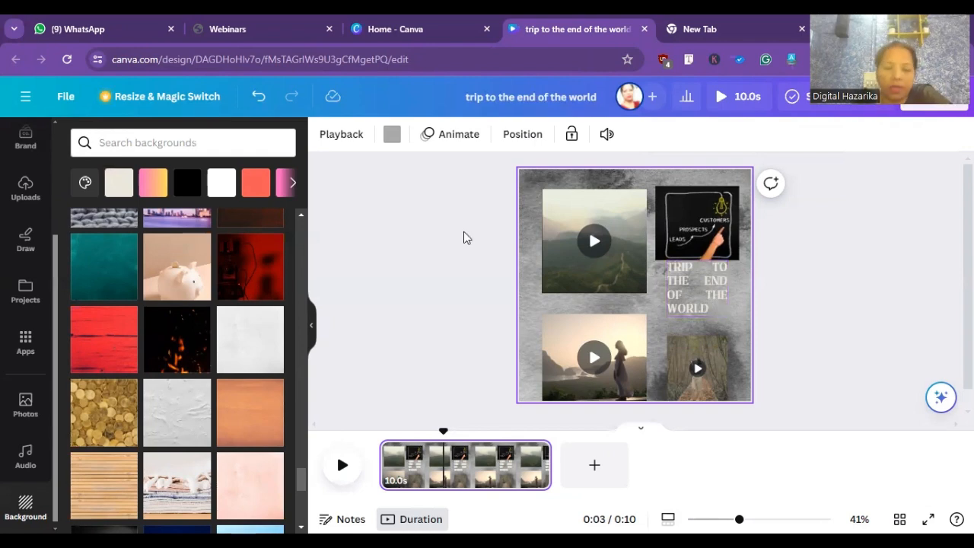
- Undo the blackboard photo edits and the background changes back to the collage with the pink-to-yellow gradient
click(257, 99)
click(257, 99)
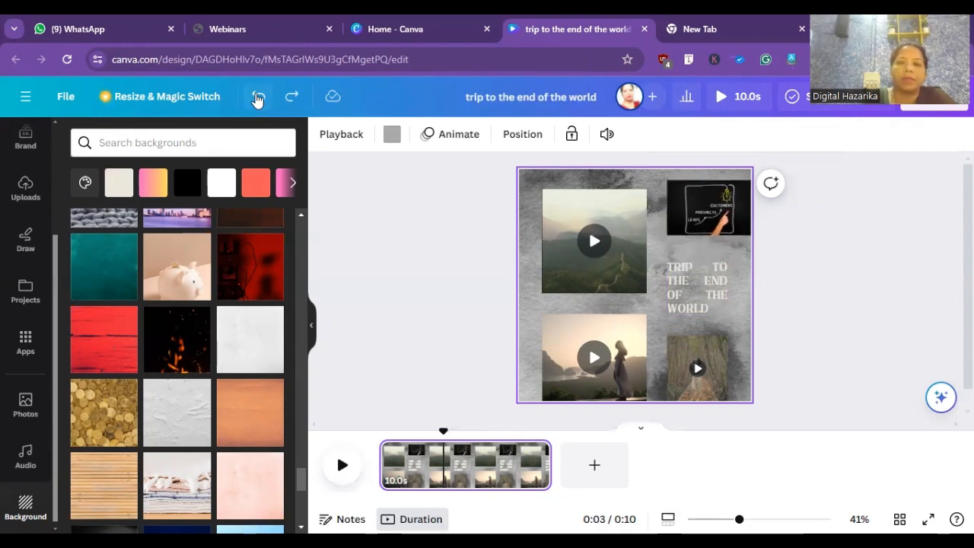
click(257, 100)
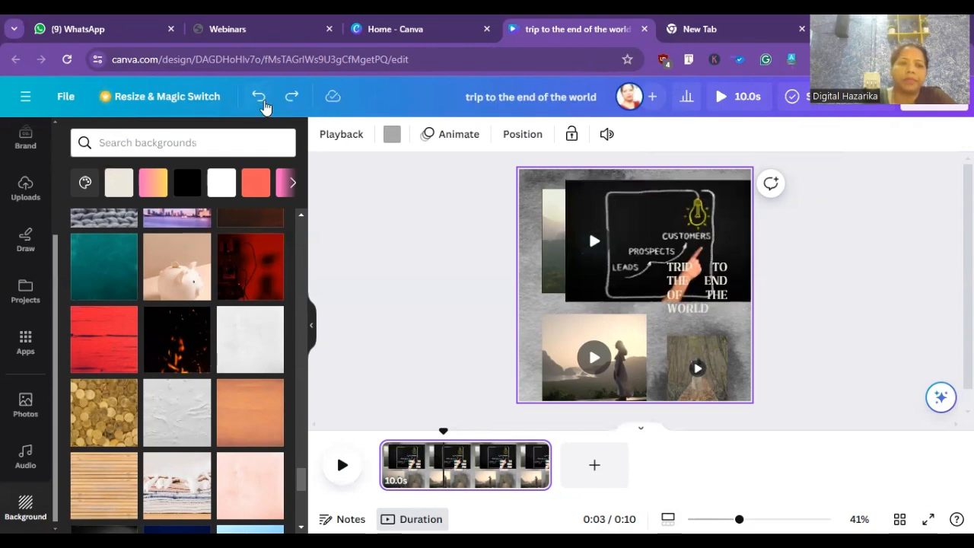
click(261, 101)
click(261, 101)
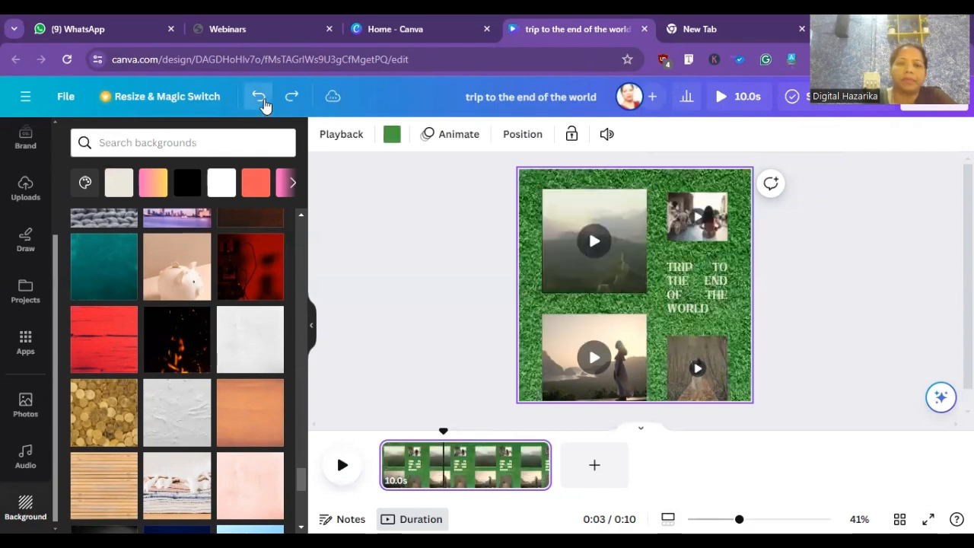
click(261, 102)
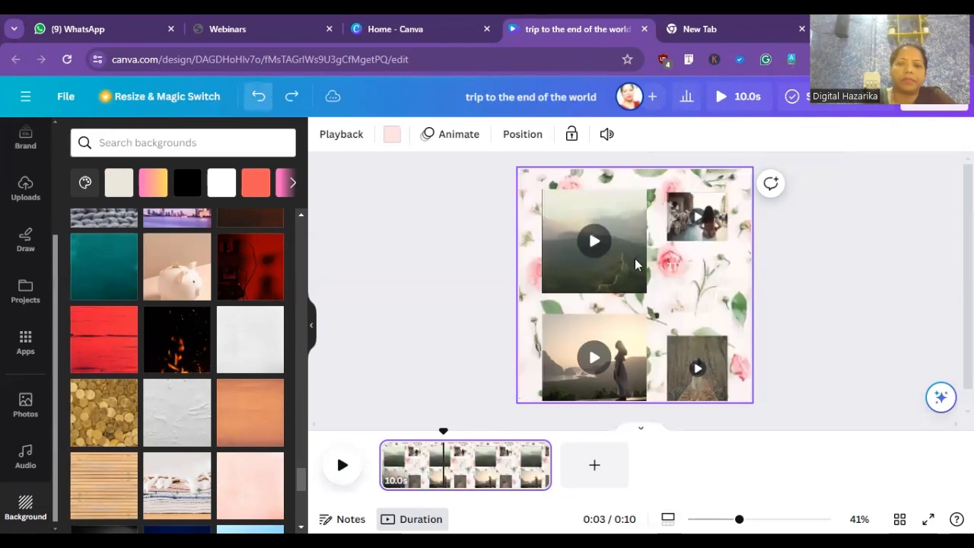
click(261, 102)
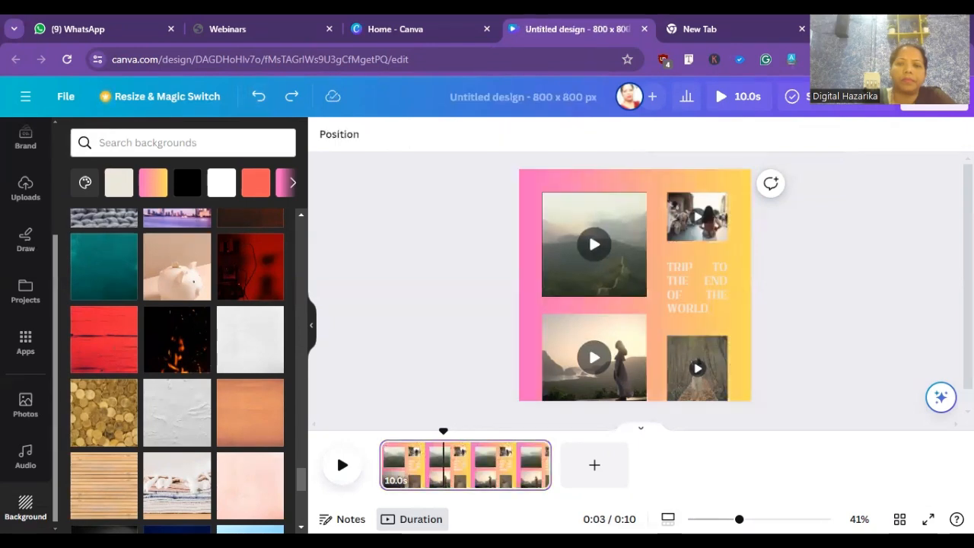
right_click(581, 179)
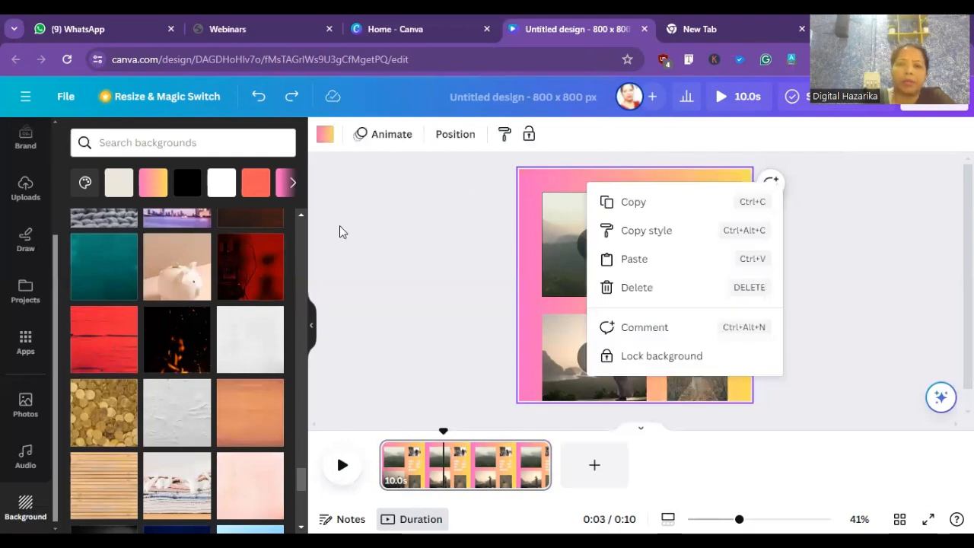
click(559, 229)
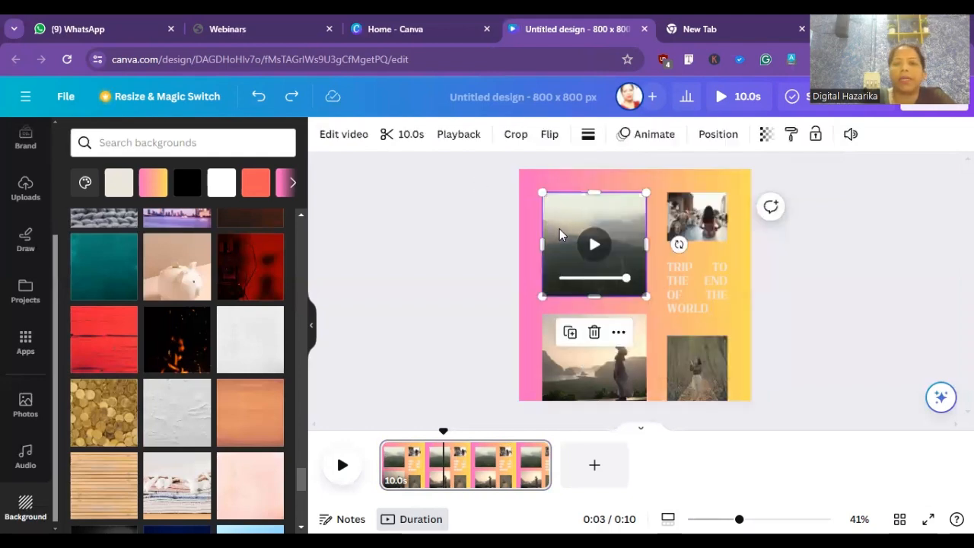
double_click(559, 228)
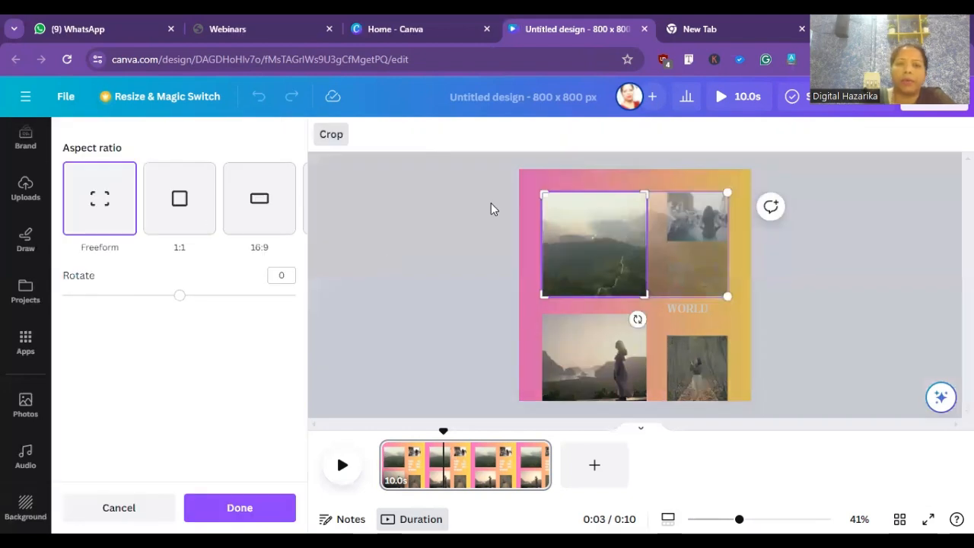
click(405, 234)
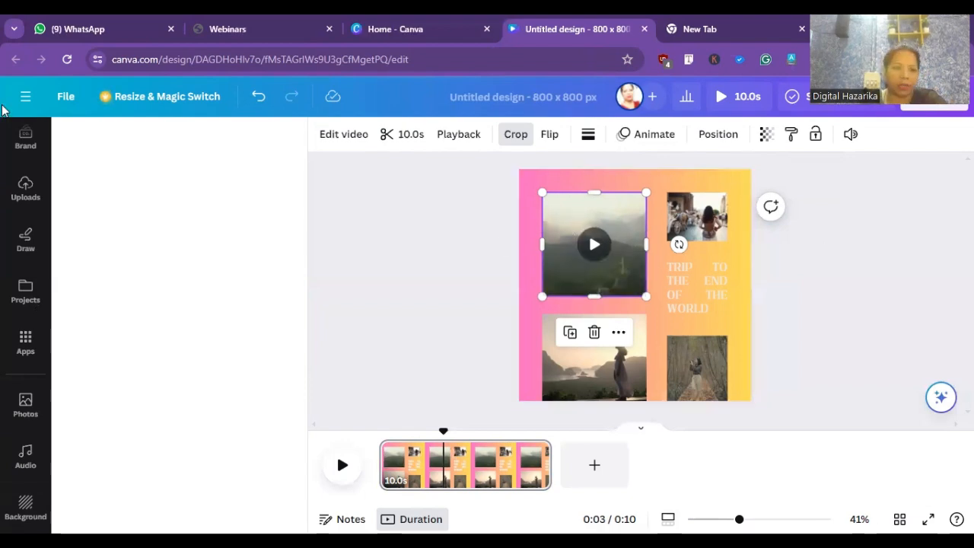
- Reload the design page, replace the collage with the recently used Cream Minimalist My Journey Video Collage template, and play it
right_click(202, 171)
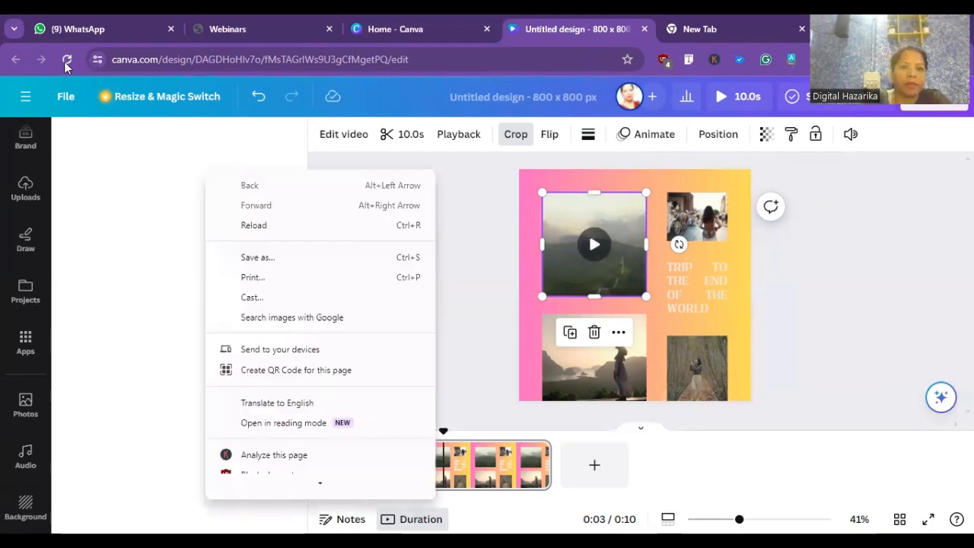
click(66, 67)
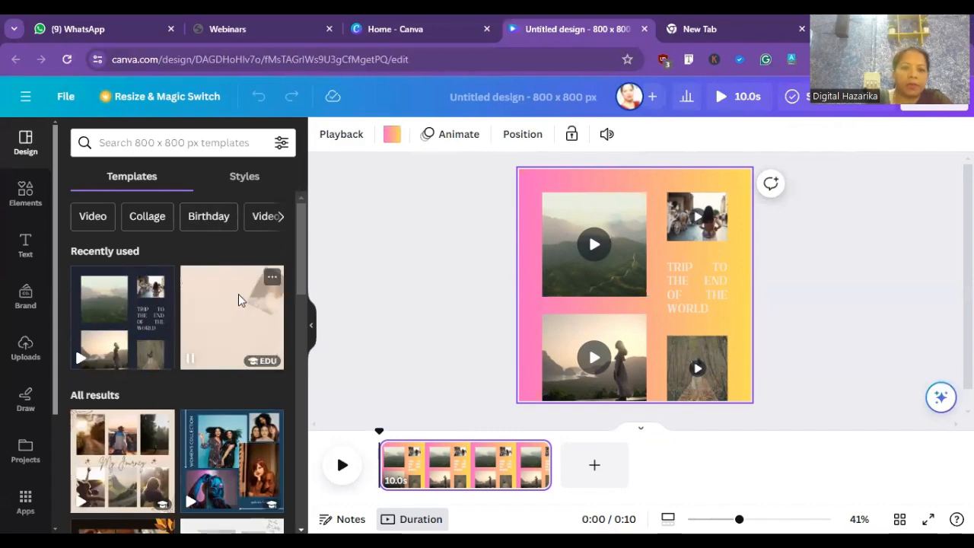
click(238, 294)
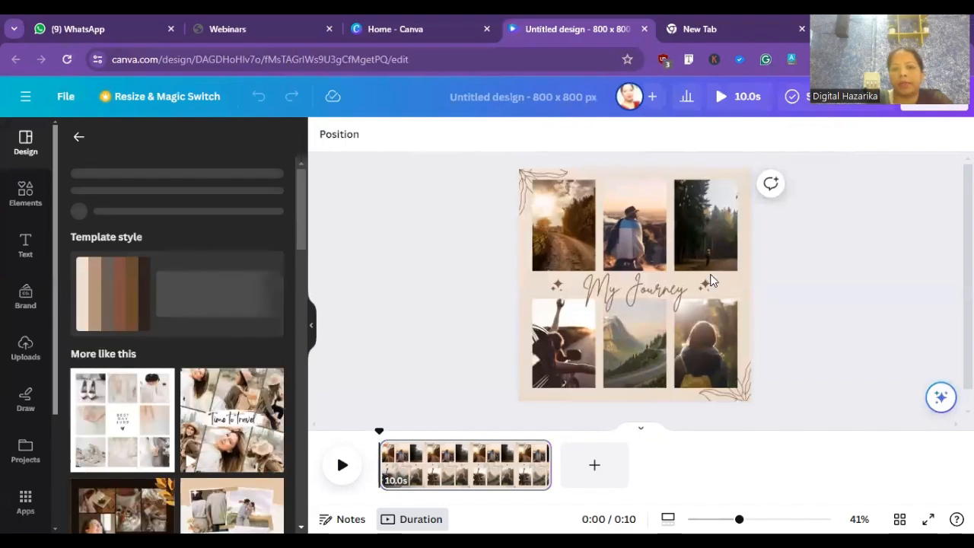
click(673, 263)
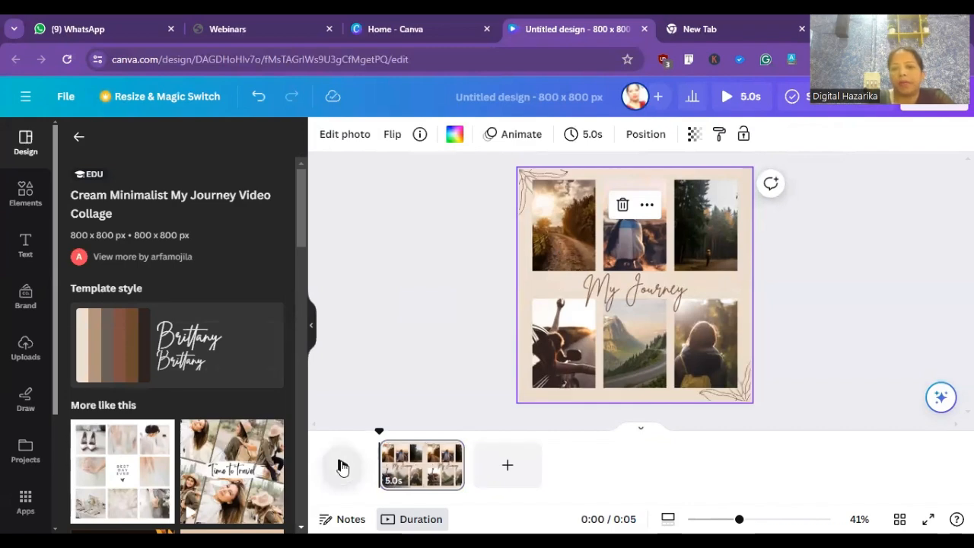
click(342, 467)
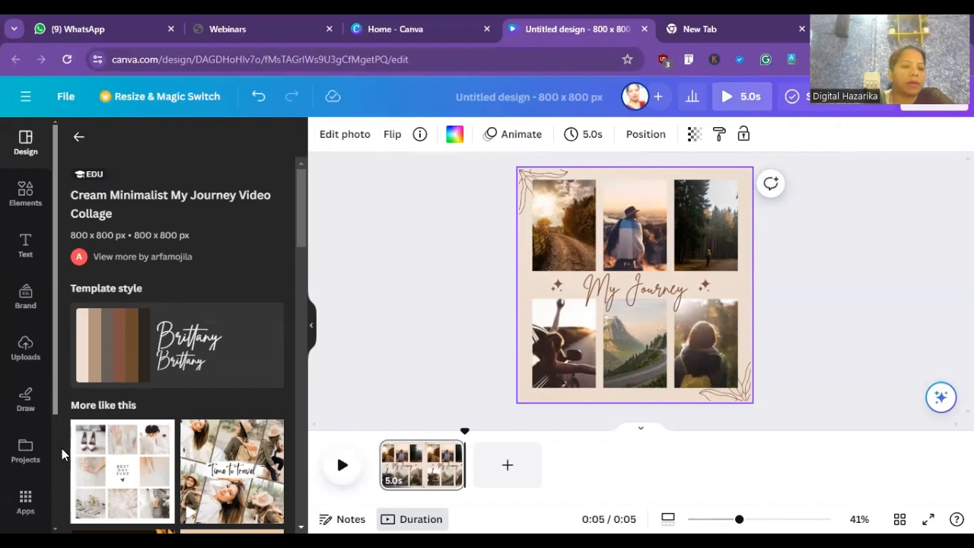
- Try the recently used track On a Sunny Day from the start of the collage, play it, and undo adding it
scroll(27, 472, down, 2)
click(26, 461)
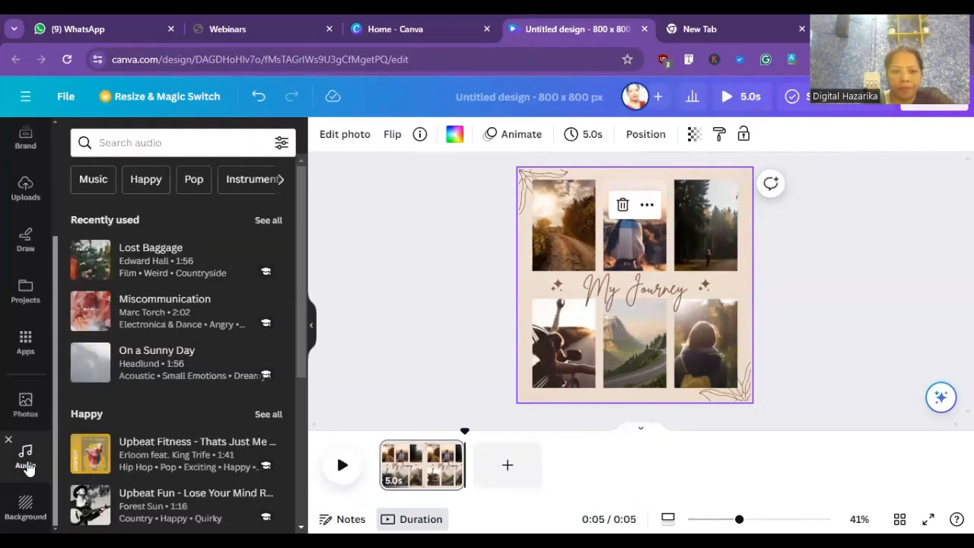
click(175, 350)
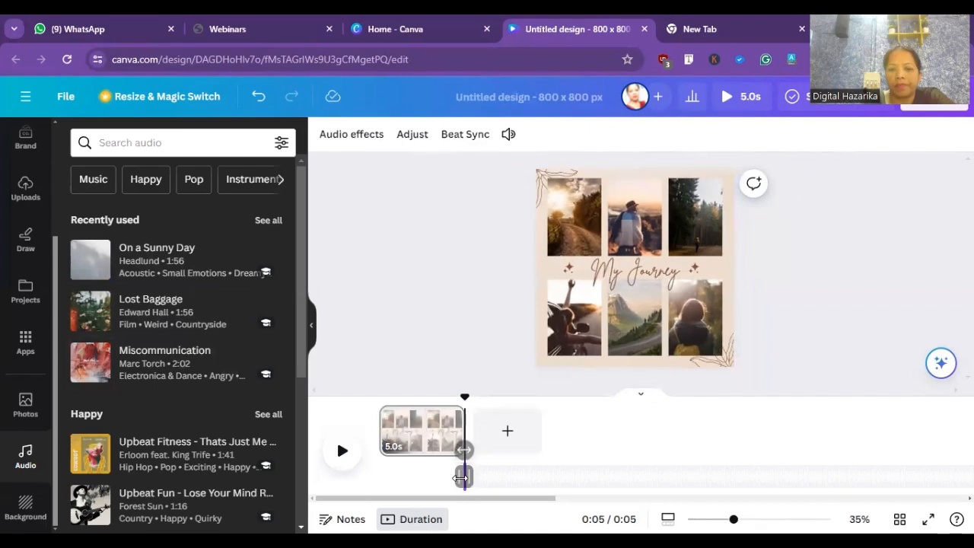
drag(461, 478, 356, 480)
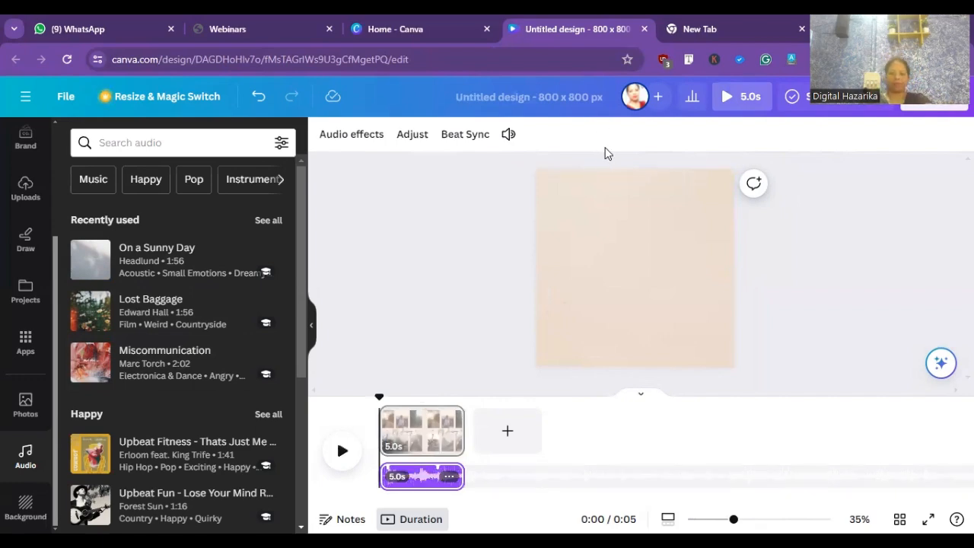
click(343, 454)
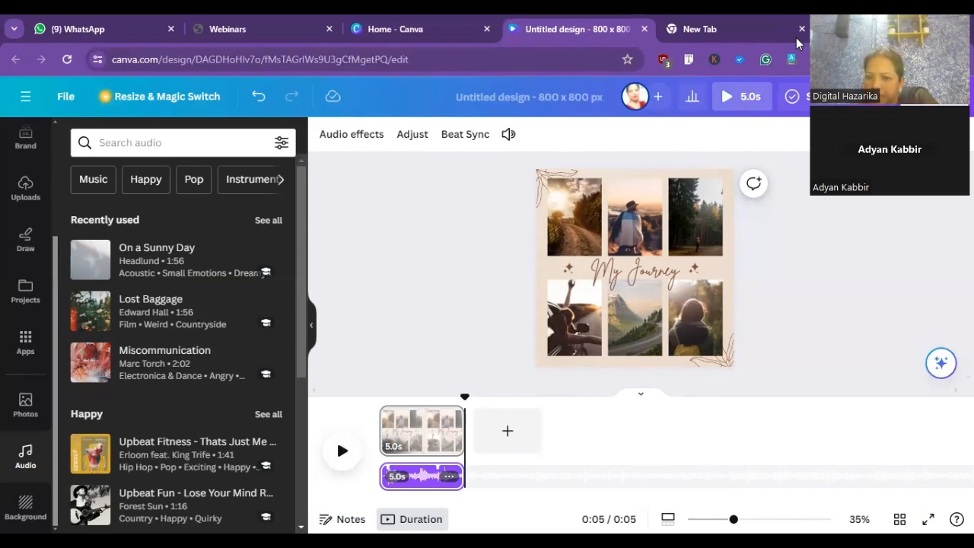
click(481, 252)
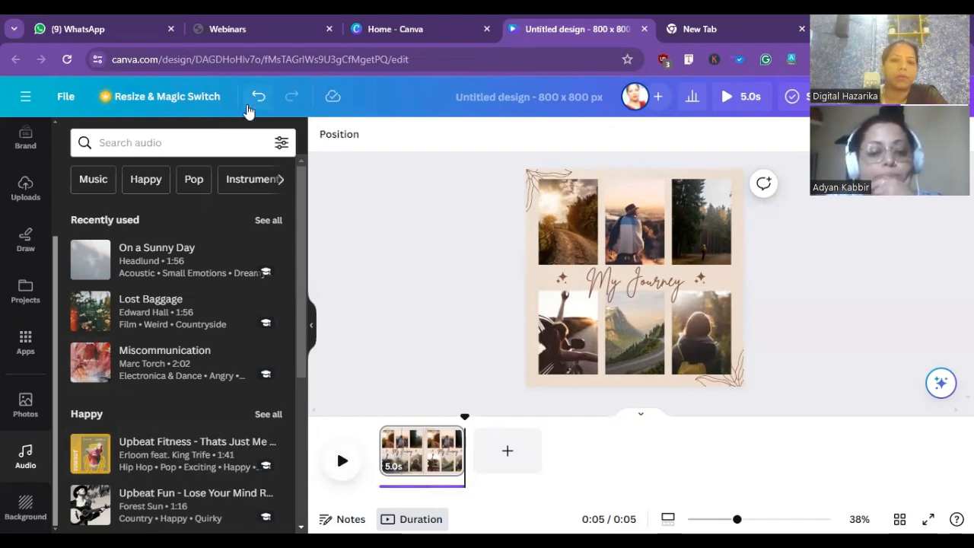
click(258, 99)
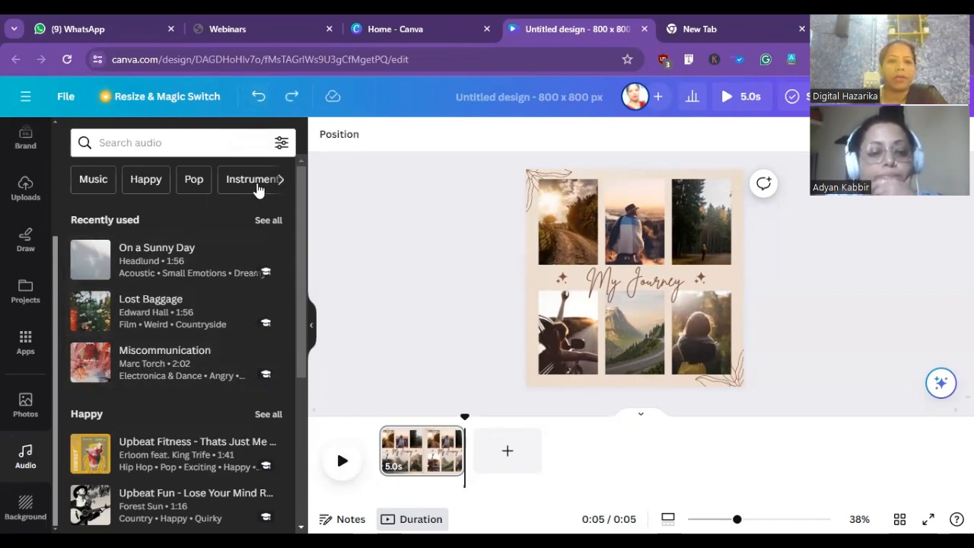
- Search the audio library for disco and add the Magic track, extended to the start of the collage
drag(301, 201, 314, 439)
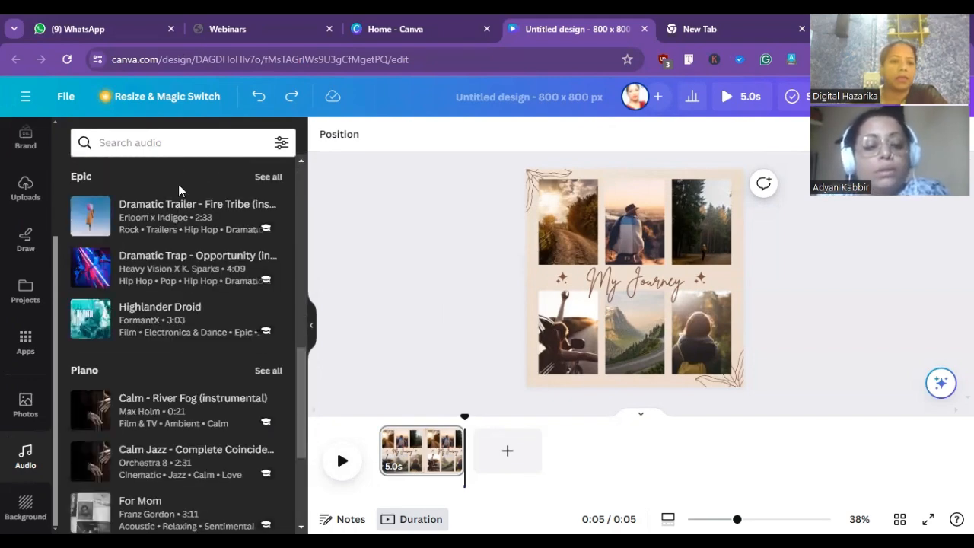
click(180, 142)
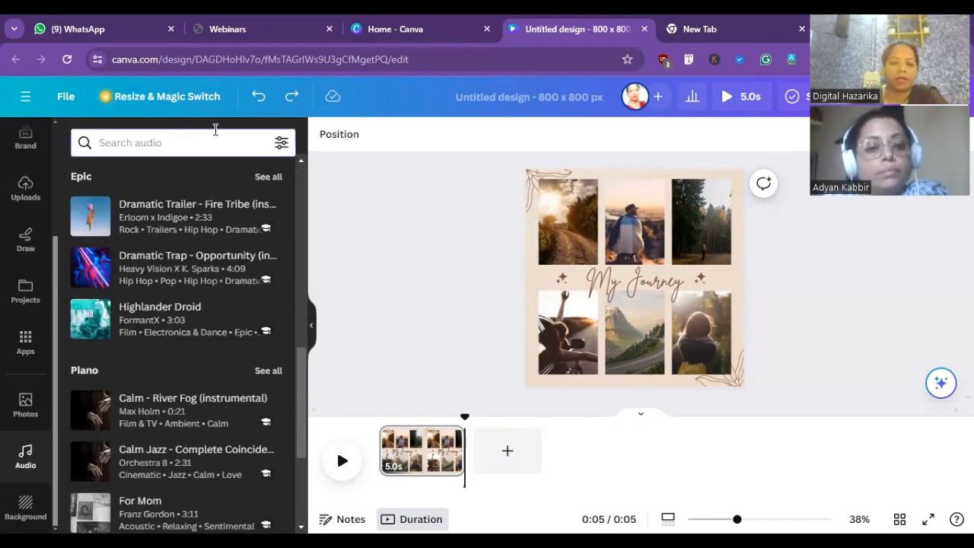
text(di)
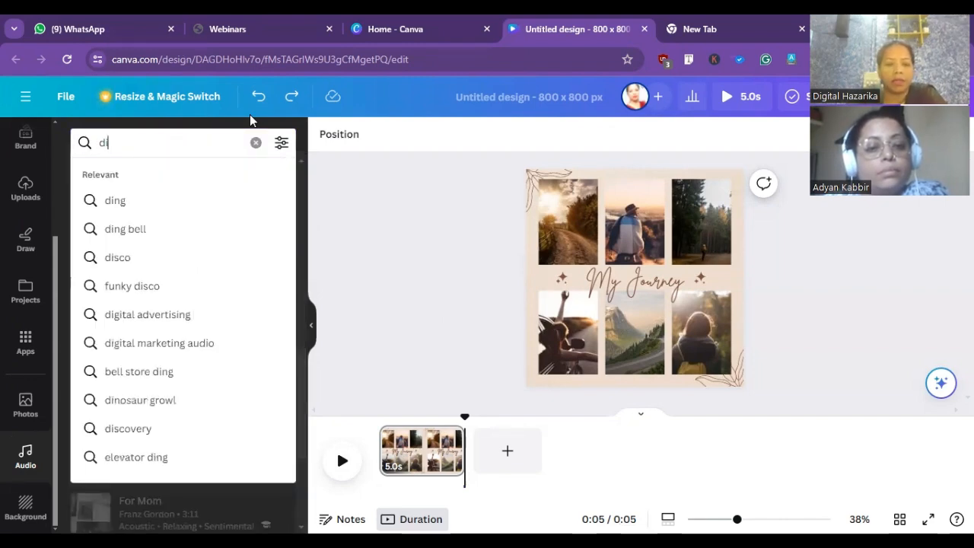
text(sco)
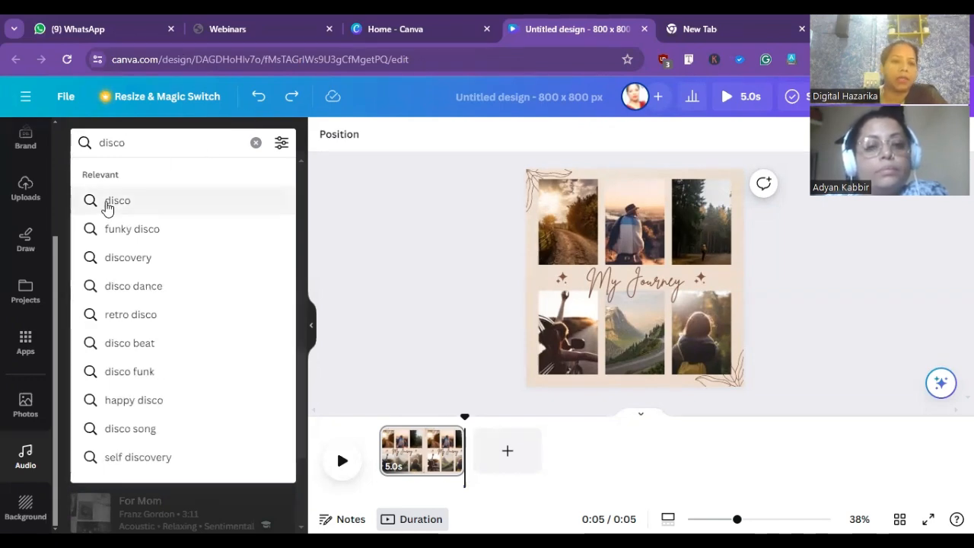
click(107, 203)
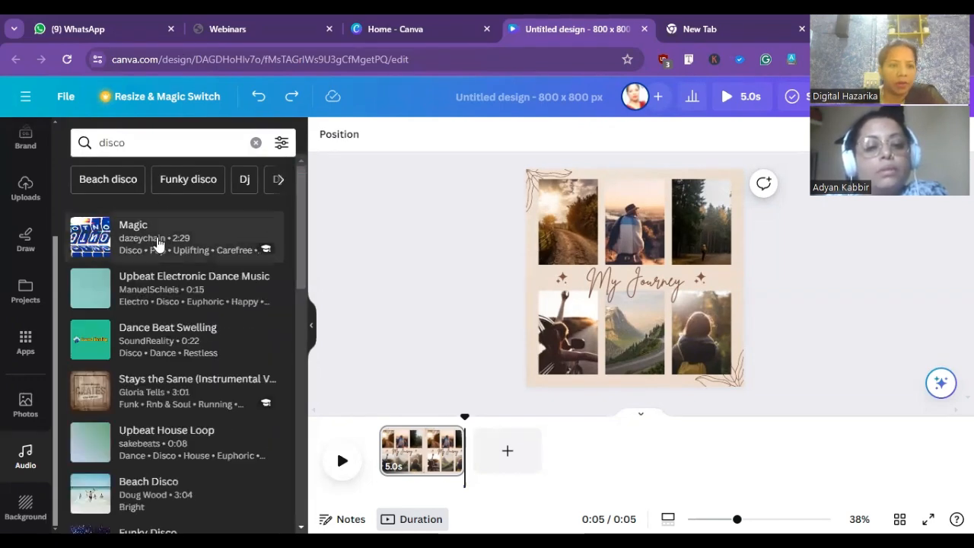
click(157, 242)
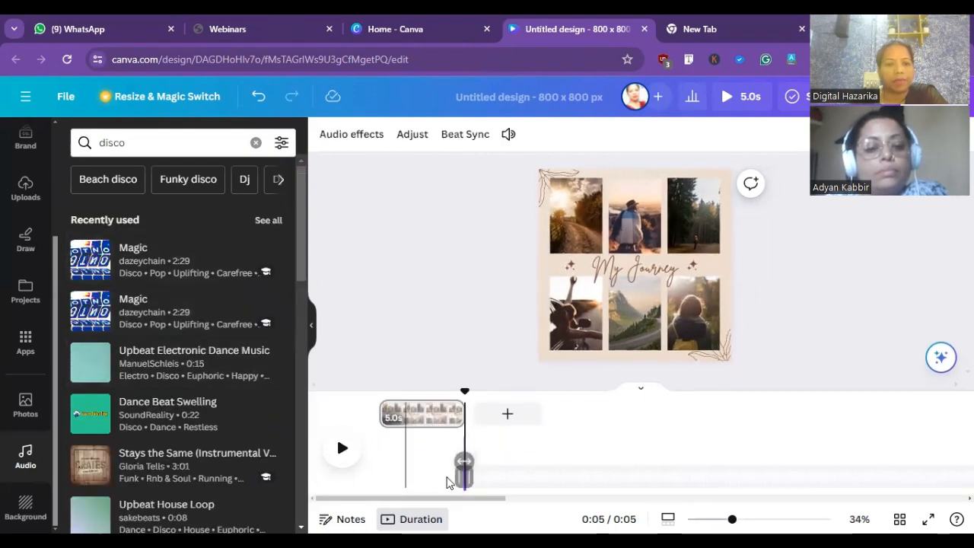
drag(455, 474, 381, 476)
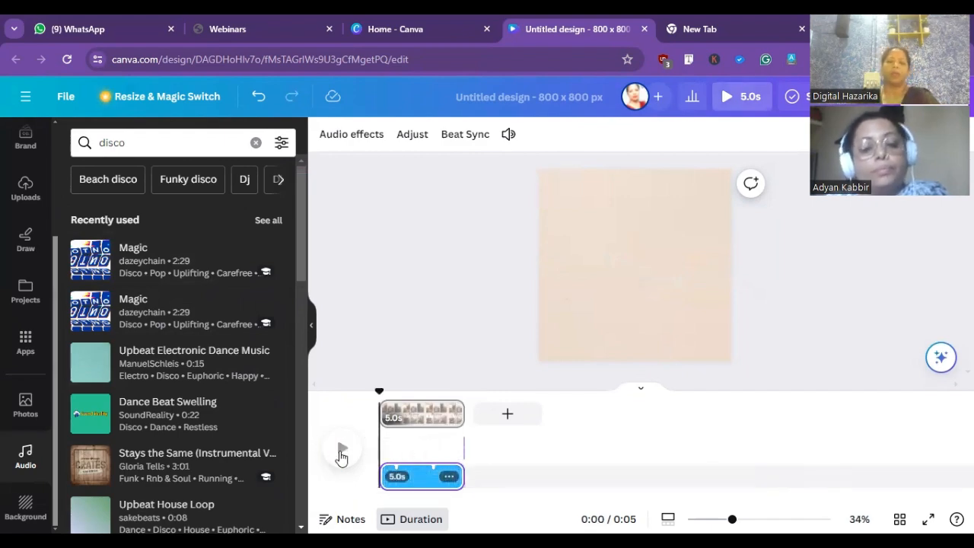
- Play the collage and add the first heart-shaped frame from an elements search for Heart to the page's centre
click(341, 450)
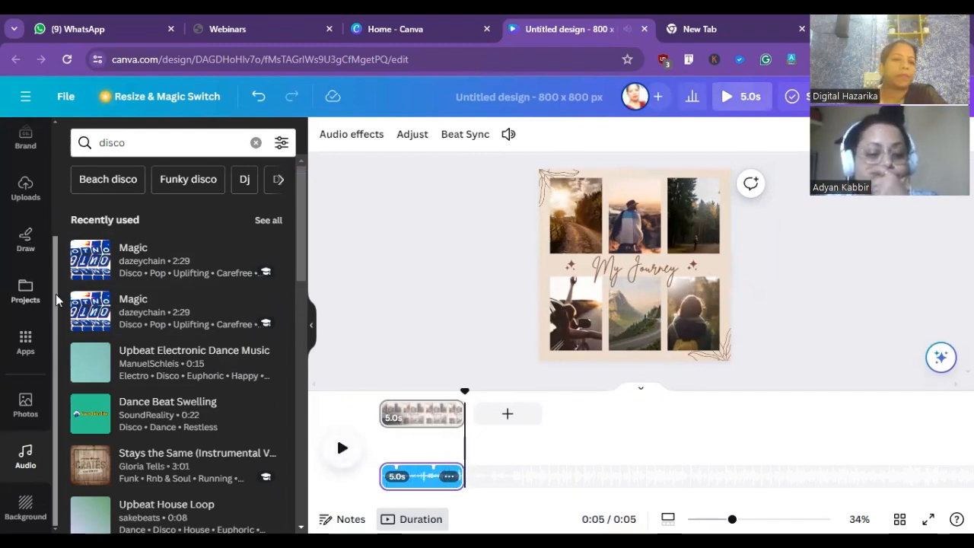
drag(54, 297, 74, 166)
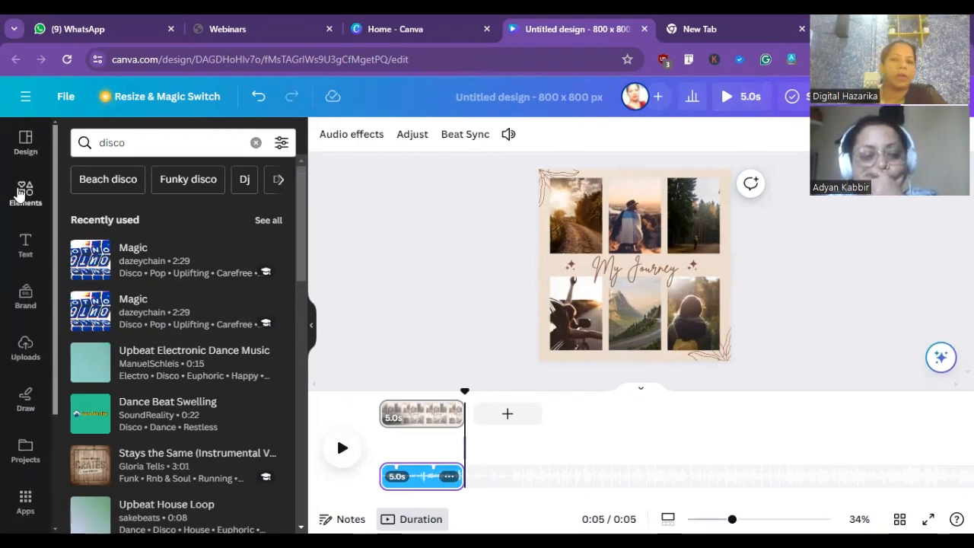
click(21, 192)
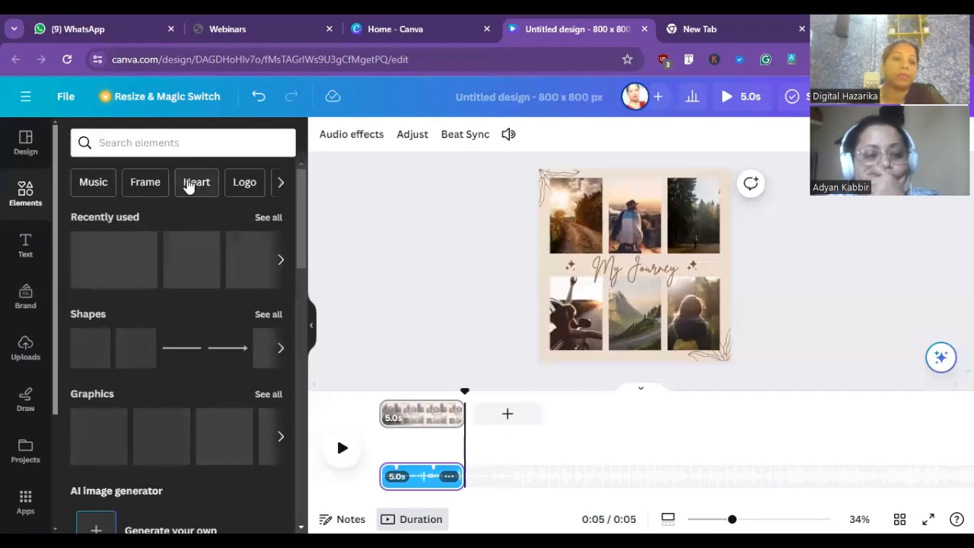
click(196, 183)
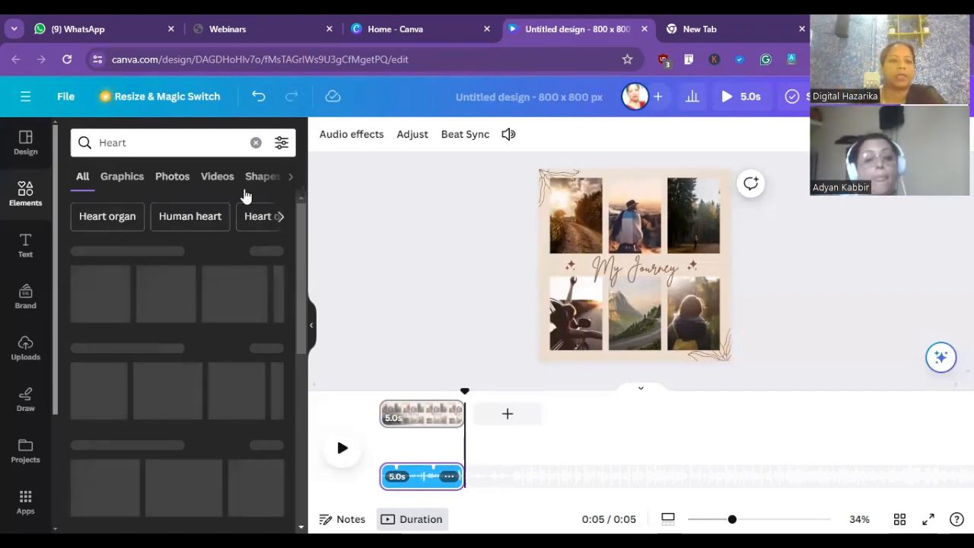
click(280, 219)
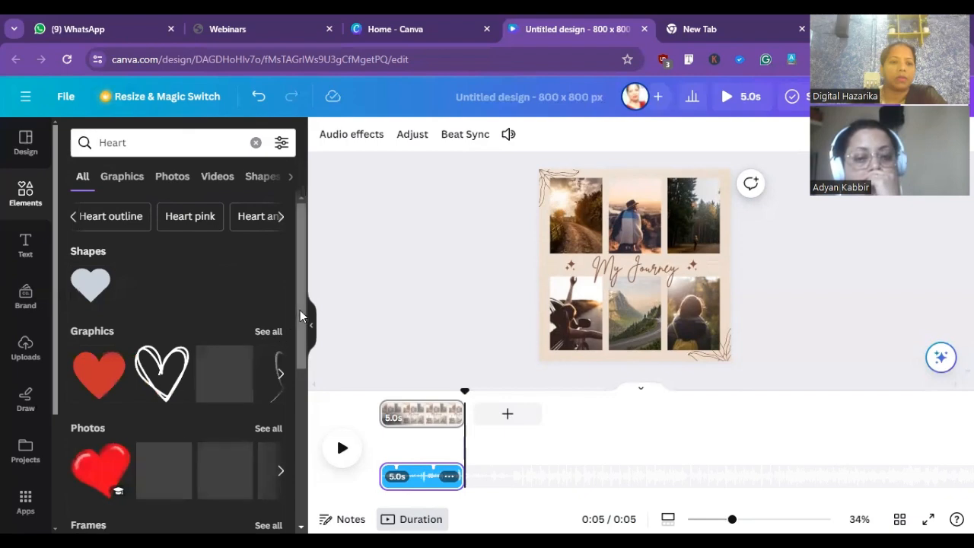
scroll(290, 368, down, 2)
scroll(290, 369, down, 1)
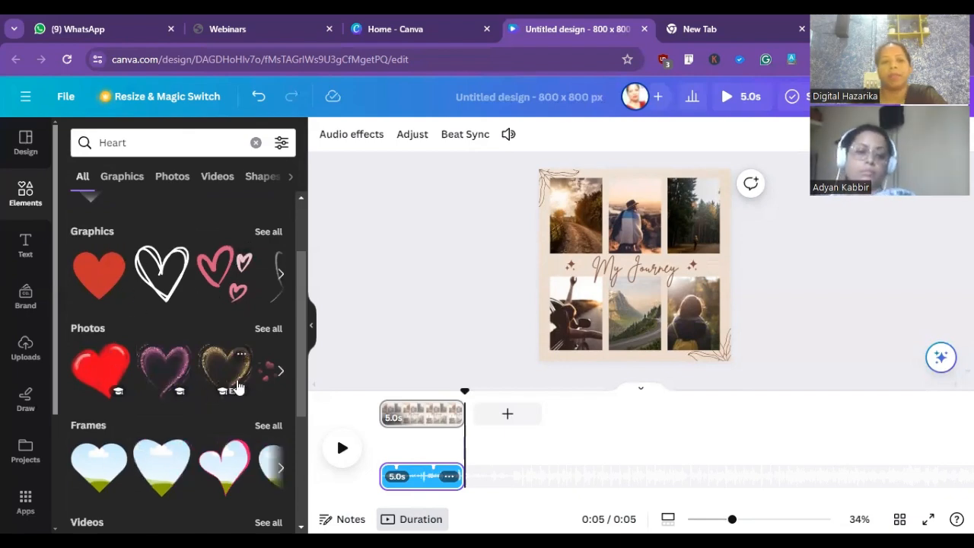
drag(297, 371, 299, 455)
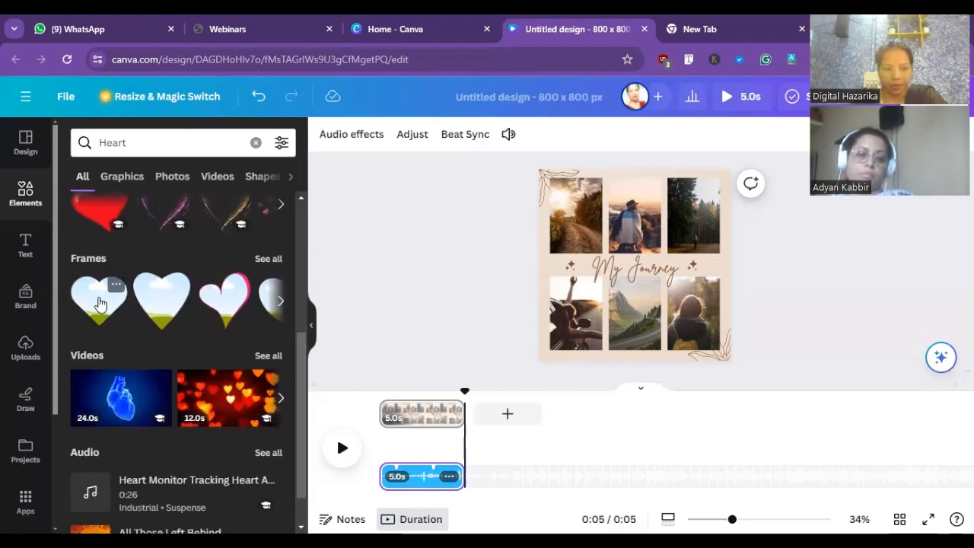
click(99, 303)
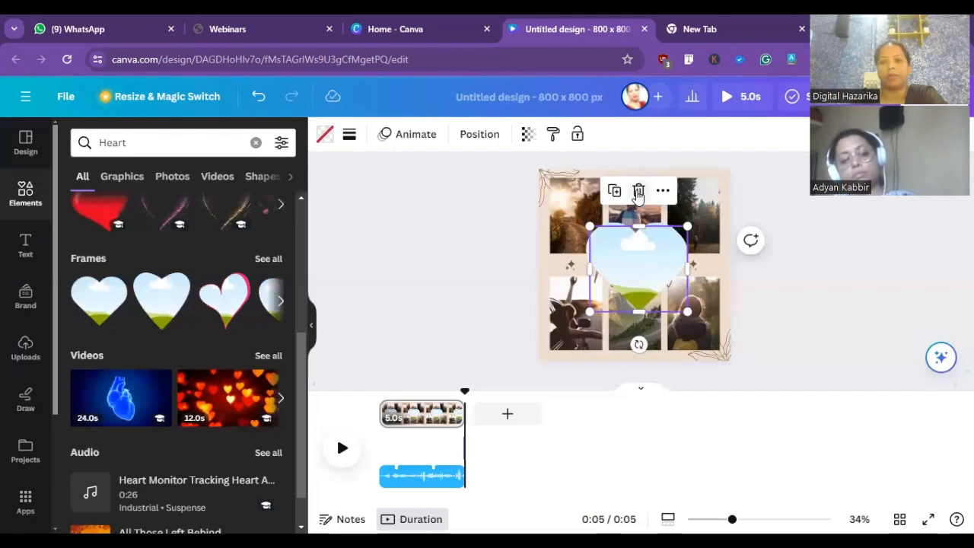
click(638, 192)
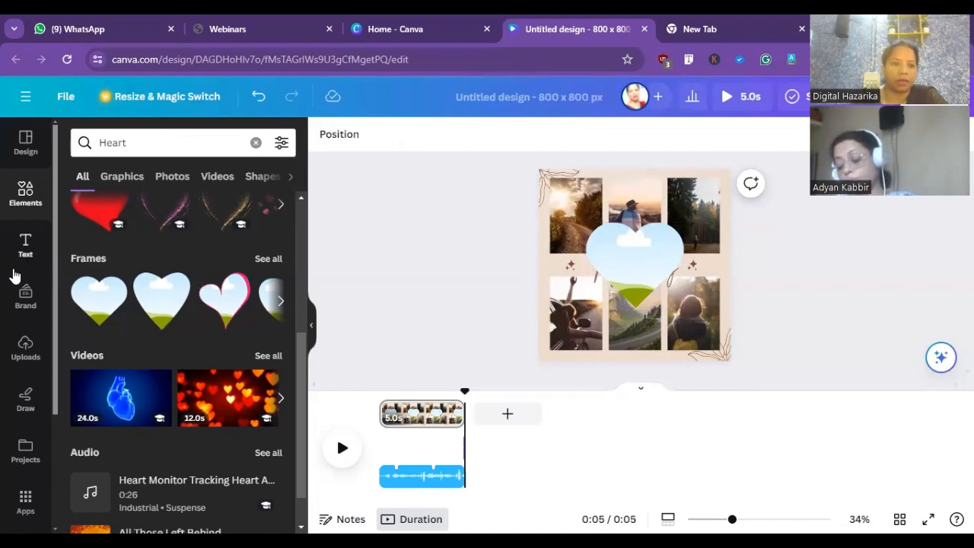
- Try an uploaded photo of a woman in a sari in the heart frame, undo it, and fill the frame with the uploaded two-person selfie
click(27, 347)
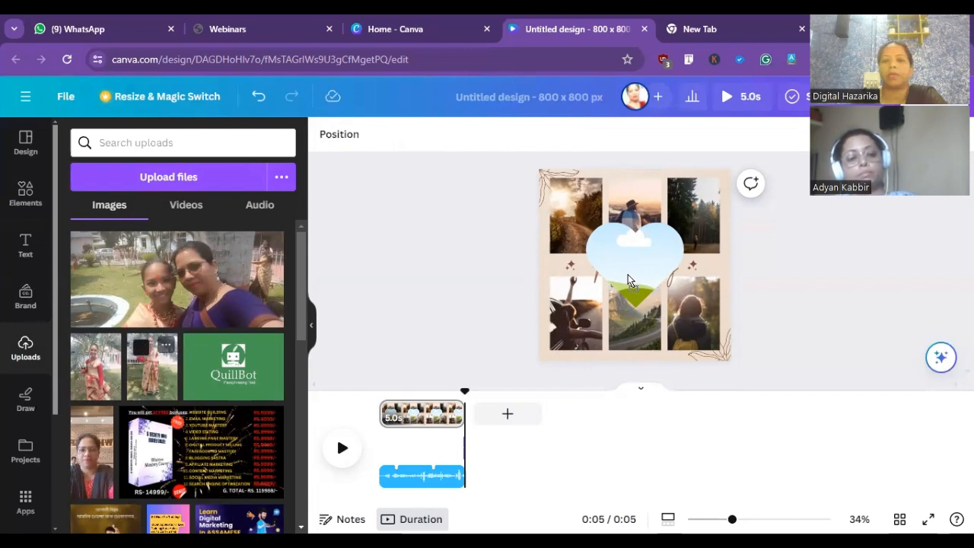
drag(629, 268, 629, 267)
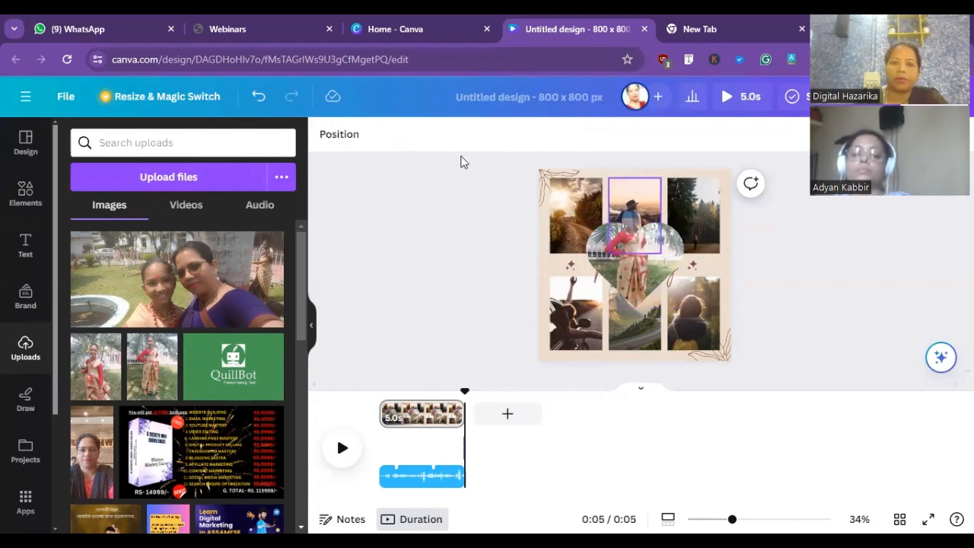
click(258, 96)
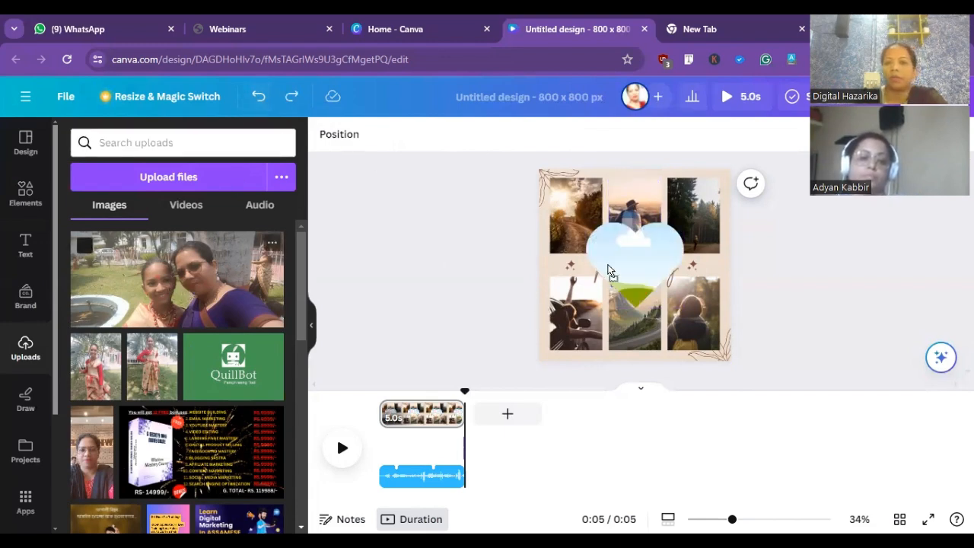
drag(644, 276, 645, 276)
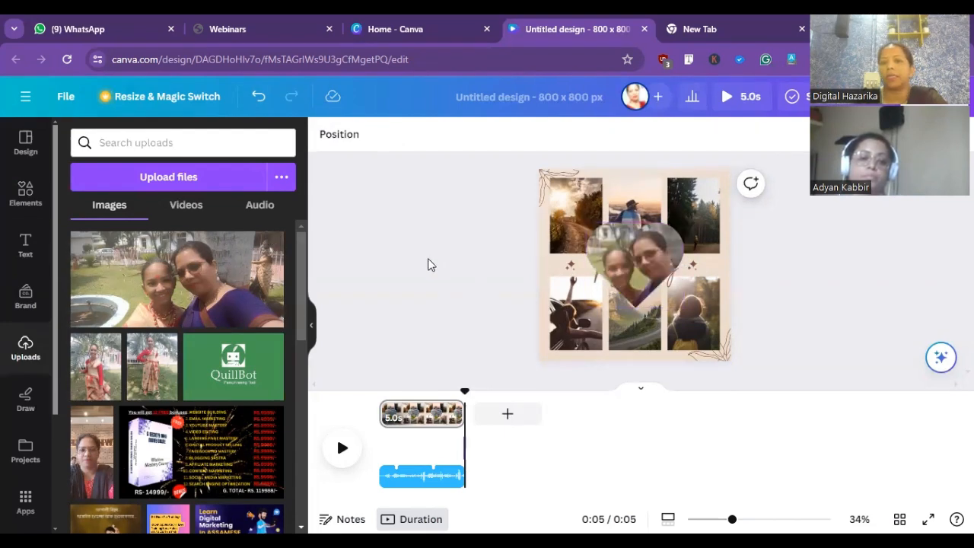
- Set the collage background to the light-blue to dark-blue gradient from the default colors
click(607, 178)
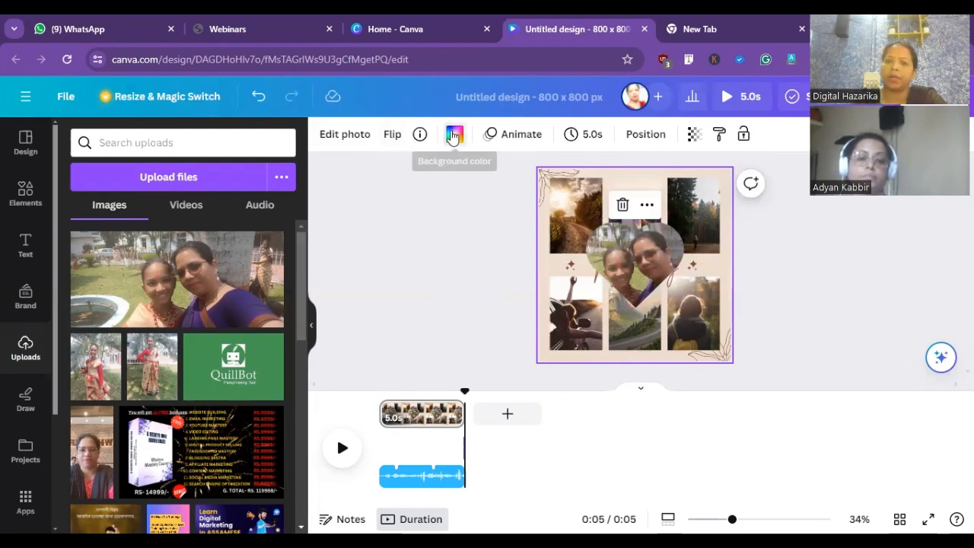
click(454, 134)
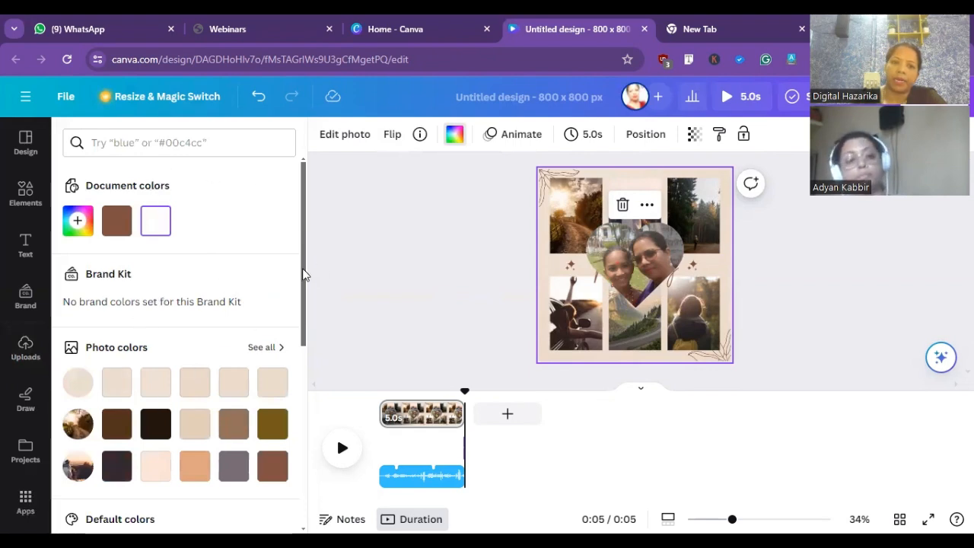
scroll(287, 348, down, 5)
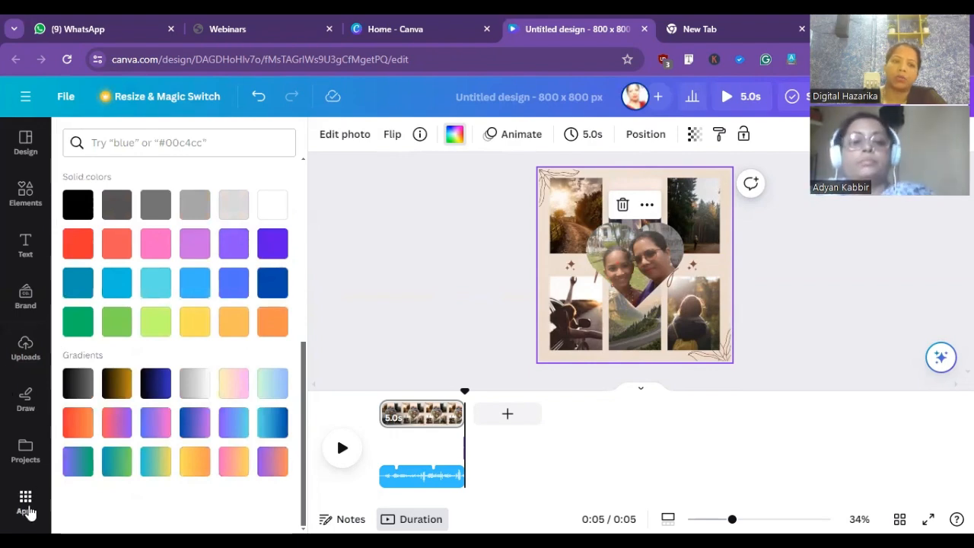
click(273, 424)
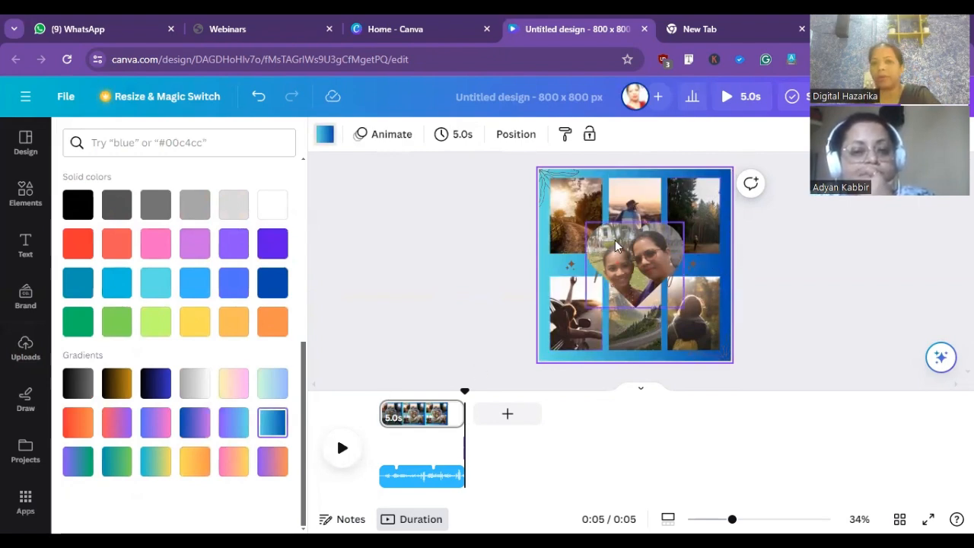
- Shrink the heart photo to about 252 × 221 px, place it between the two left photos, and rotate it to about -42°
drag(617, 245, 589, 189)
drag(590, 196, 594, 215)
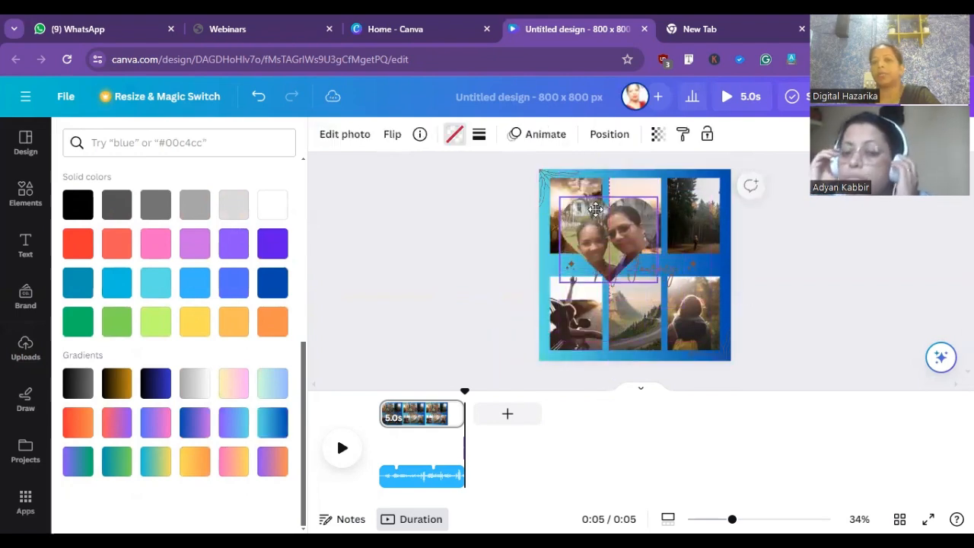
drag(665, 192, 577, 284)
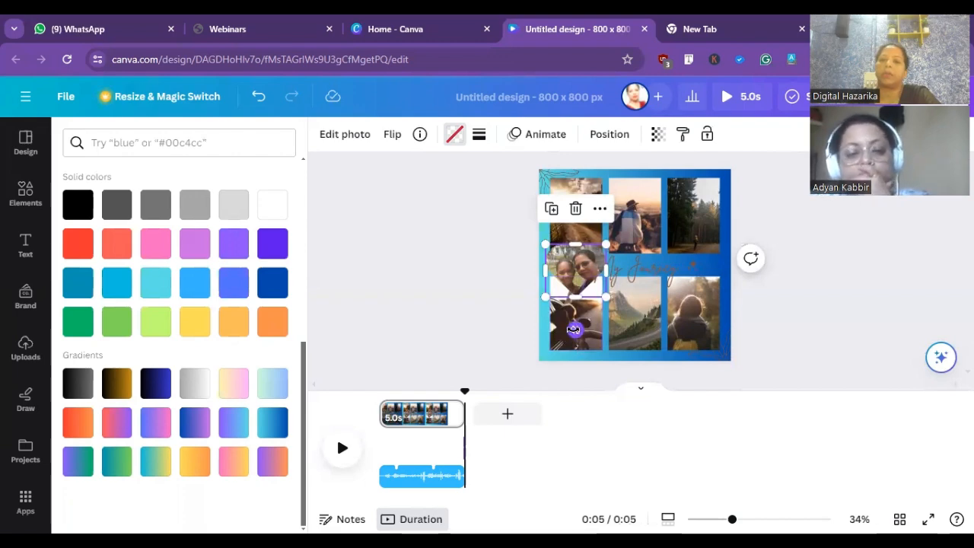
drag(577, 328, 615, 315)
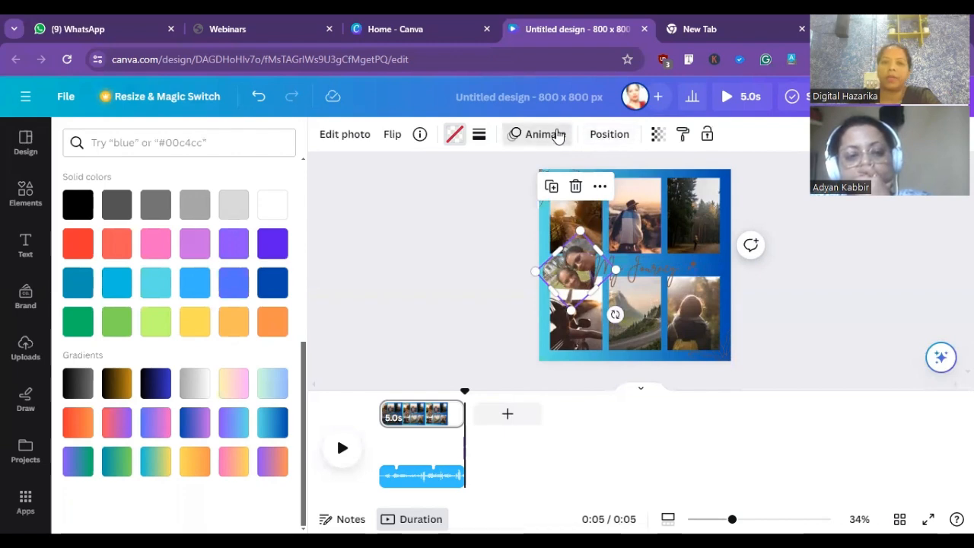
- Try the Pop animation on the heart photo, replace it with Wipe on enter, and play the collage
click(557, 135)
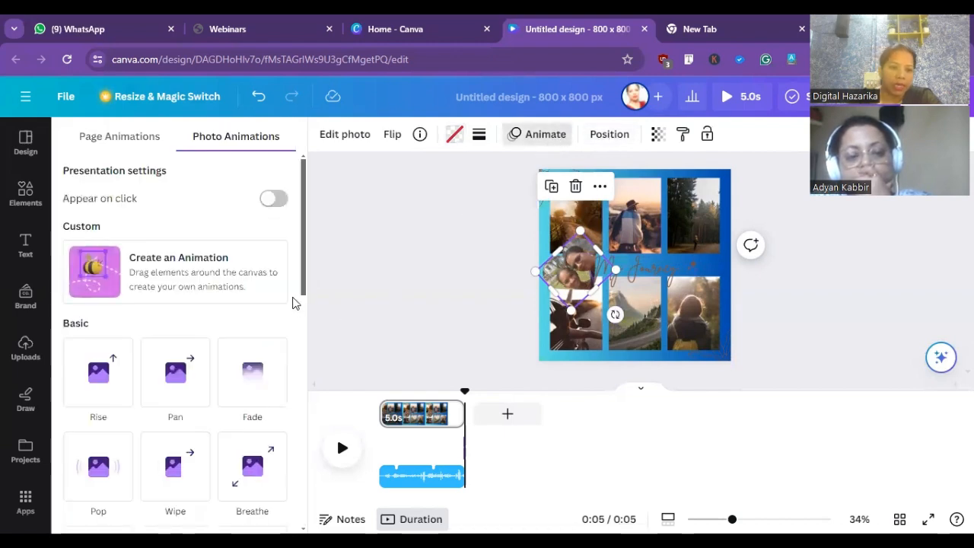
drag(304, 268, 304, 331)
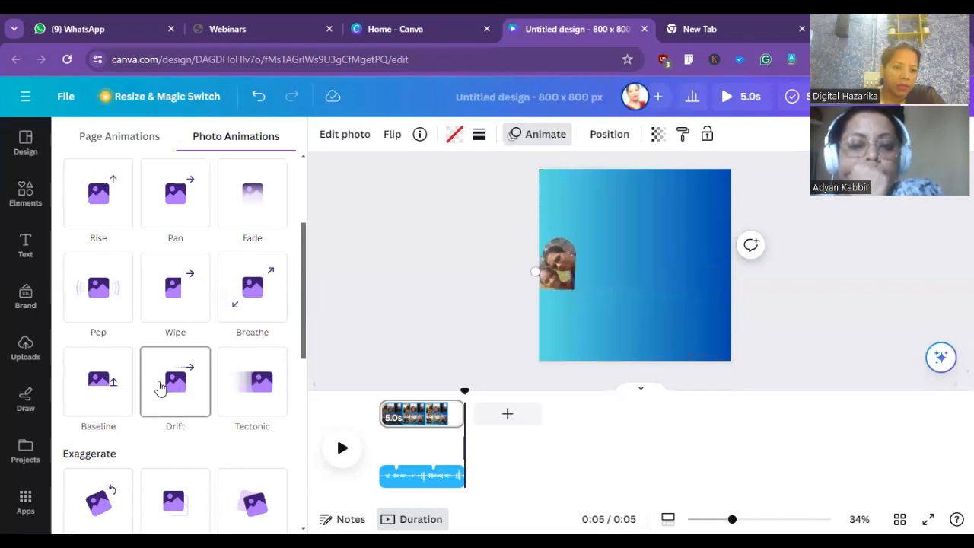
click(102, 291)
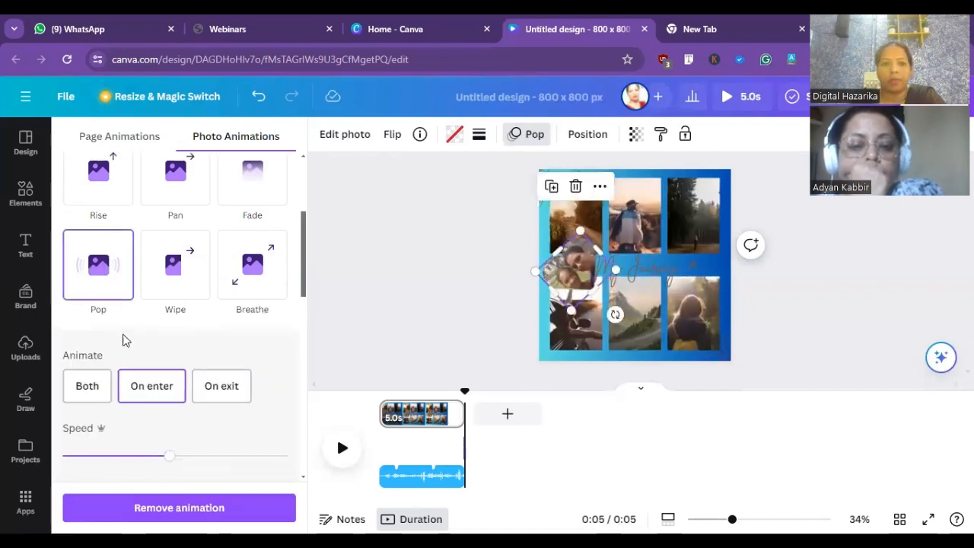
click(180, 280)
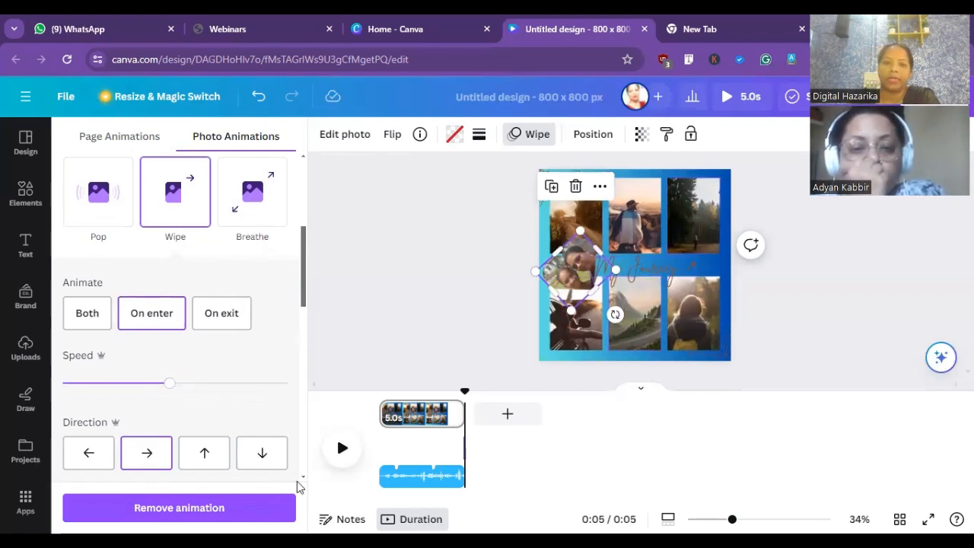
click(341, 453)
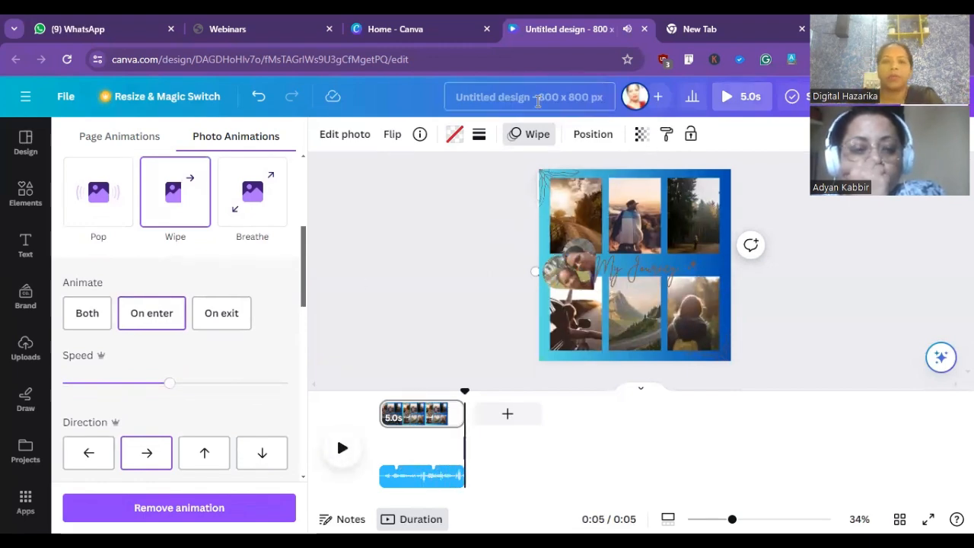
click(529, 135)
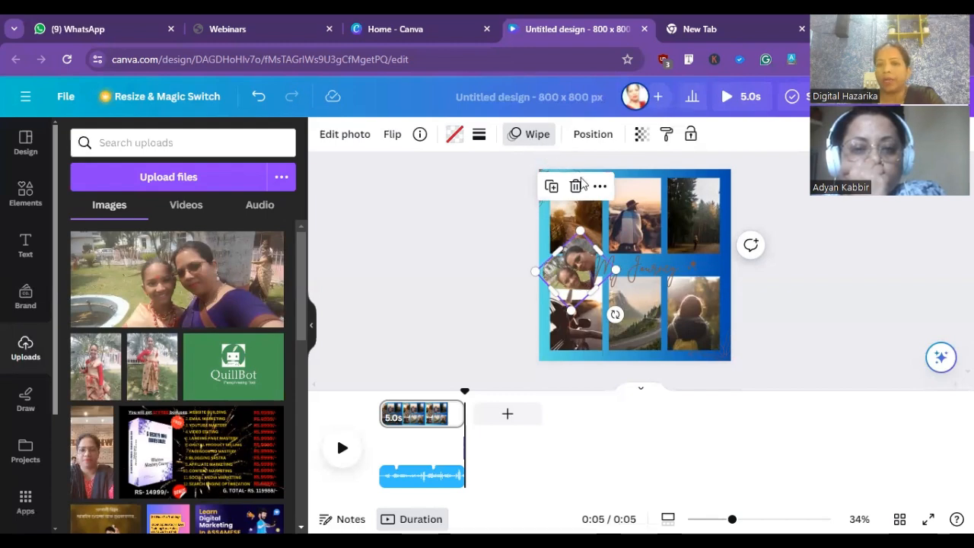
- Look at the heart photo's arrange settings and move the photo over the upper middle picture of the collage
click(591, 137)
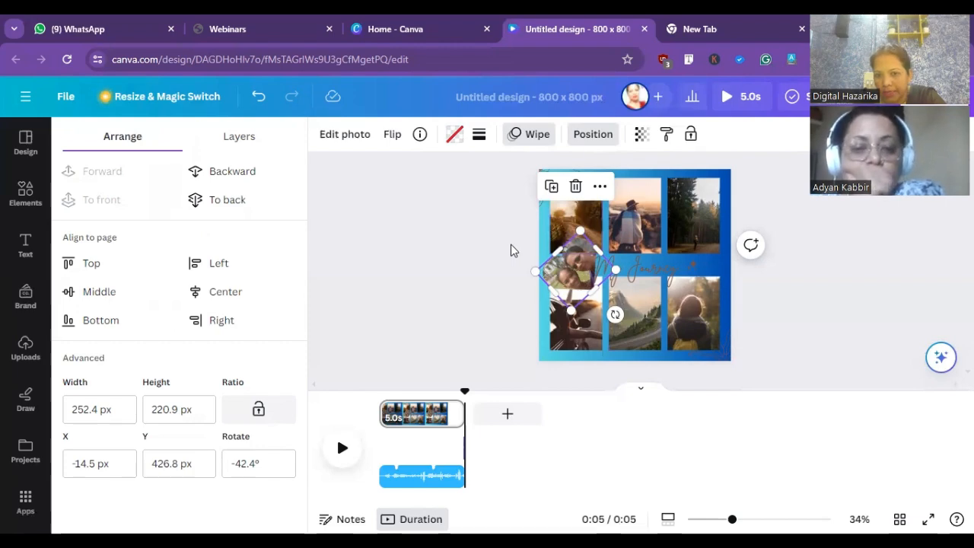
click(503, 266)
click(497, 277)
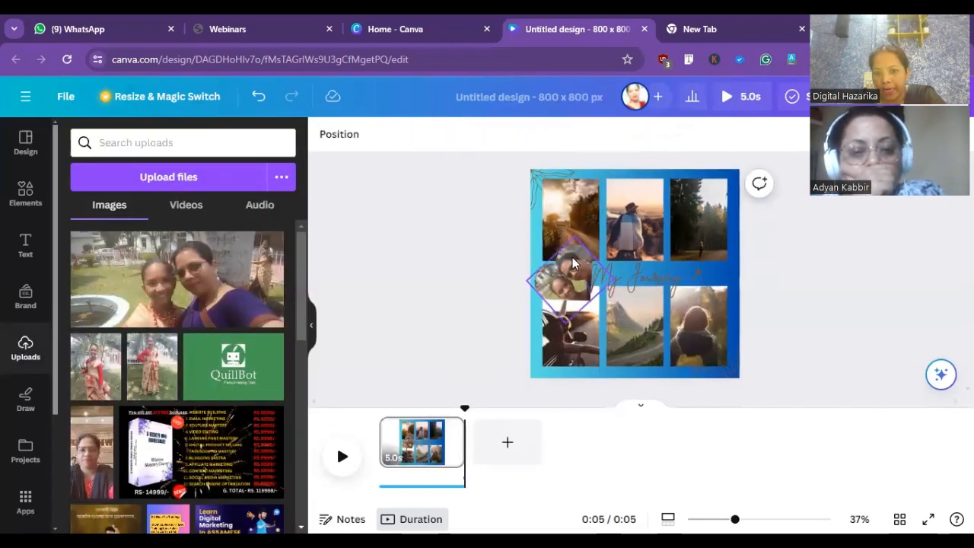
drag(563, 276, 644, 176)
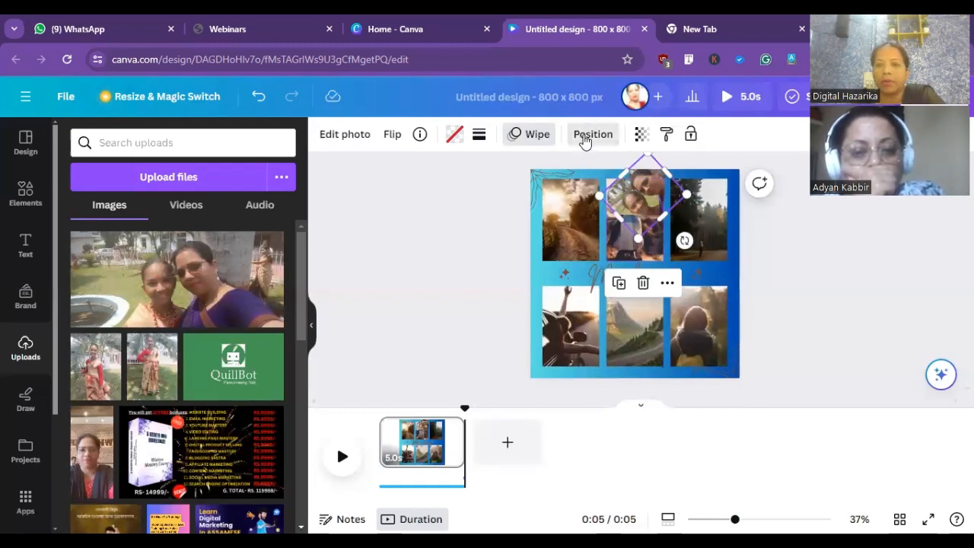
- Send the heart photo to the back, bring it forward two levels, and align it to the page's middle and center
click(592, 134)
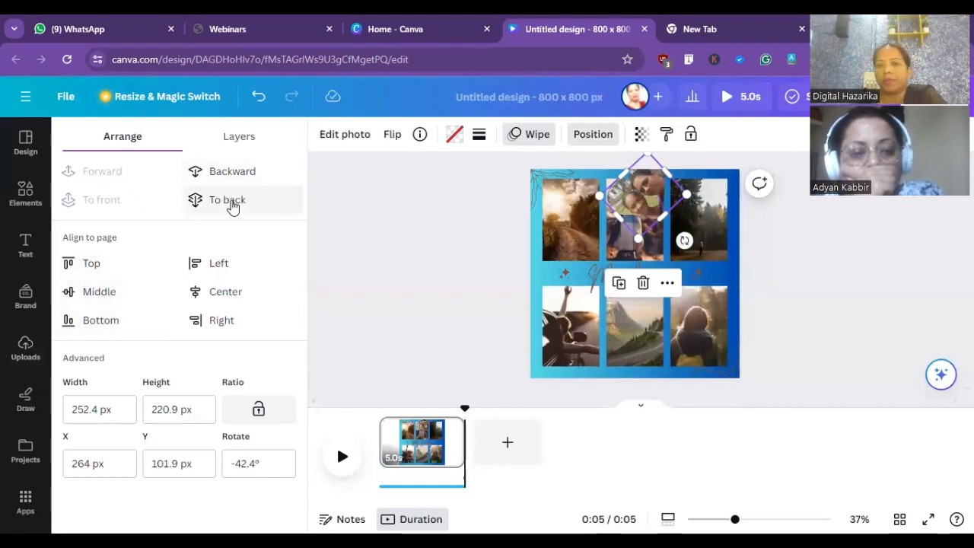
click(232, 201)
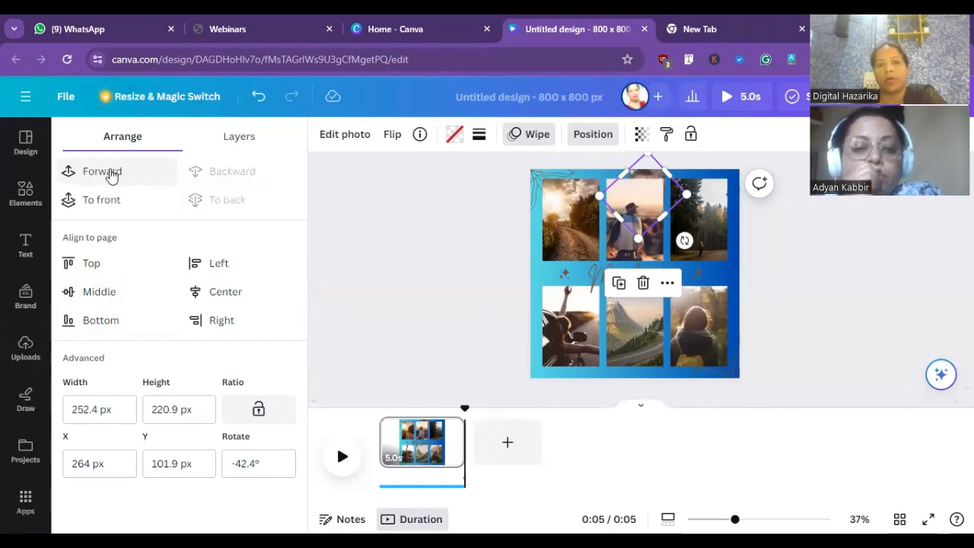
click(111, 174)
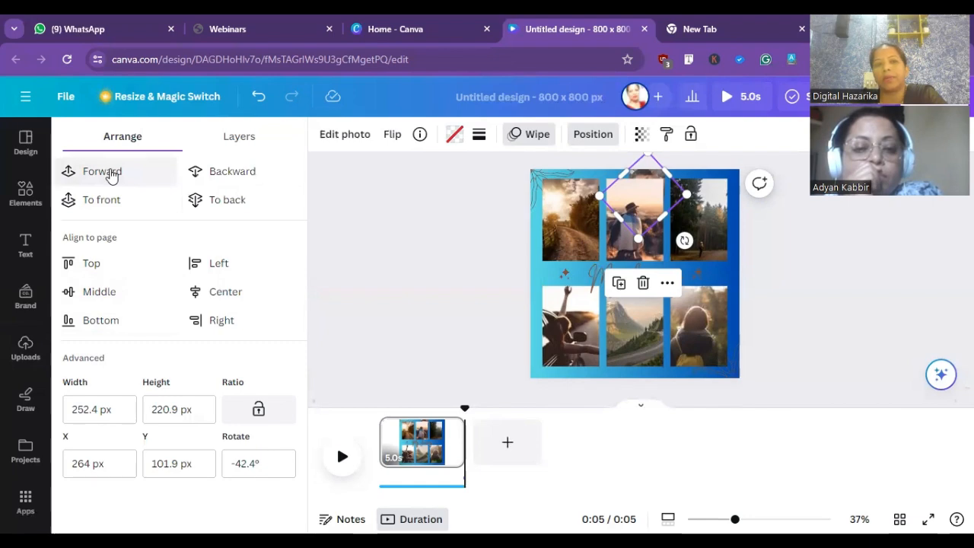
click(111, 174)
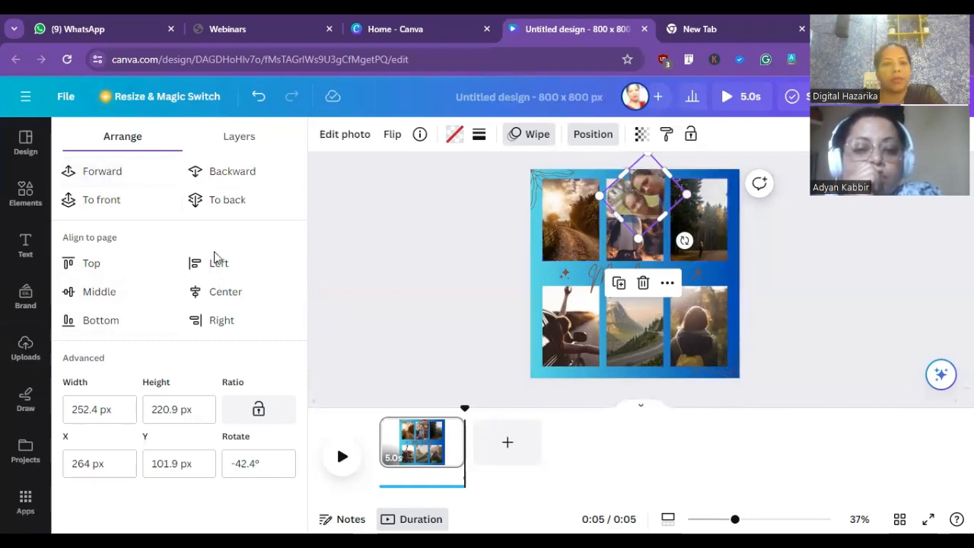
click(111, 294)
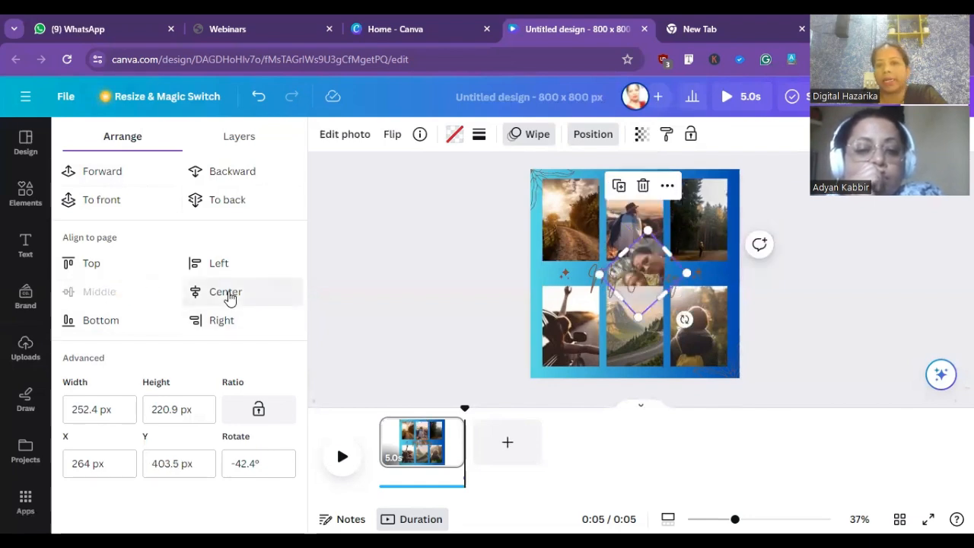
click(227, 292)
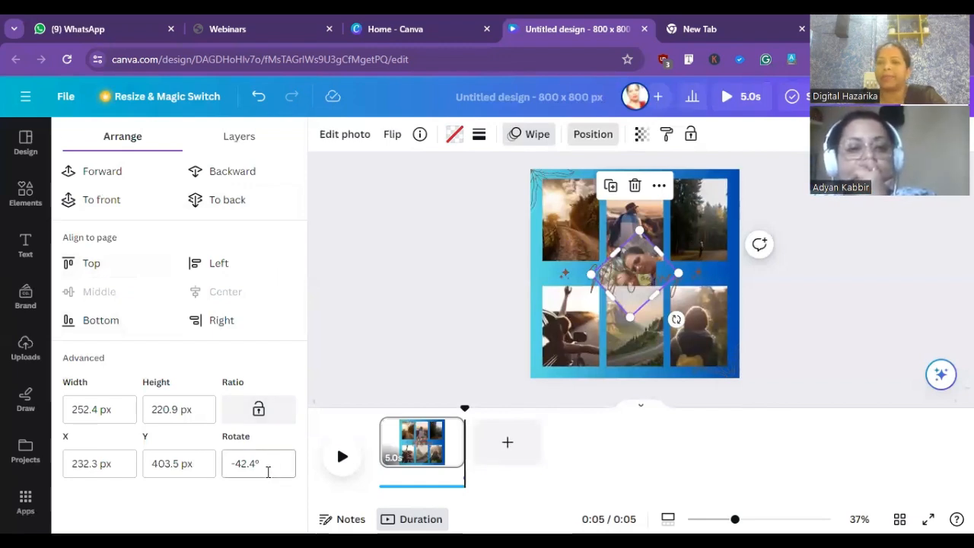
click(387, 258)
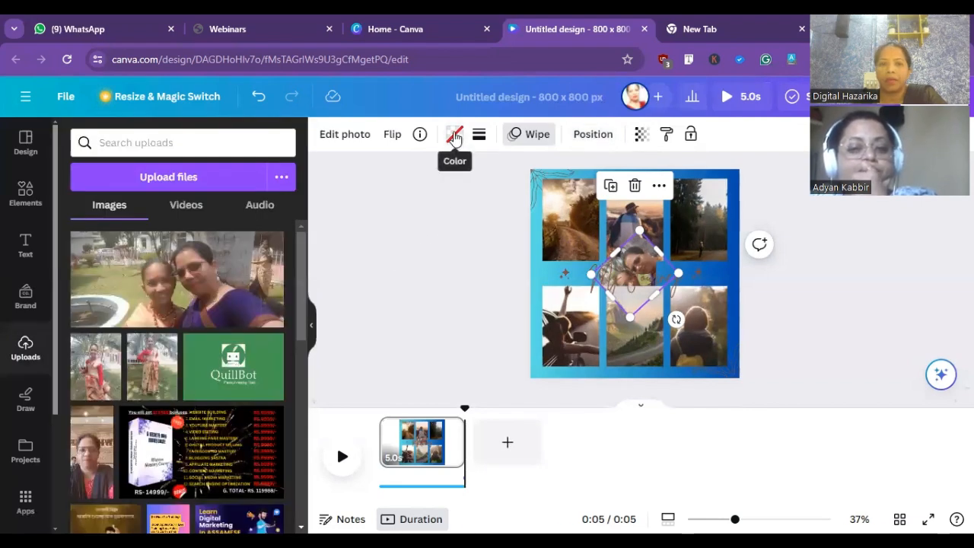
click(457, 142)
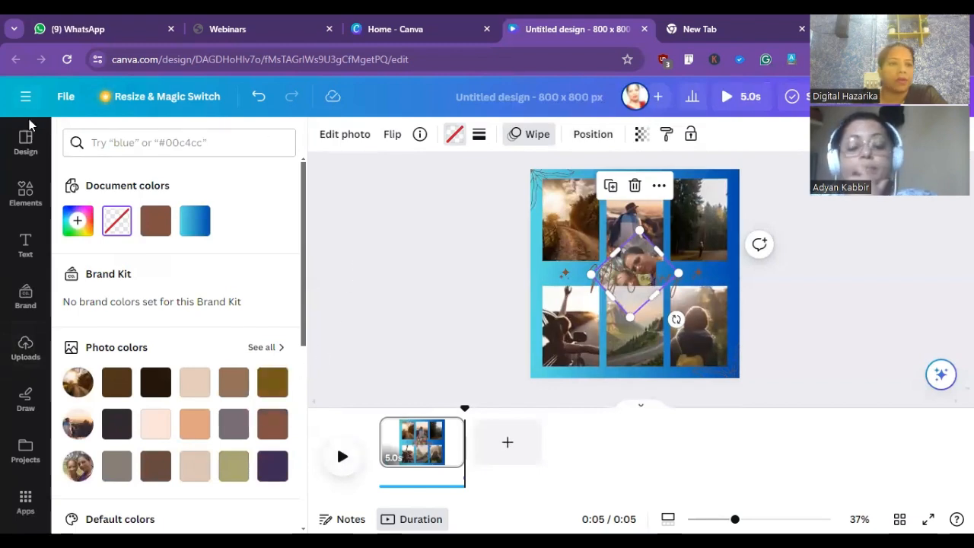
click(26, 140)
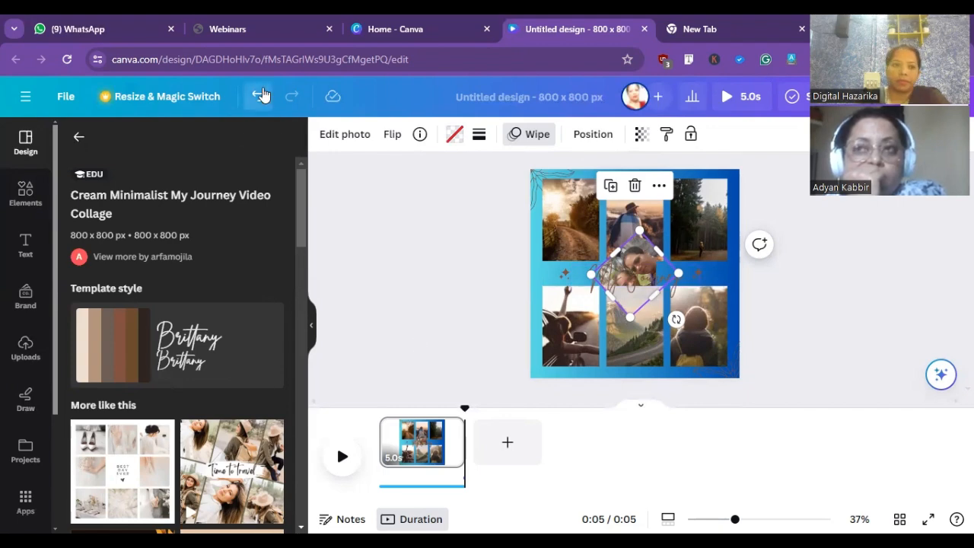
- Undo all recent collage edits back to the pink-and-yellow "Trip to the end of the world" template
click(259, 95)
click(261, 95)
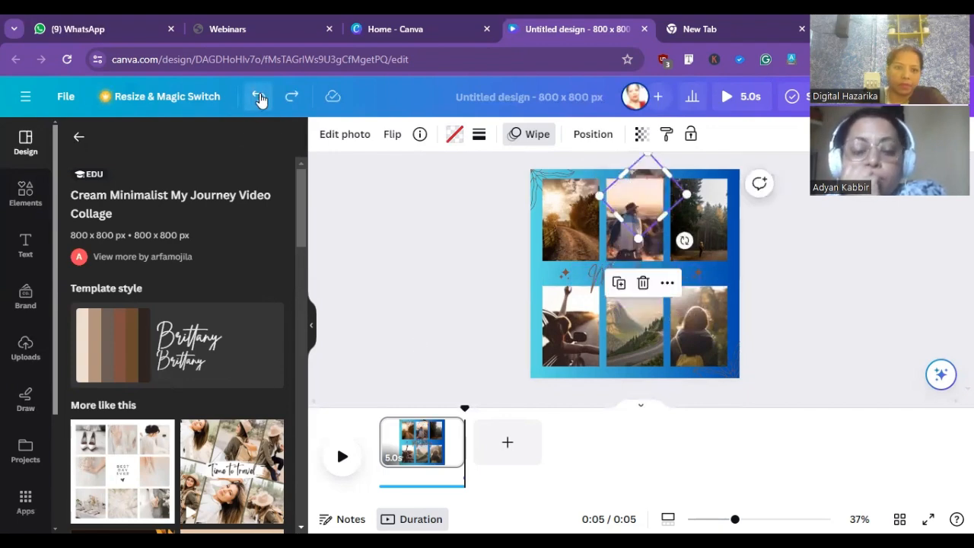
click(259, 98)
click(259, 99)
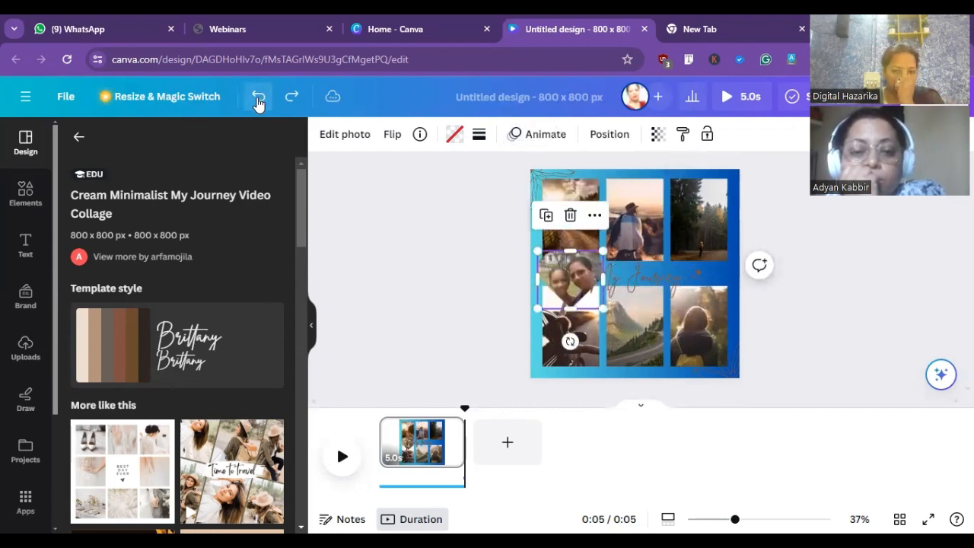
click(259, 102)
click(259, 102)
click(258, 102)
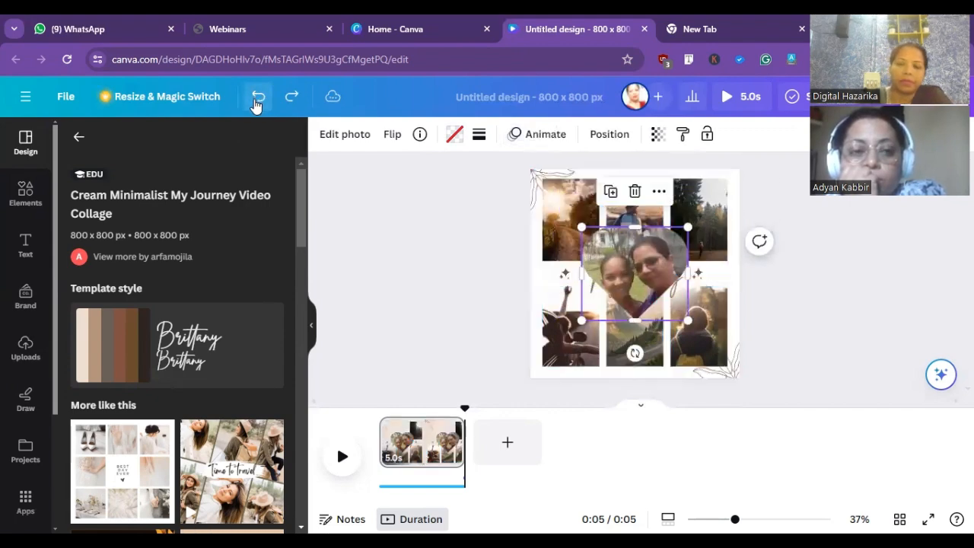
click(257, 104)
click(257, 102)
click(257, 100)
click(258, 99)
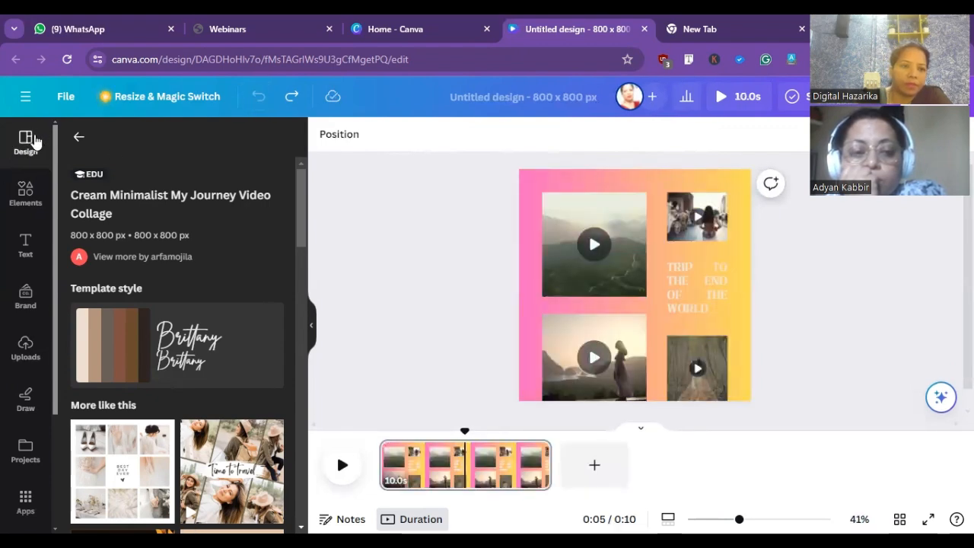
click(28, 143)
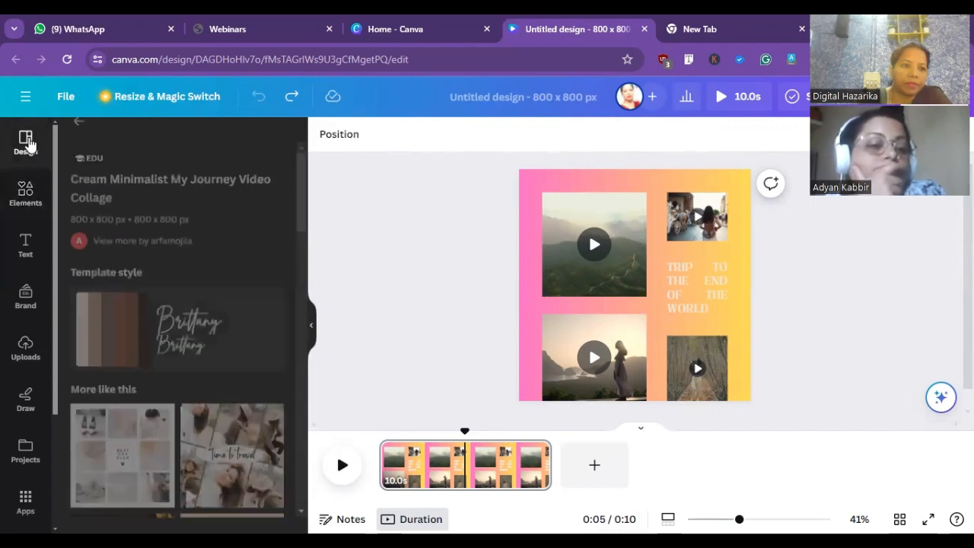
click(25, 194)
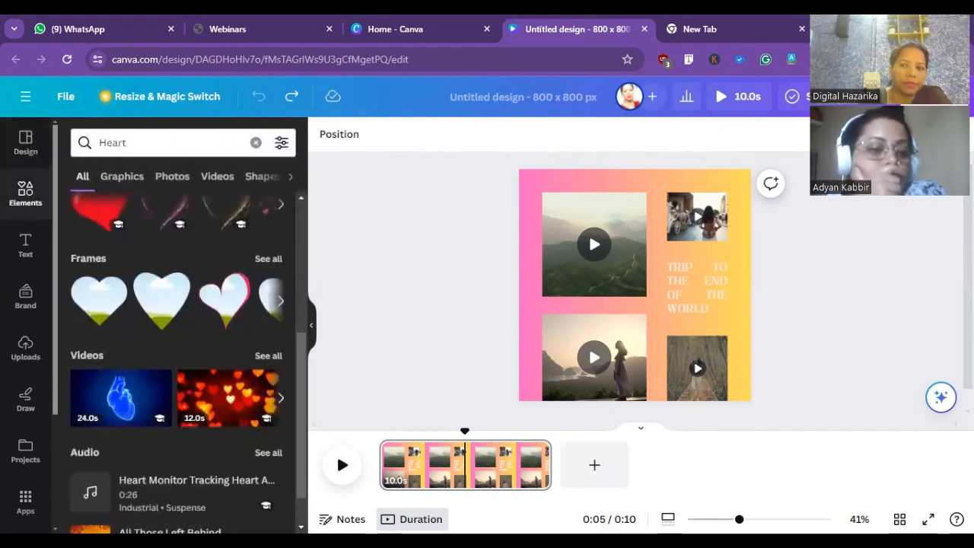
click(933, 97)
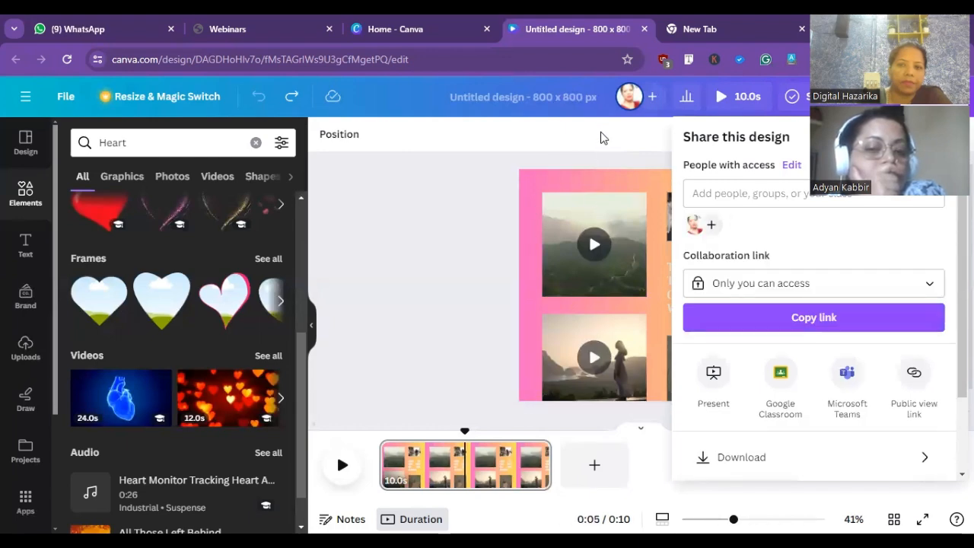
click(234, 104)
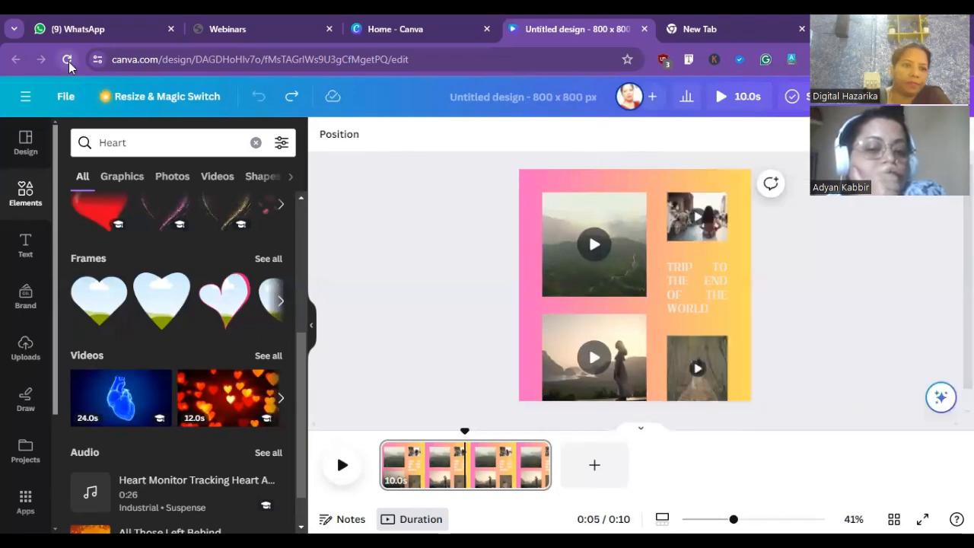
- Reload the editor page and create a new blank YouTube Thumbnail design at 1280 × 720 px
click(68, 60)
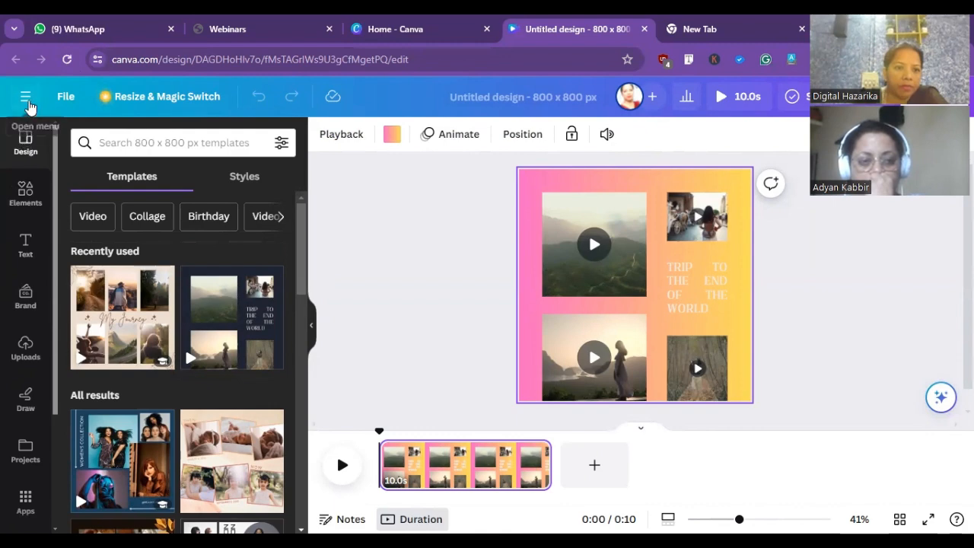
click(30, 105)
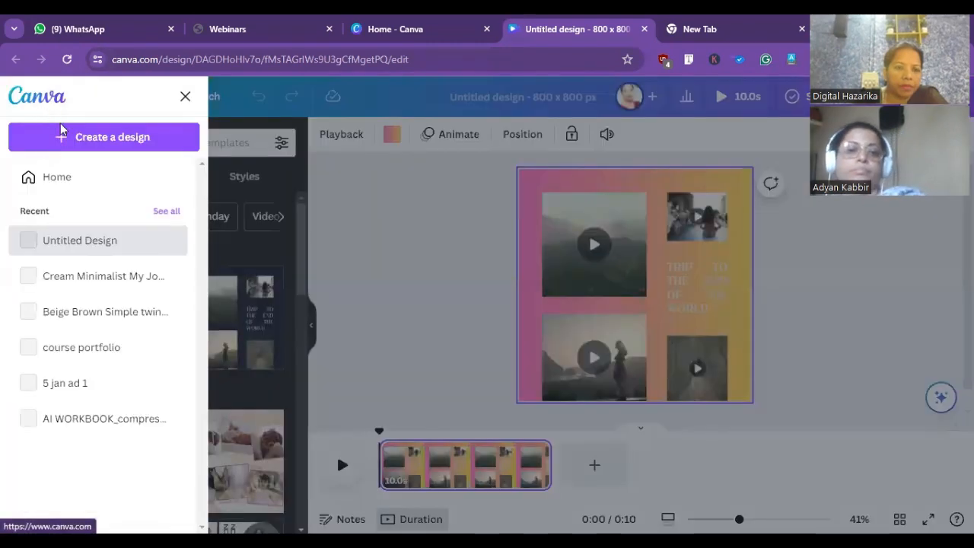
click(112, 139)
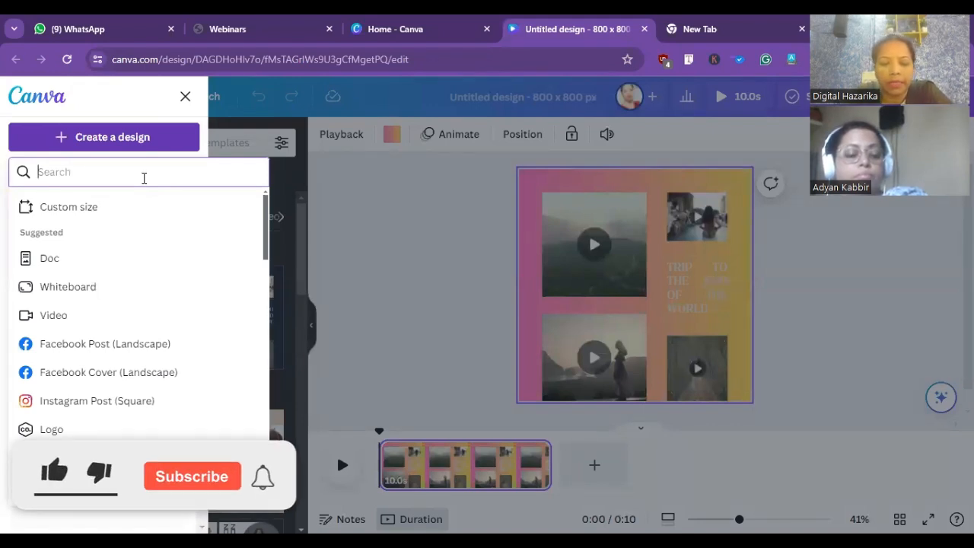
text(yout)
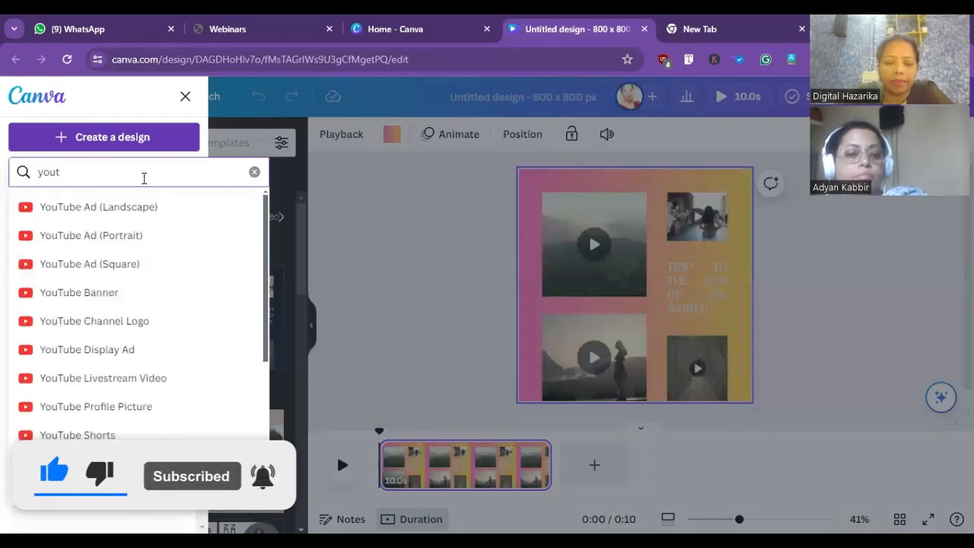
text(humb)
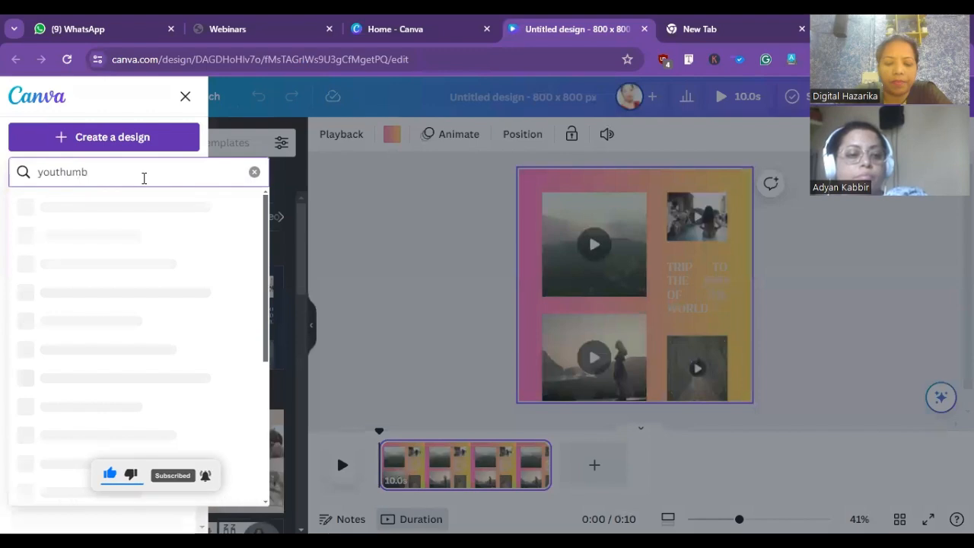
text(nain)
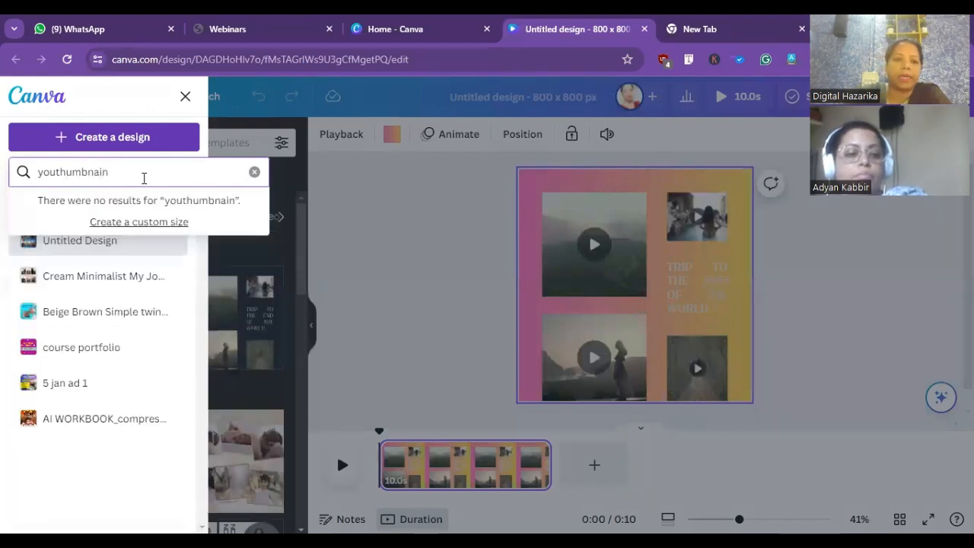
key(BackSpace)
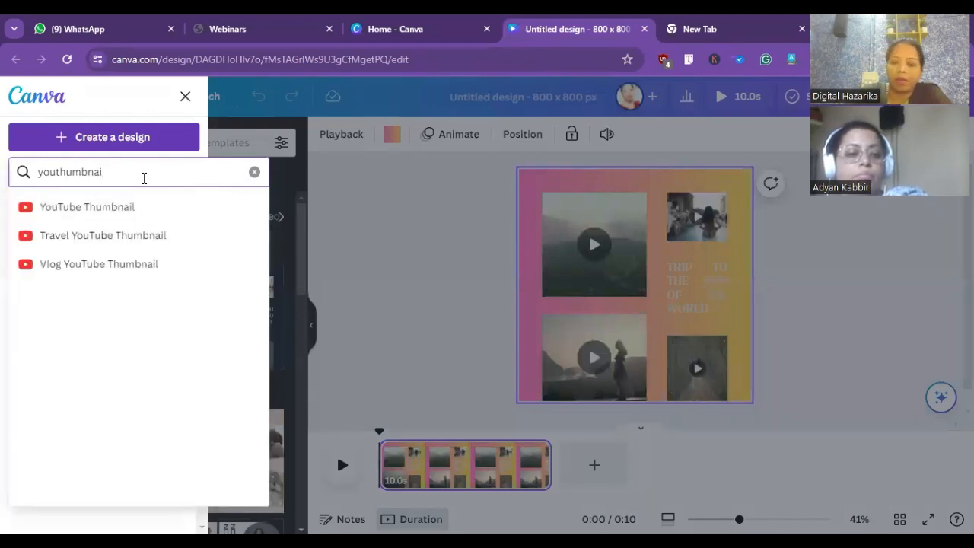
text(l)
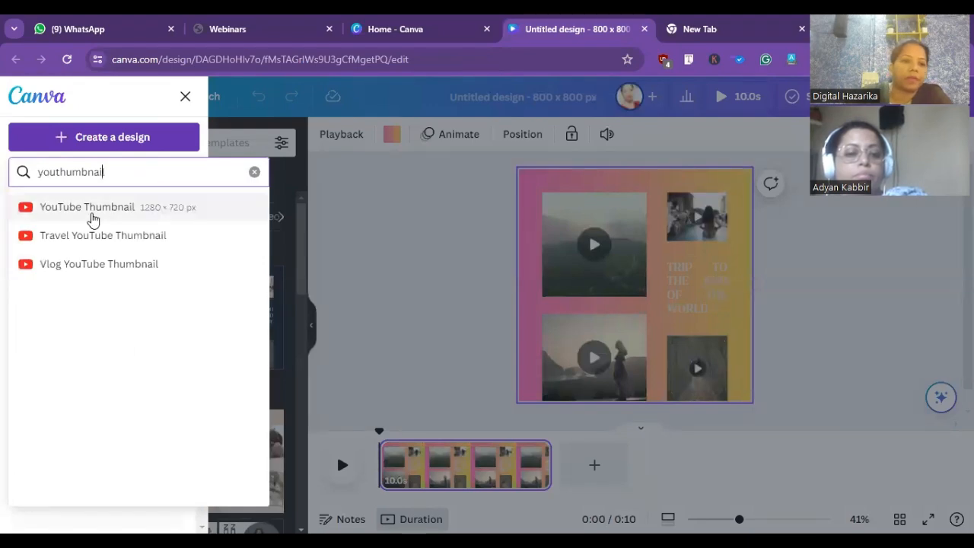
click(91, 212)
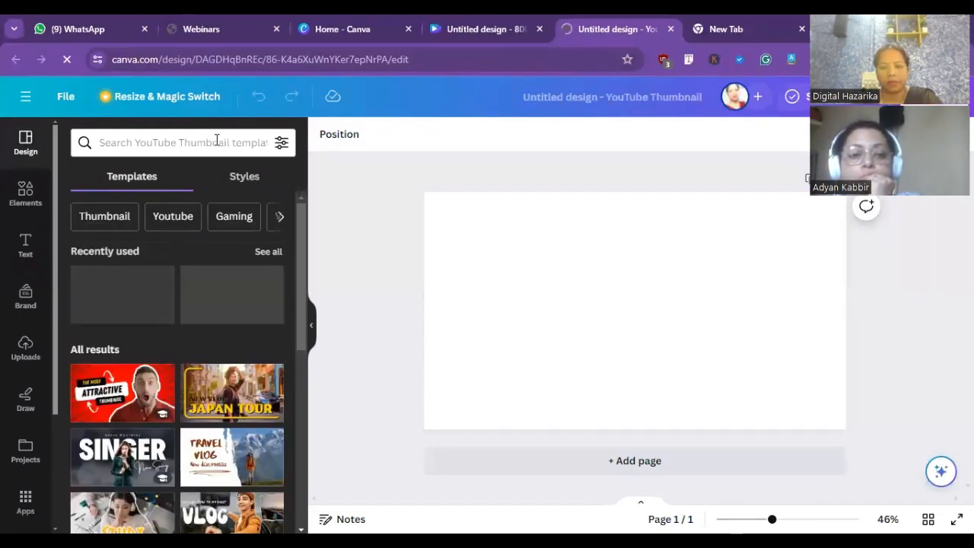
- Search the thumbnail templates for "cars" and apply the gray and white "Car Restoration" template to the blank page
click(217, 139)
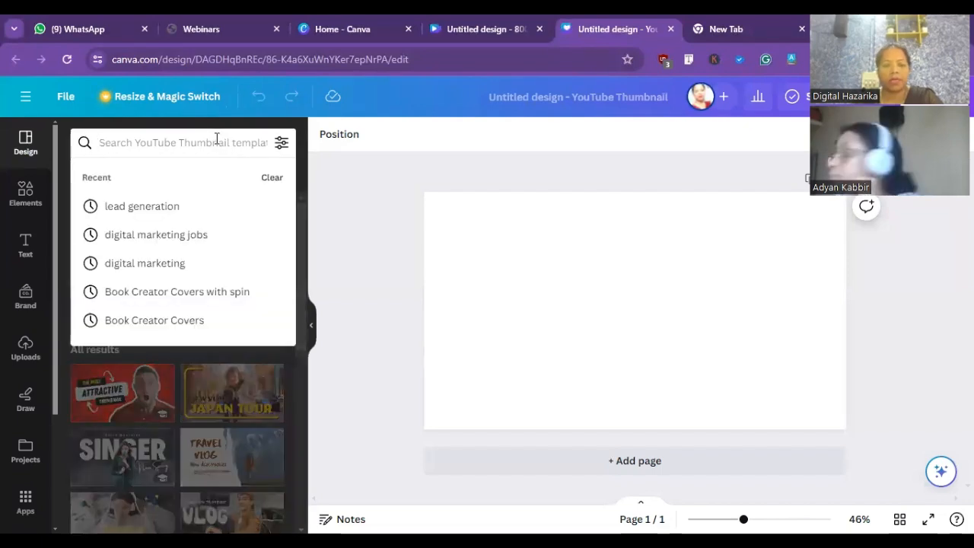
text(car)
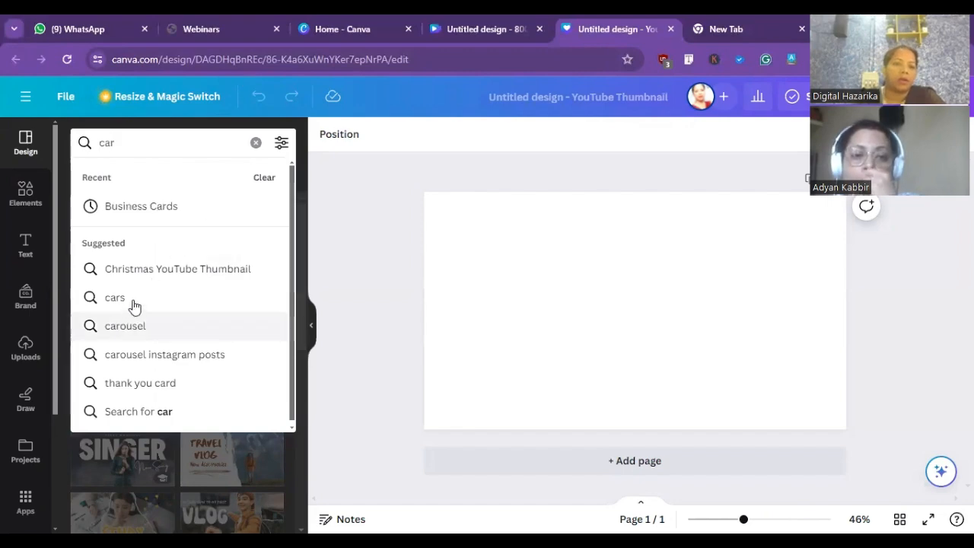
click(114, 297)
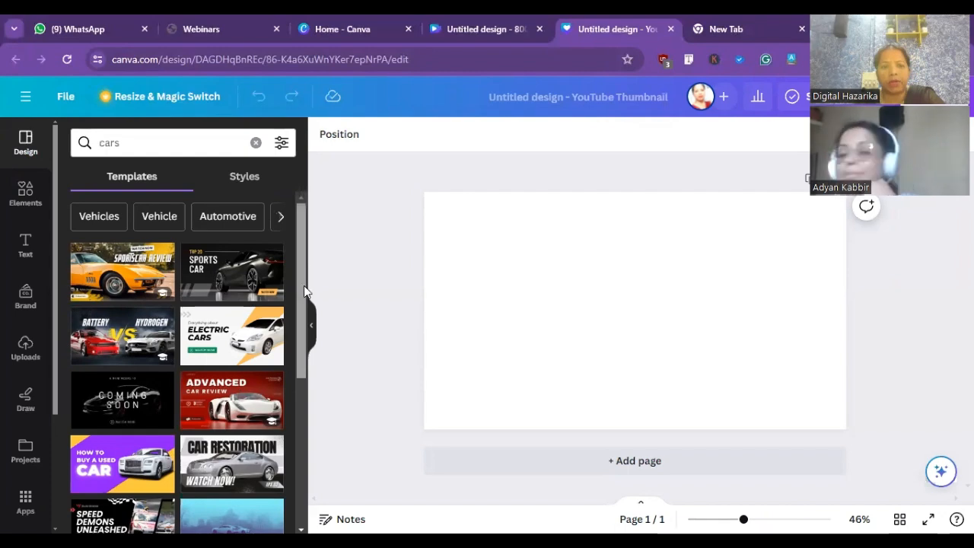
scroll(302, 288, down, 2)
scroll(297, 343, down, 3)
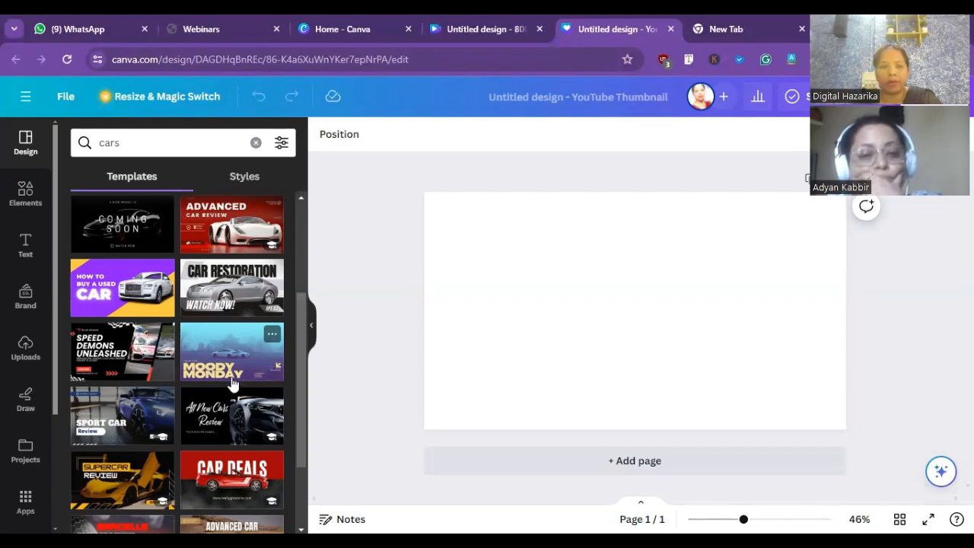
click(234, 303)
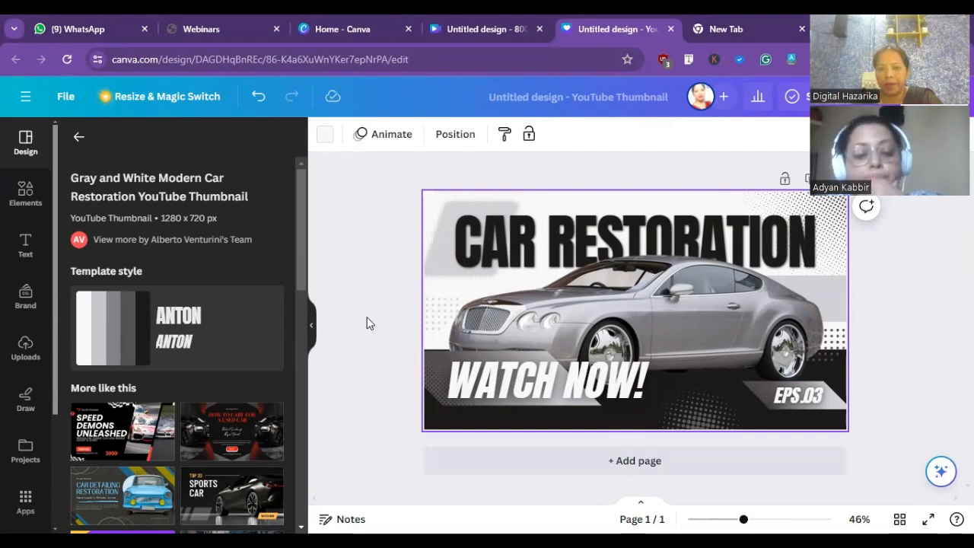
- Move the car photo slightly upward so that it sits just above the "WATCH NOW!" text
drag(708, 305, 710, 278)
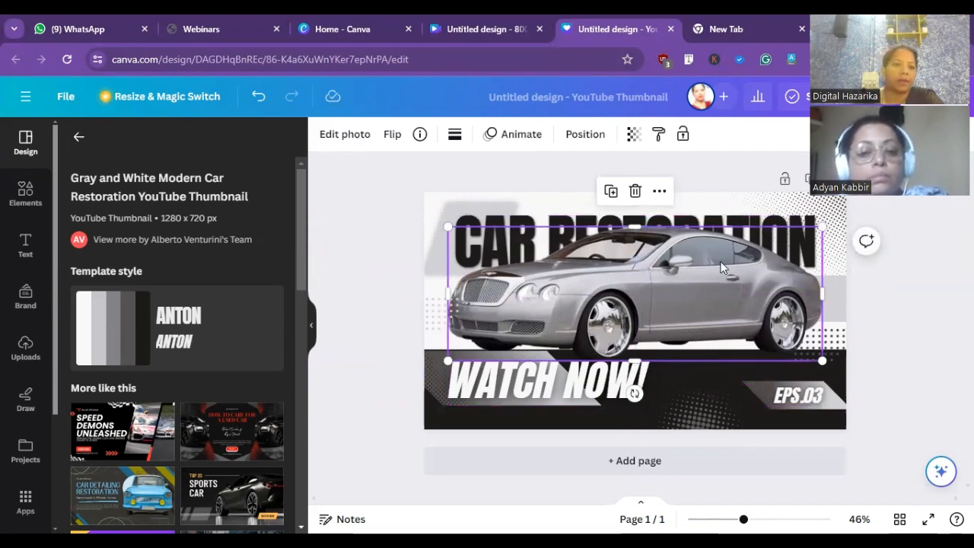
click(25, 348)
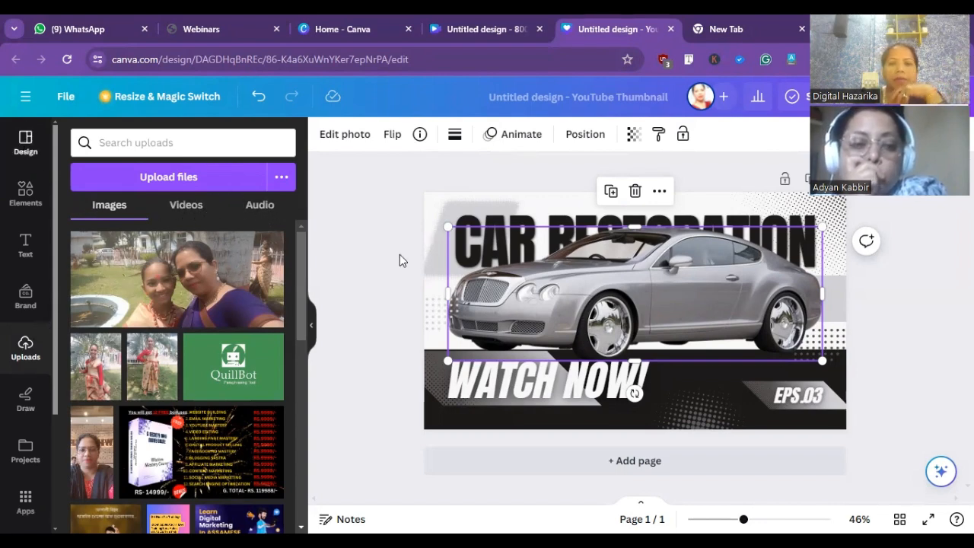
- Move the "CAR RESTORATION" title to the page's top edge, shrink it to font size 114 and center it horizontally
click(502, 220)
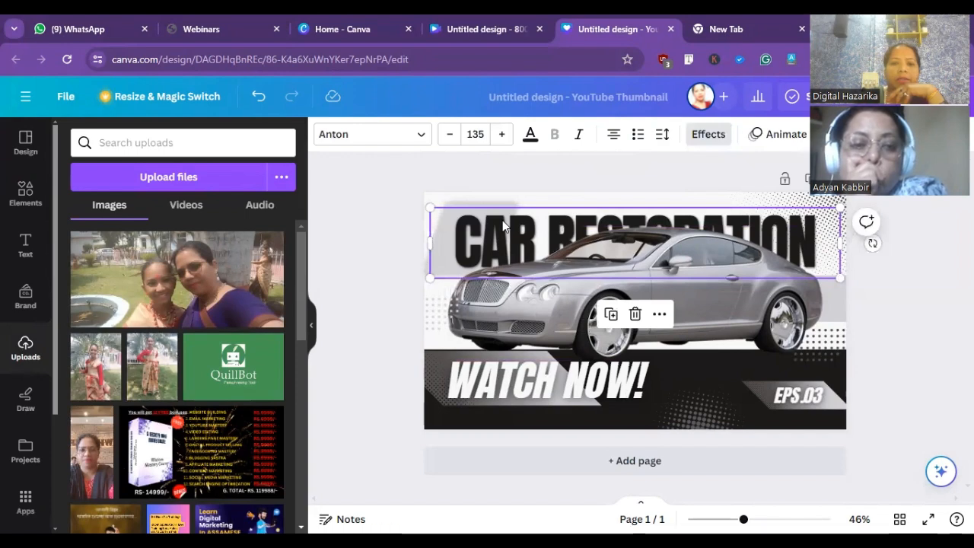
click(529, 135)
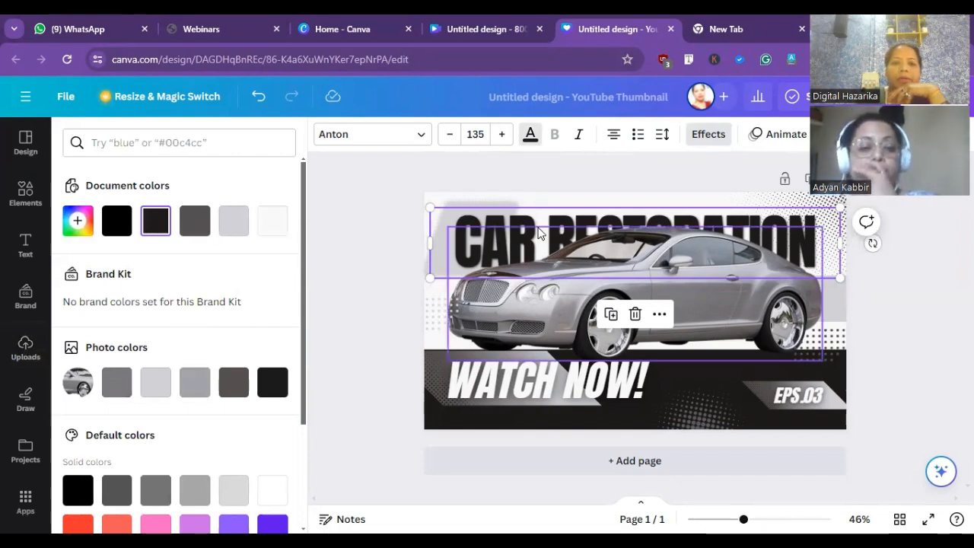
drag(601, 285, 612, 244)
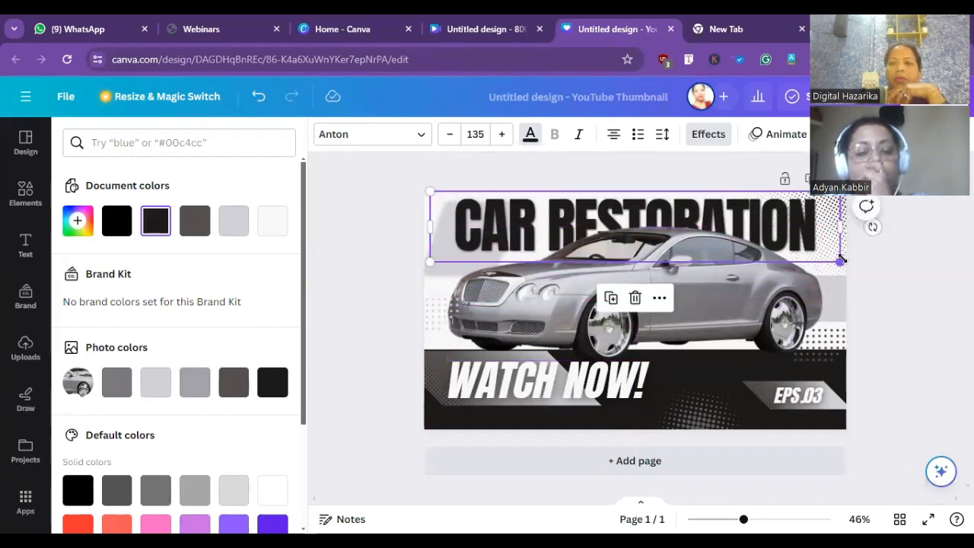
drag(843, 261, 776, 251)
drag(735, 224, 764, 220)
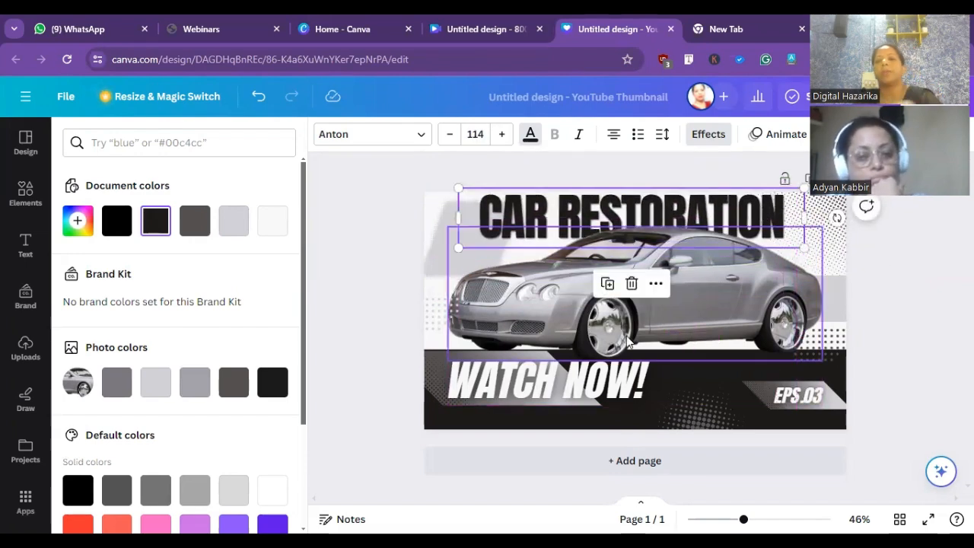
- Shrink the car photo to about the title's width and center it directly below the "CAR RESTORATION" title
click(687, 287)
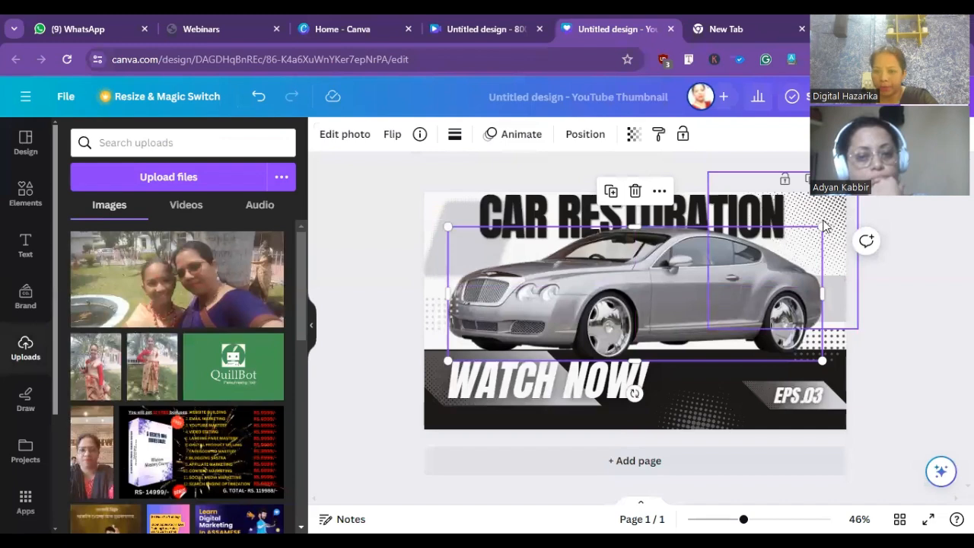
drag(818, 227, 764, 247)
drag(698, 292, 723, 281)
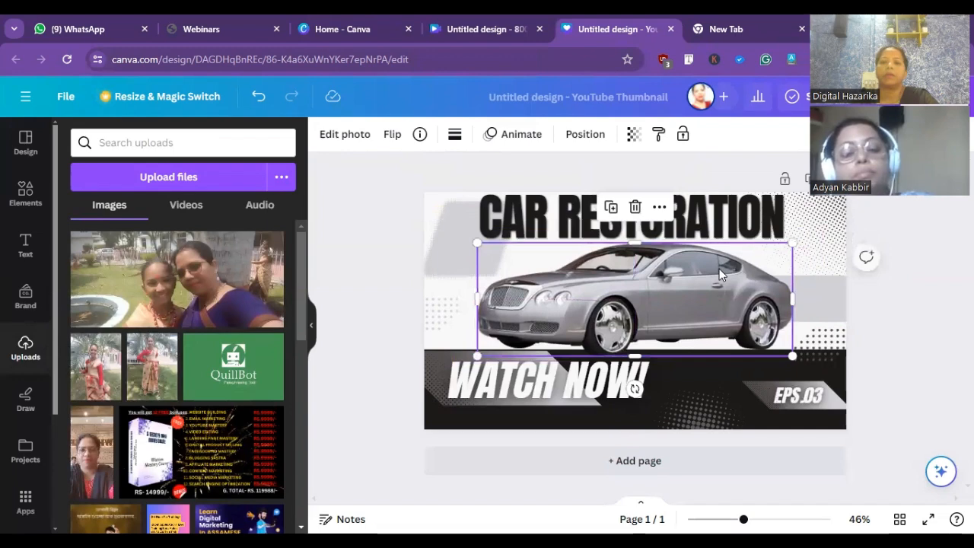
- Apply the Background text effect to the "CAR RESTORATION" title
click(714, 229)
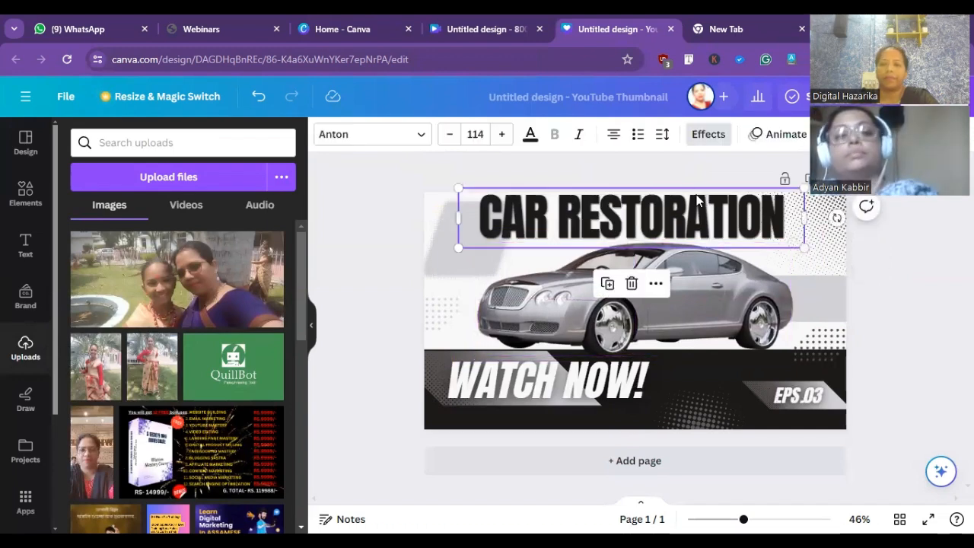
click(710, 135)
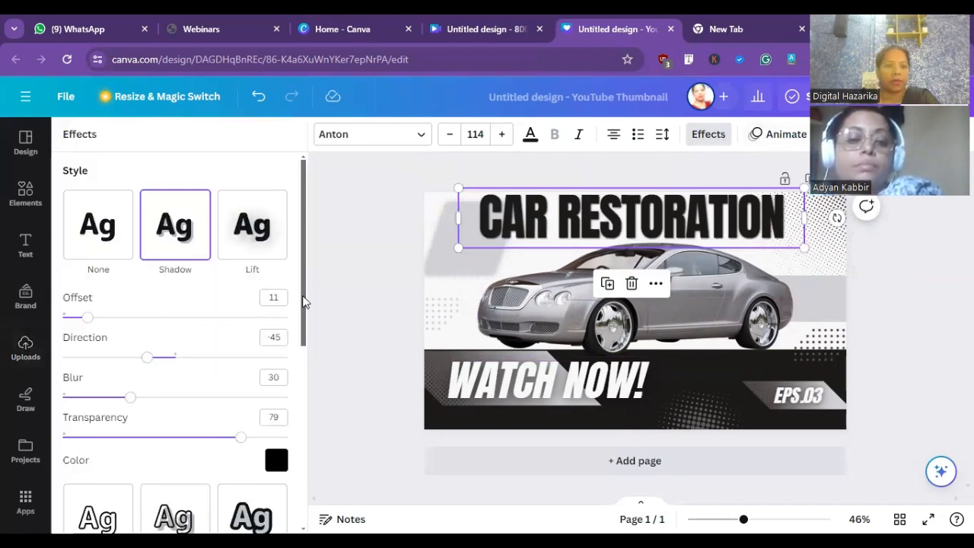
drag(305, 299, 307, 446)
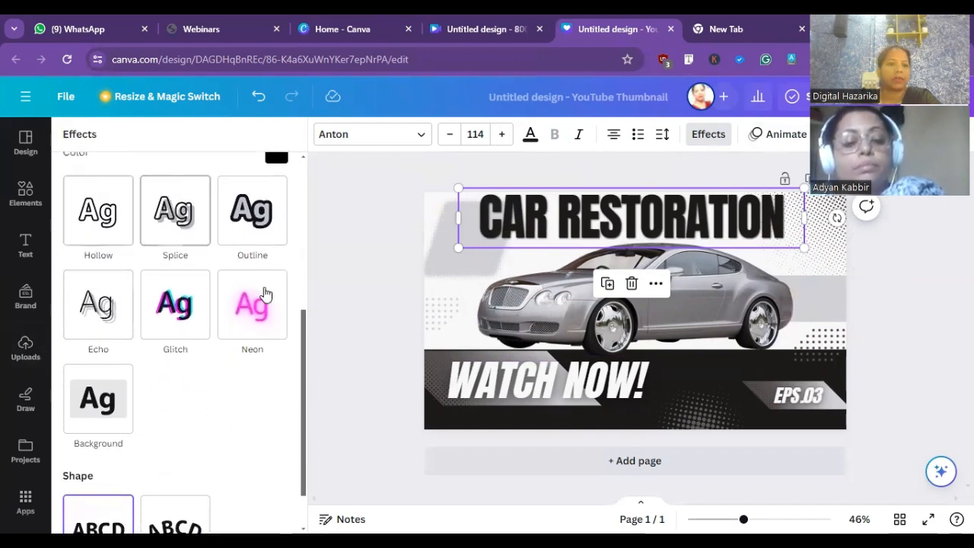
click(90, 405)
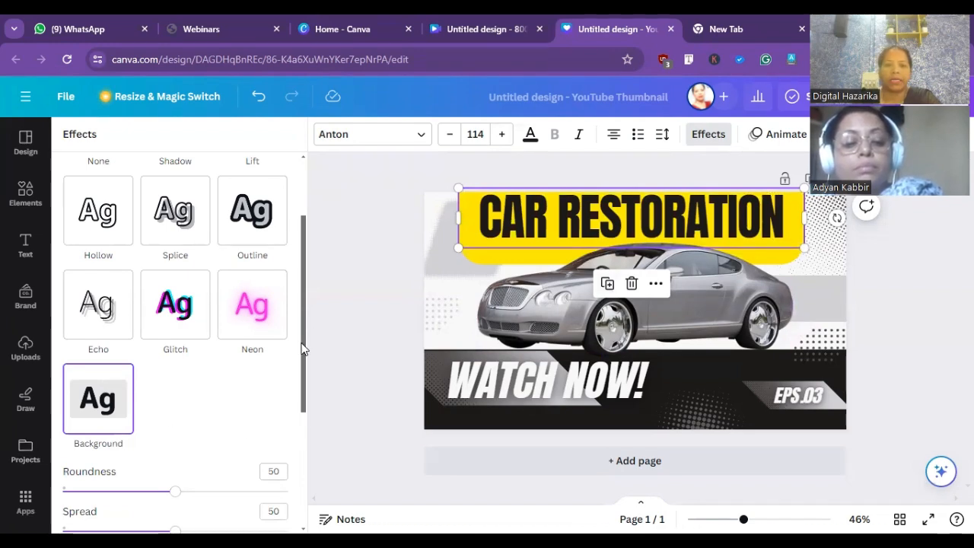
- Change the color of the title's background effect to pink, #E470C7
drag(302, 349, 312, 449)
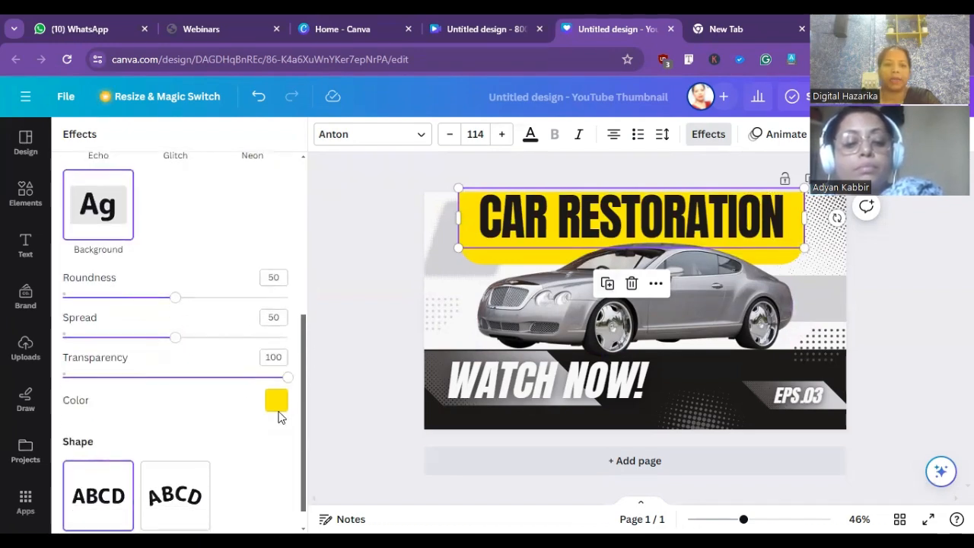
click(277, 405)
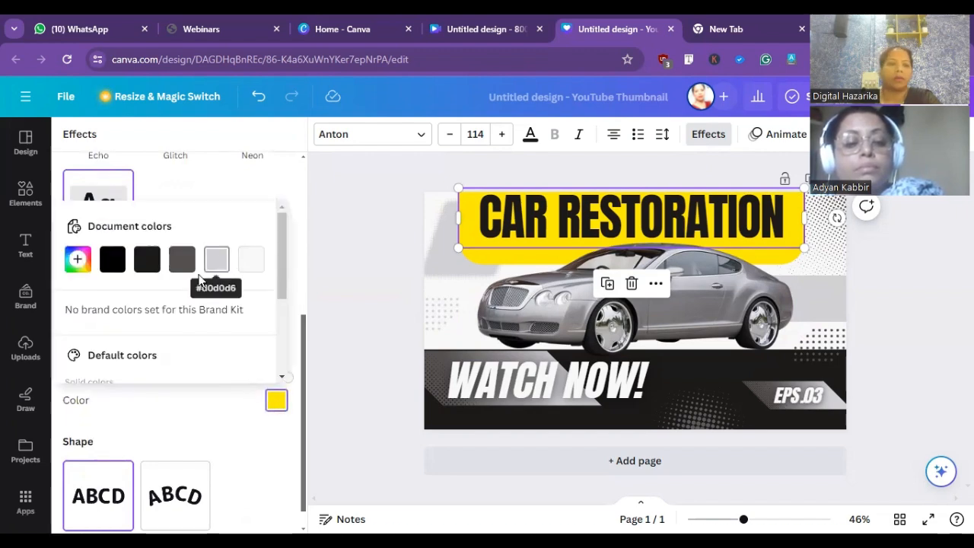
mouse_move(280, 266)
mouse_down()
mouse_move(284, 318)
mouse_move(271, 262)
mouse_up()
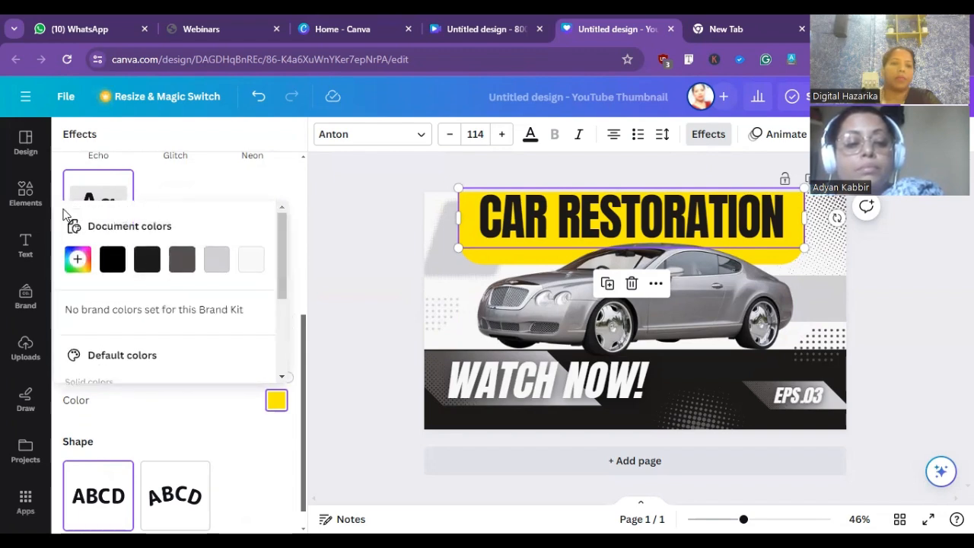
click(85, 260)
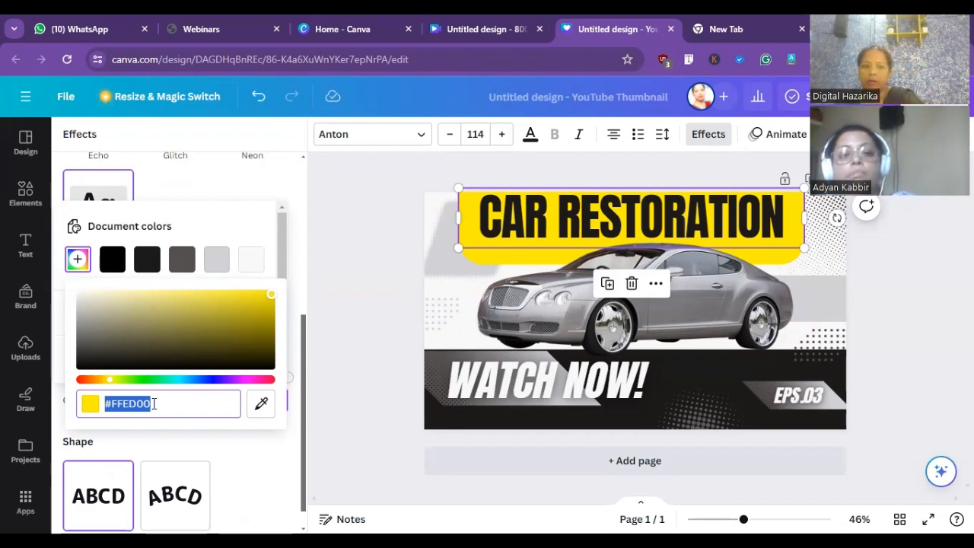
click(248, 380)
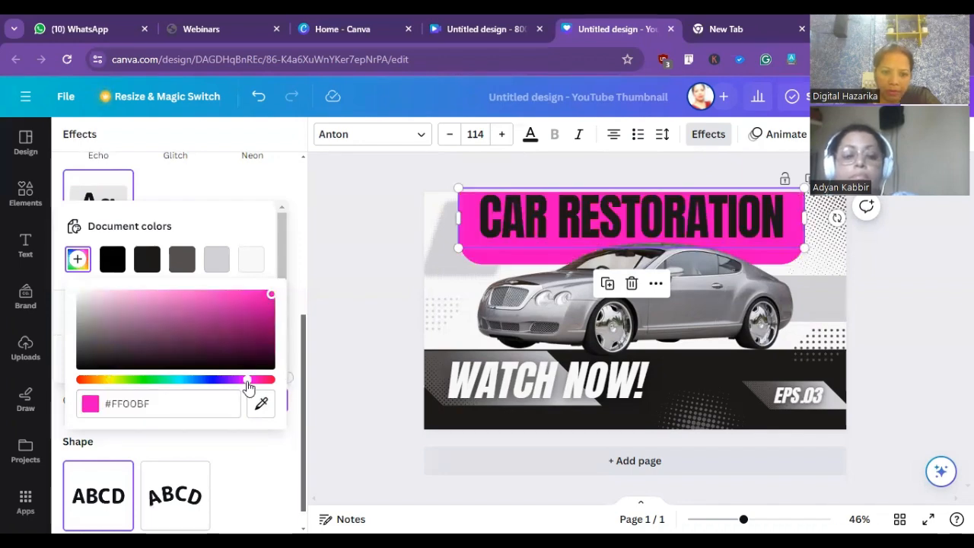
click(200, 300)
drag(200, 301, 178, 301)
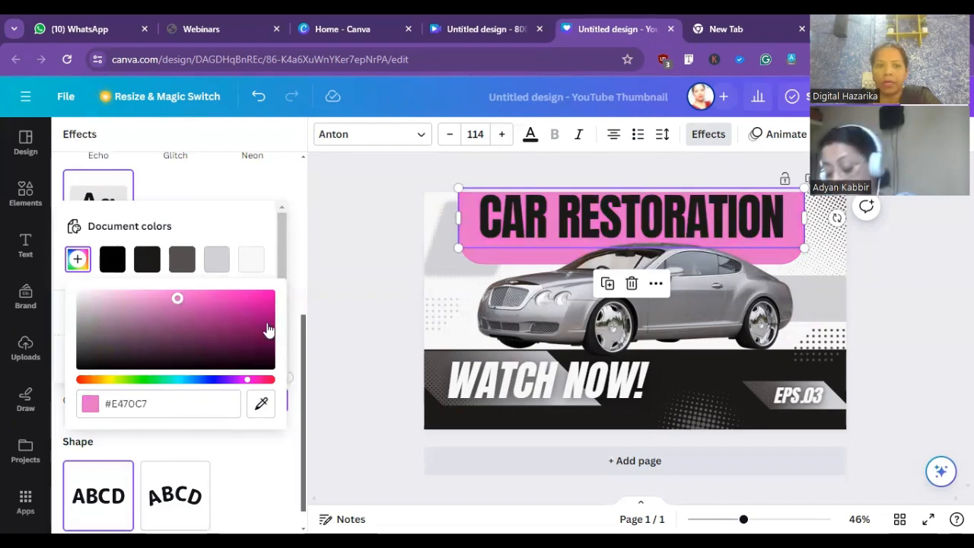
click(213, 187)
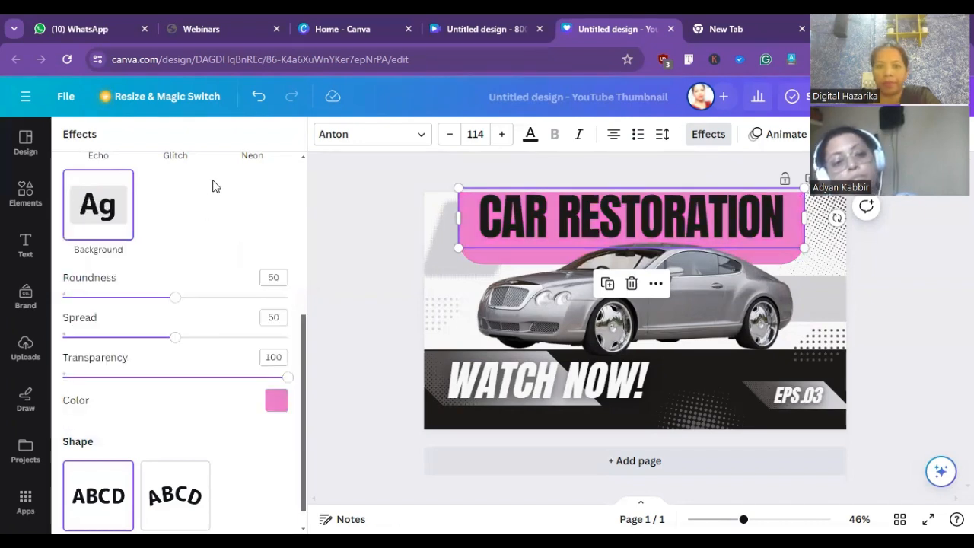
- Set the title background's transparency to 44, its spread to 23 and its roundness to 6
drag(286, 378, 114, 344)
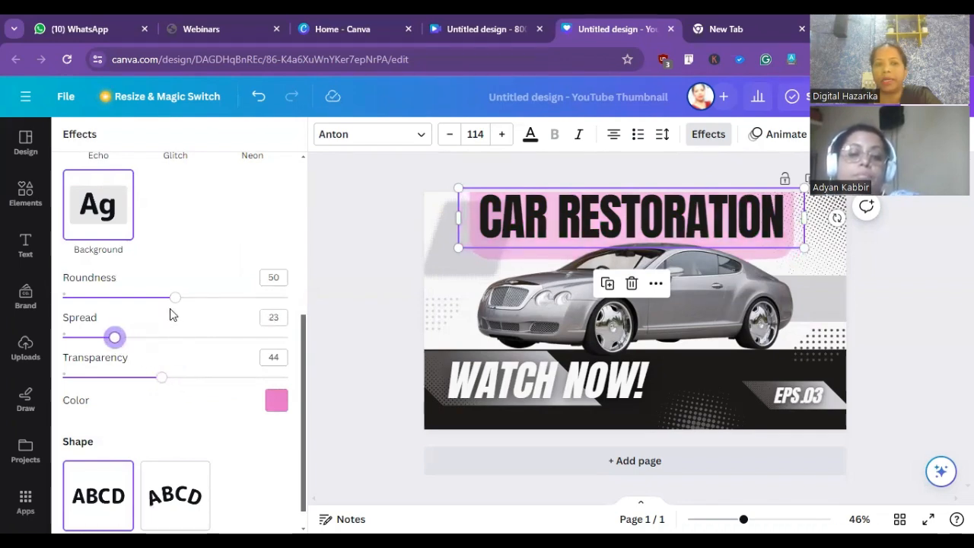
drag(175, 303, 77, 298)
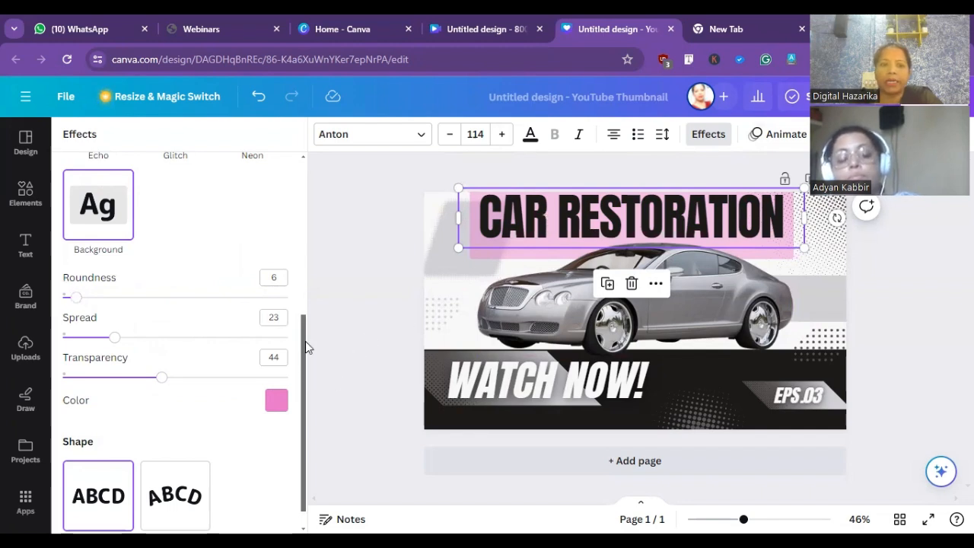
- Replace the title's background effect with the Outline effect and color the outline black
scroll(285, 251, up, 5)
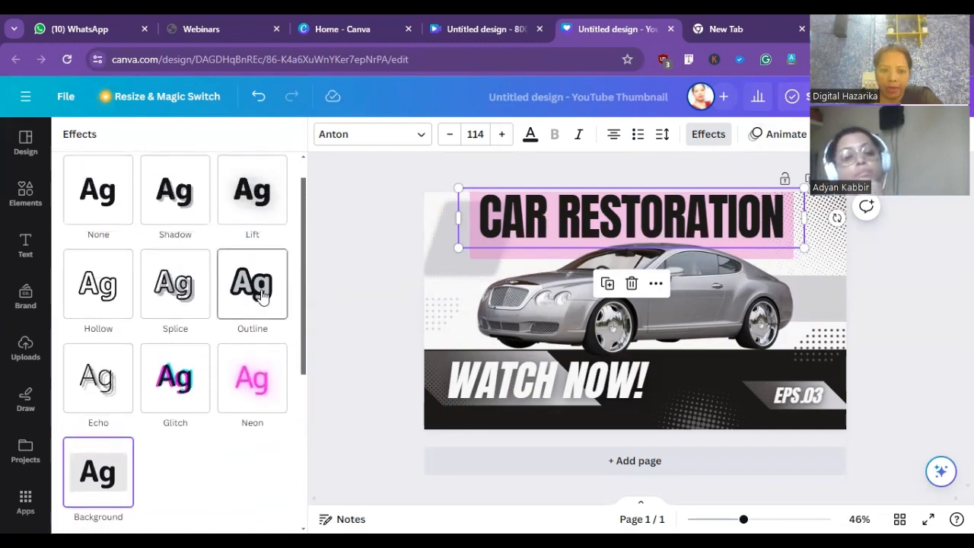
click(264, 292)
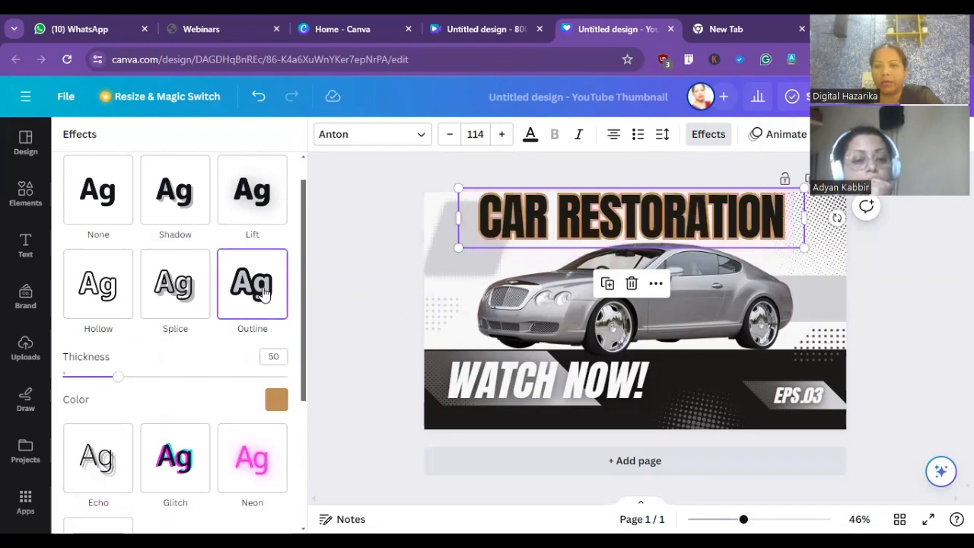
click(278, 401)
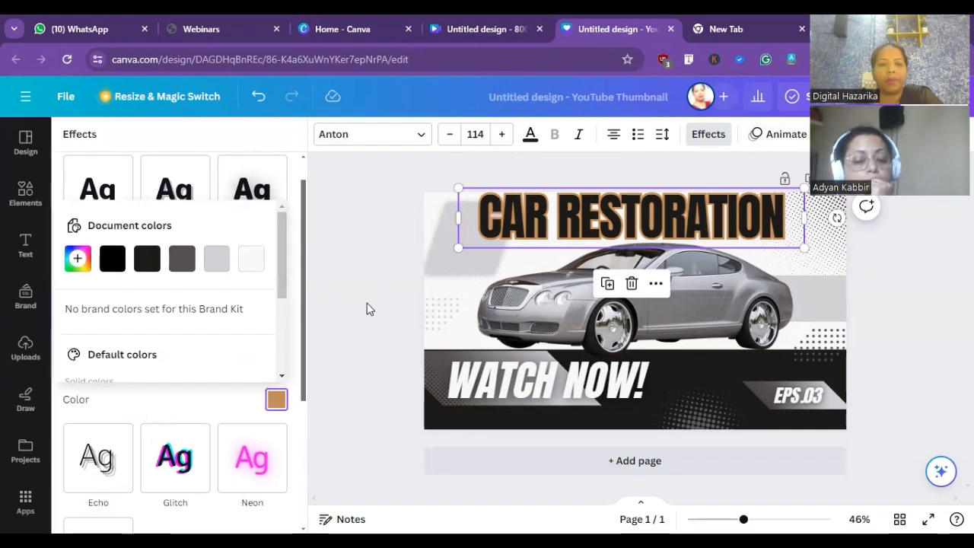
drag(305, 314, 290, 355)
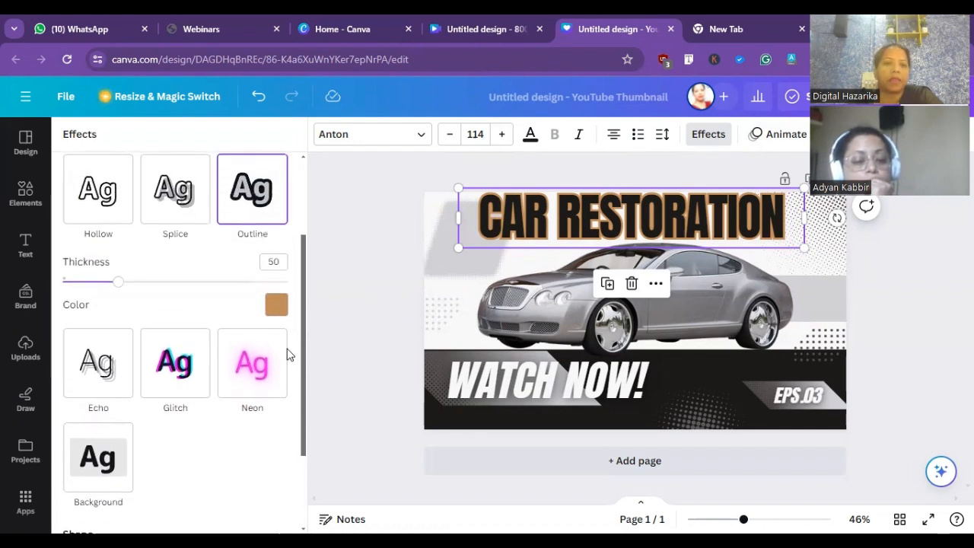
click(278, 305)
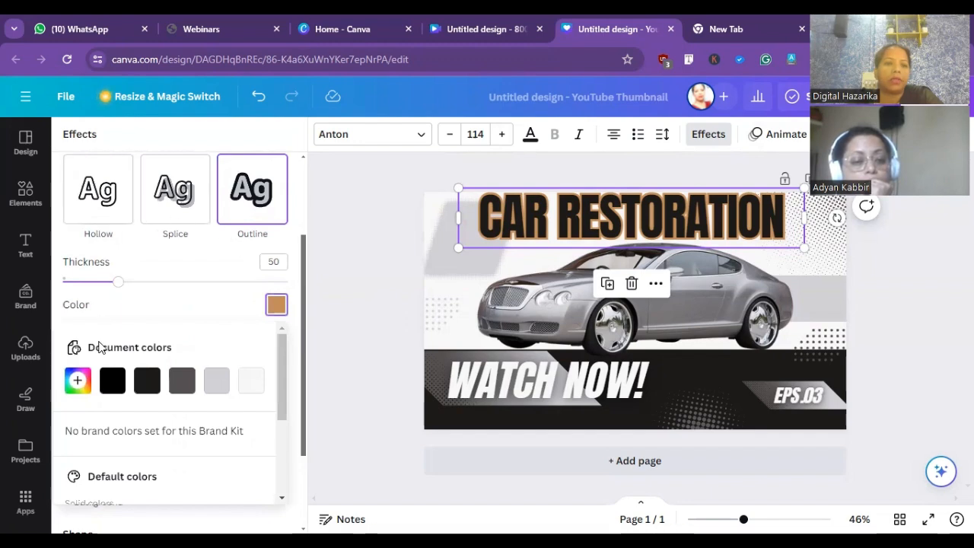
click(79, 379)
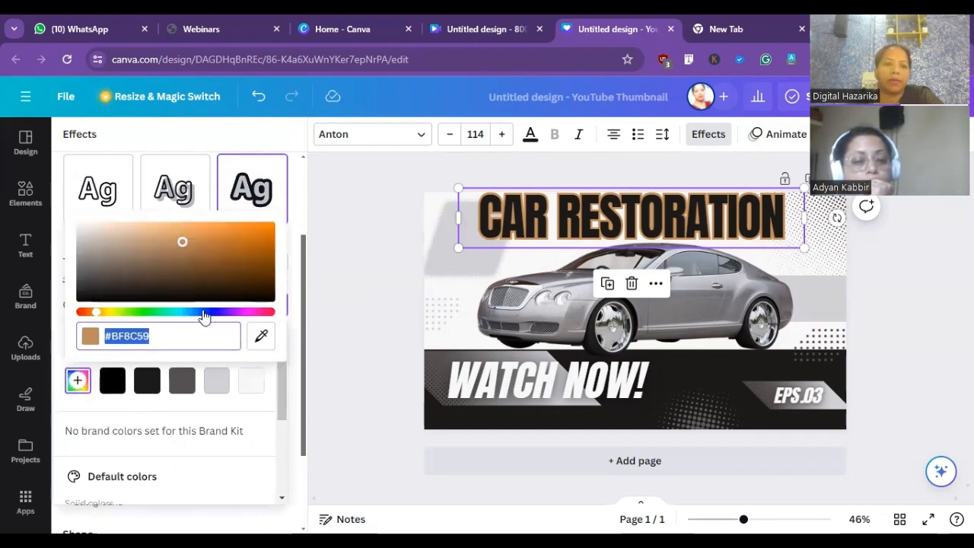
click(177, 312)
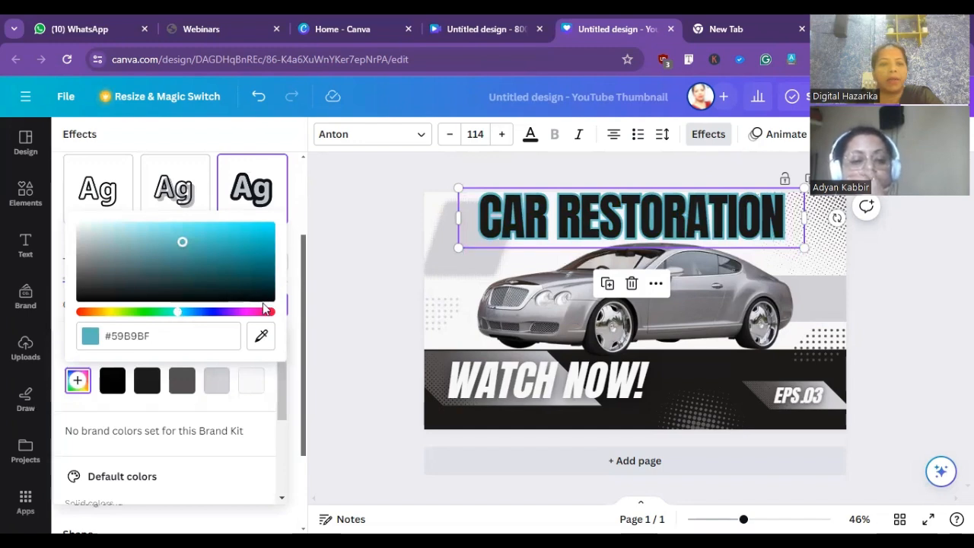
click(113, 383)
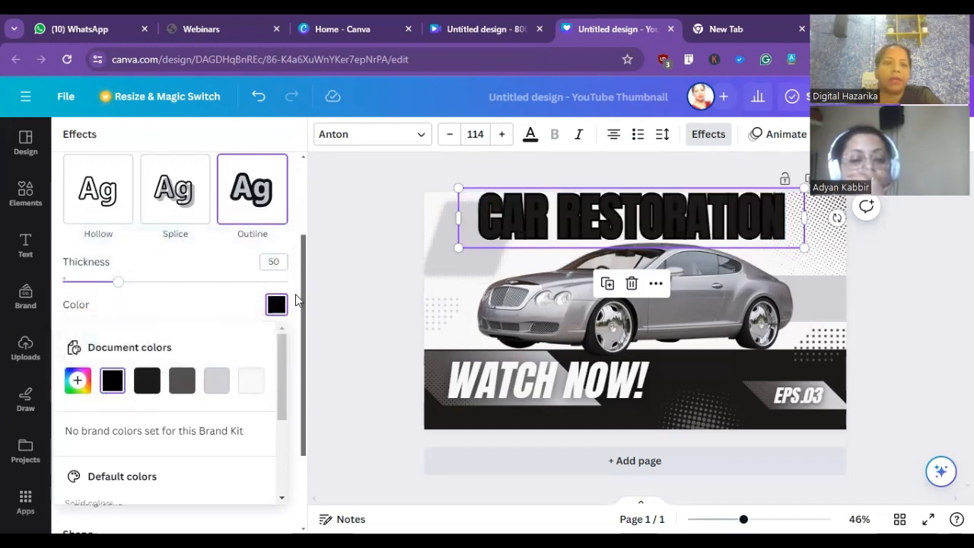
- Change the "CAR RESTORATION" title's text color to off-white, #f8f8f8
click(530, 140)
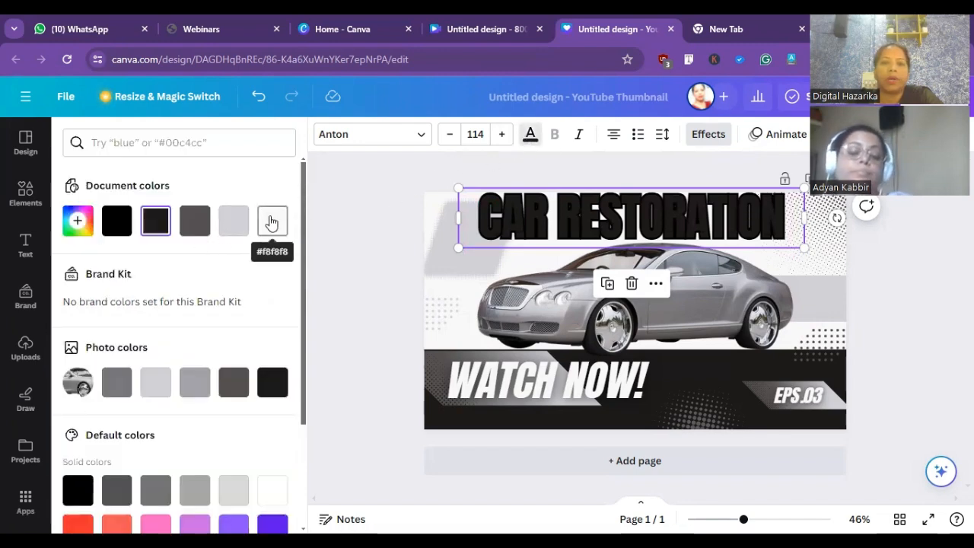
click(271, 222)
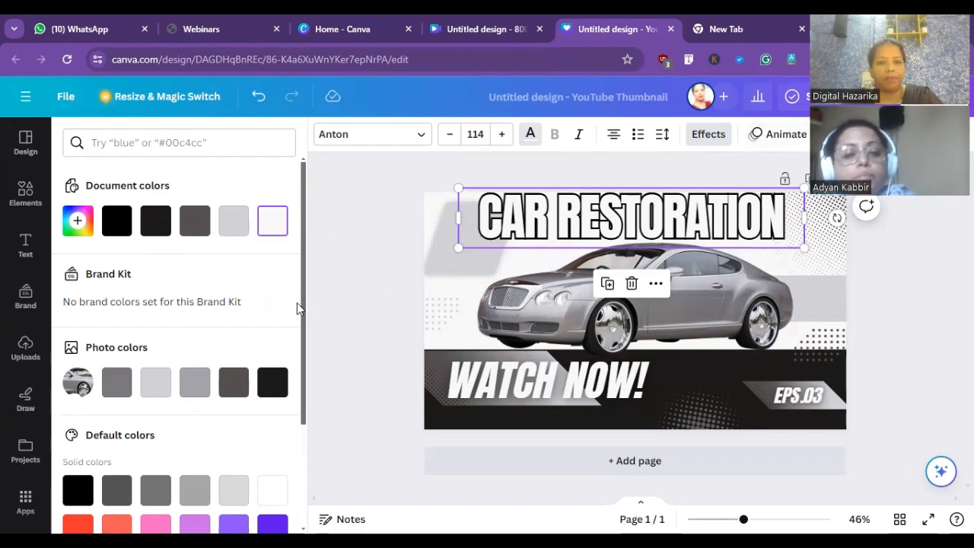
click(349, 263)
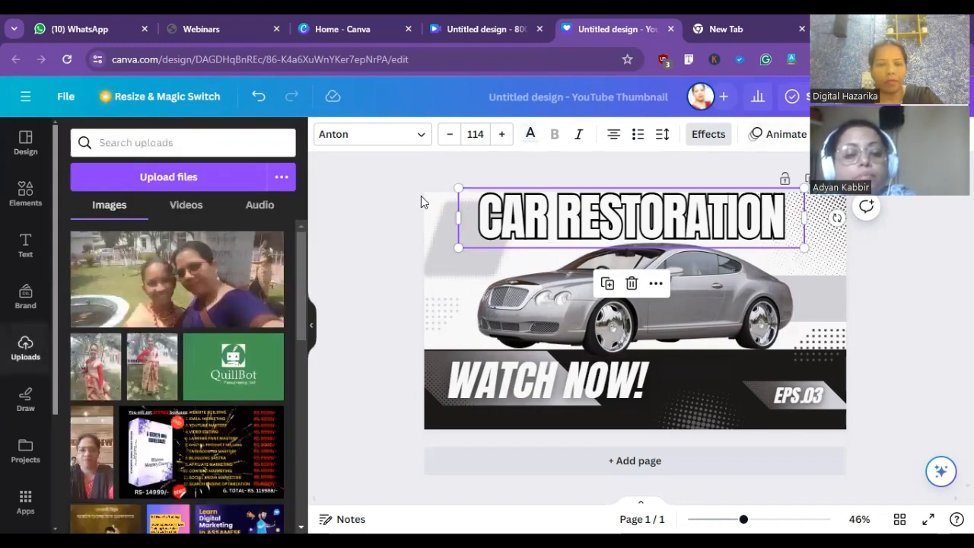
- Switch the "CAR RESTORATION" title from the Outline effect to the Hollow effect
click(709, 135)
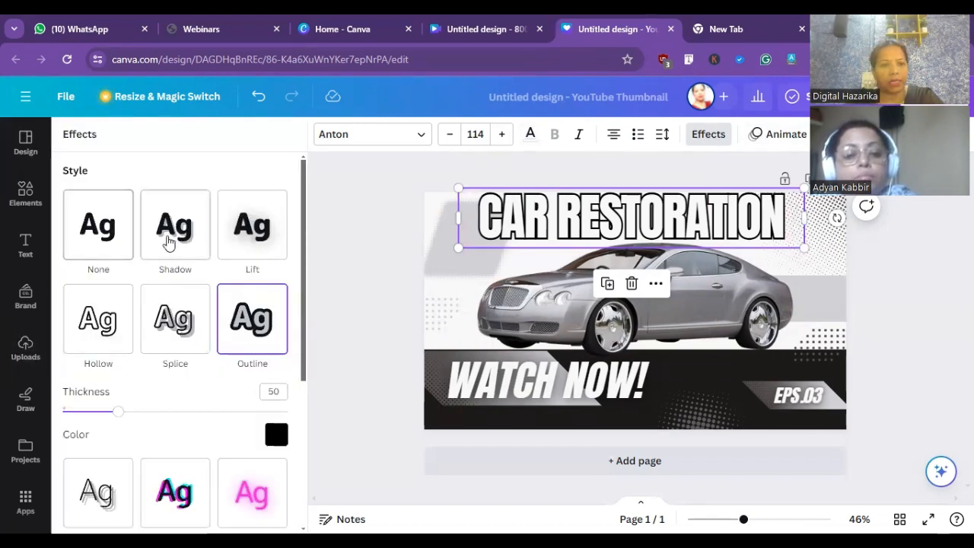
click(97, 329)
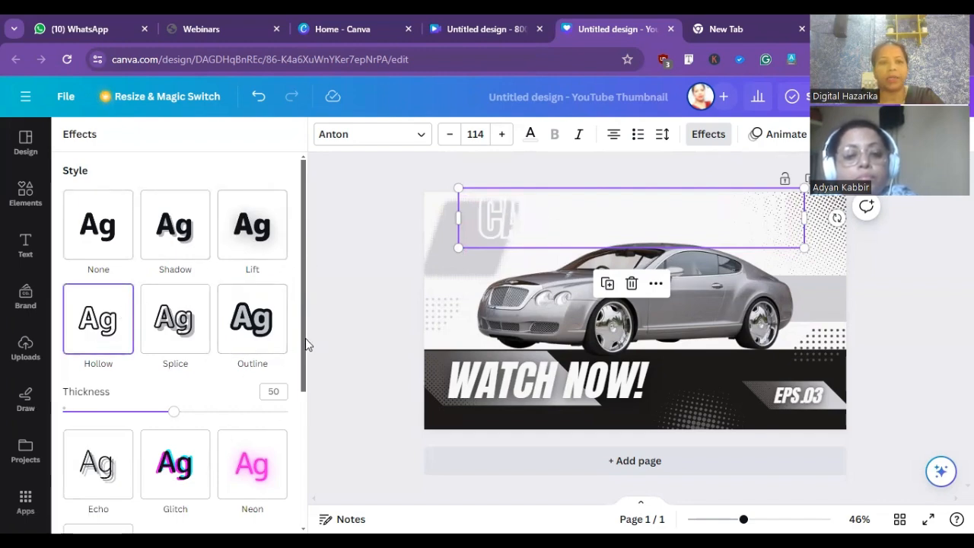
- Color the hollow "CAR RESTORATION" title light purple and shrink it to font size 96.1
click(531, 134)
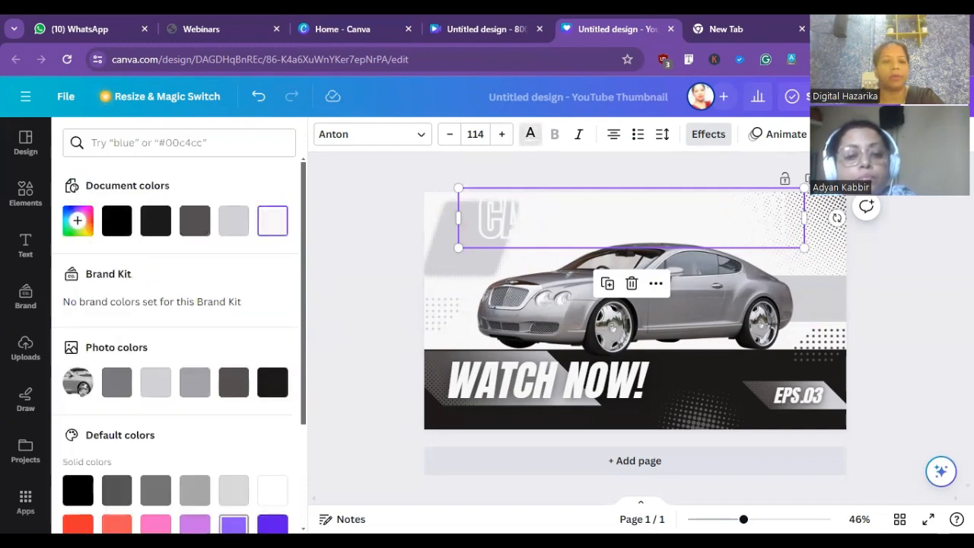
click(233, 526)
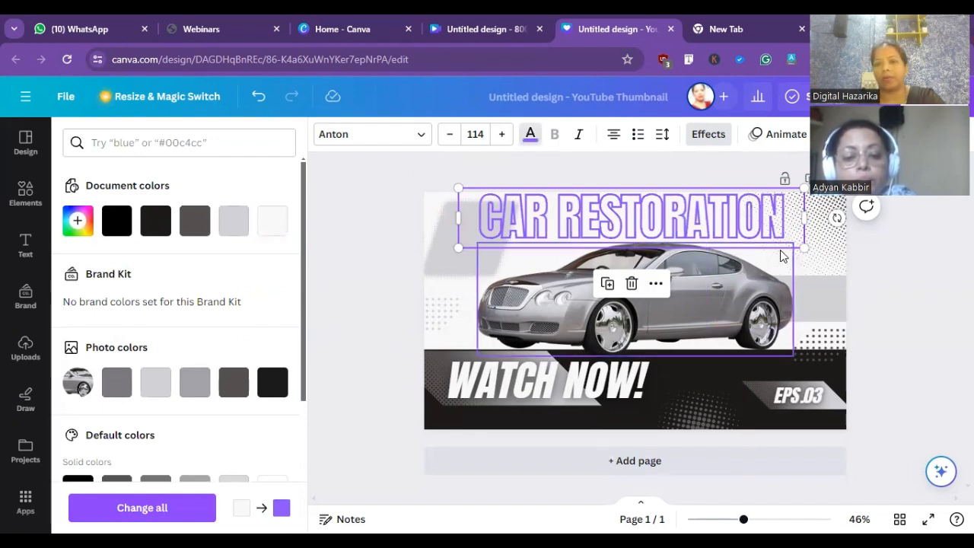
drag(804, 247, 750, 238)
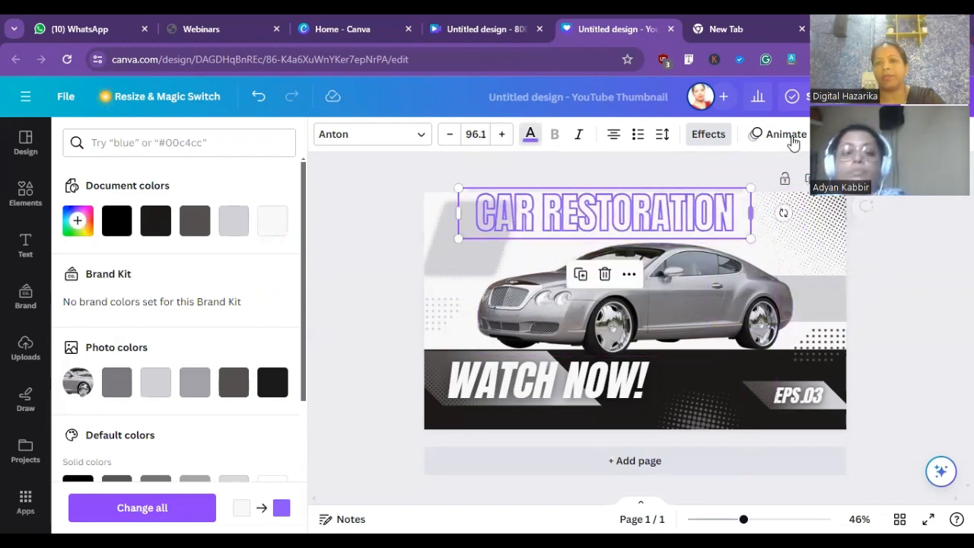
- Apply the Pan text animation to the title and have it play both on enter and on exit
click(787, 134)
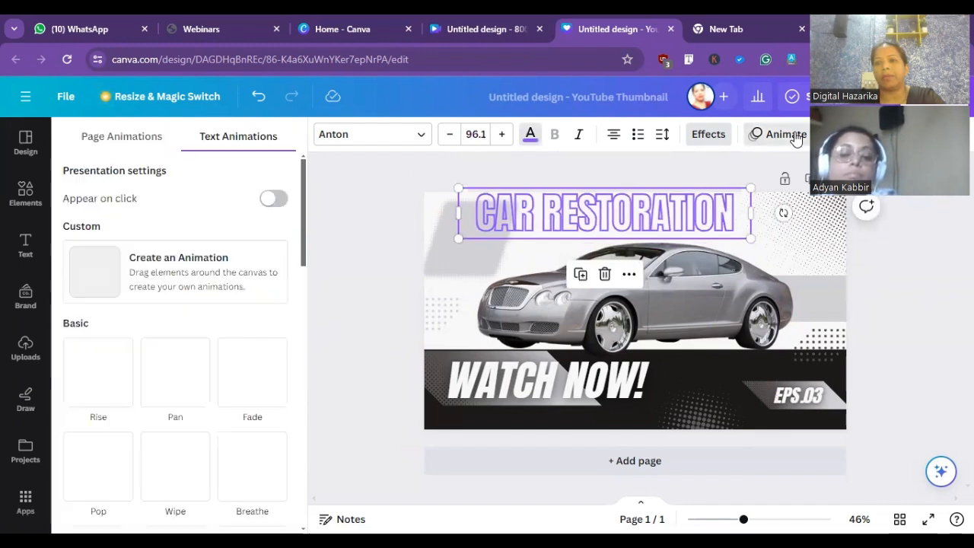
click(168, 392)
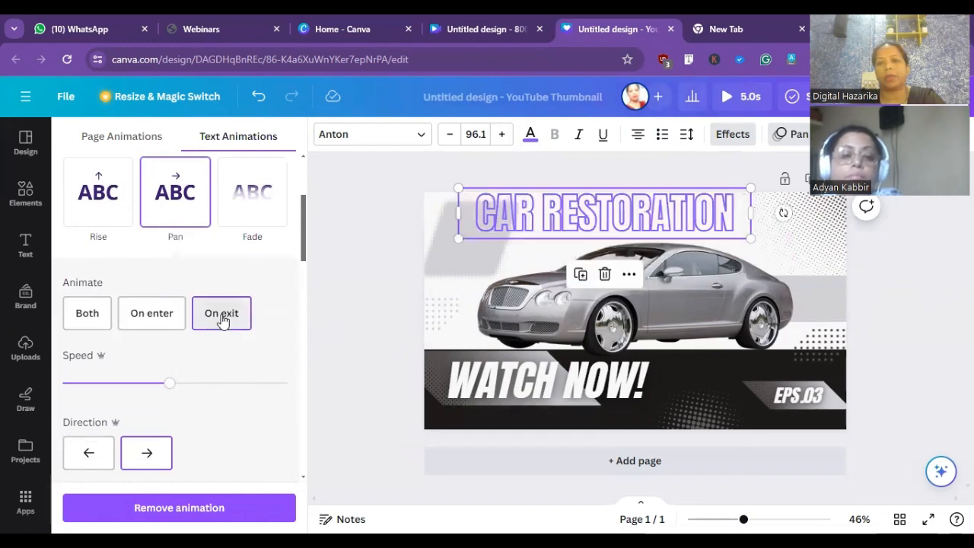
click(213, 321)
click(80, 318)
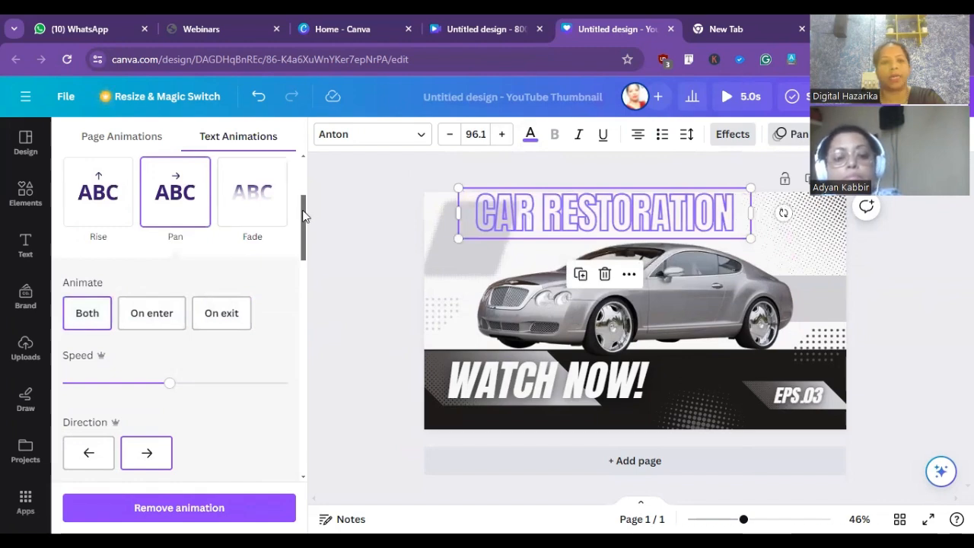
- Apply the Typewriter writing animation to the "CAR RESTORATION" title
drag(303, 215, 326, 313)
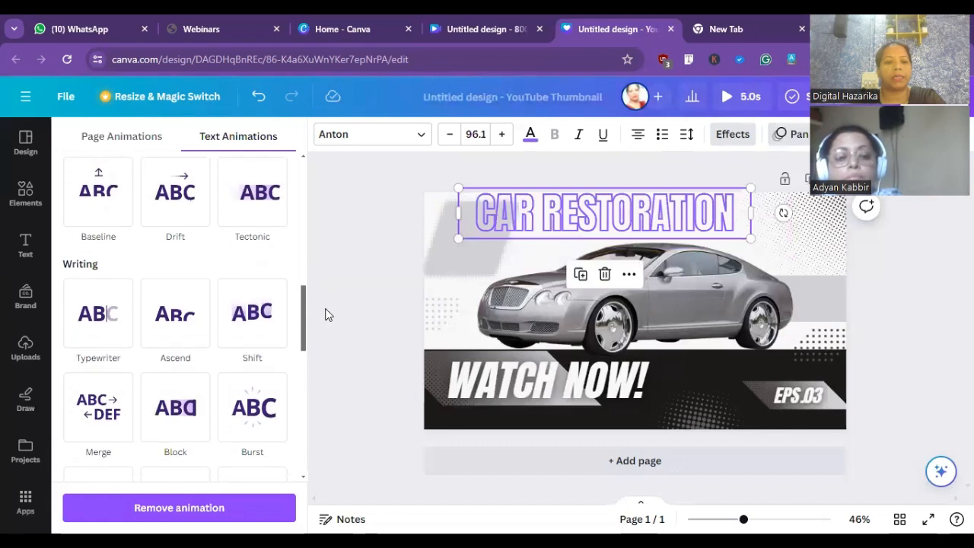
click(99, 319)
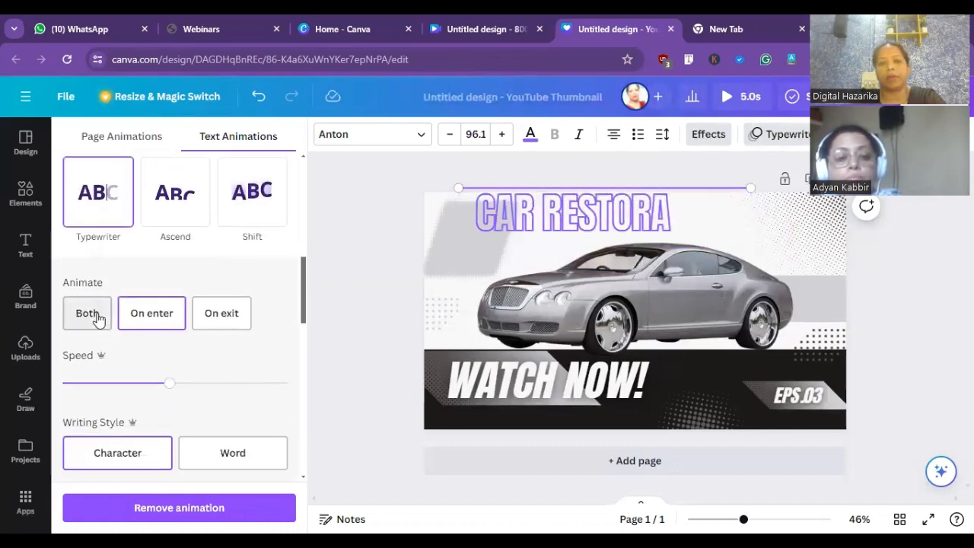
- Switch the "CAR RESTORATION" title to the Neon text animation and add the Pulse motion effect to it
drag(301, 284, 302, 386)
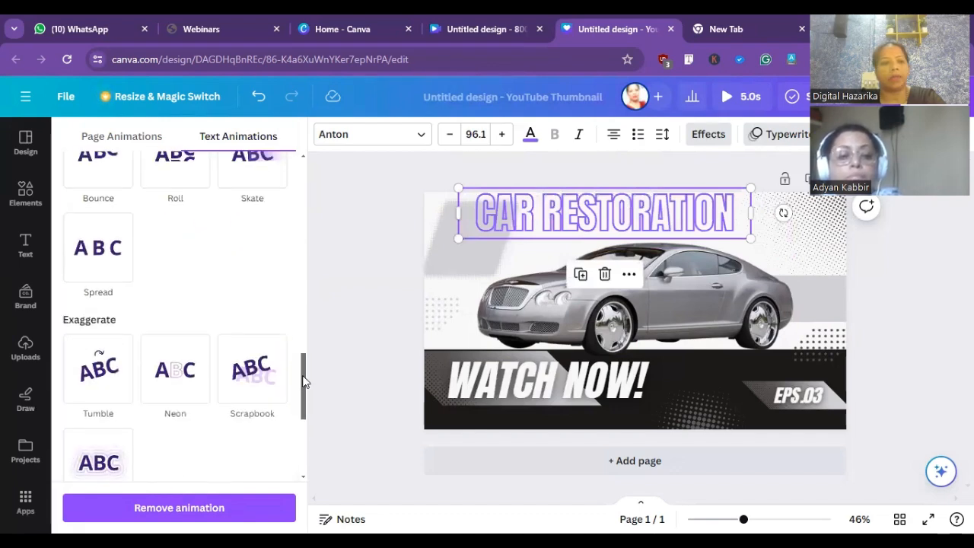
click(180, 379)
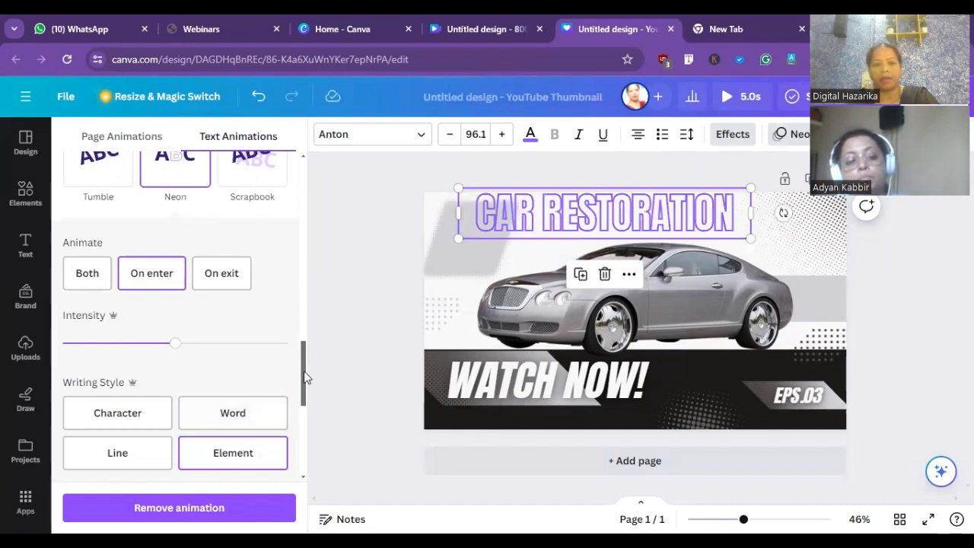
drag(304, 374, 295, 441)
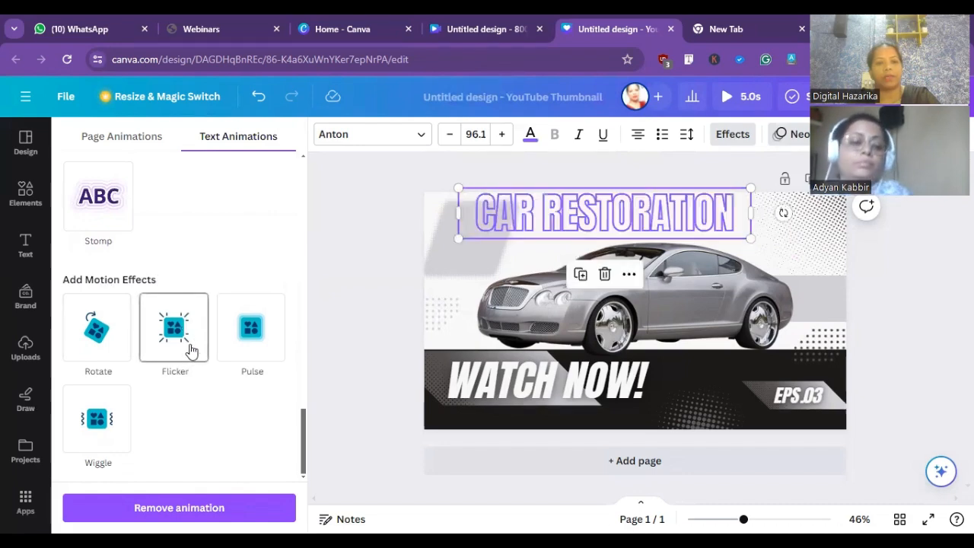
click(256, 332)
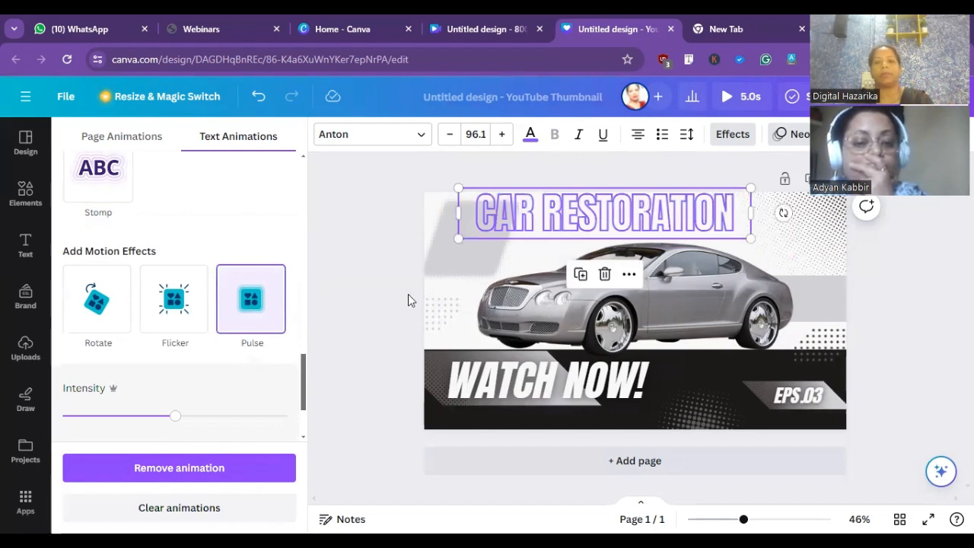
click(411, 268)
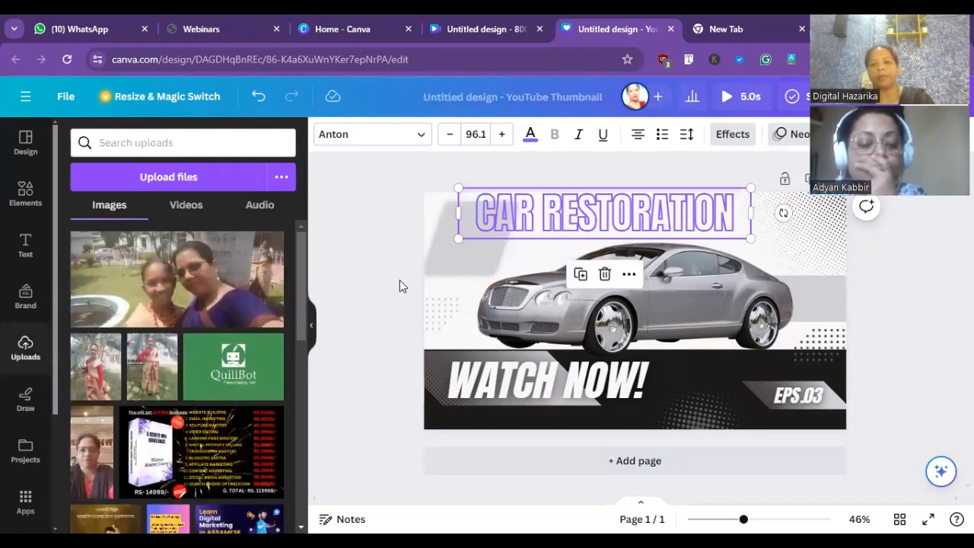
click(400, 280)
- Lower the opacity of the "CAR RESTORATION" title until the text is only faintly visible
click(567, 226)
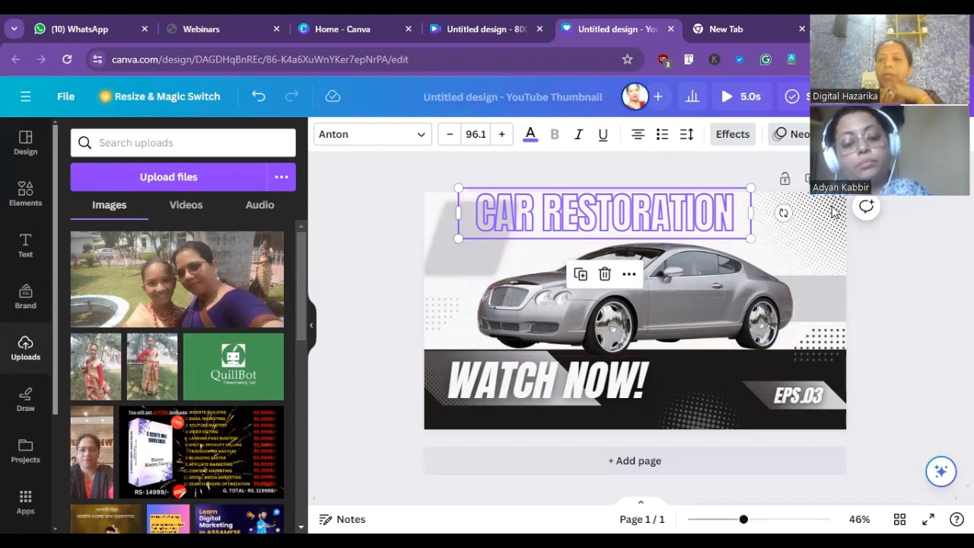
click(841, 135)
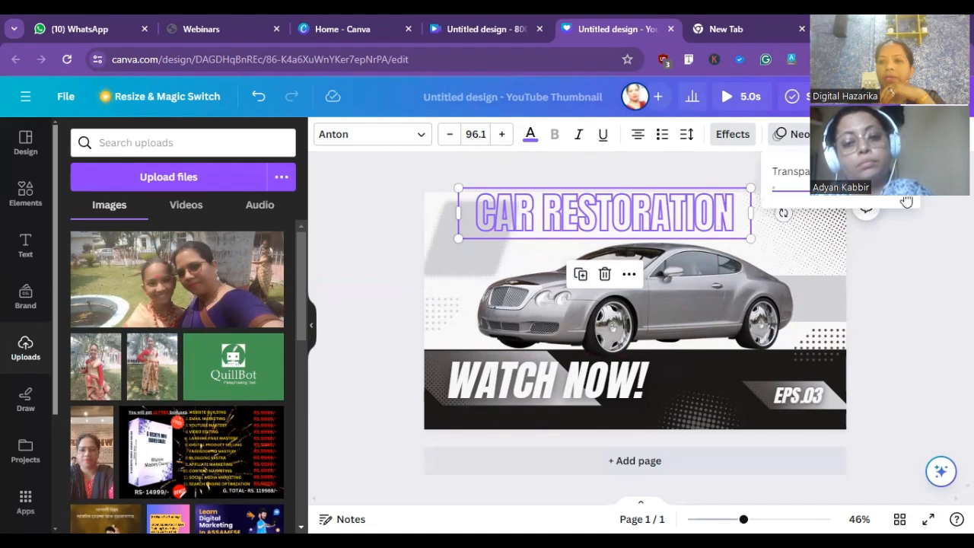
drag(909, 199, 812, 232)
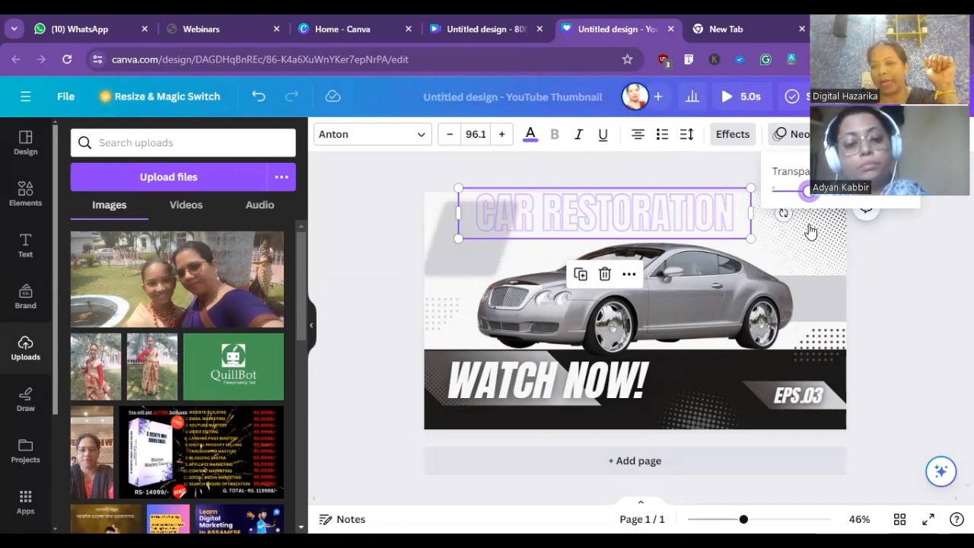
drag(809, 230, 790, 242)
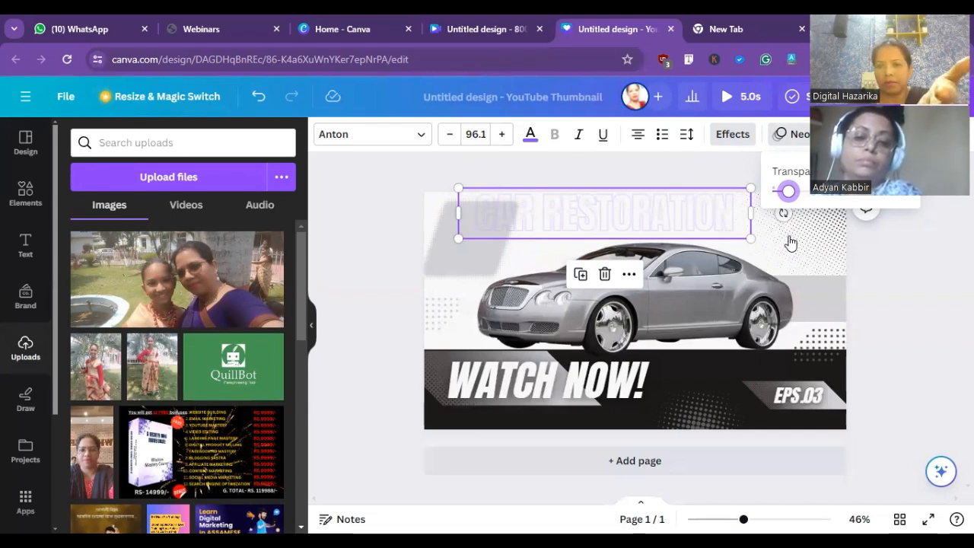
click(741, 291)
mouse_move(741, 291)
mouse_down()
mouse_move(720, 240)
mouse_move(737, 263)
mouse_move(739, 291)
mouse_up()
- Move the faded "CAR RESTORATION" title to the right and slightly down, roughly centered above the car
click(700, 213)
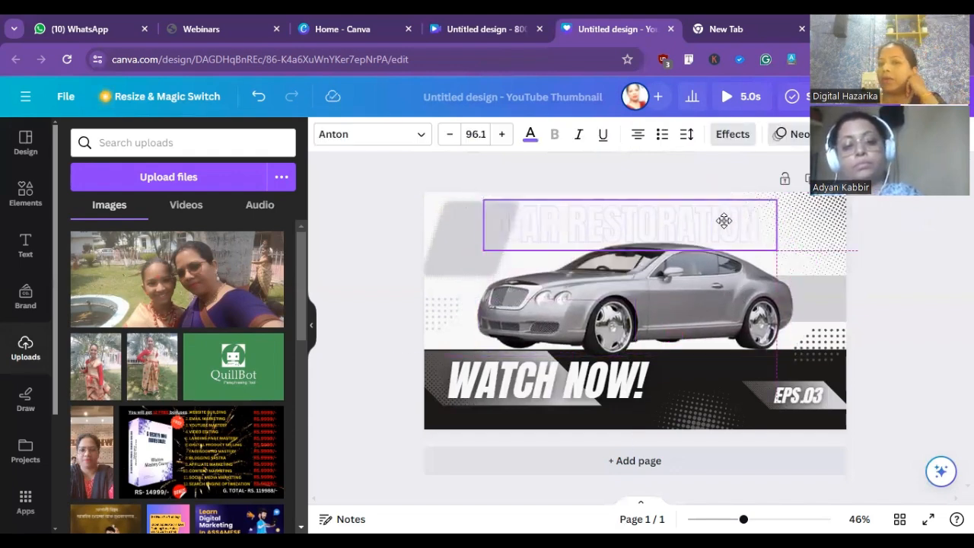
drag(724, 221, 728, 215)
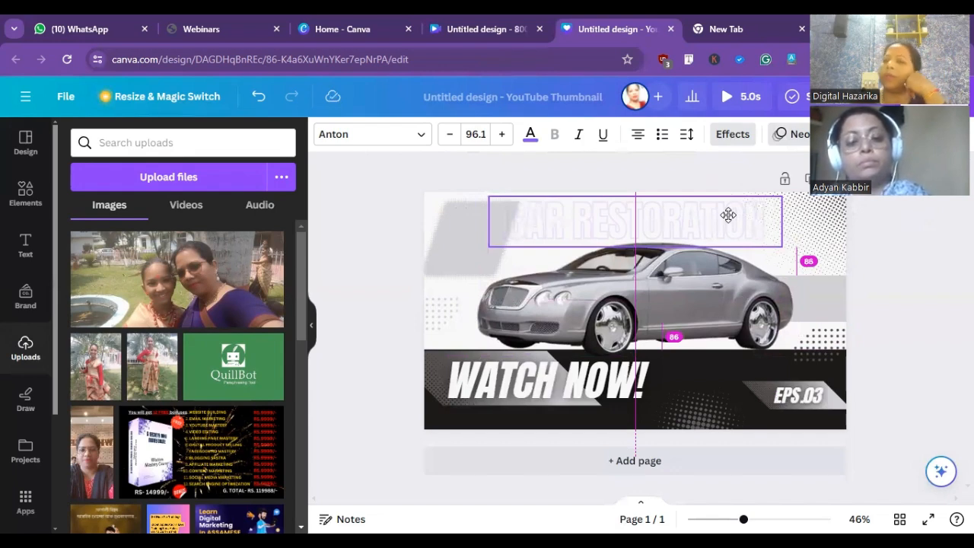
drag(729, 215, 731, 217)
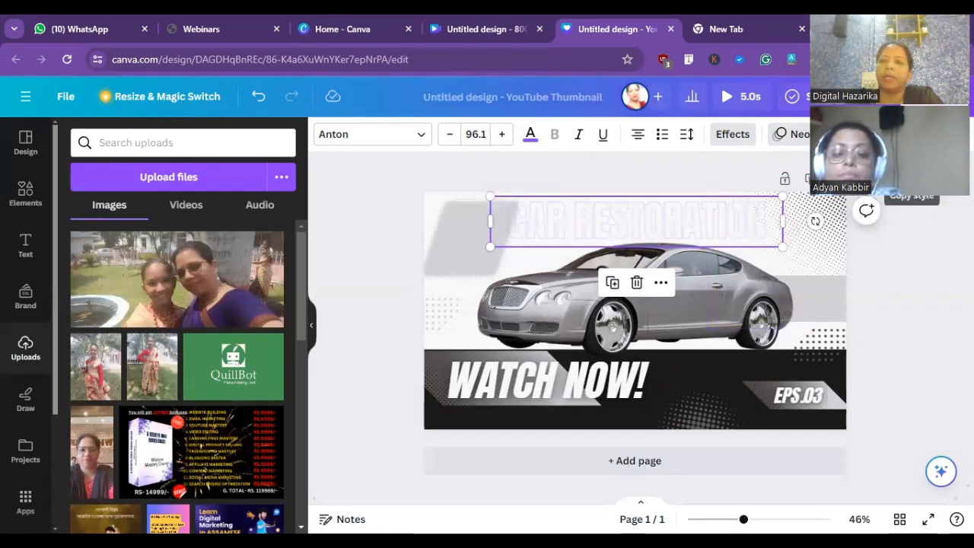
click(912, 169)
mouse_move(757, 217)
mouse_down()
mouse_move(756, 258)
mouse_move(758, 220)
mouse_up()
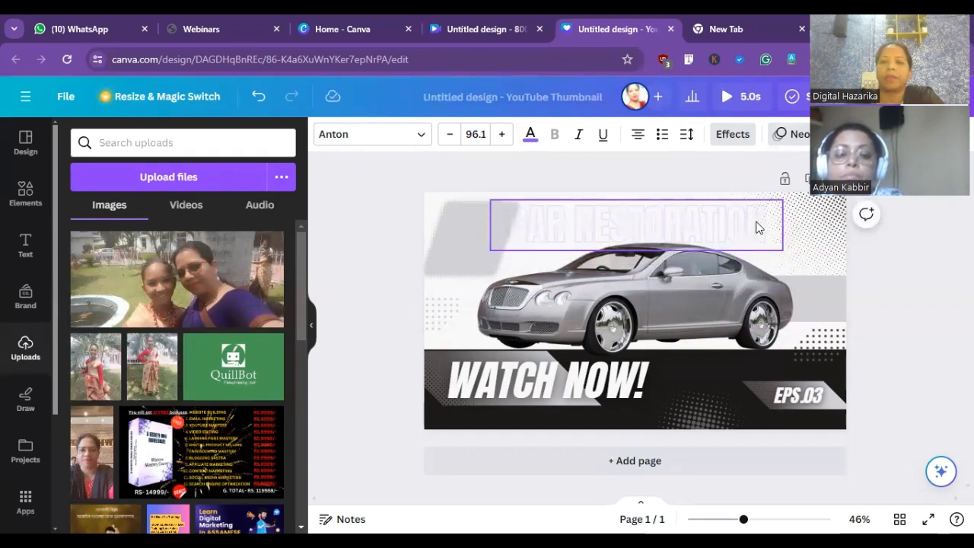
- Restore the "CAR RESTORATION" title to full opacity
click(761, 220)
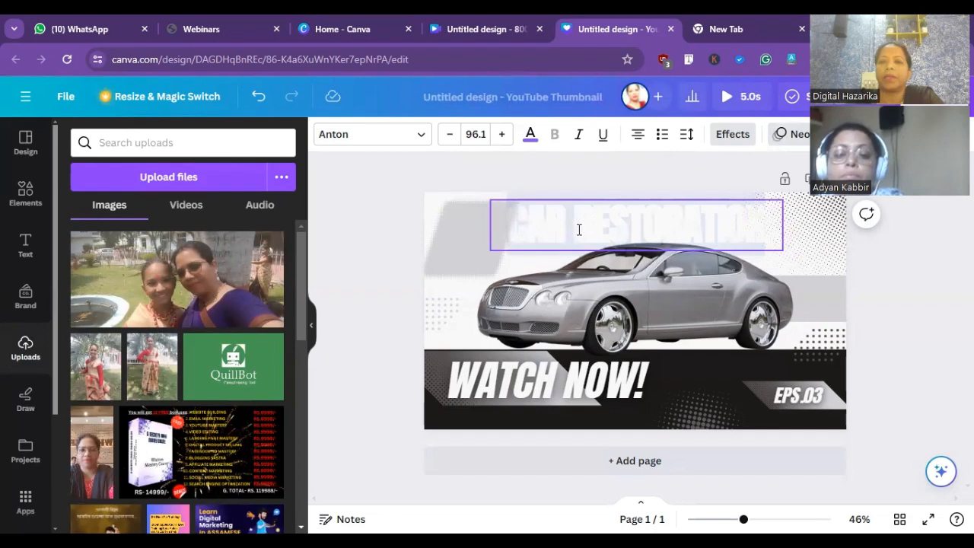
key(BackSpace)
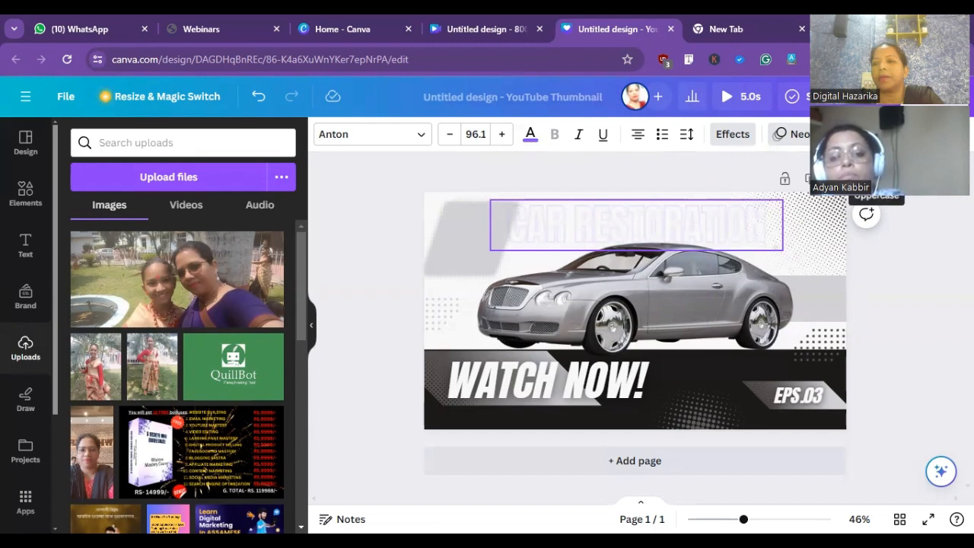
click(877, 169)
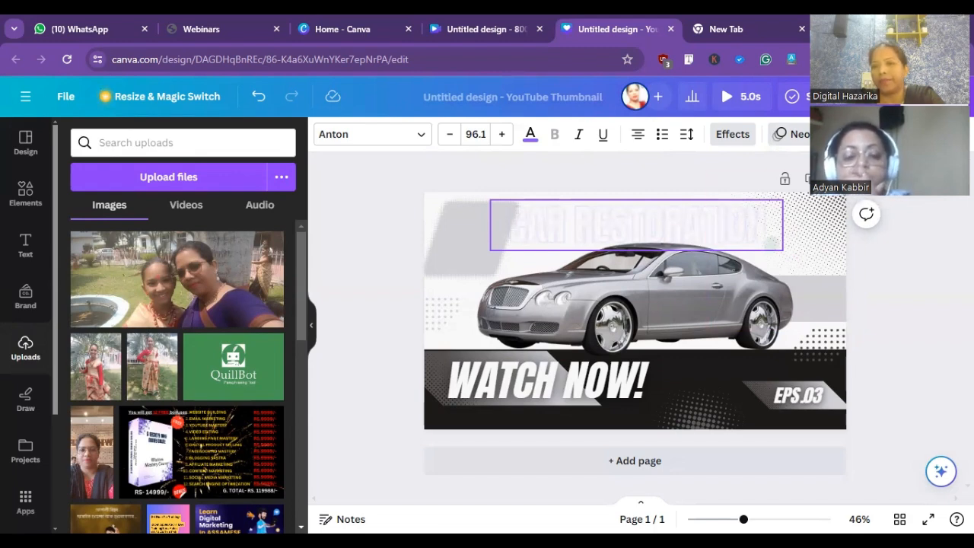
click(841, 135)
drag(789, 197, 911, 196)
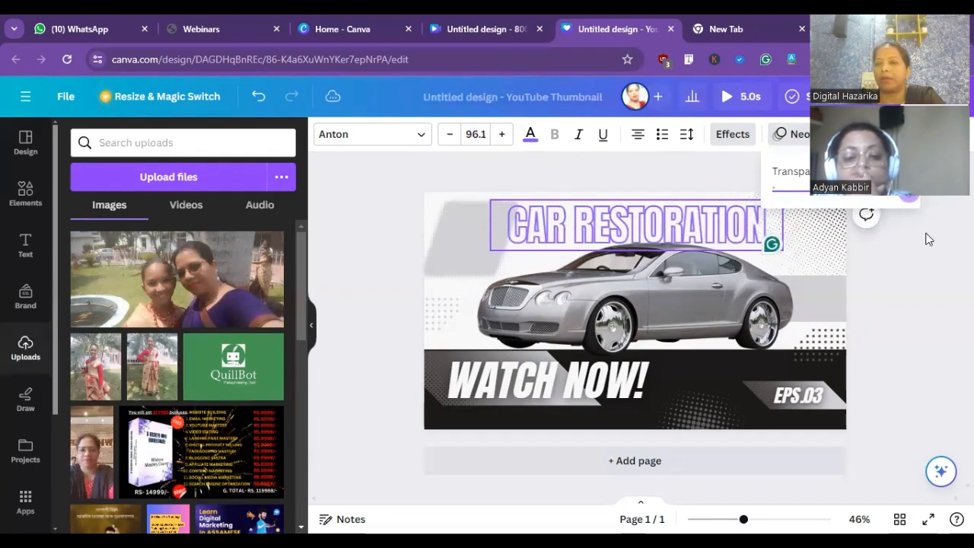
click(929, 237)
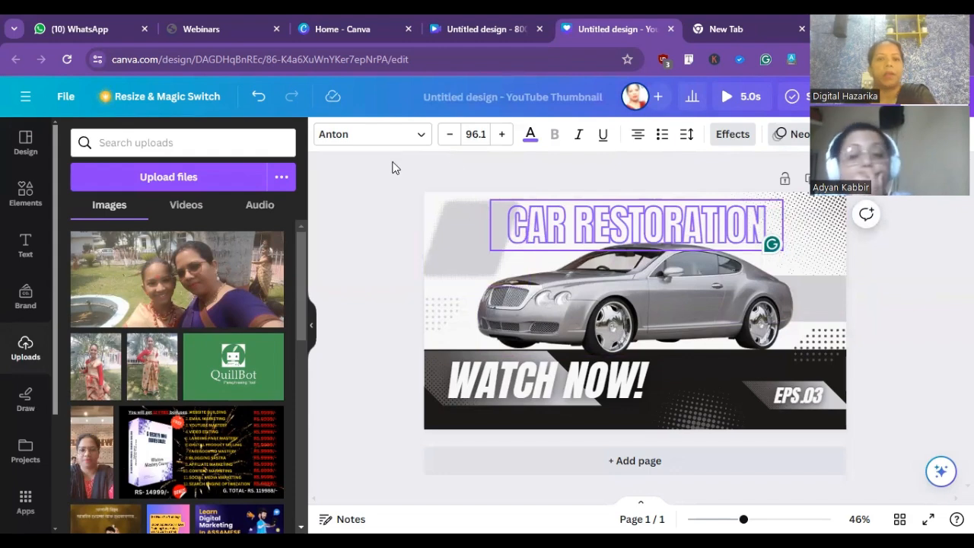
- Change the font of the "CAR RESTORATION" title to Colo Pro
click(427, 137)
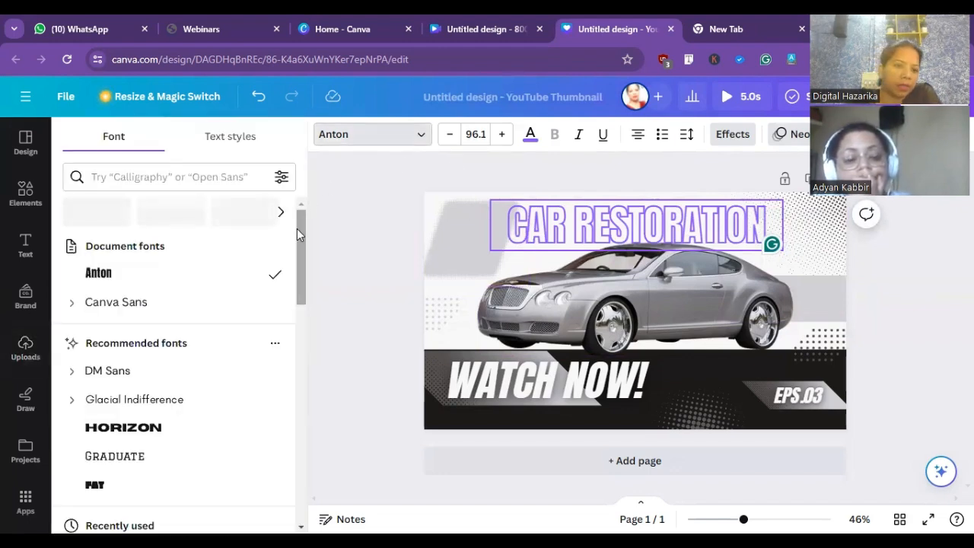
scroll(286, 343, down, 6)
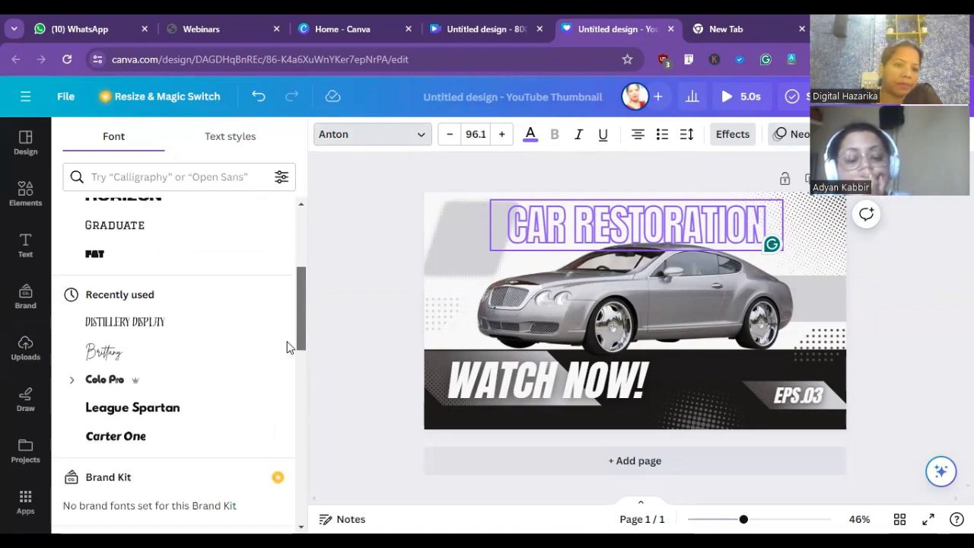
scroll(286, 355, up, 1)
scroll(286, 354, up, 2)
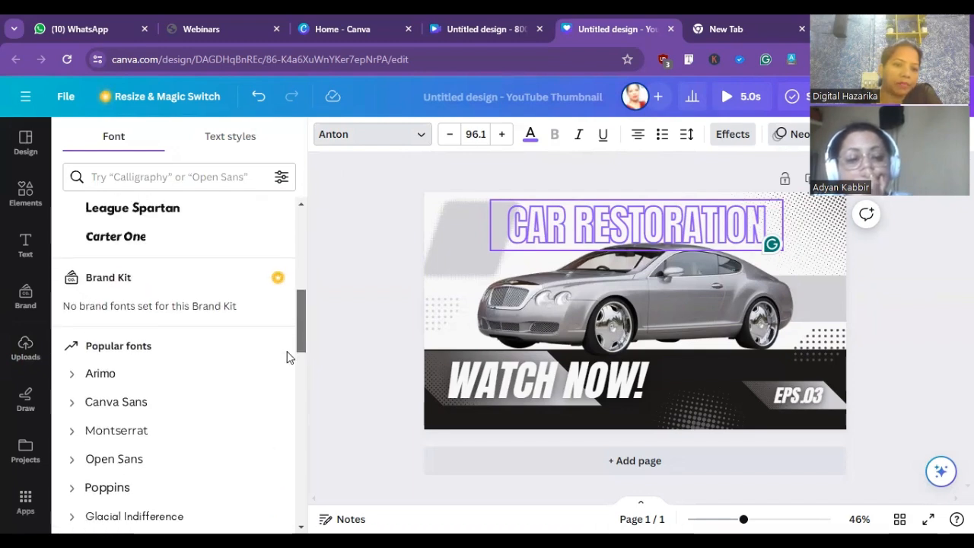
scroll(298, 327, up, 2)
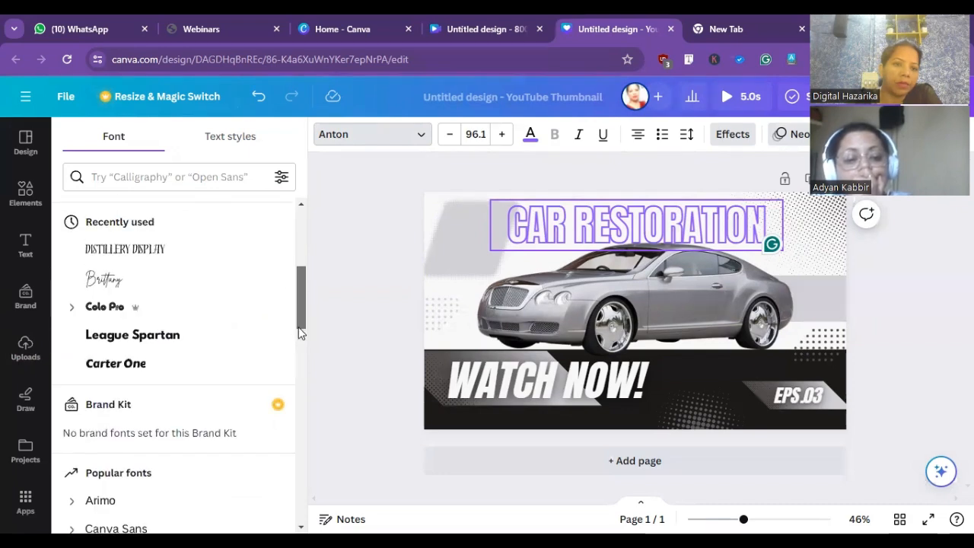
click(114, 308)
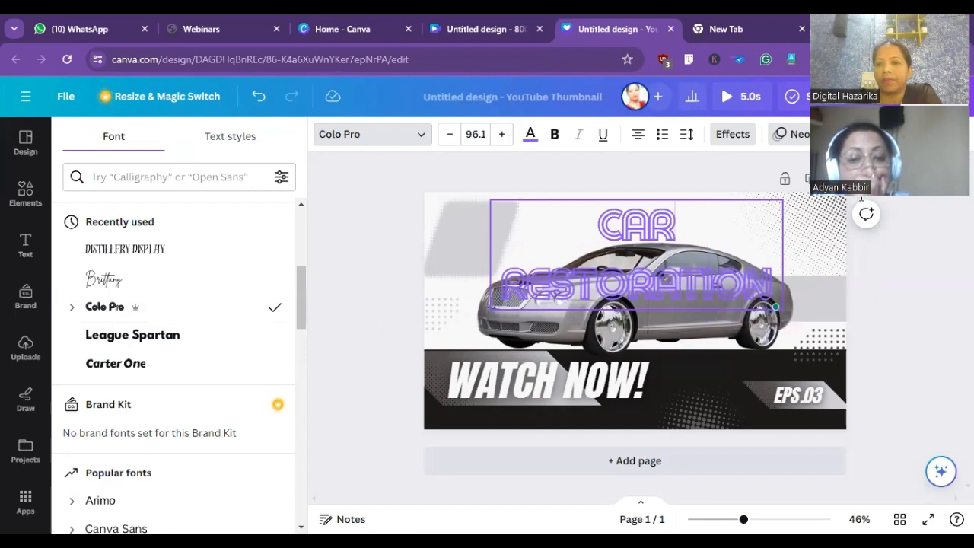
key(Escape)
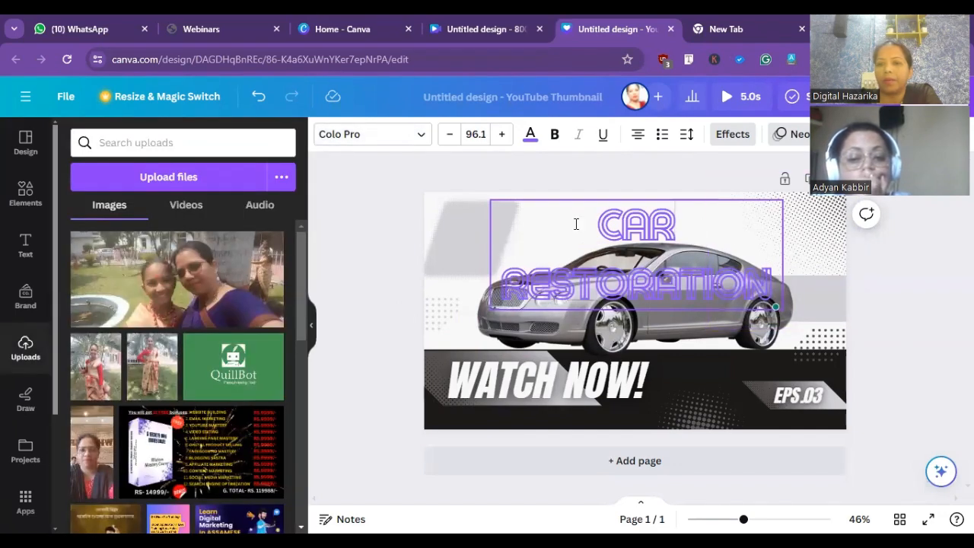
right_click(384, 193)
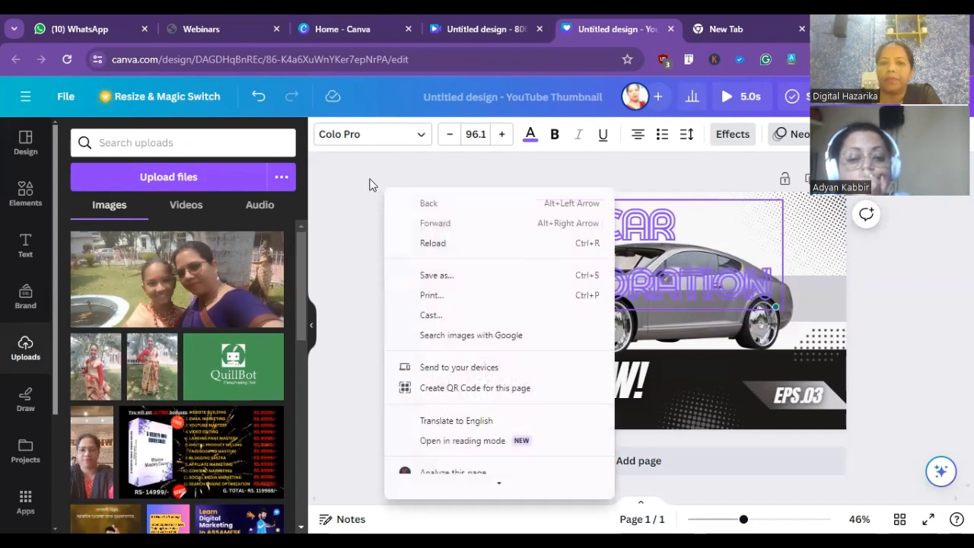
click(370, 181)
click(373, 186)
- Shrink the title to font size 64, widen its text box to fit one line, and place it above the car
drag(620, 230, 617, 188)
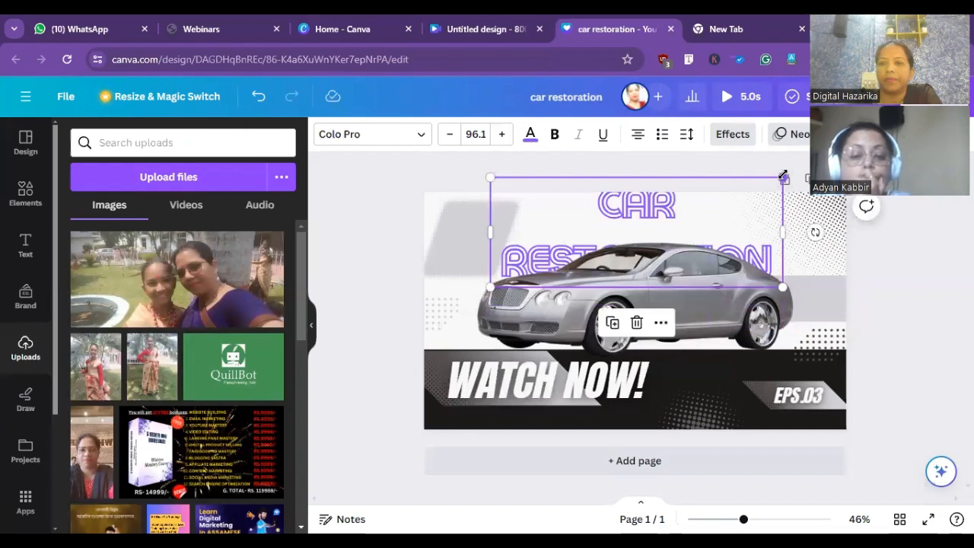
drag(783, 177, 685, 214)
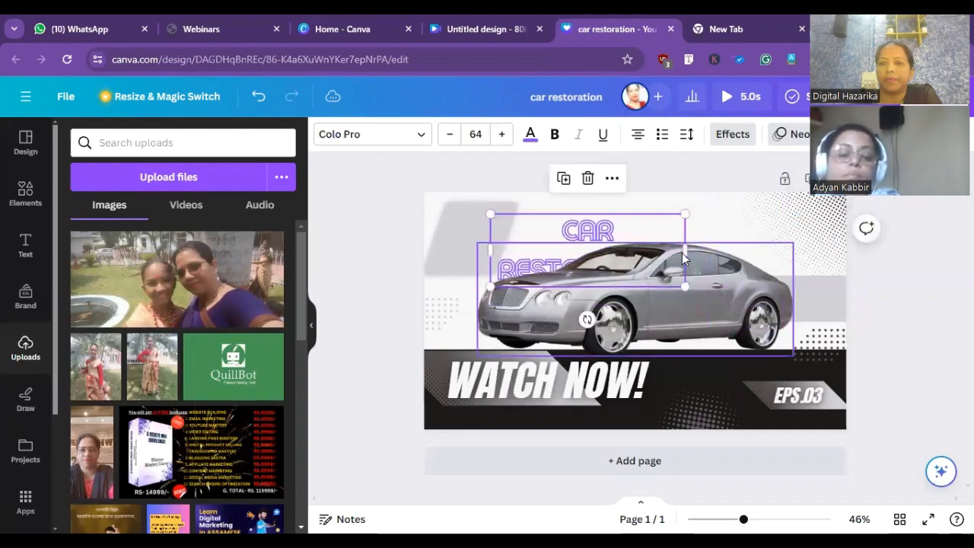
drag(712, 245, 793, 229)
drag(694, 232, 690, 215)
click(908, 198)
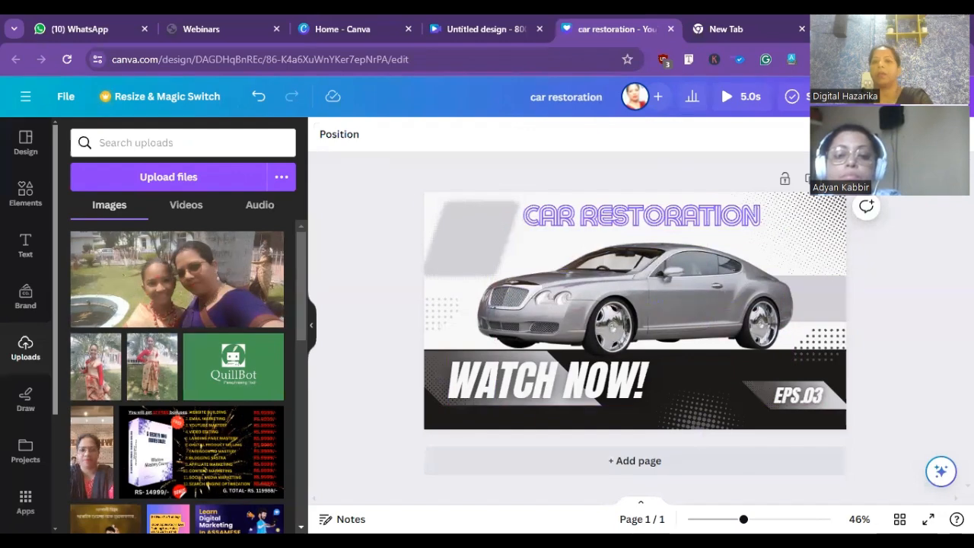
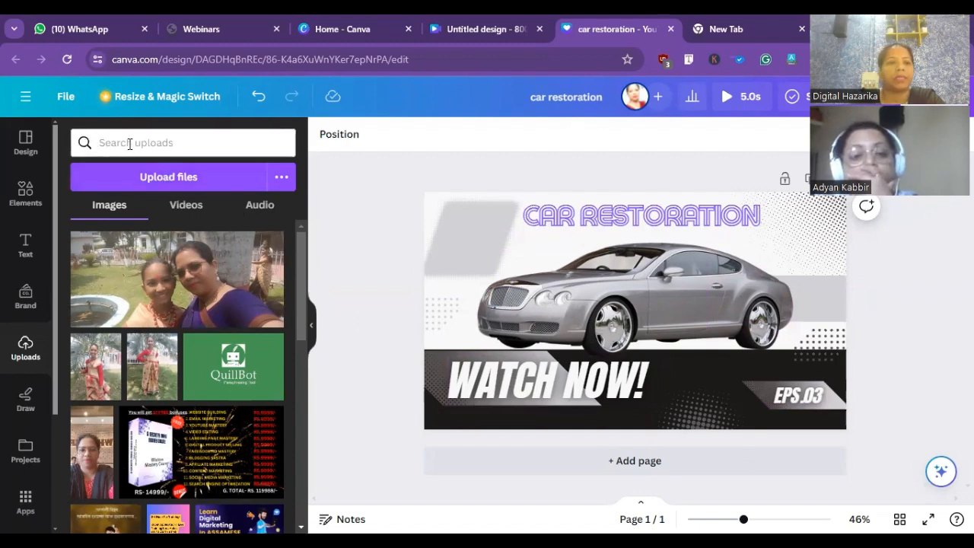
- Replace the page's design with the recently used purple "Top 10 Things Strange" YouTube thumbnail template
click(25, 141)
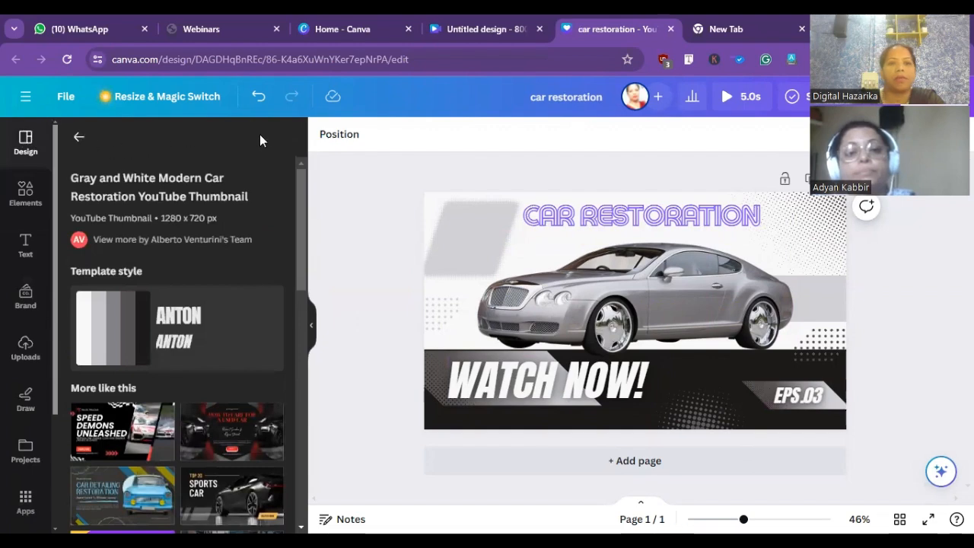
right_click(32, 136)
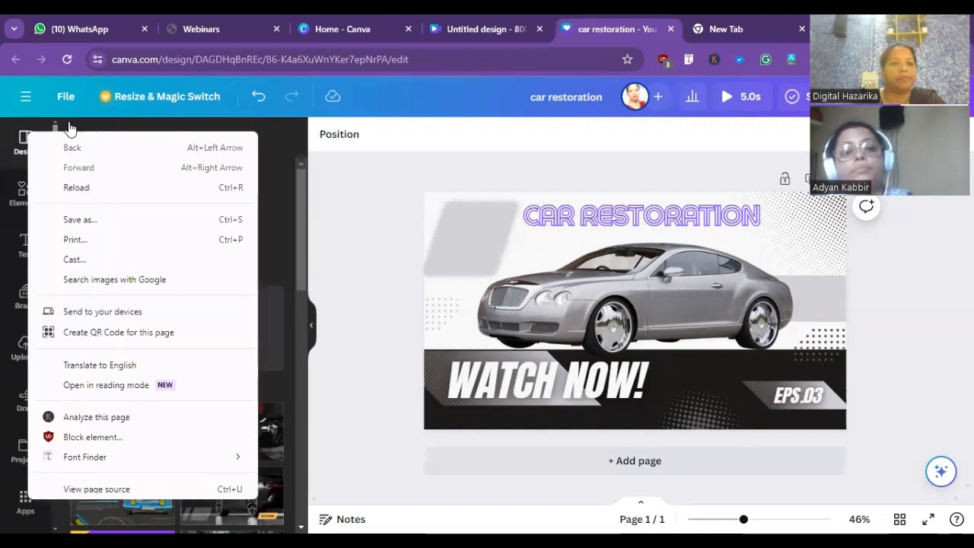
click(69, 126)
click(76, 134)
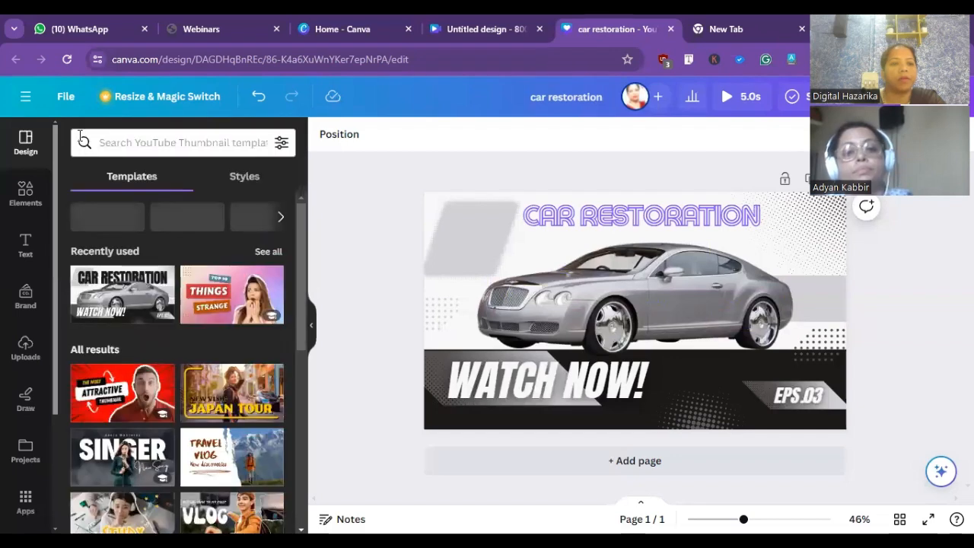
drag(300, 266, 304, 318)
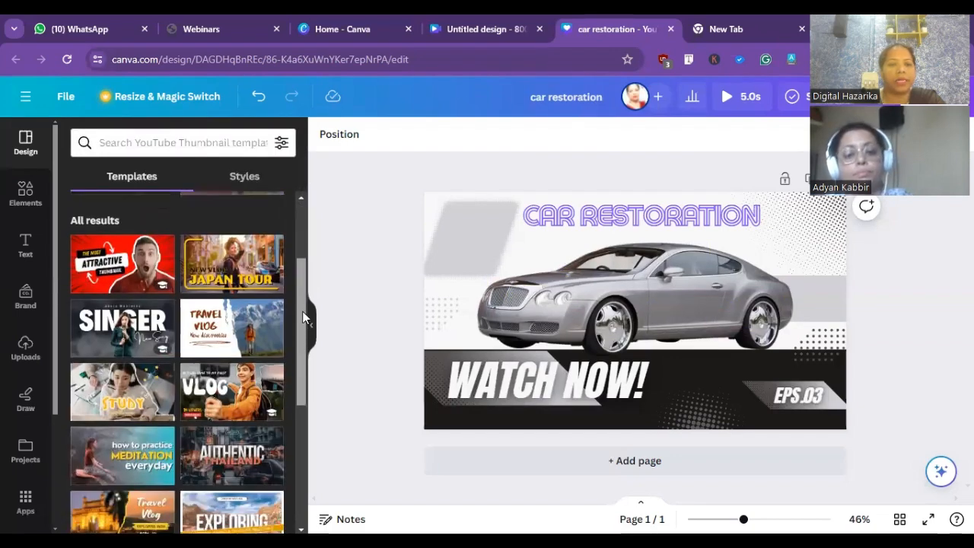
scroll(238, 275, up, 5)
click(221, 242)
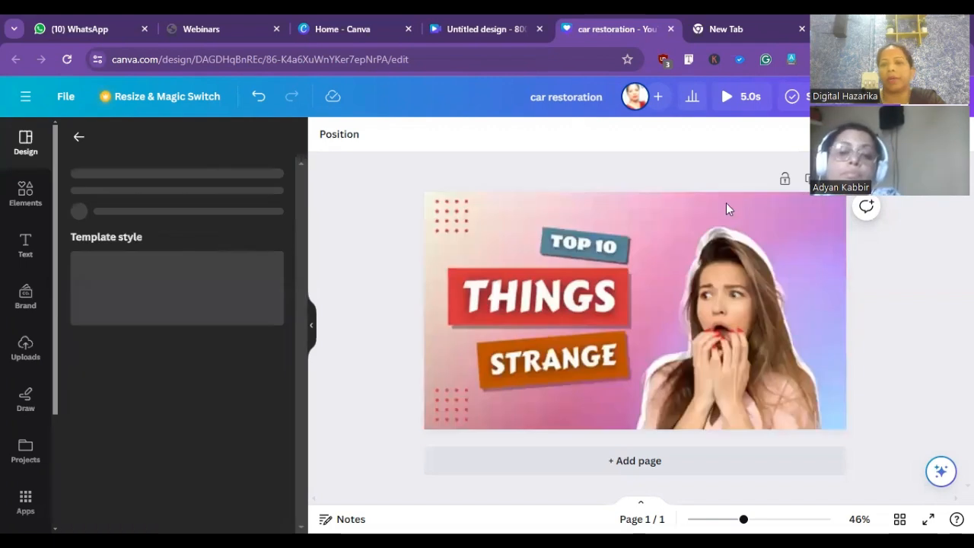
- Change the word "THINGS" to "CARTECH" and widen its text box so the word fits on one line
right_click(580, 296)
key(Escape)
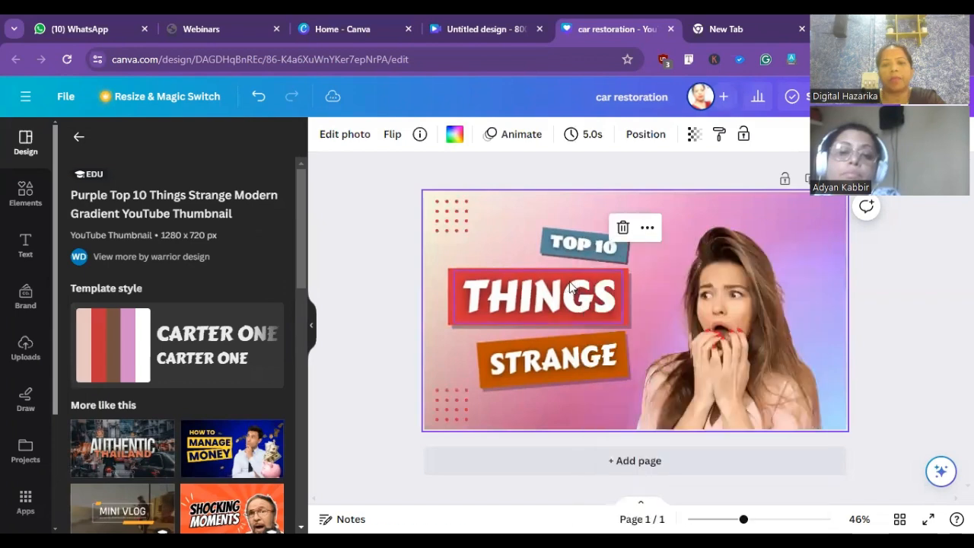
click(571, 286)
double_click(571, 283)
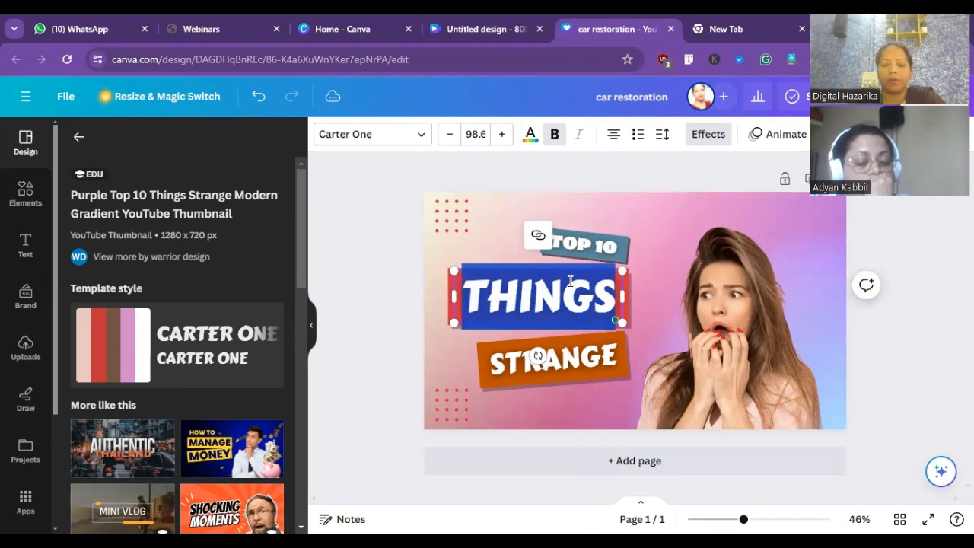
text(C)
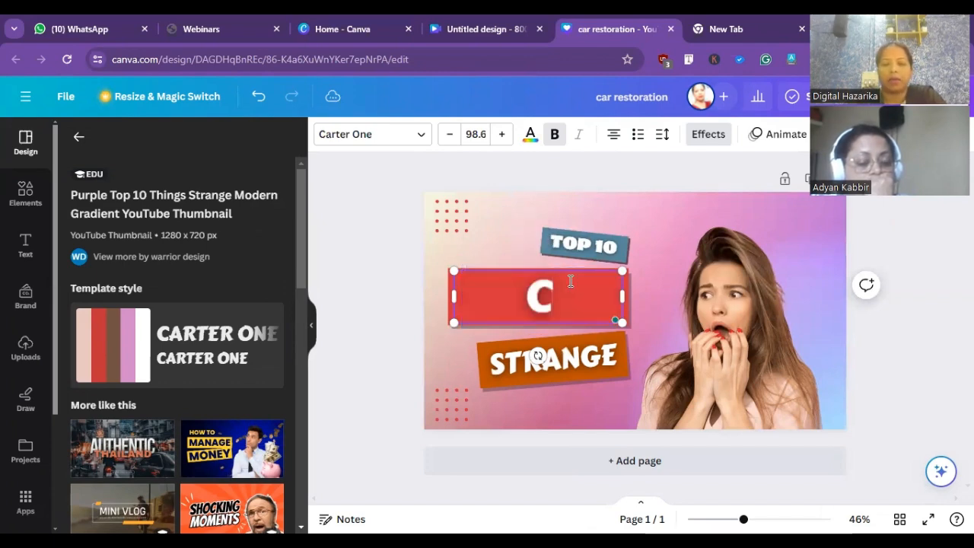
text(AR)
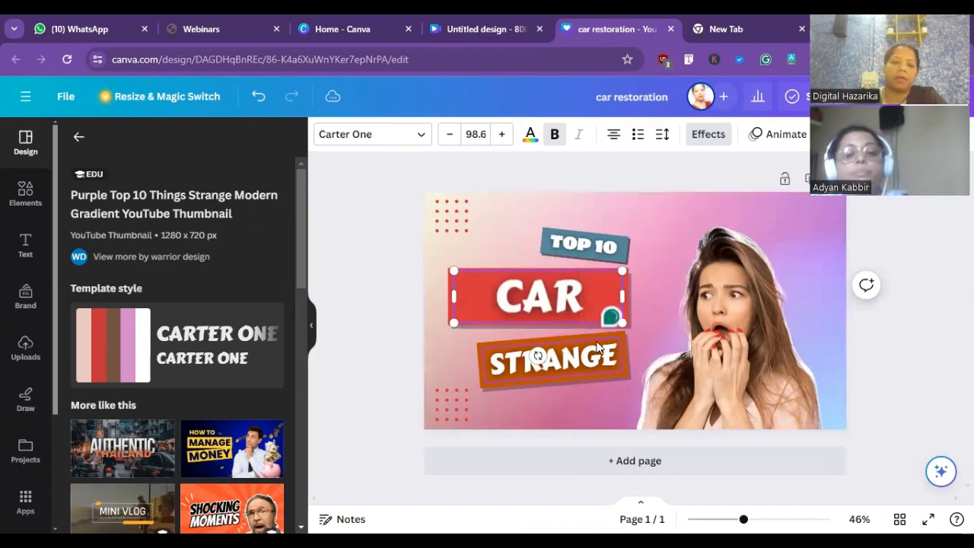
text(T)
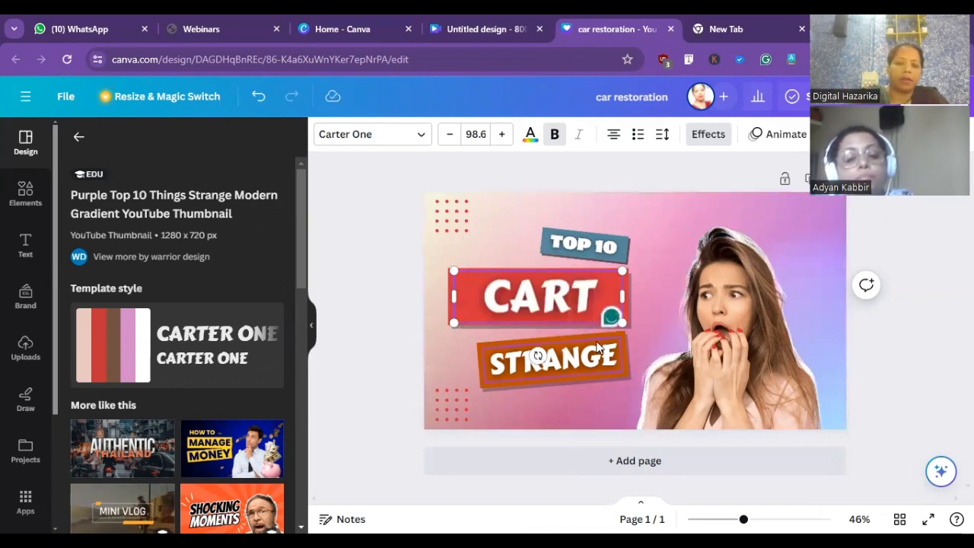
text(ECH)
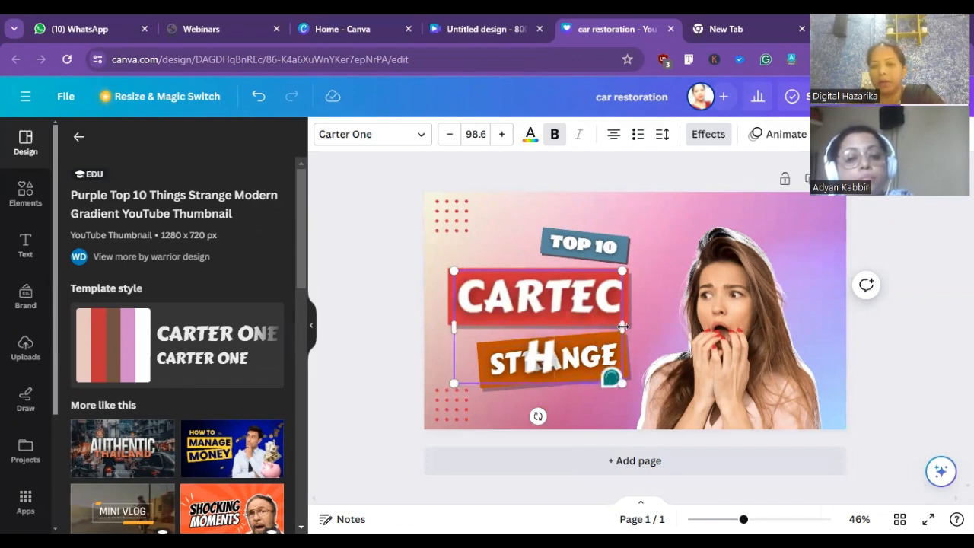
drag(623, 325, 674, 316)
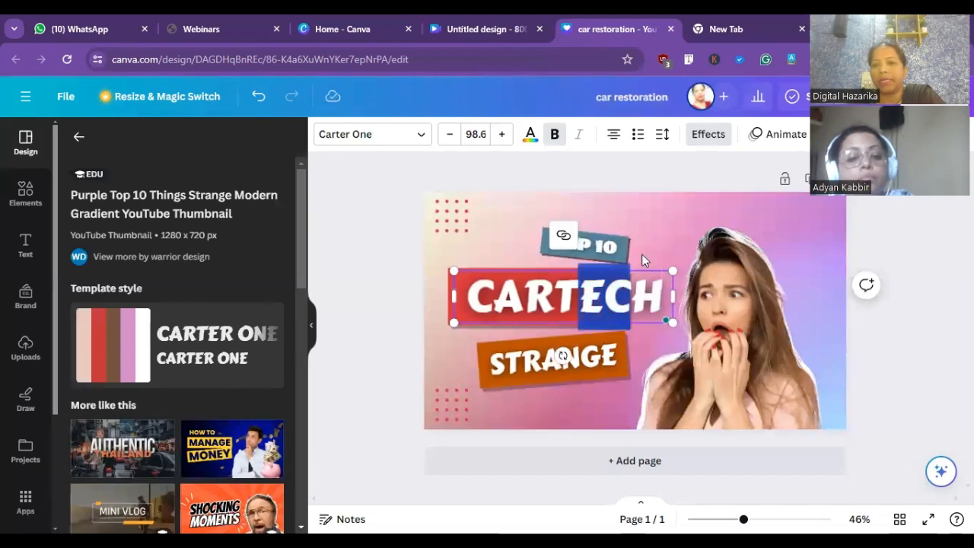
click(530, 298)
click(397, 281)
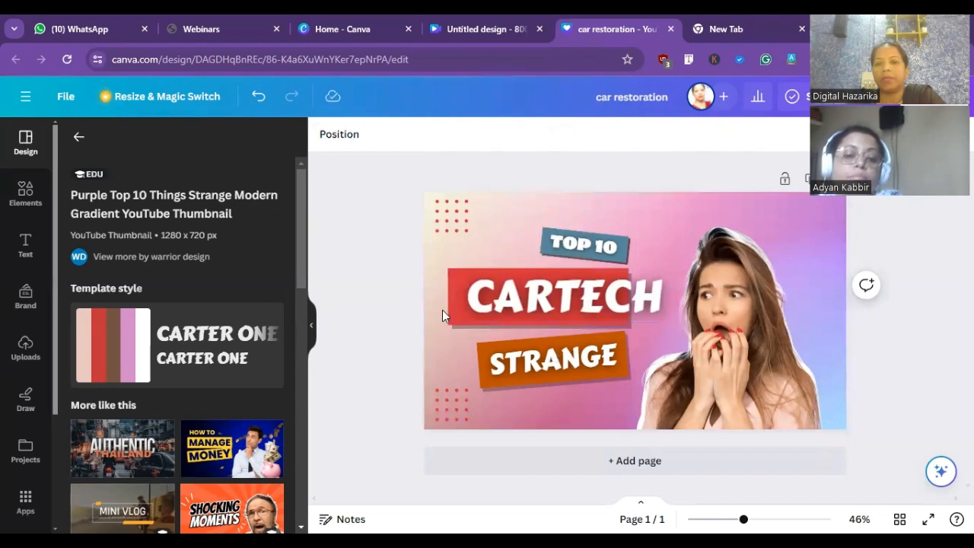
- Widen the red rectangle to the right to fit "CARTECH" and place the word centered over it
drag(534, 294, 466, 324)
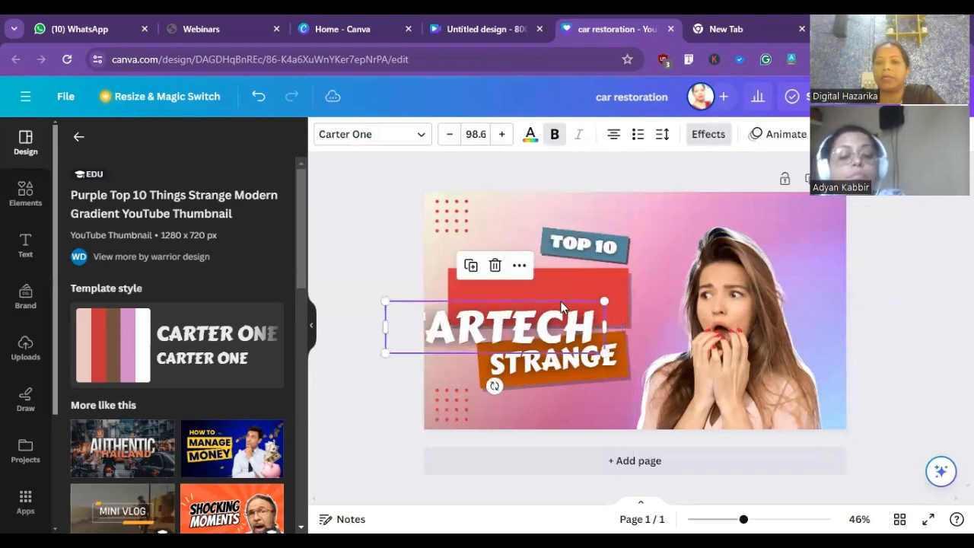
click(618, 280)
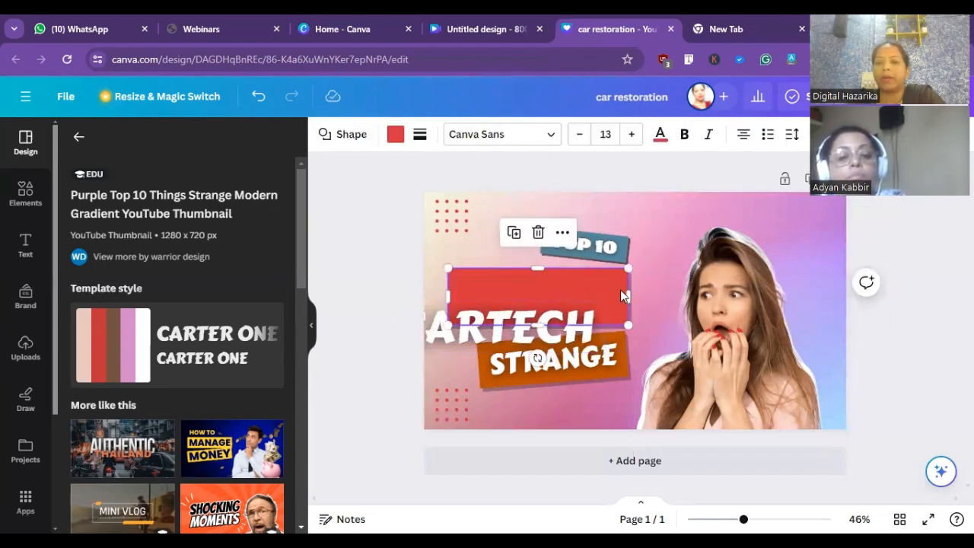
drag(627, 295, 653, 294)
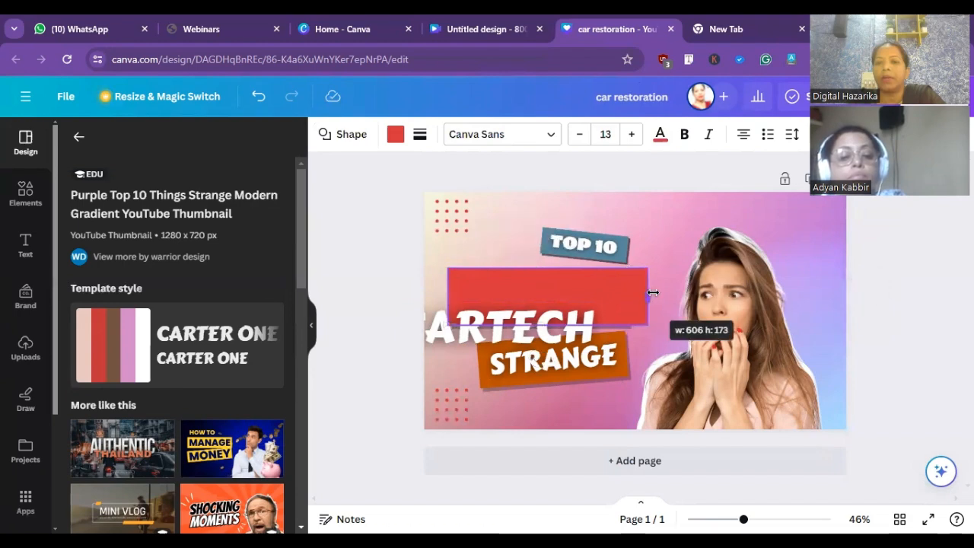
drag(538, 311, 538, 322)
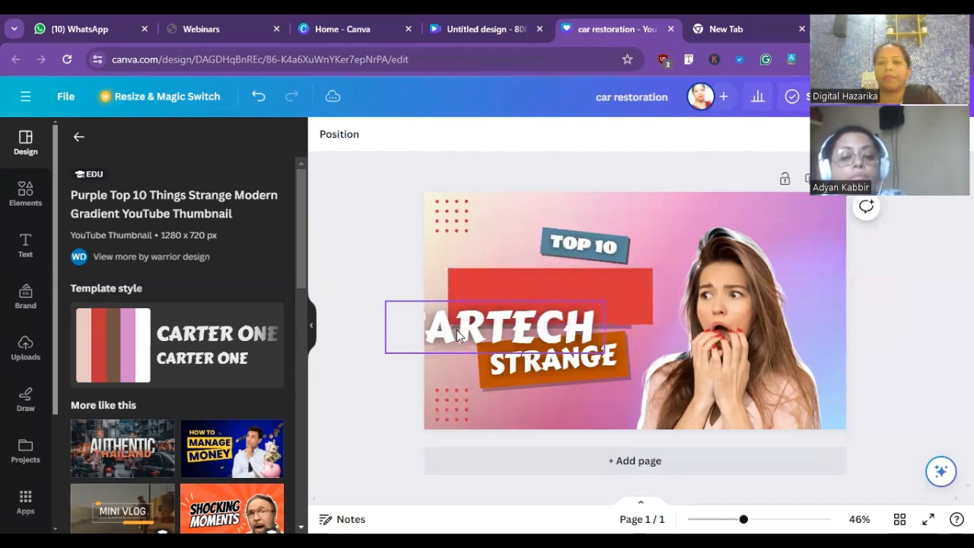
drag(457, 330, 510, 300)
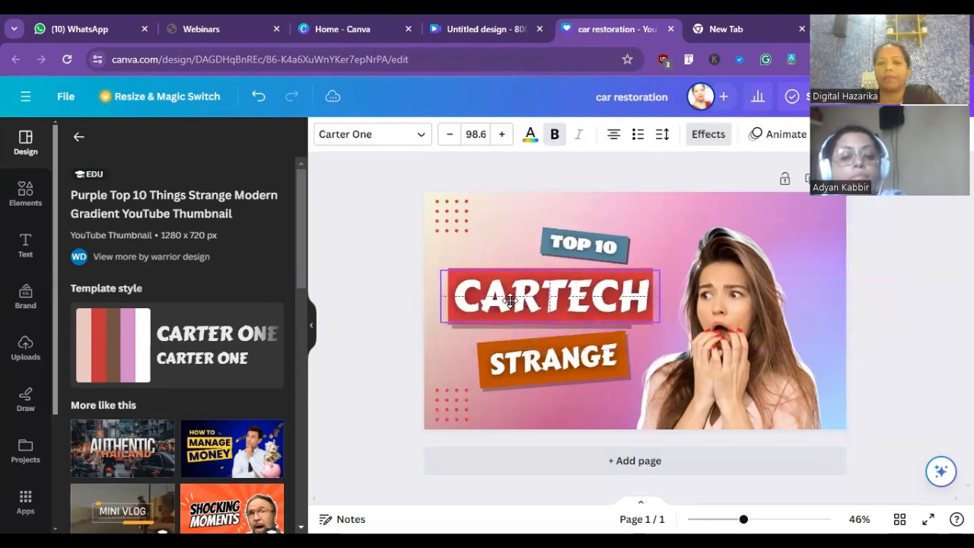
click(329, 309)
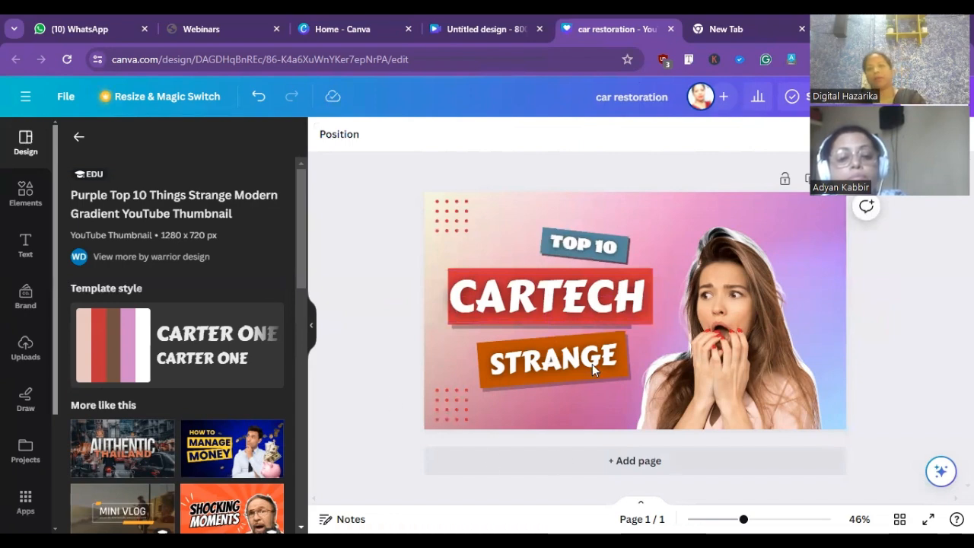
- Delete the woman's photo and the white outline copy behind it
click(732, 291)
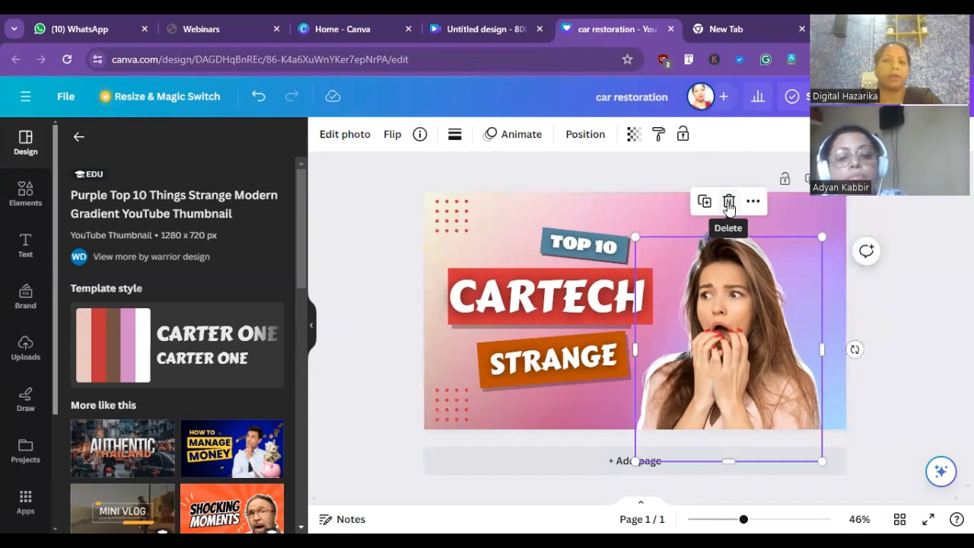
click(728, 202)
click(739, 274)
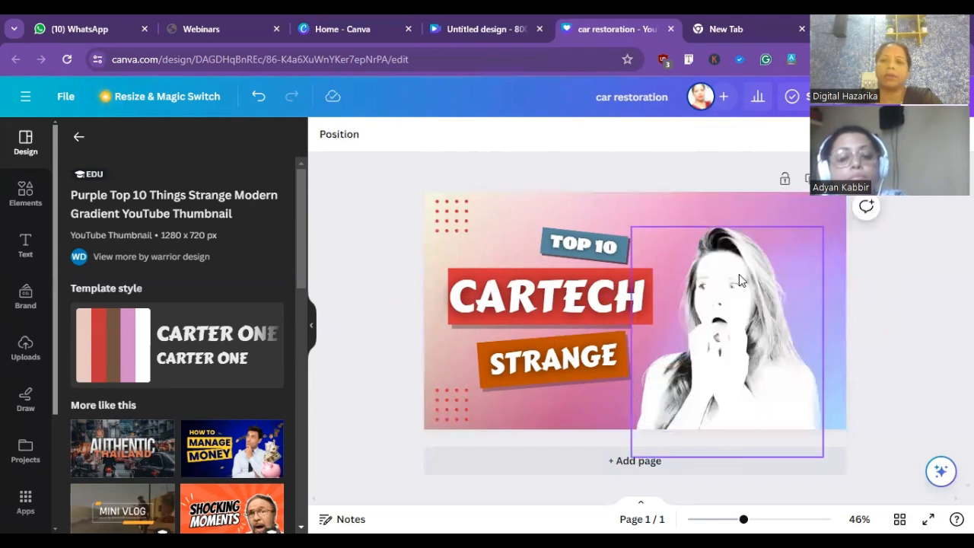
click(727, 191)
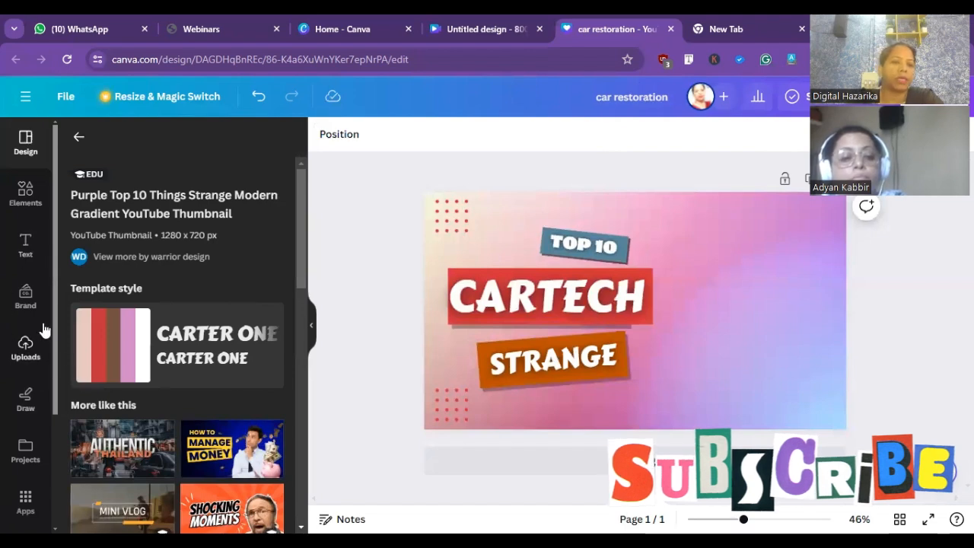
- Add the uploaded garden selfie of two people, crop it to a portrait shape, and place it to the right of the titles
click(25, 348)
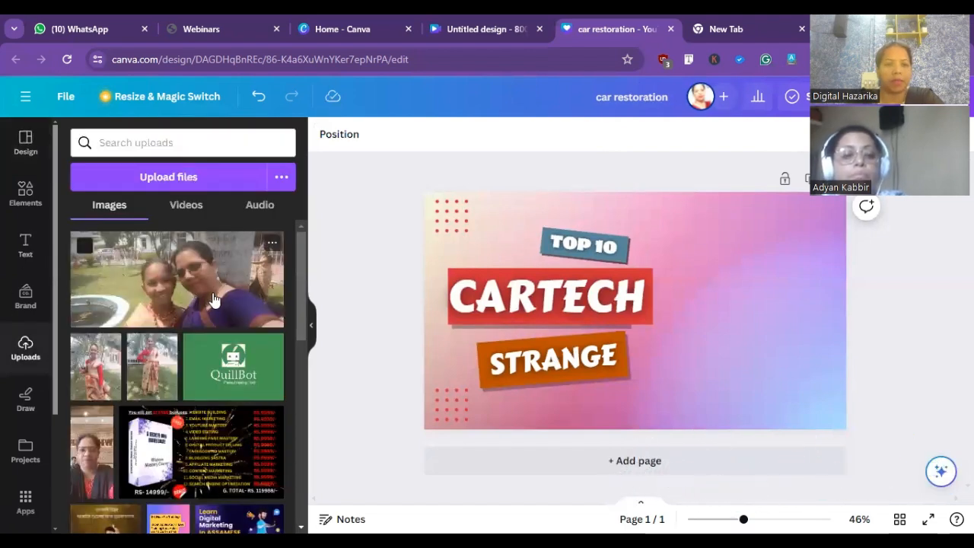
click(213, 301)
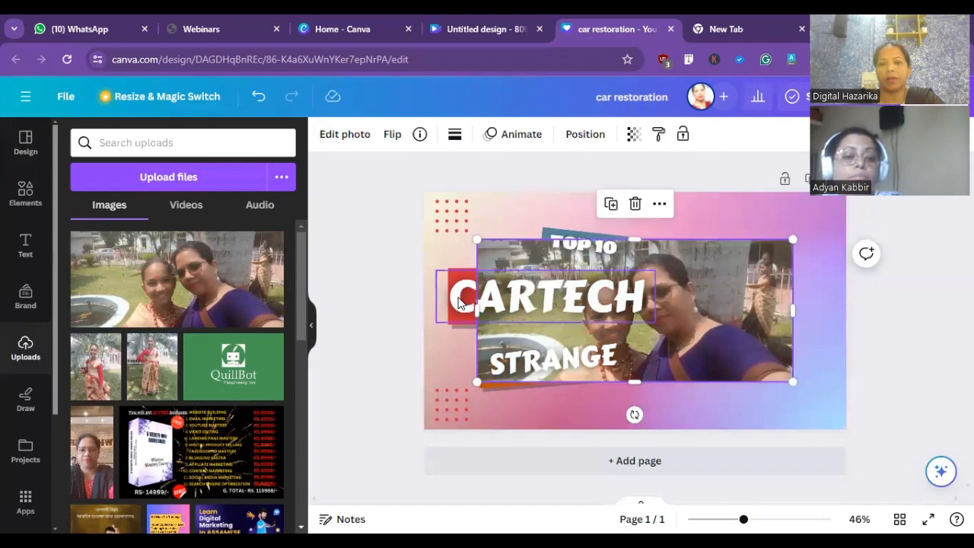
drag(476, 239, 643, 314)
drag(720, 312, 735, 203)
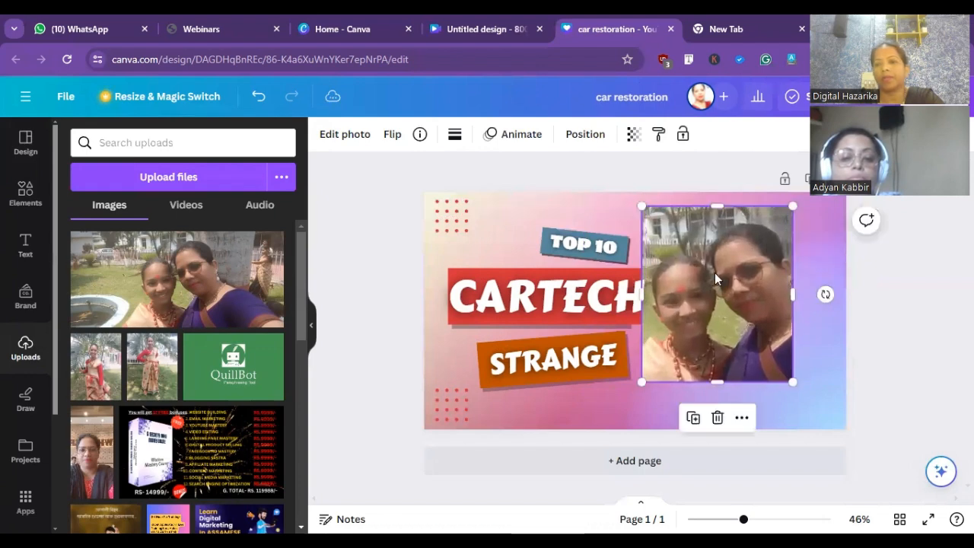
drag(715, 272, 749, 285)
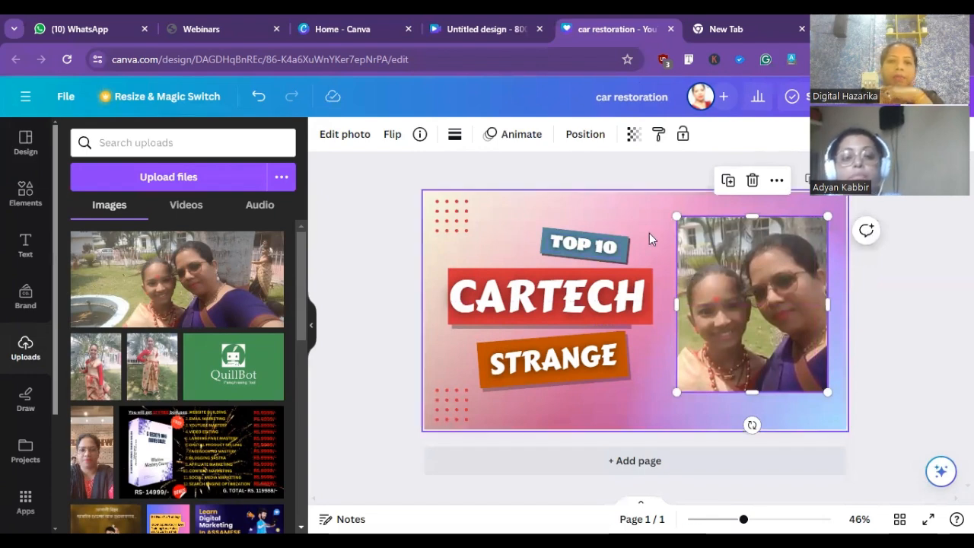
- Remove the selfie's background with BG Remover and extend the photo's bottom edge slightly downward
click(336, 137)
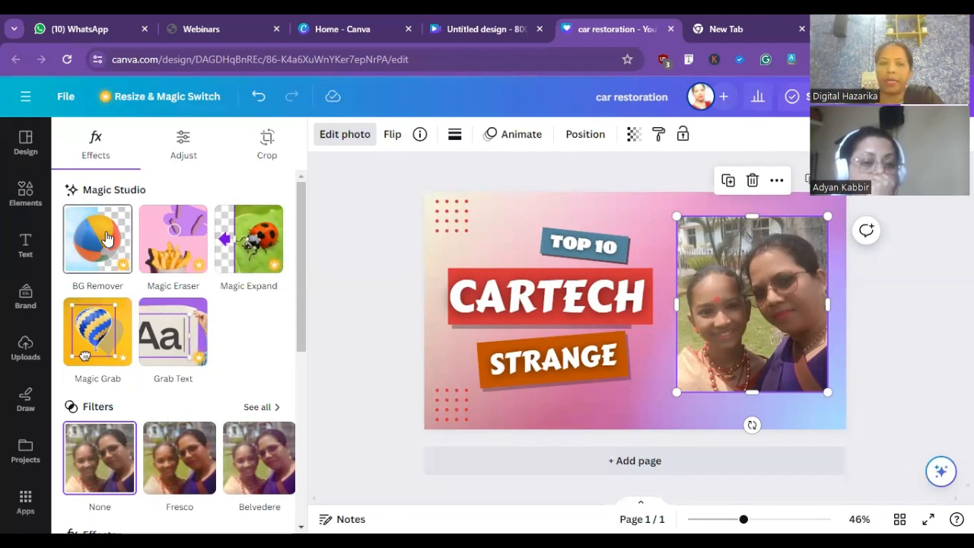
click(102, 256)
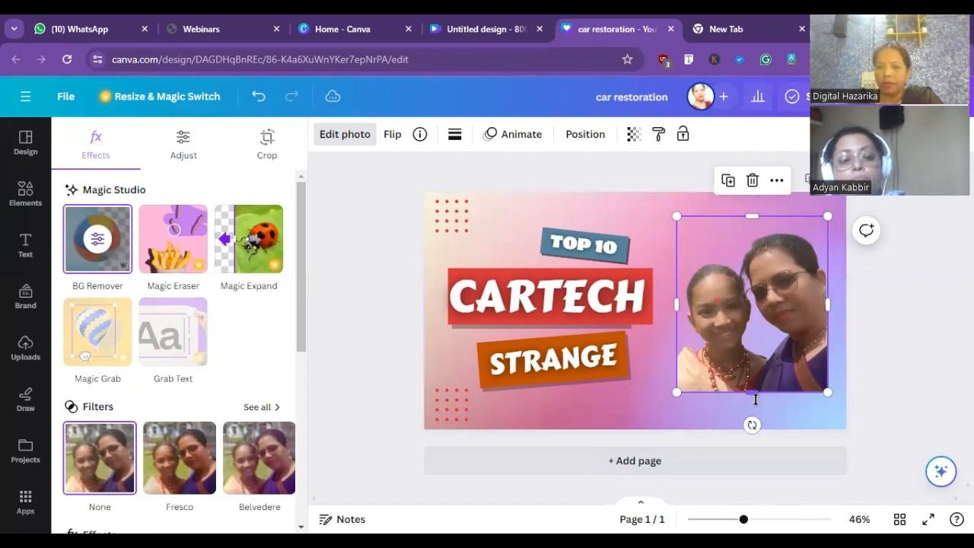
drag(757, 388, 757, 405)
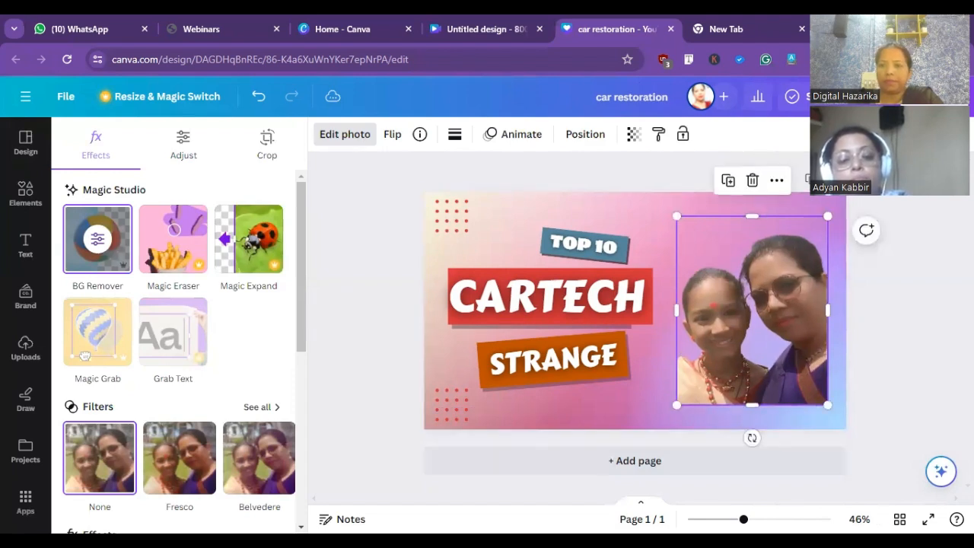
click(25, 348)
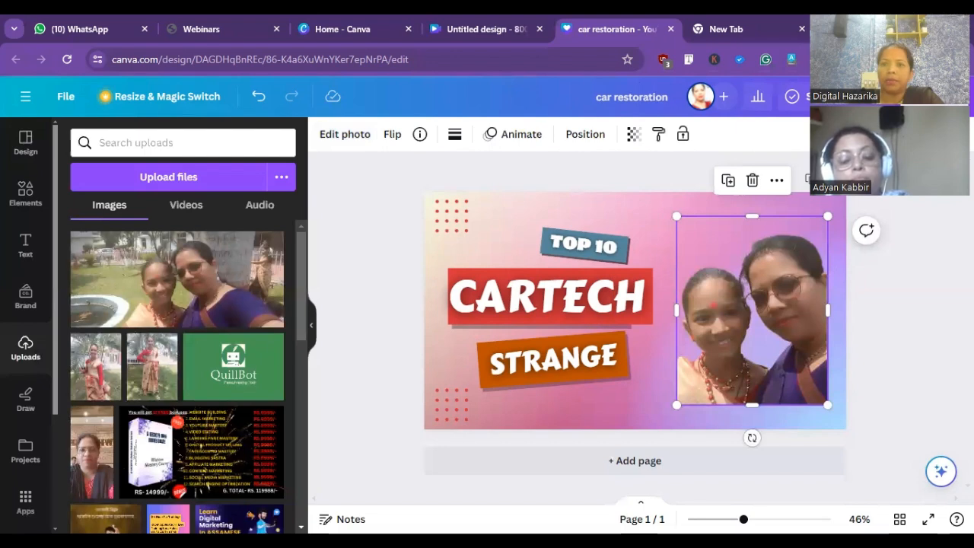
- Search the web for "bg remove" in the empty browser tab and open the remove.bg website
click(758, 40)
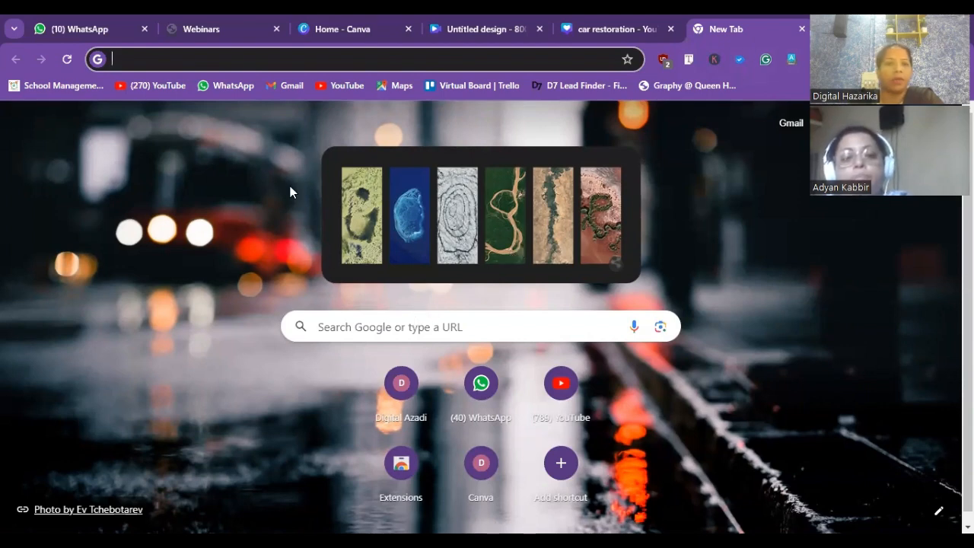
text(bg re)
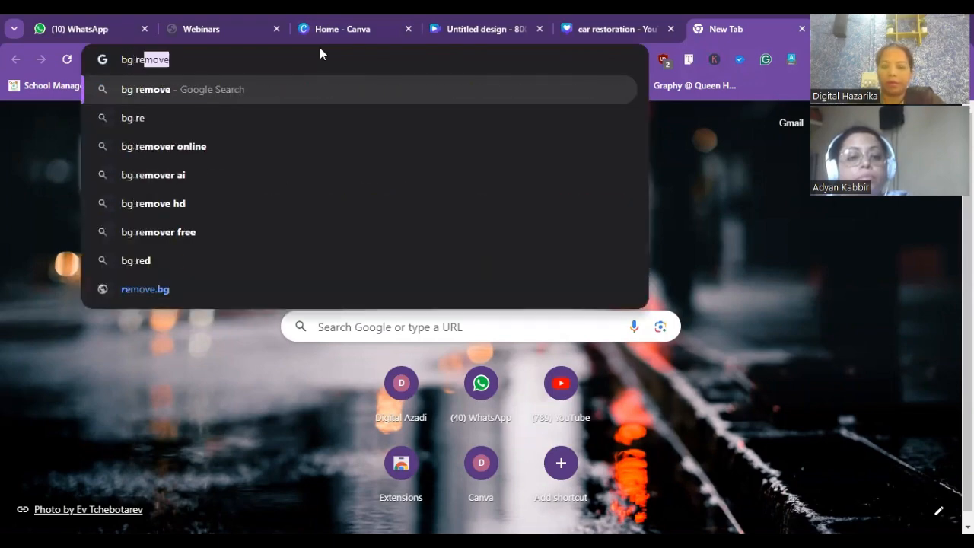
key(Return)
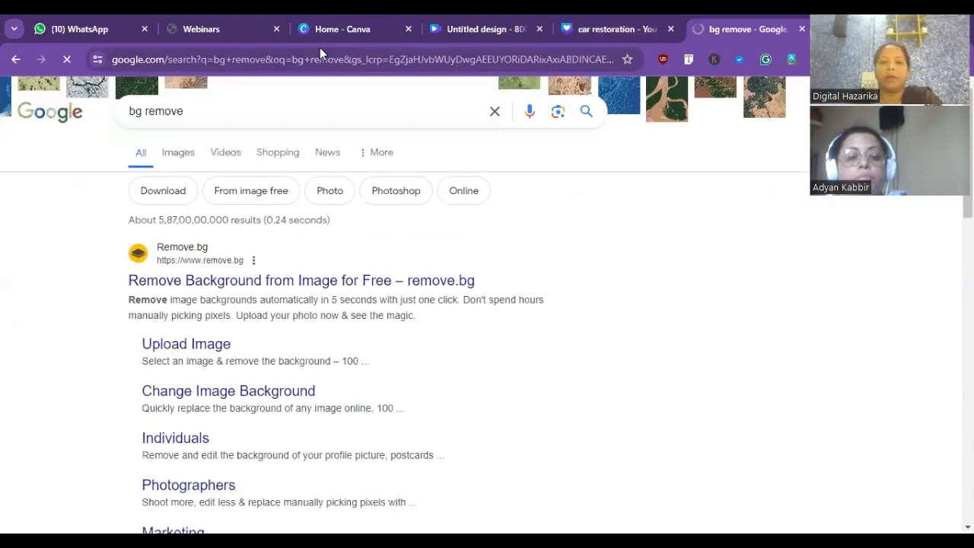
click(215, 287)
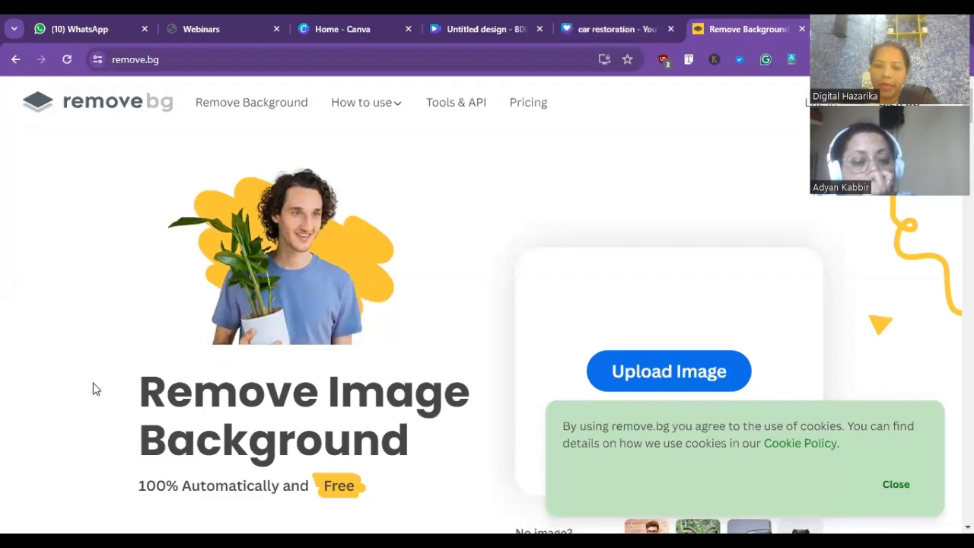
- Upload "dh logo white1" from Downloads to remove.bg and download the background-free logo at 500 × 500 px
click(655, 375)
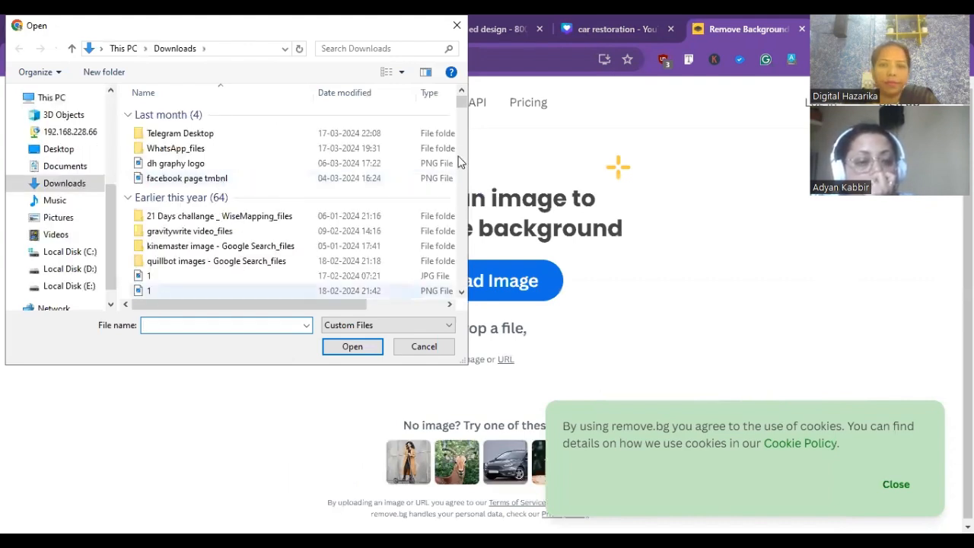
drag(464, 103, 476, 179)
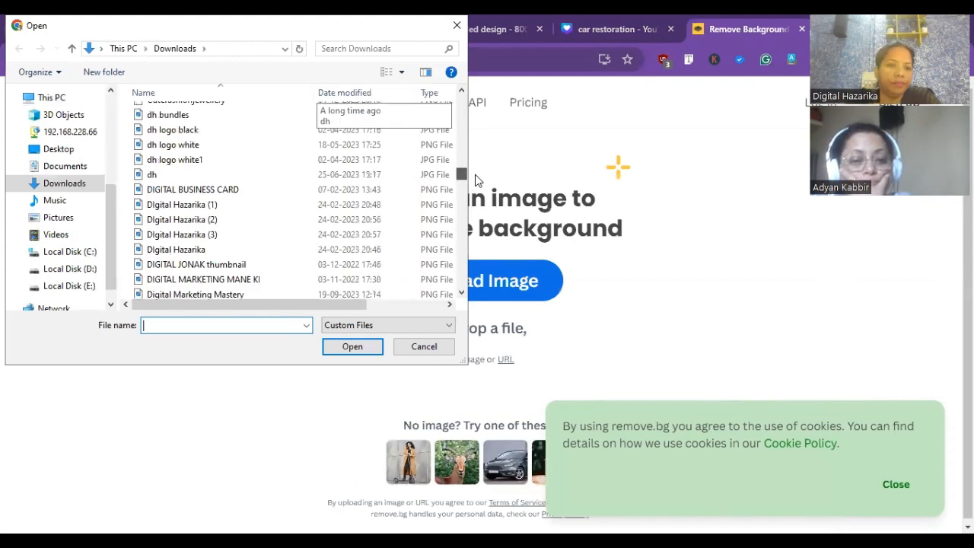
click(181, 166)
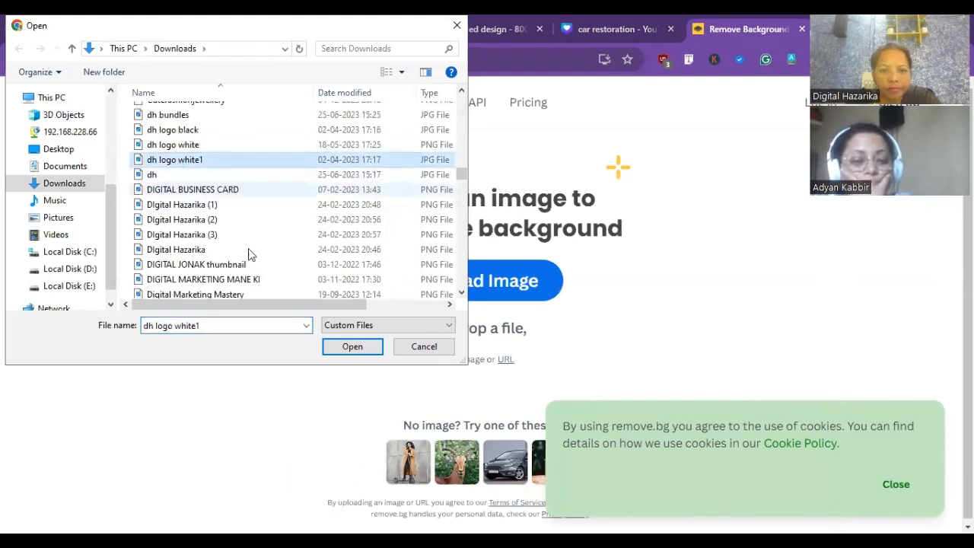
click(352, 347)
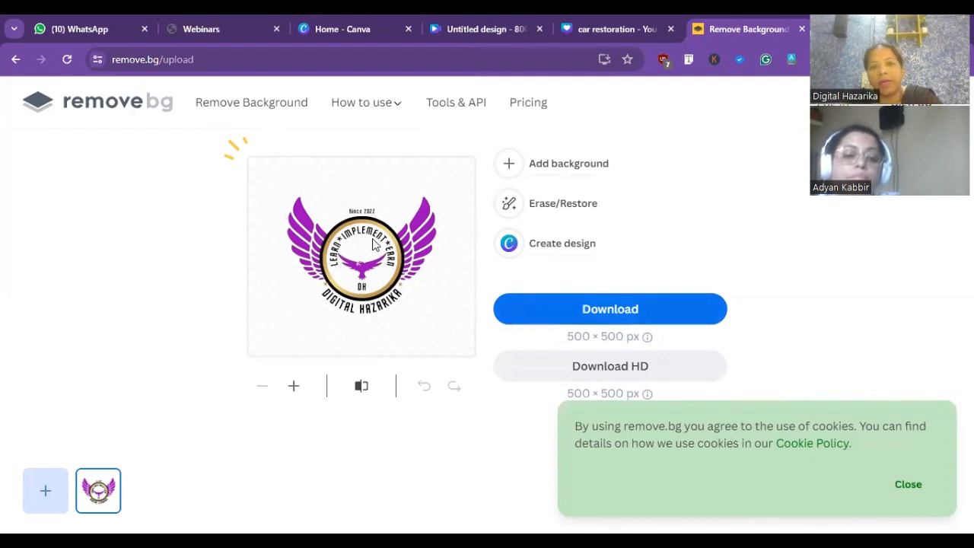
click(601, 309)
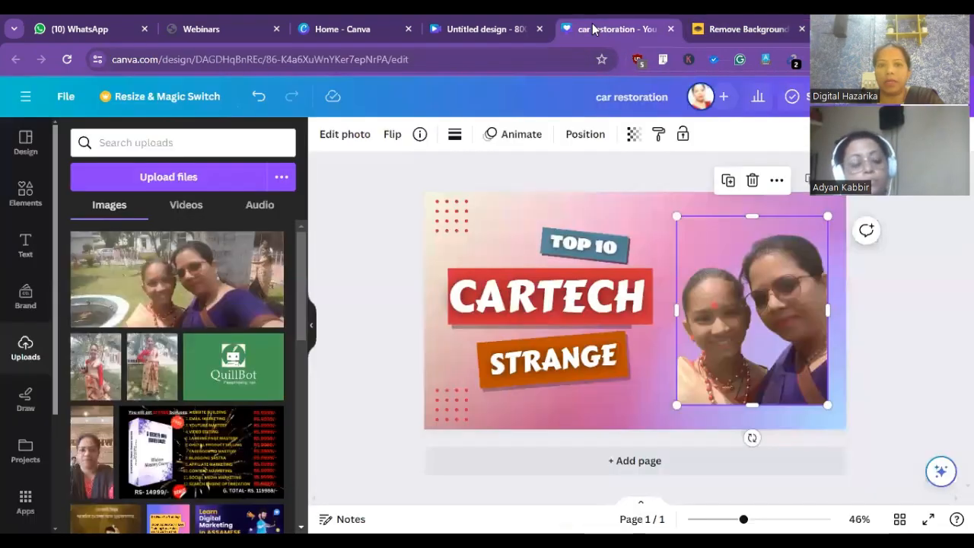
- Switch back to the car restoration design in Canva and upload "dh_logo_white1-removebg-preview" from Downloads
click(609, 29)
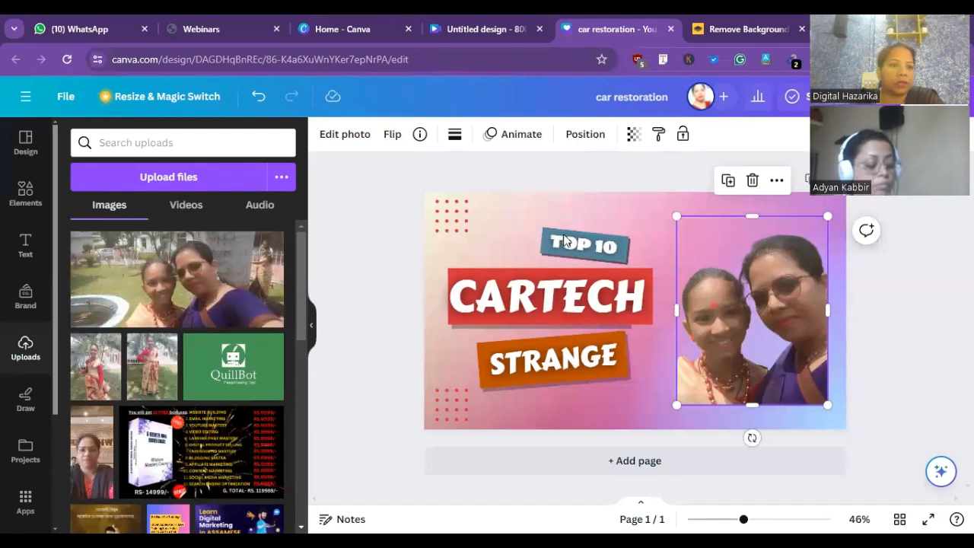
click(187, 177)
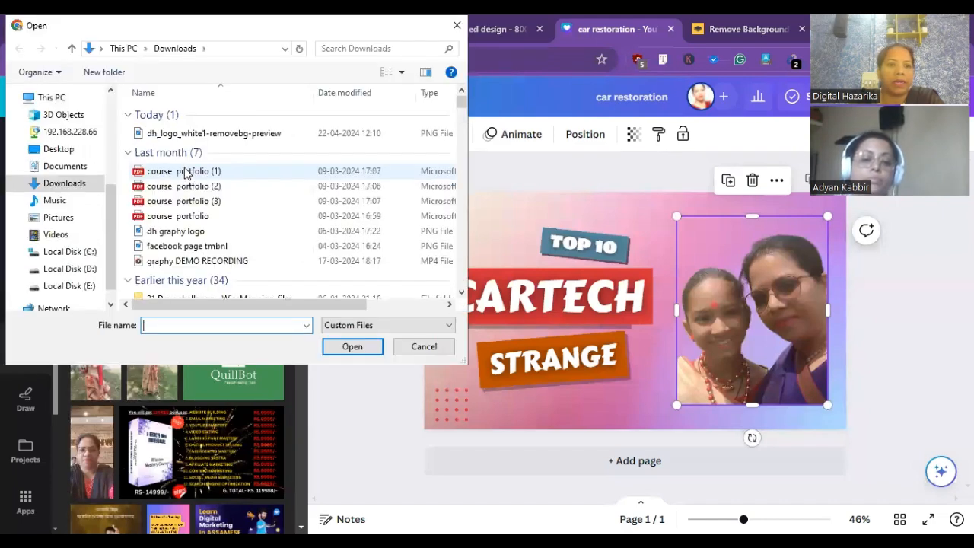
click(187, 140)
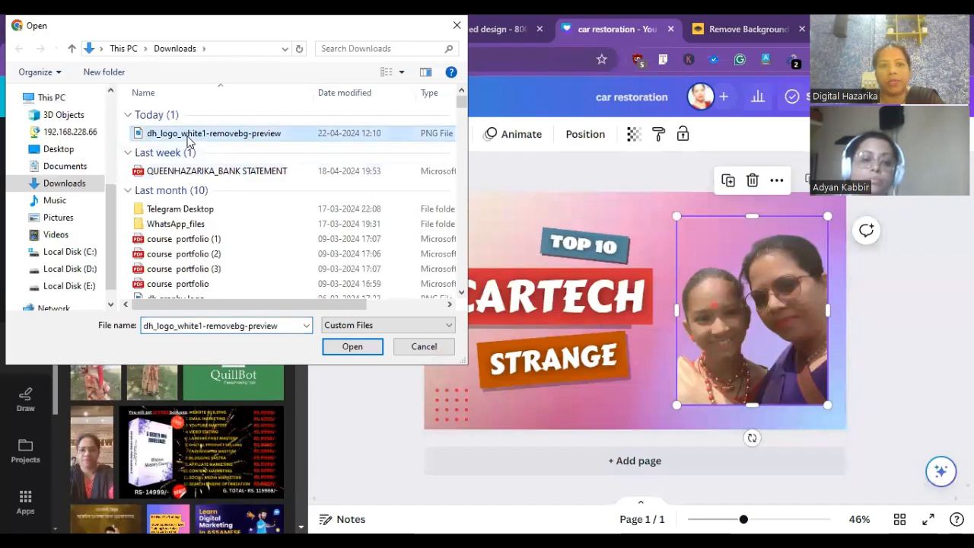
click(353, 347)
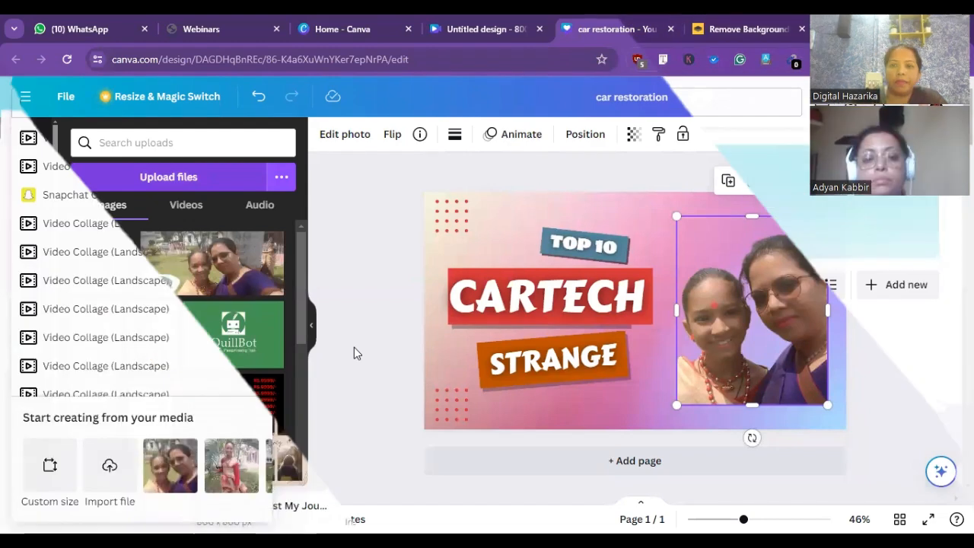
- Leave the Canva projects page with its video collage search and open the Canva home page afresh
click(361, 28)
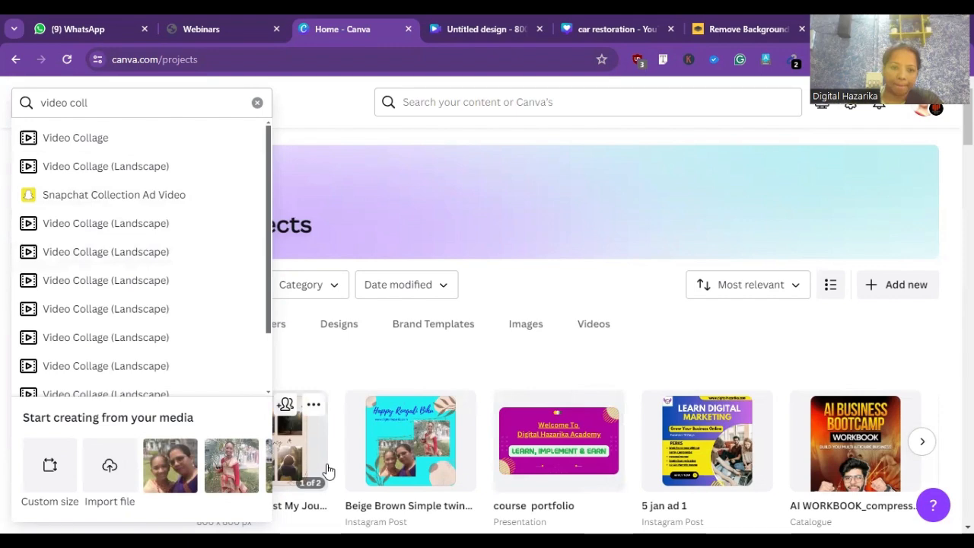
click(192, 100)
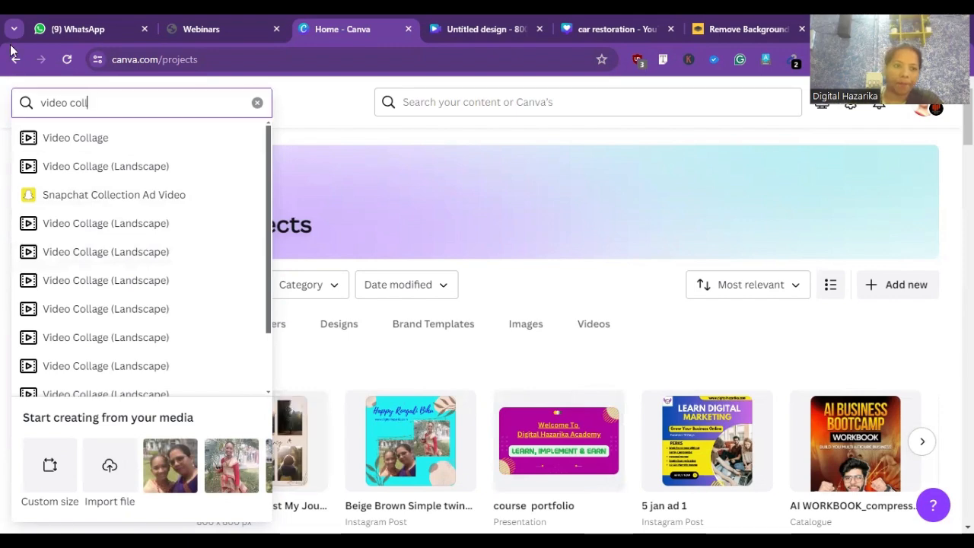
click(14, 61)
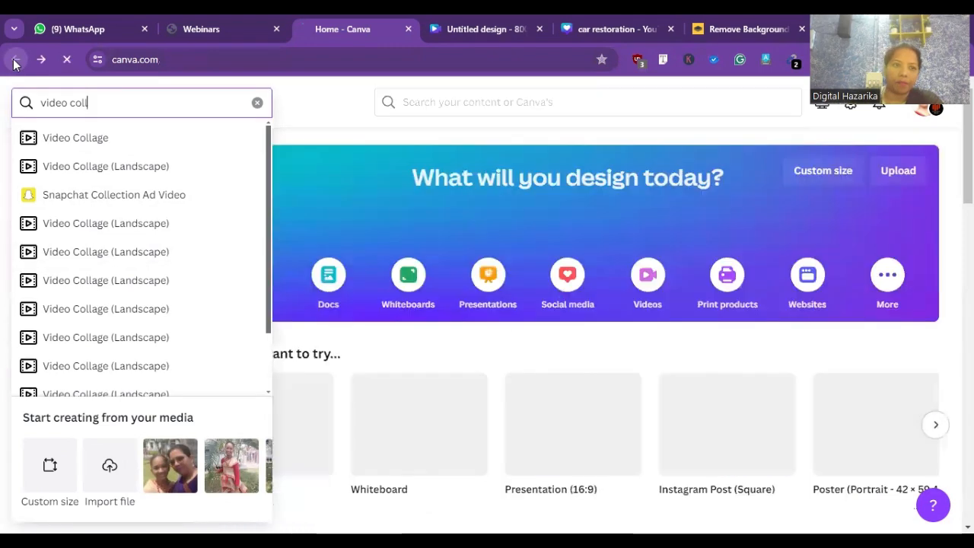
click(14, 61)
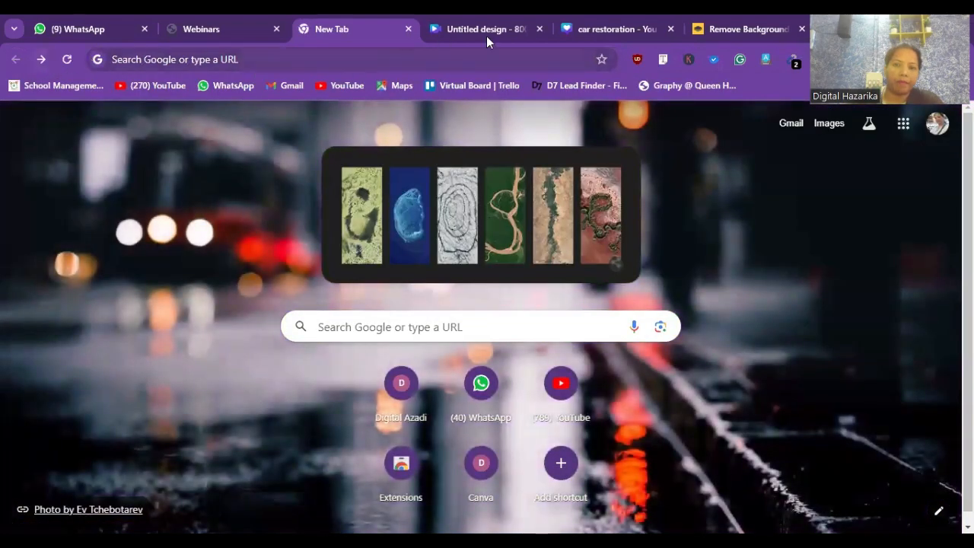
click(738, 34)
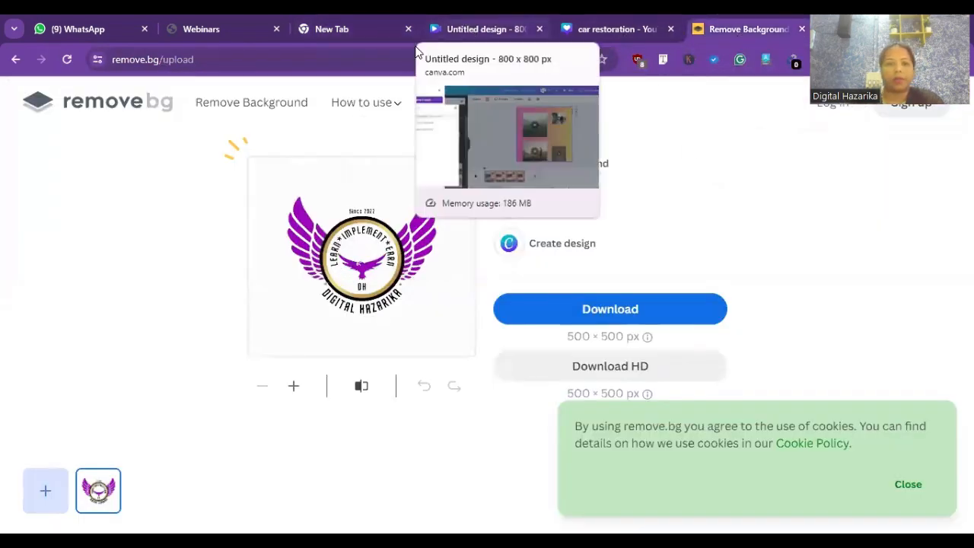
click(365, 39)
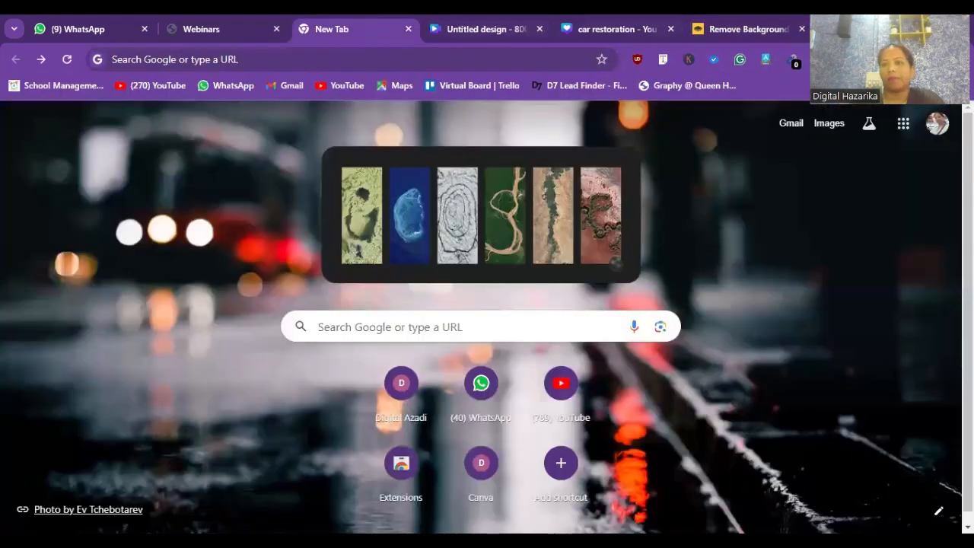
click(933, 86)
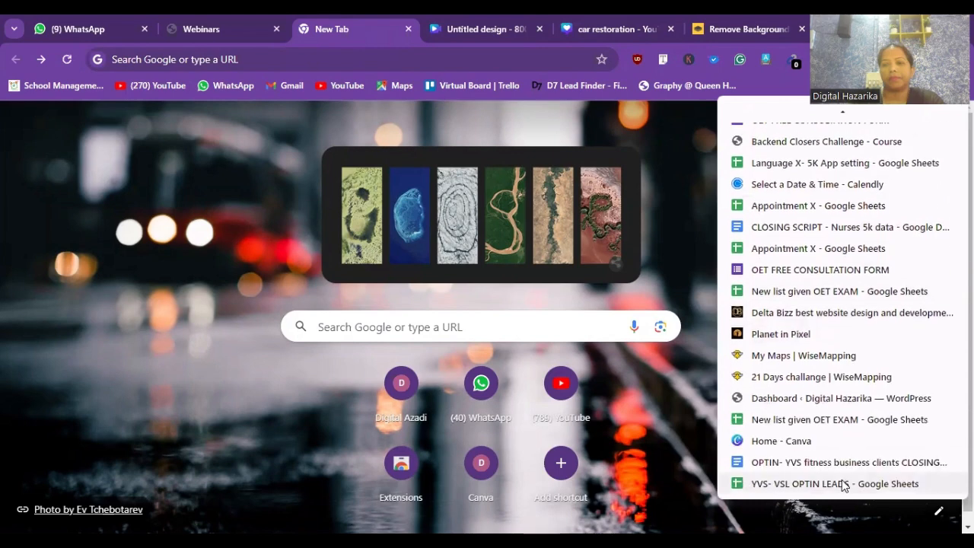
click(826, 443)
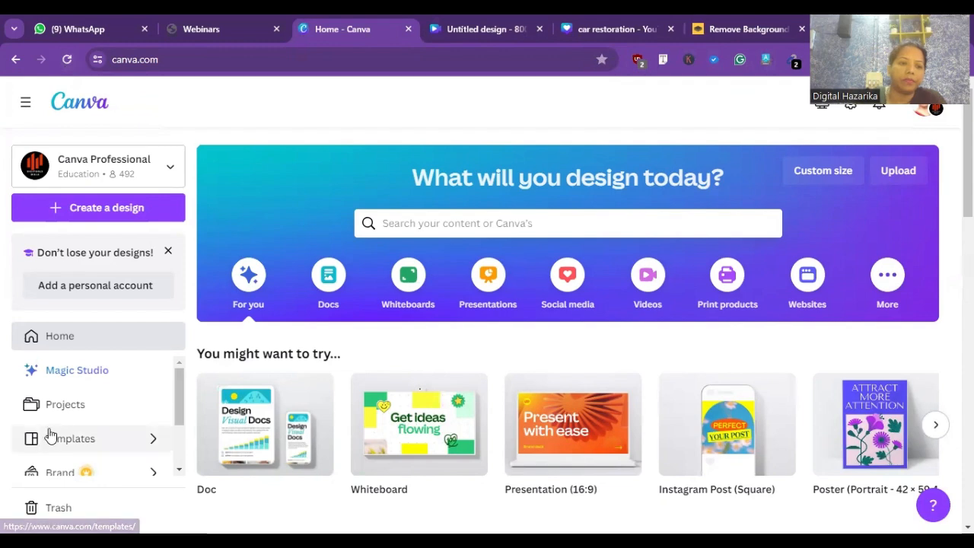
- Search the new design types for "video" and create a blank 1080 × 1080 px Facebook Video design
click(93, 208)
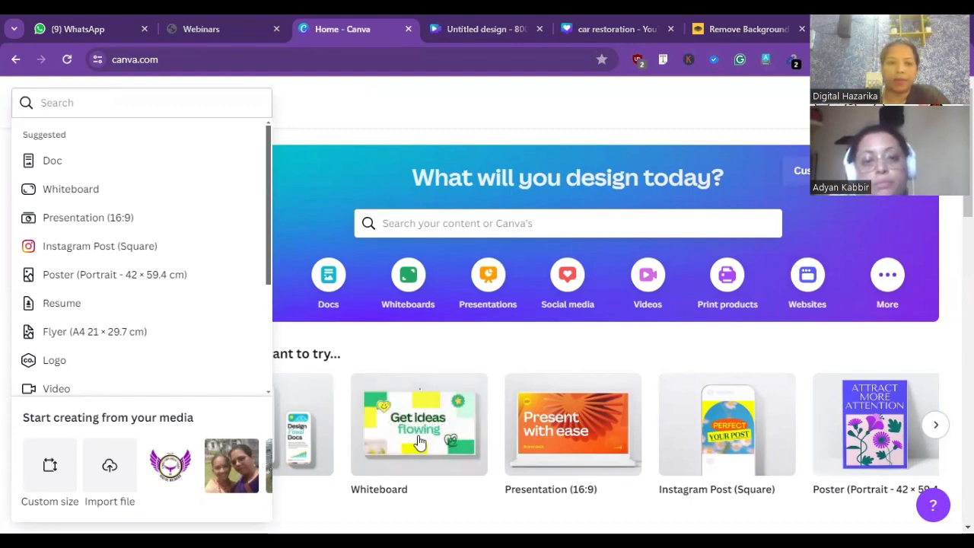
click(131, 102)
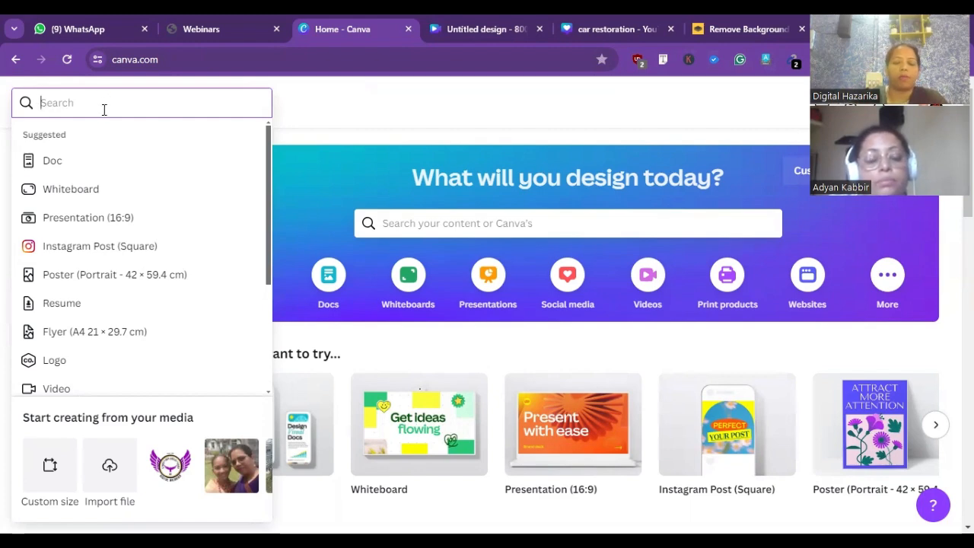
text(v)
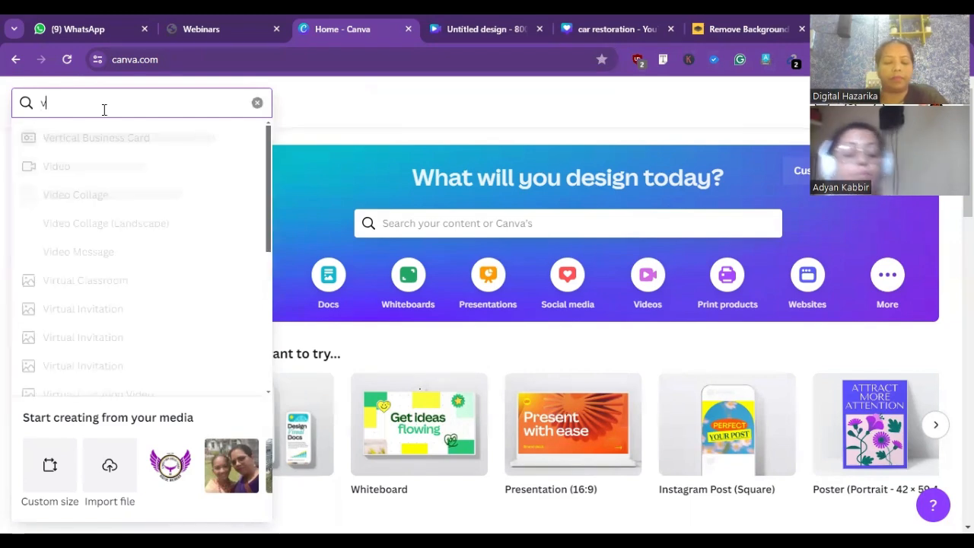
text(ideo)
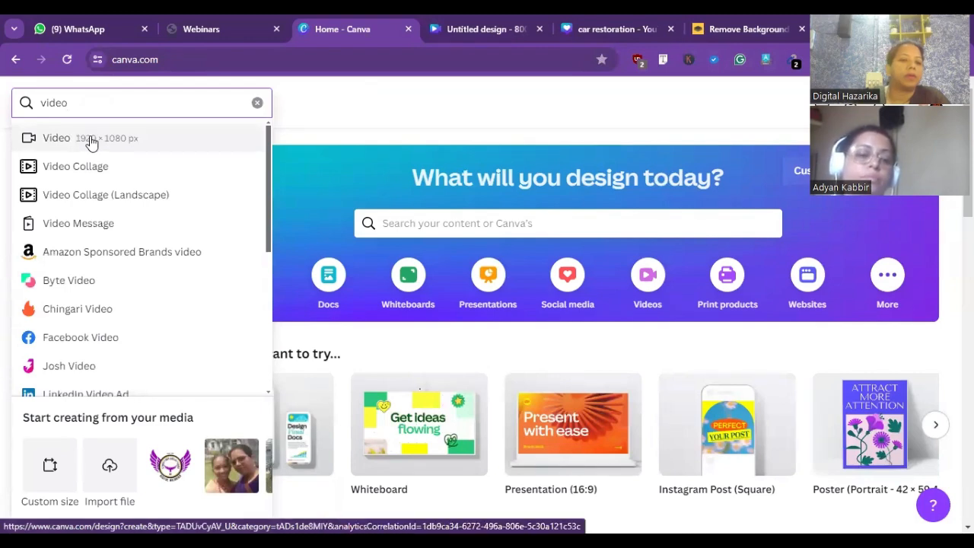
click(106, 345)
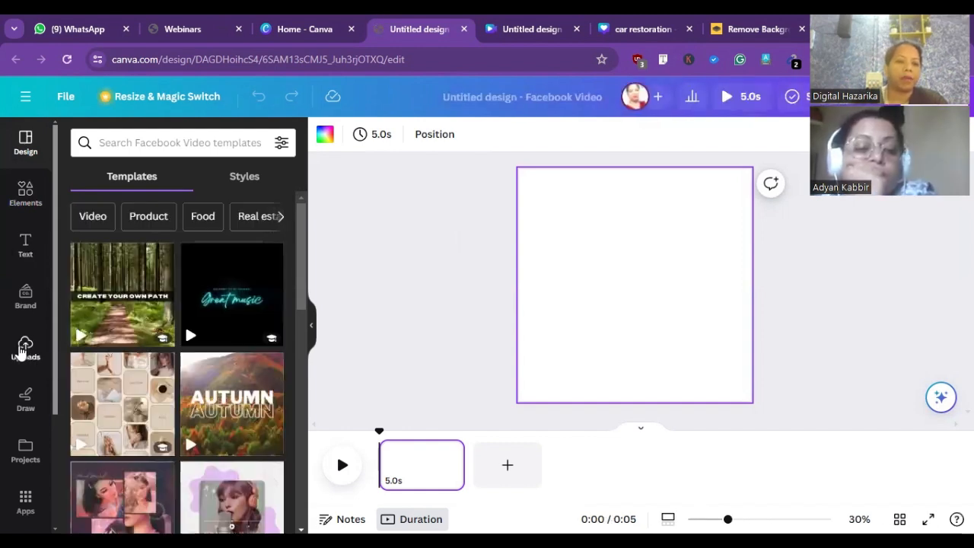
- Preview the pages of the Light Green Nature Forest Path Inspirational Facebook Video template and return to the template list
click(118, 317)
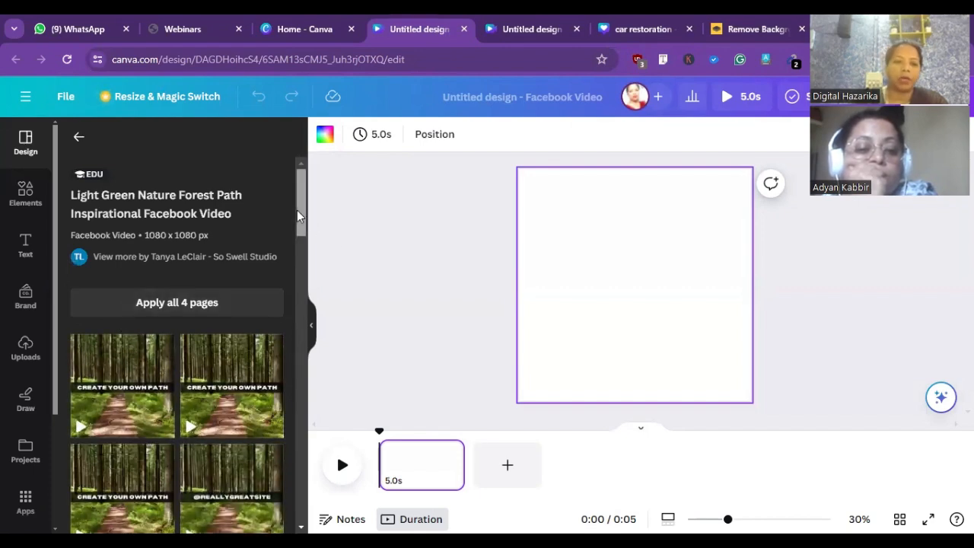
scroll(295, 213, down, 3)
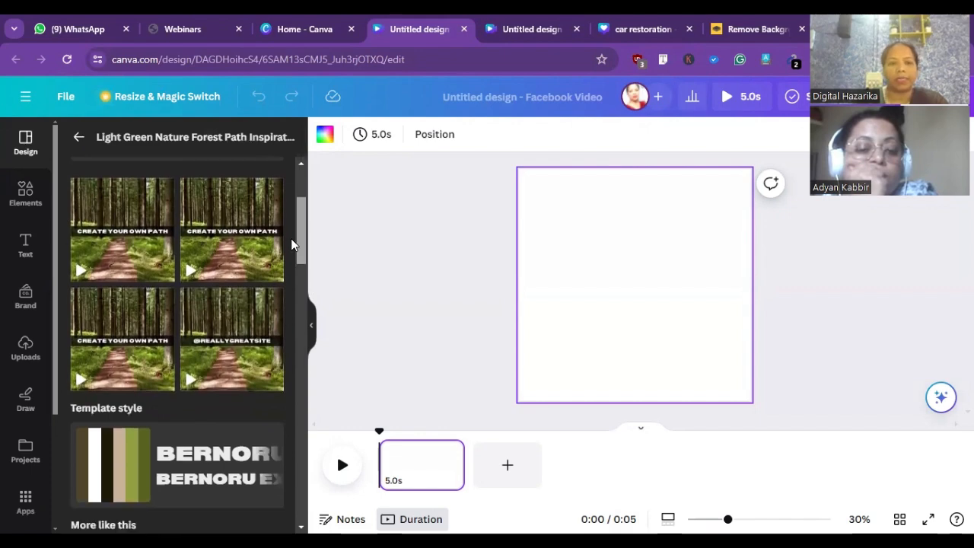
scroll(290, 238, up, 3)
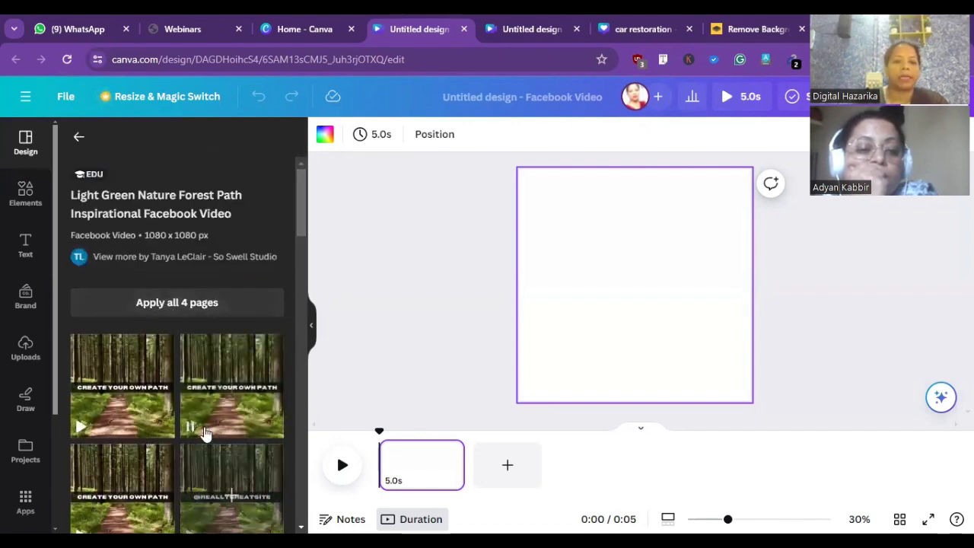
click(76, 138)
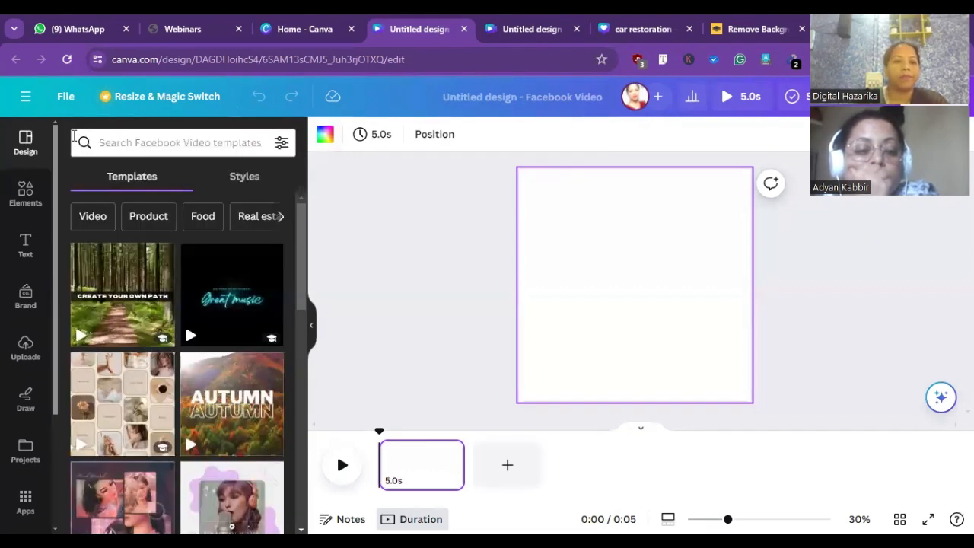
- Search the Facebook Video templates for "car video" and browse through the results
click(152, 142)
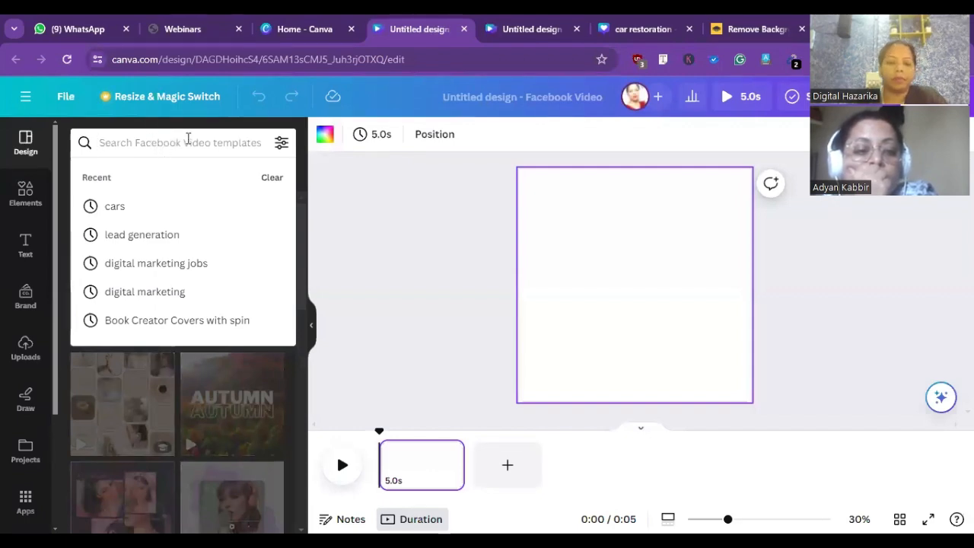
text(car)
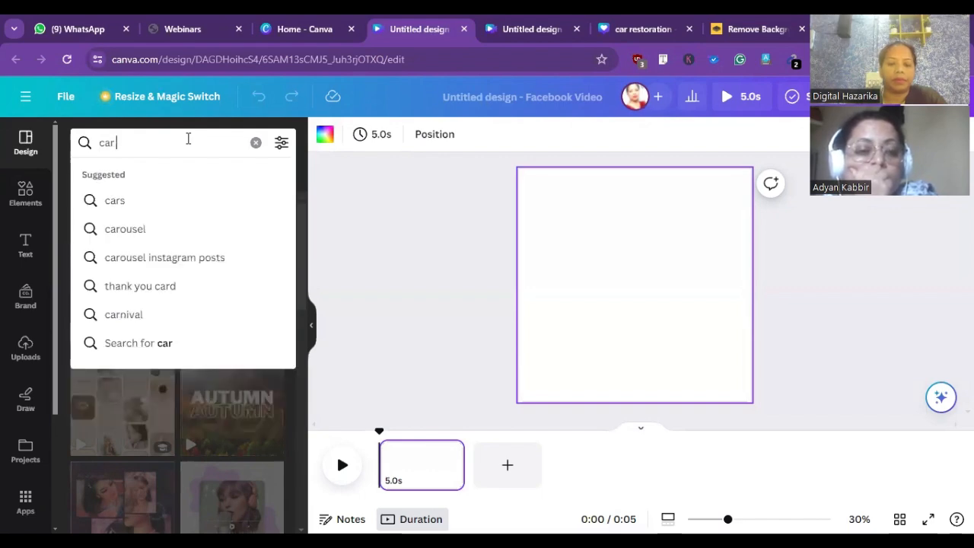
text( vide)
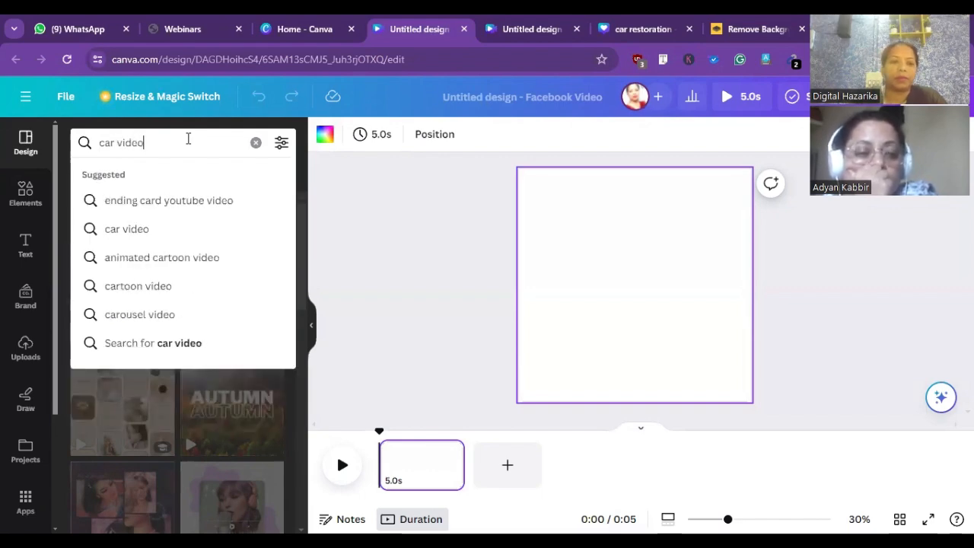
text(o)
key(Return)
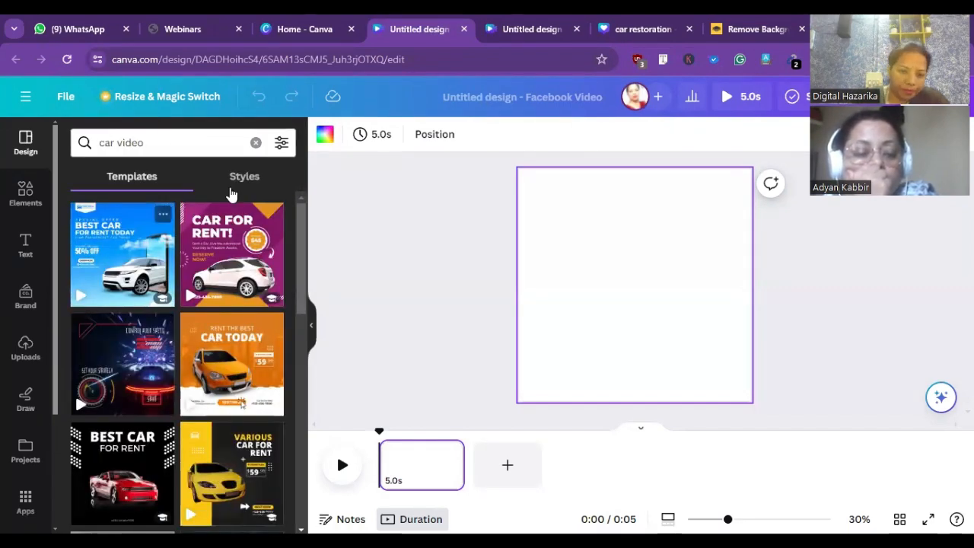
scroll(302, 320, down, 1)
drag(302, 321, 289, 474)
scroll(288, 474, down, 3)
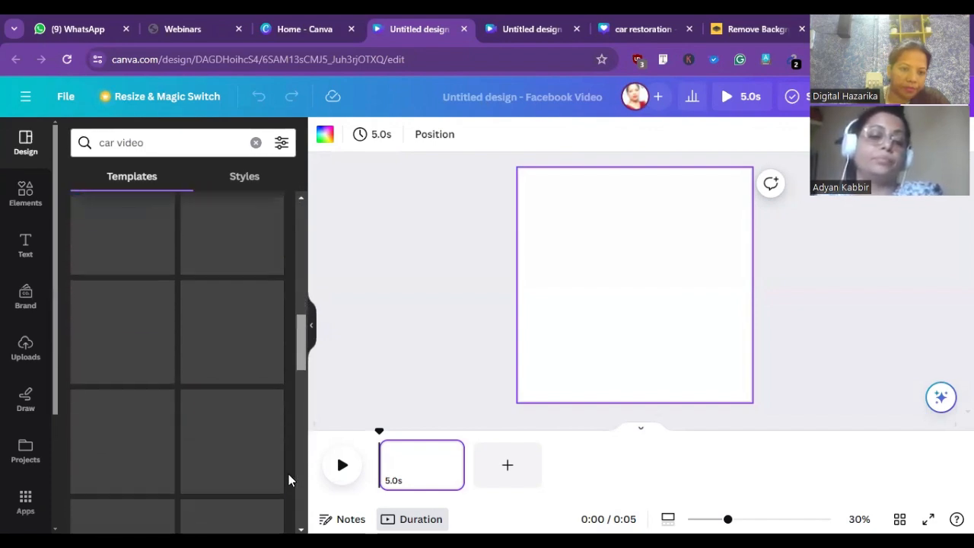
- Apply the Blue Modern Best Car for Sale Facebook Video template to the blank page
scroll(286, 467, up, 5)
scroll(286, 459, up, 2)
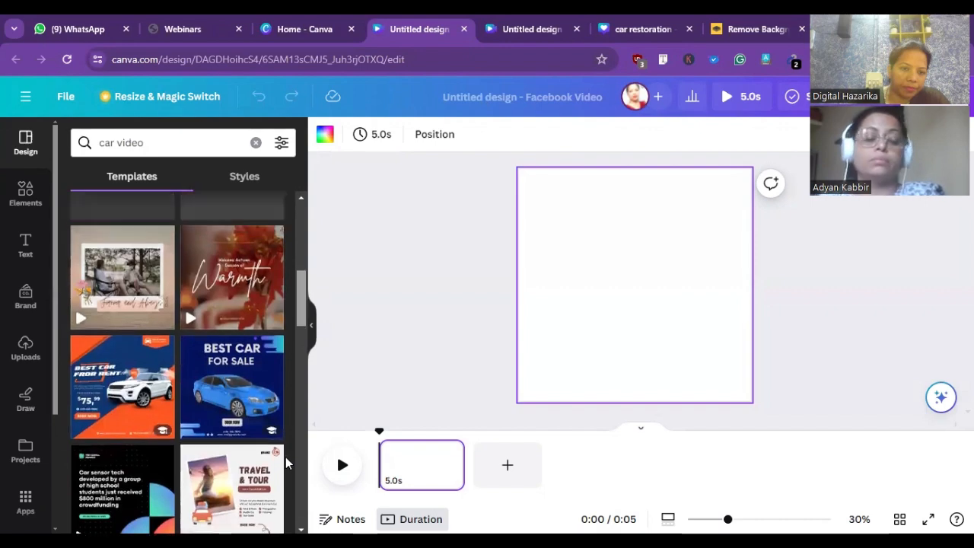
click(248, 407)
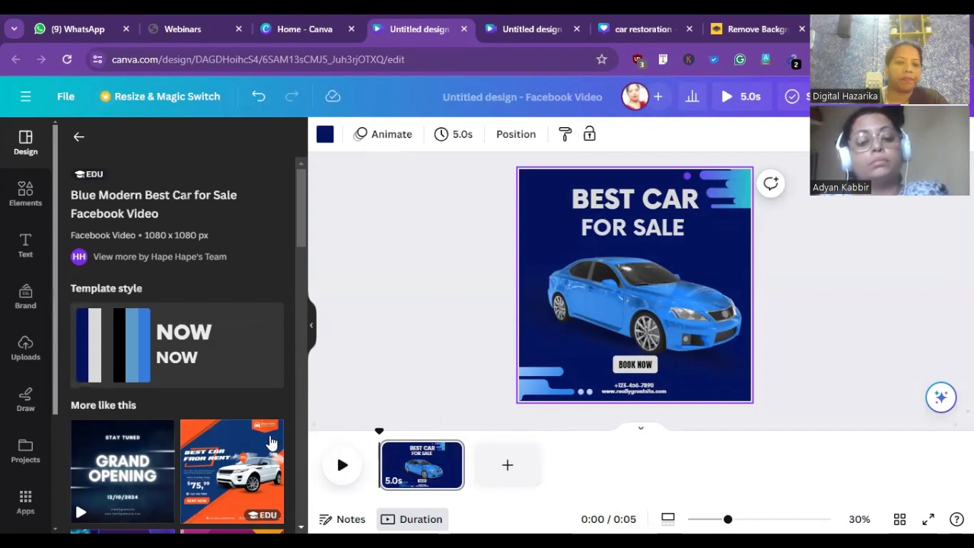
- Replace the page's design with the similar Purple and Yellow Minimalist Car For Rent Facebook Video template and play it through
drag(299, 226, 305, 289)
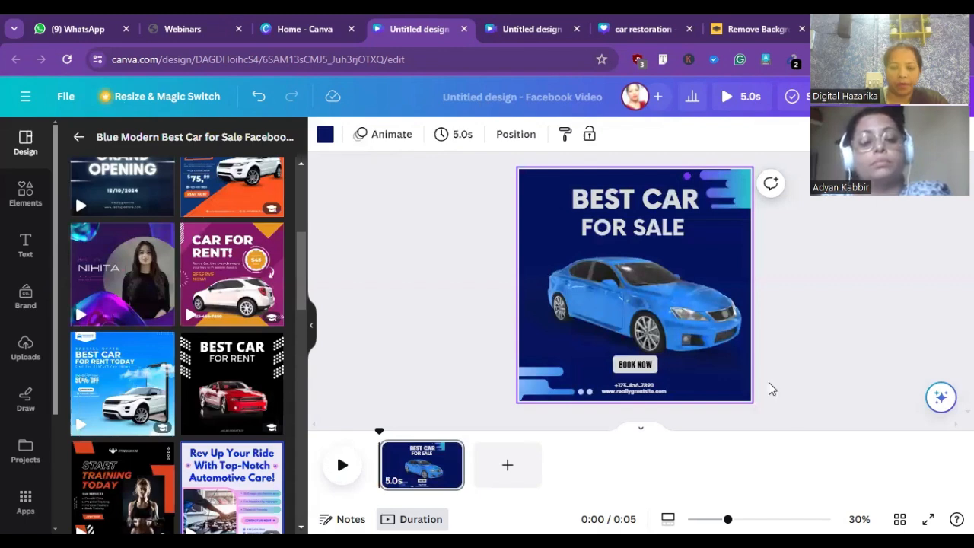
click(470, 466)
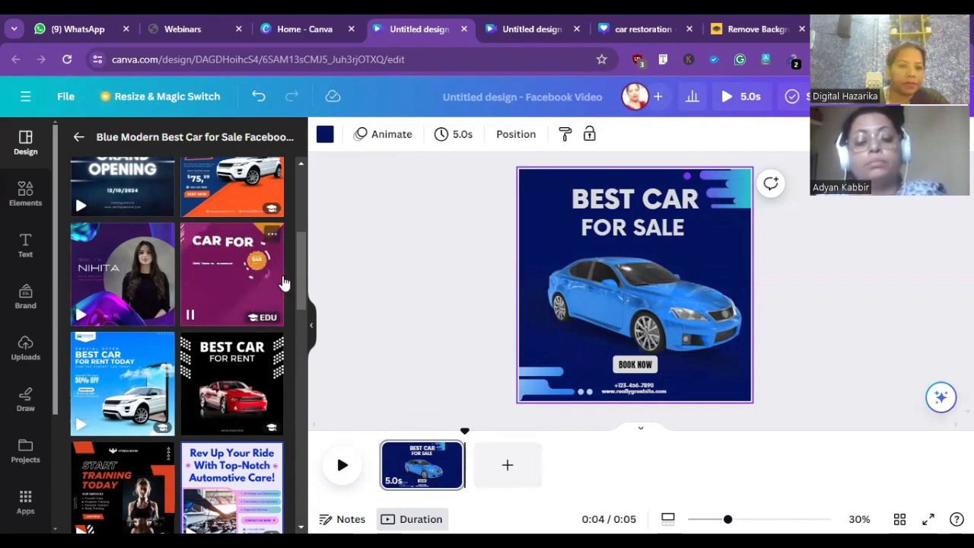
click(201, 298)
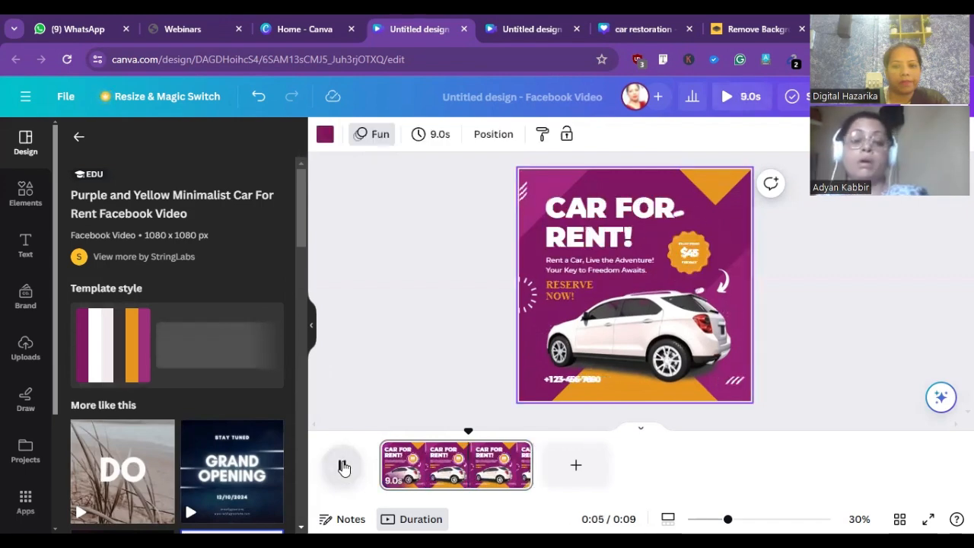
click(343, 468)
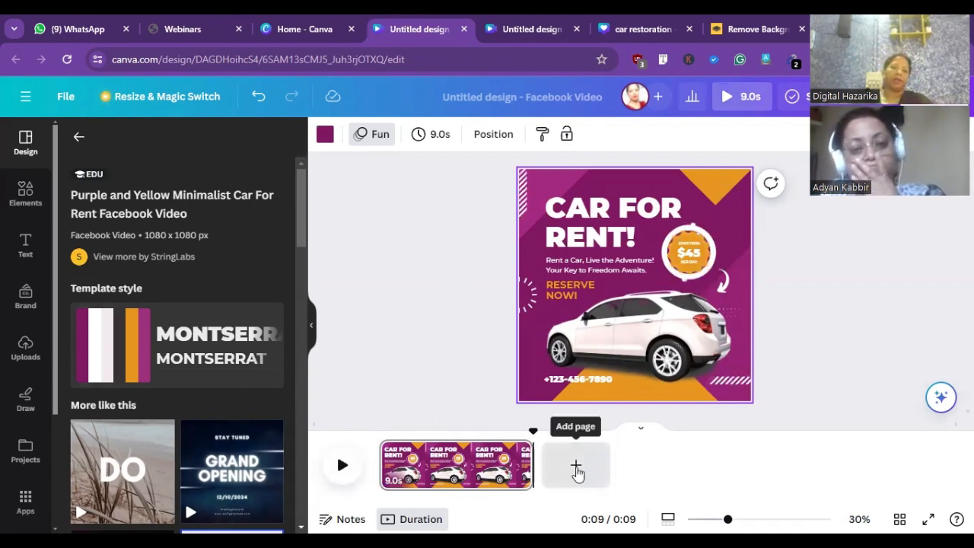
click(343, 470)
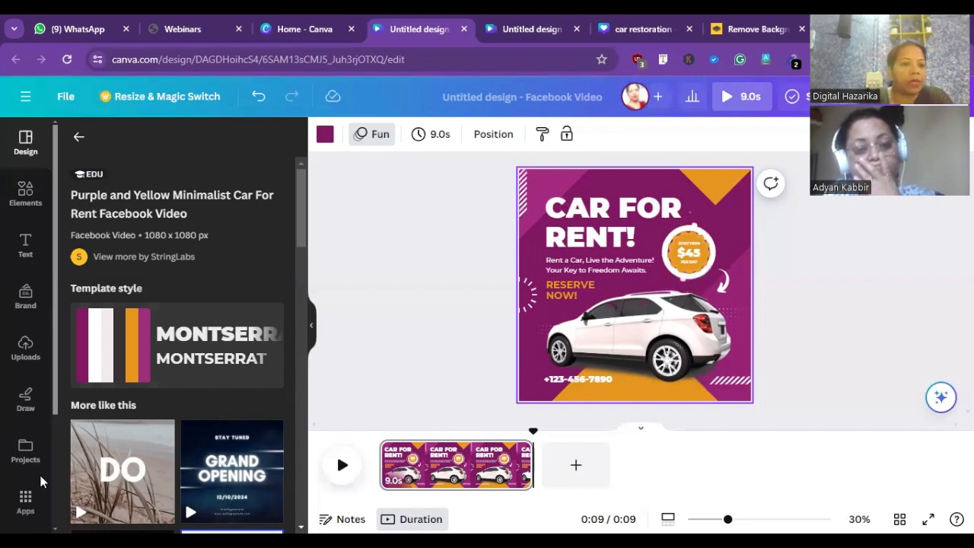
- Preview the On a Sunny Day audio track, add it to the video and place it along the full 9.0 s first page
scroll(43, 487, down, 2)
scroll(23, 473, down, 1)
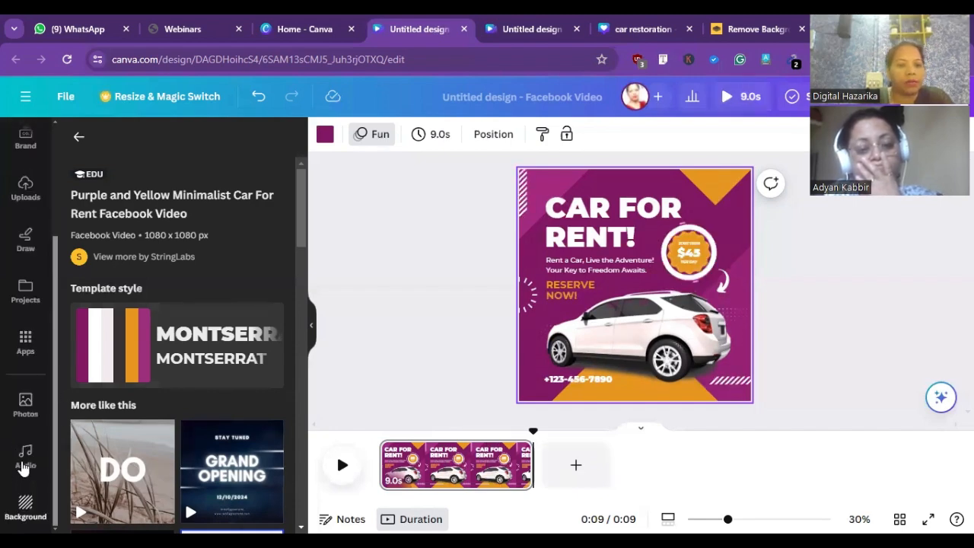
click(23, 461)
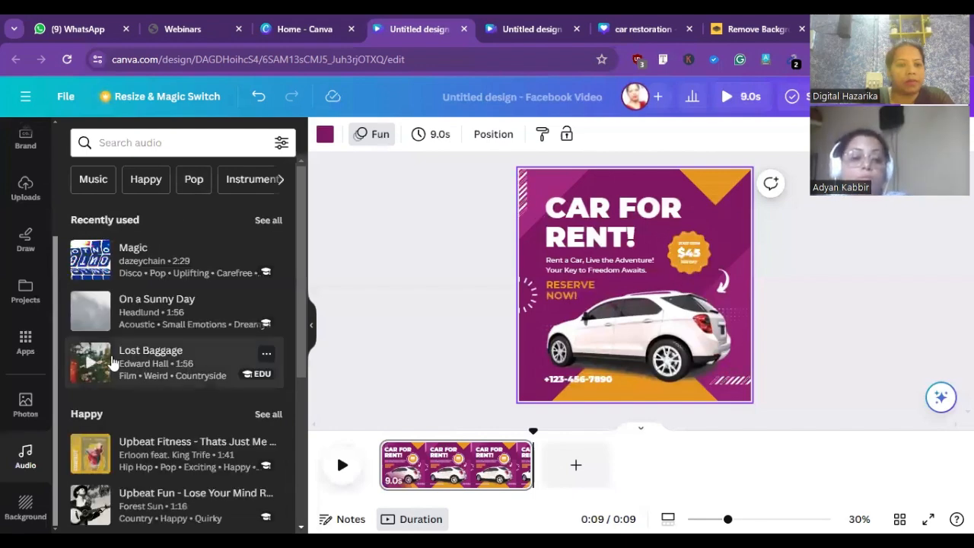
click(92, 316)
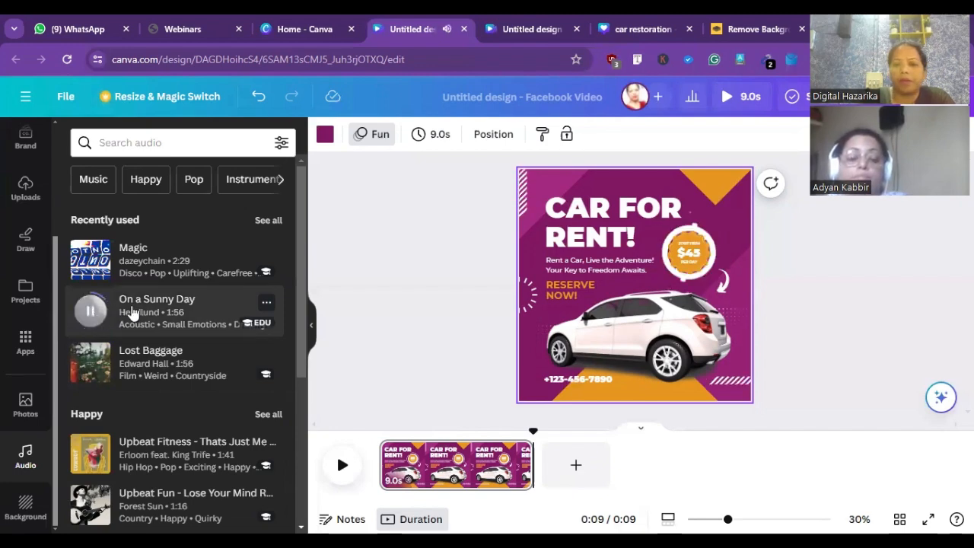
click(131, 312)
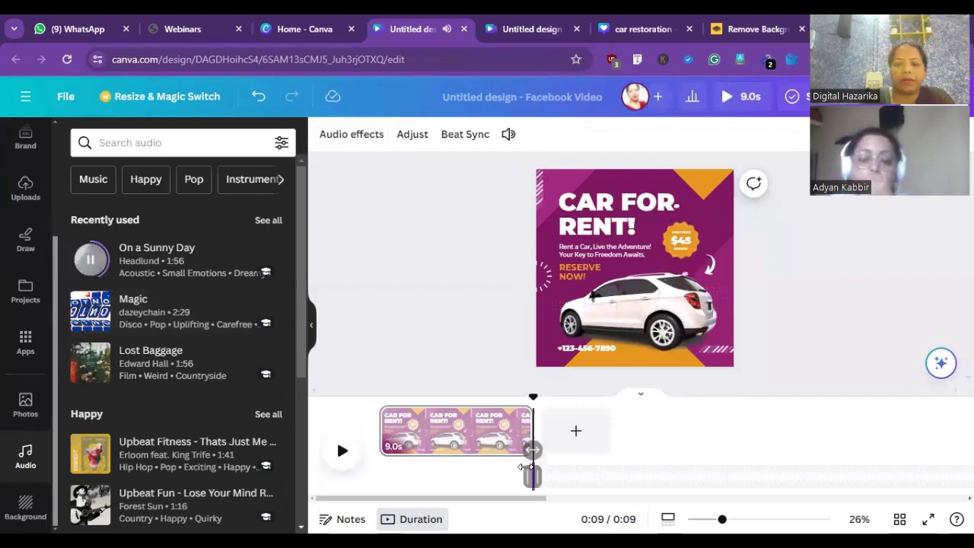
click(525, 467)
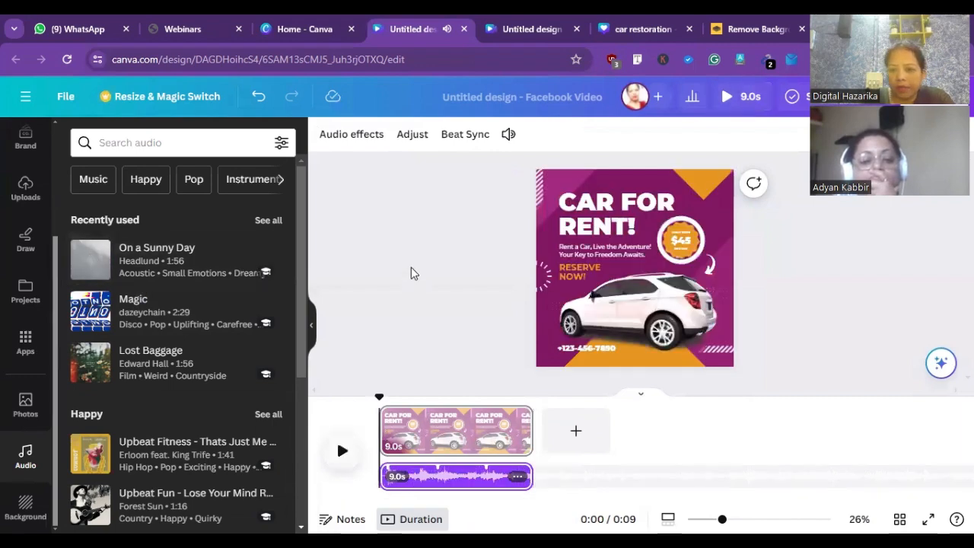
- Add a second page and apply the Black Orange Modern Rent Car Animated Instagram Post Video template to it
click(576, 432)
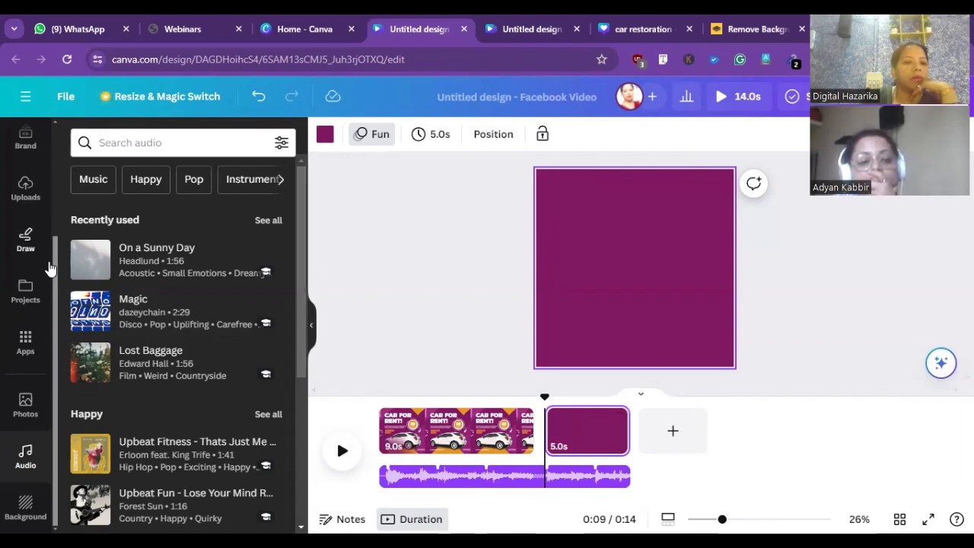
scroll(56, 258, up, 1)
scroll(31, 198, up, 2)
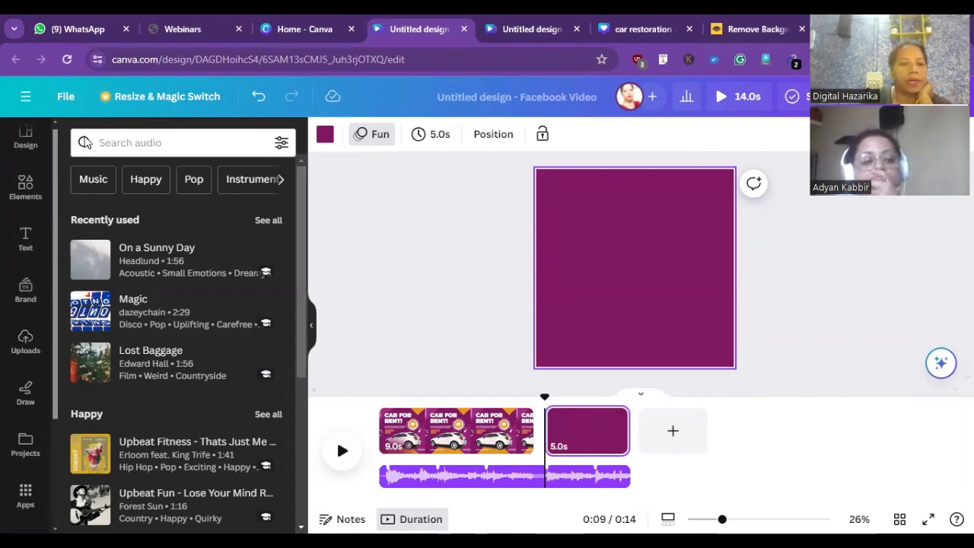
click(26, 143)
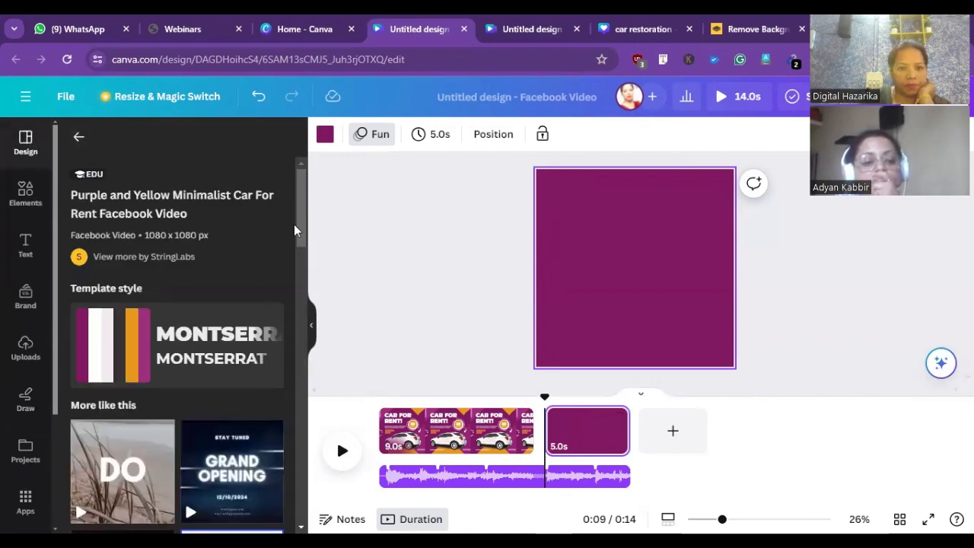
drag(298, 238, 280, 430)
scroll(280, 431, down, 2)
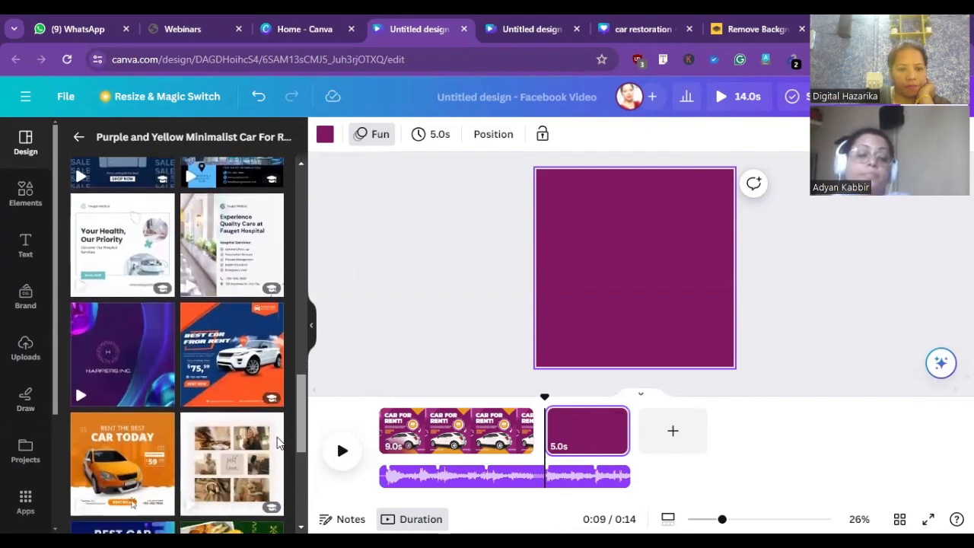
scroll(281, 449, down, 3)
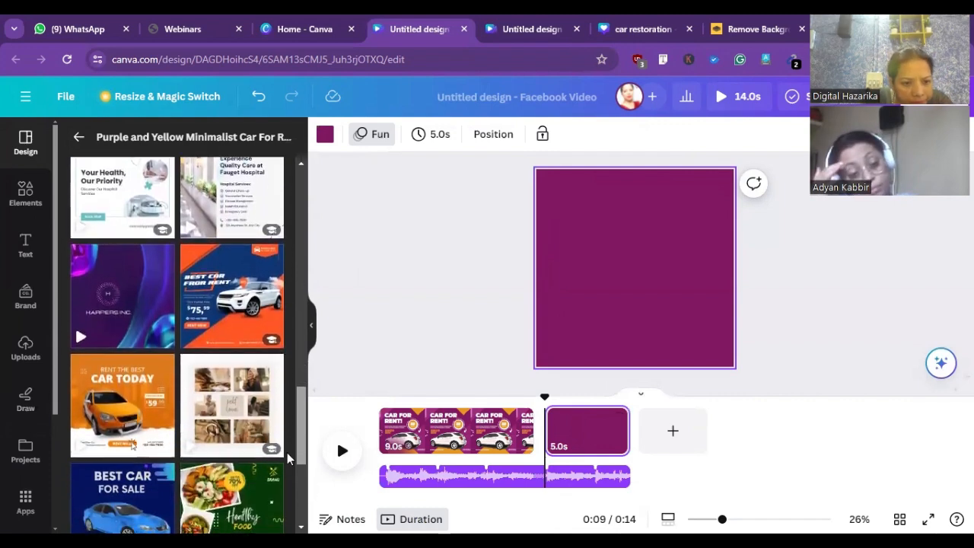
click(130, 373)
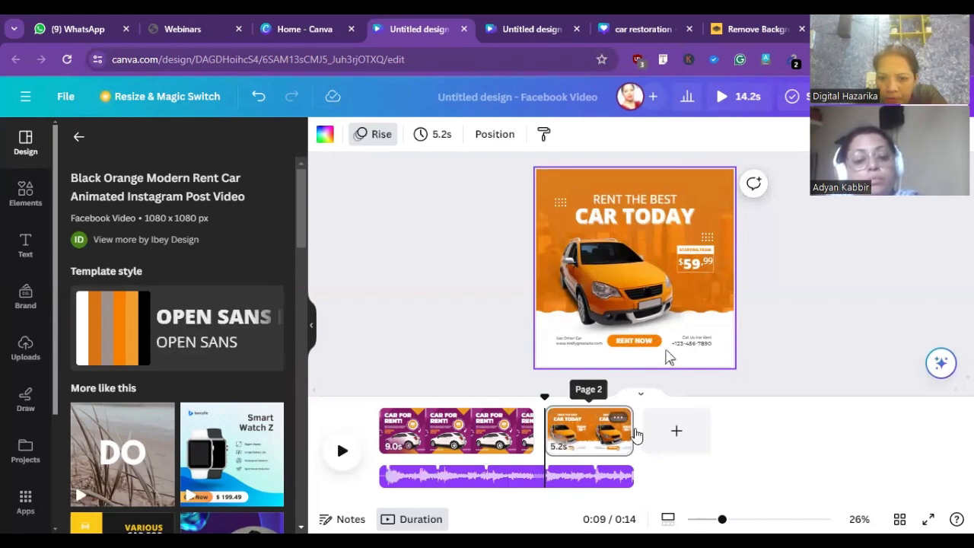
- Lengthen the second page to 8.5 s on the timeline and play the video
drag(633, 433, 723, 424)
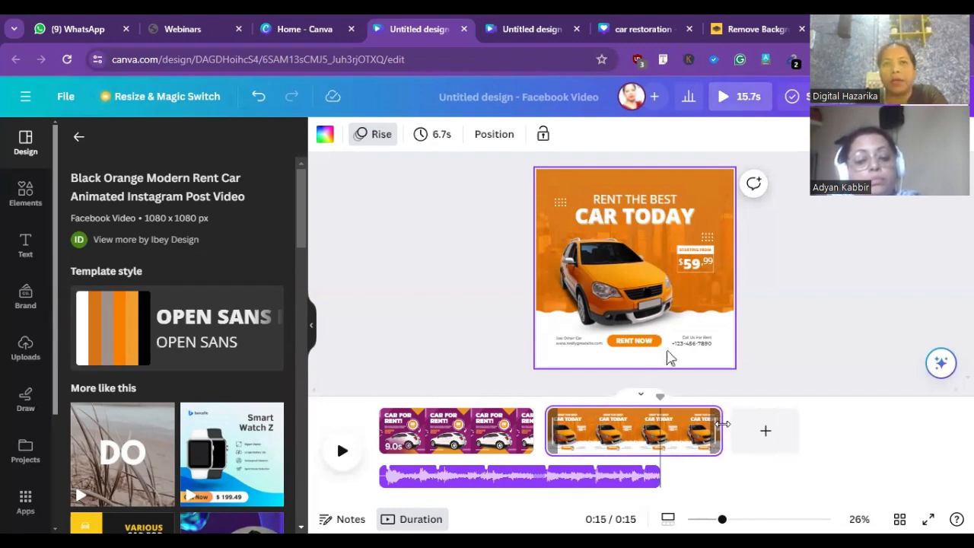
drag(723, 424, 693, 422)
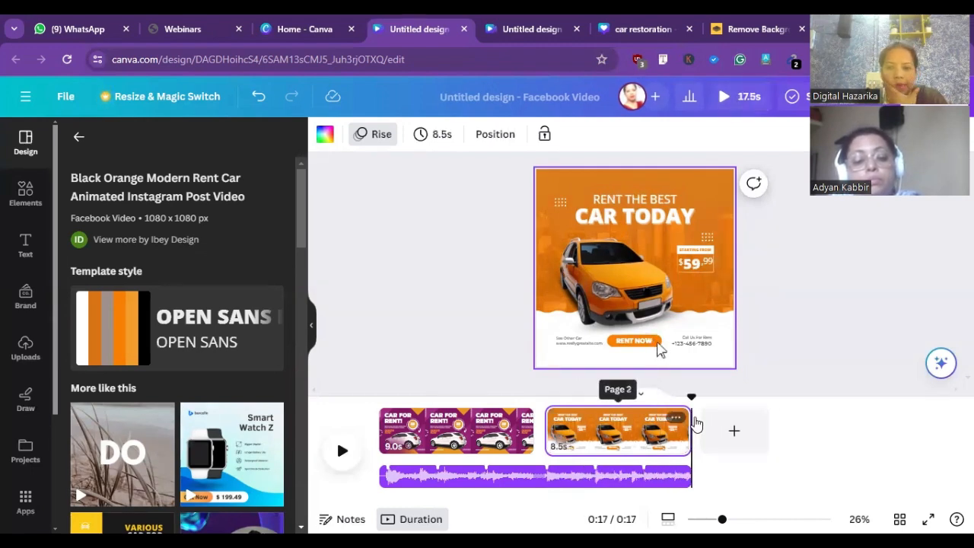
click(533, 428)
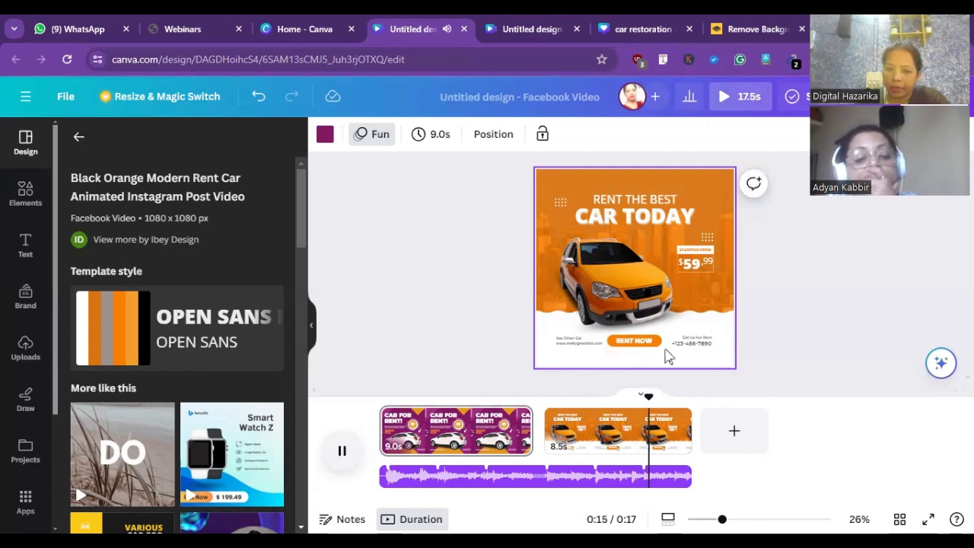
- Trim the On a Sunny Day track to 9.0 s so that it ends with the first page
click(548, 478)
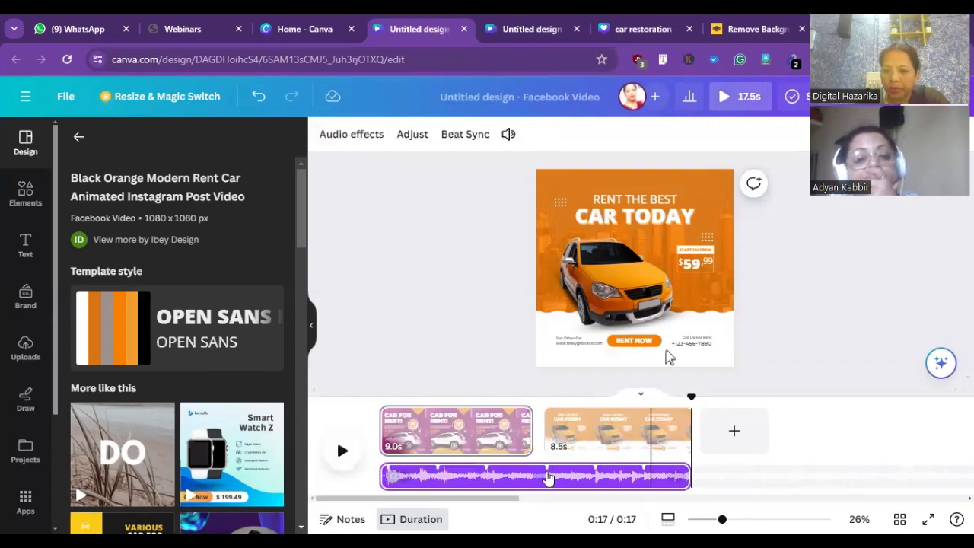
drag(688, 477, 543, 473)
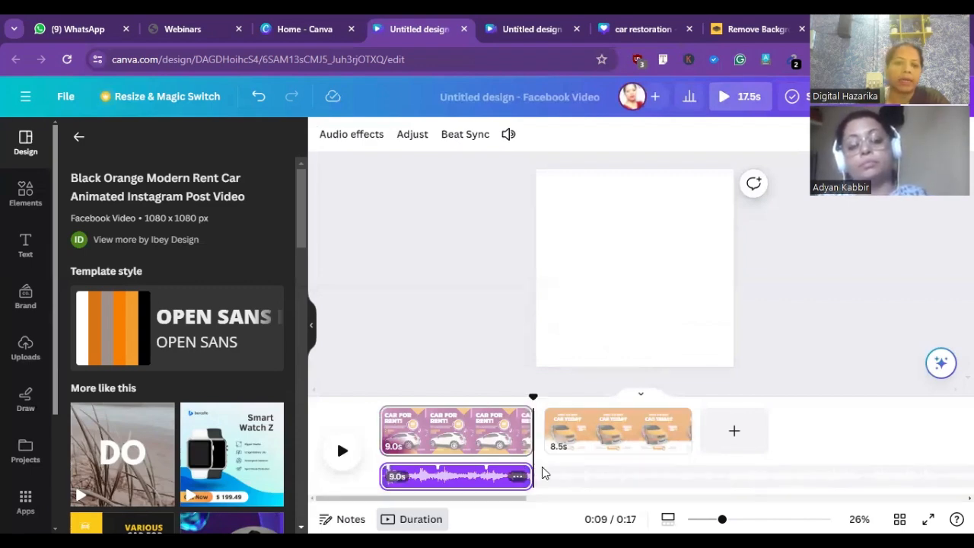
click(551, 470)
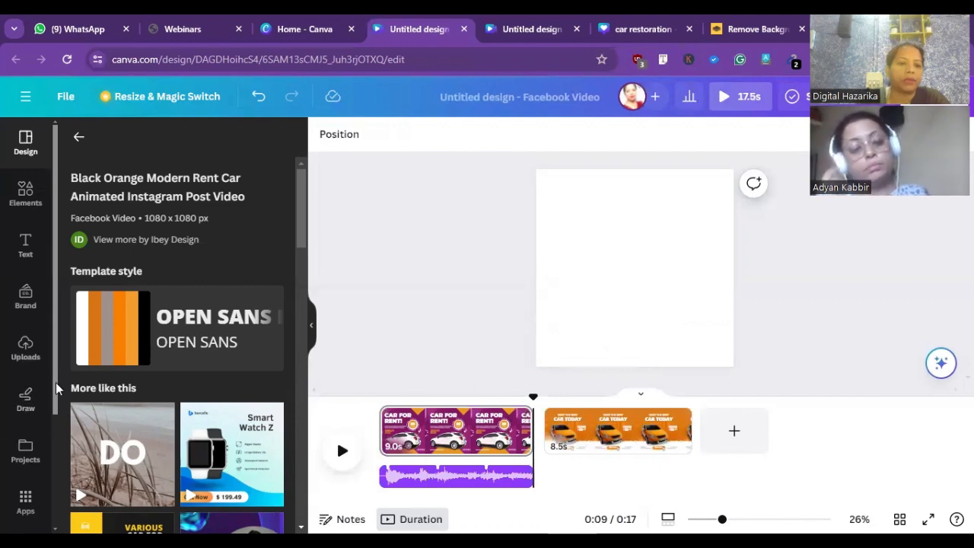
- Browse the audio library down to the Piano category and preview the Calm - River Fog (instrumental) track
scroll(60, 410, down, 1)
scroll(30, 476, down, 3)
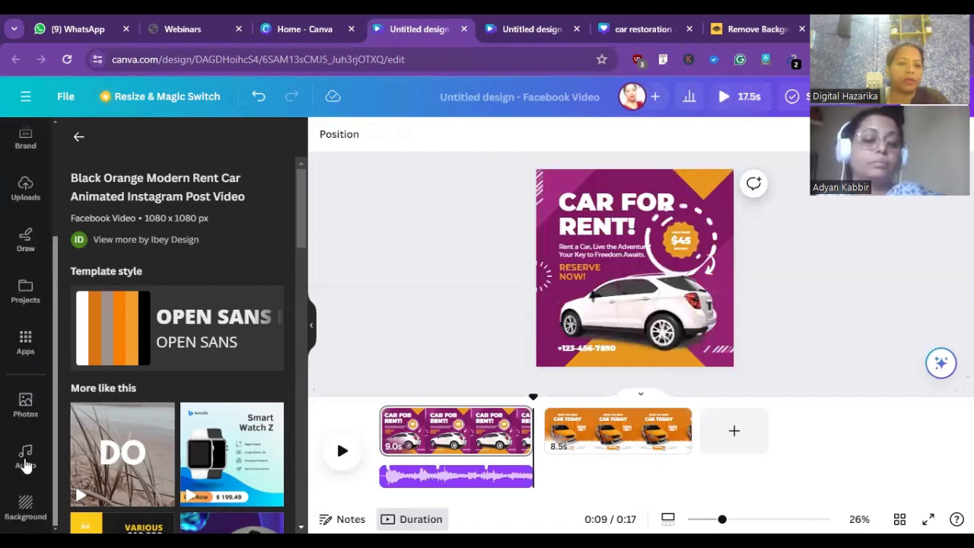
click(28, 455)
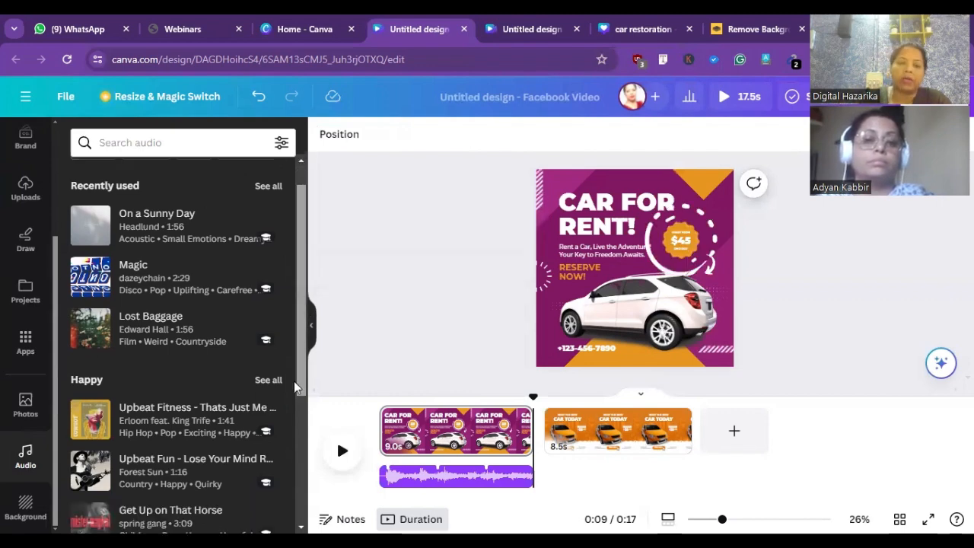
scroll(300, 410, down, 3)
scroll(305, 441, down, 1)
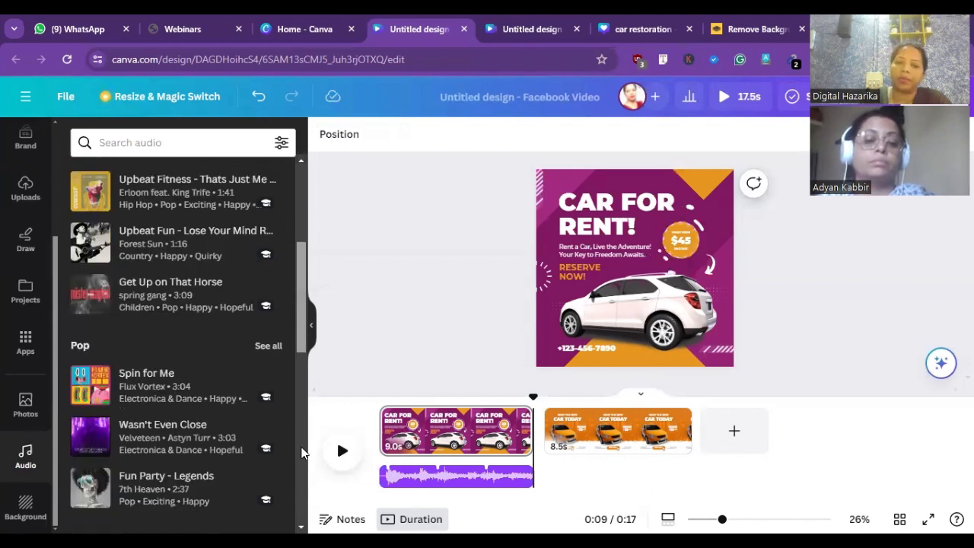
scroll(296, 466, down, 2)
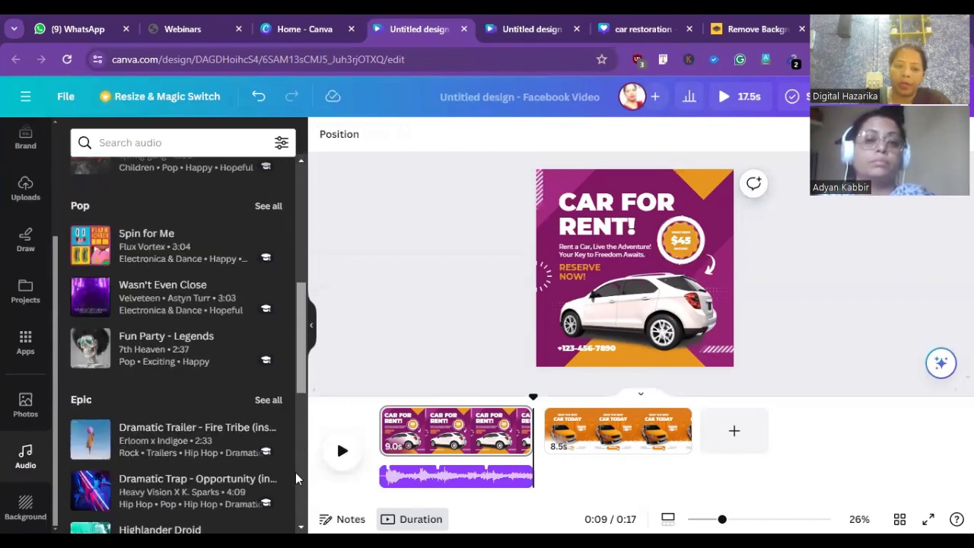
scroll(295, 473, down, 2)
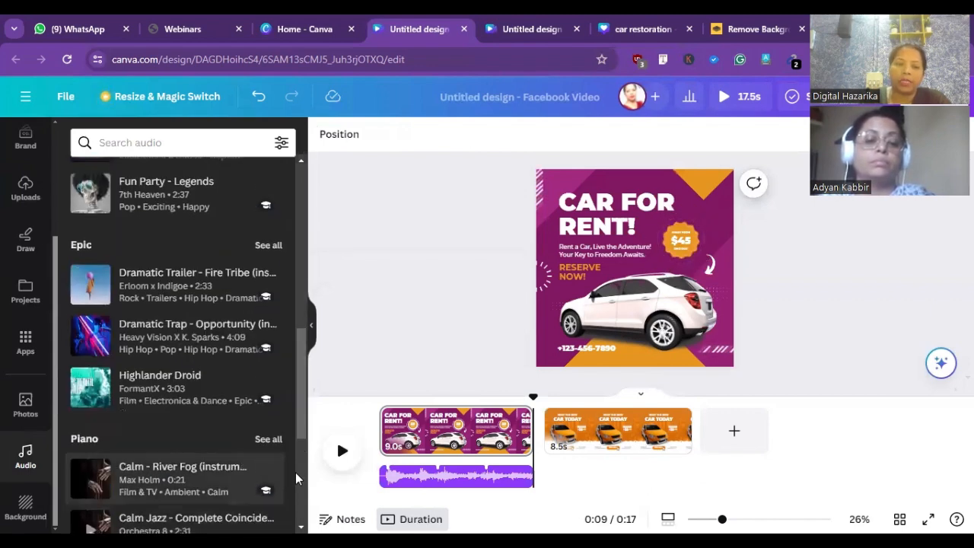
click(92, 478)
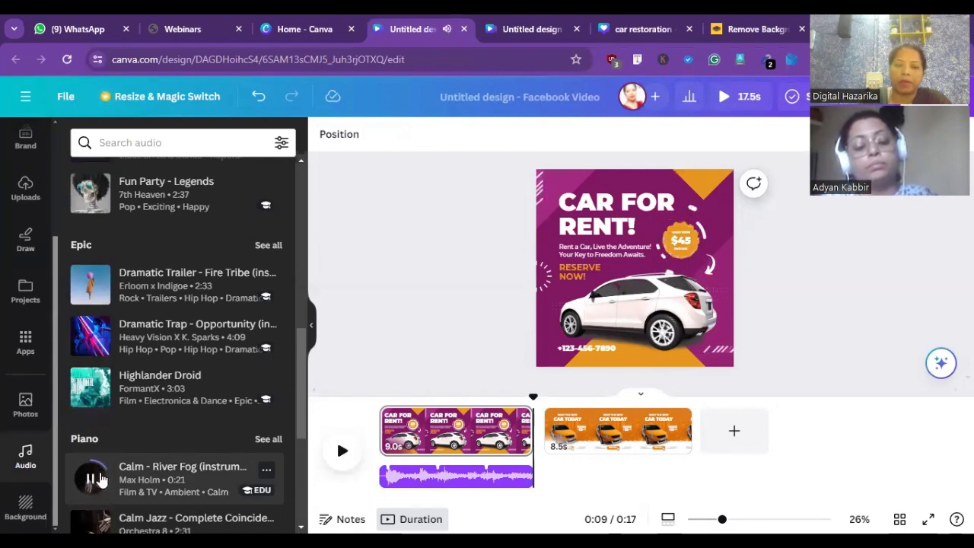
click(98, 478)
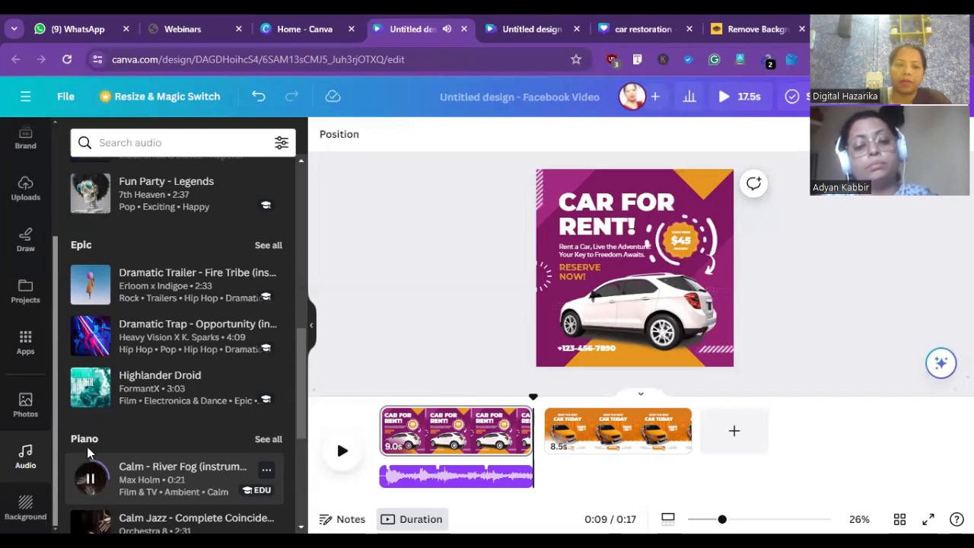
- Preview the Highlander Droid track, add it under the 8.5 s second page and undo the duplicate copy
click(90, 394)
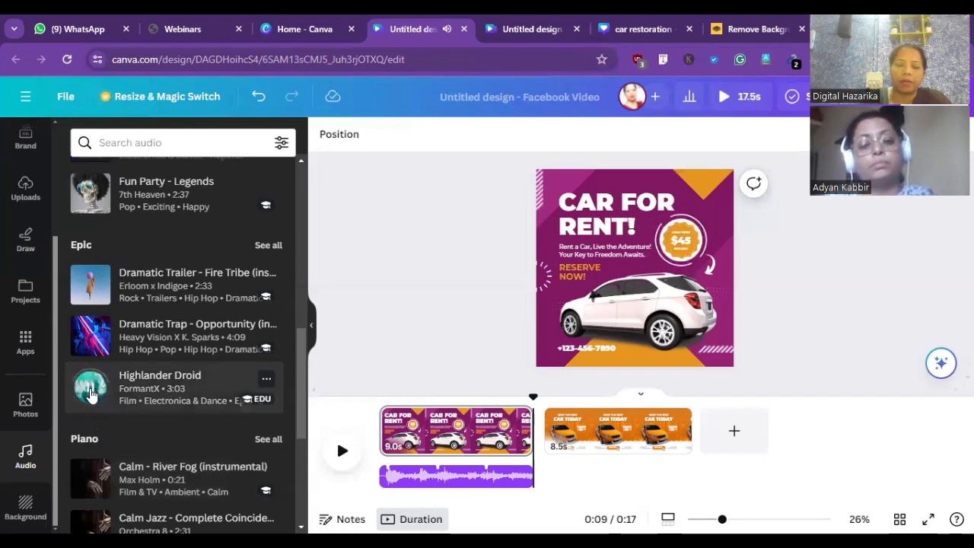
click(139, 394)
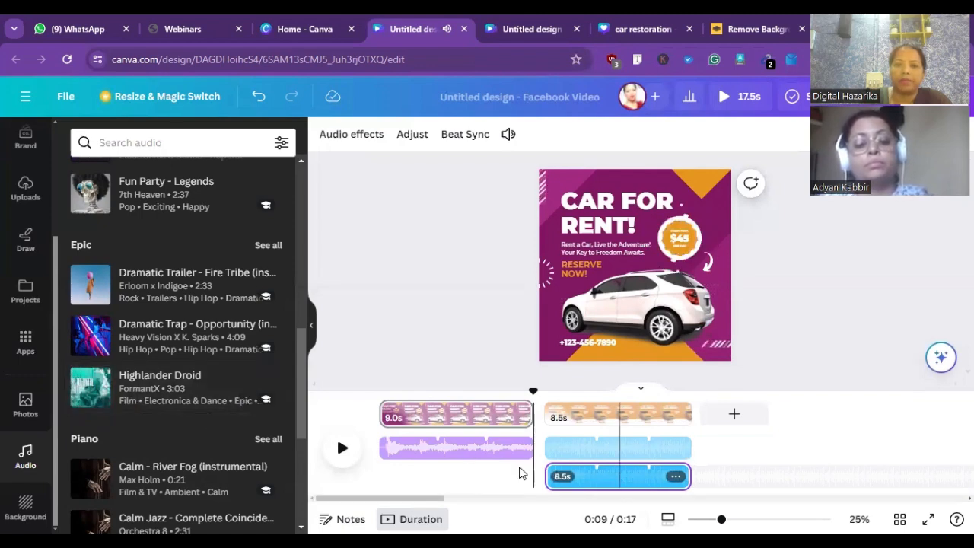
click(259, 96)
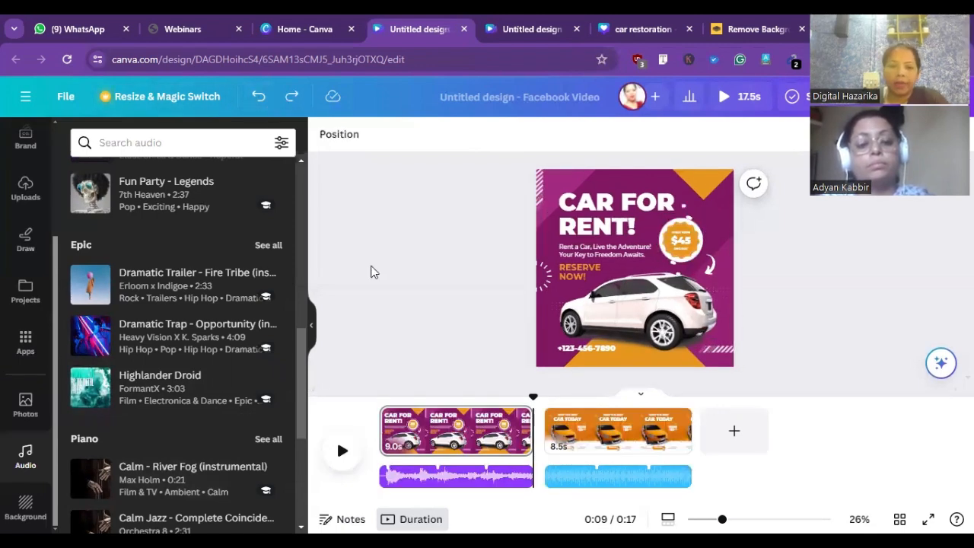
click(367, 439)
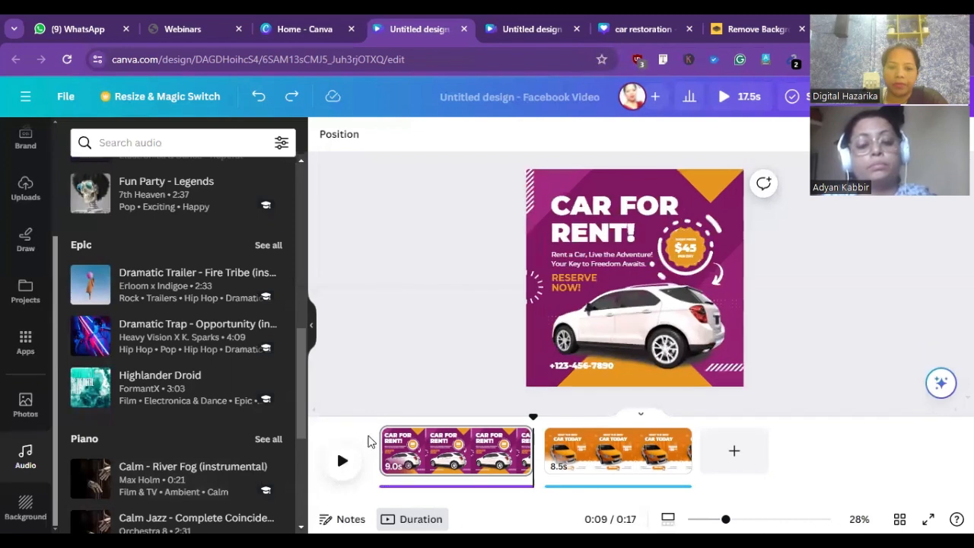
- Play the two-page video from the start to check the music on each page
click(341, 464)
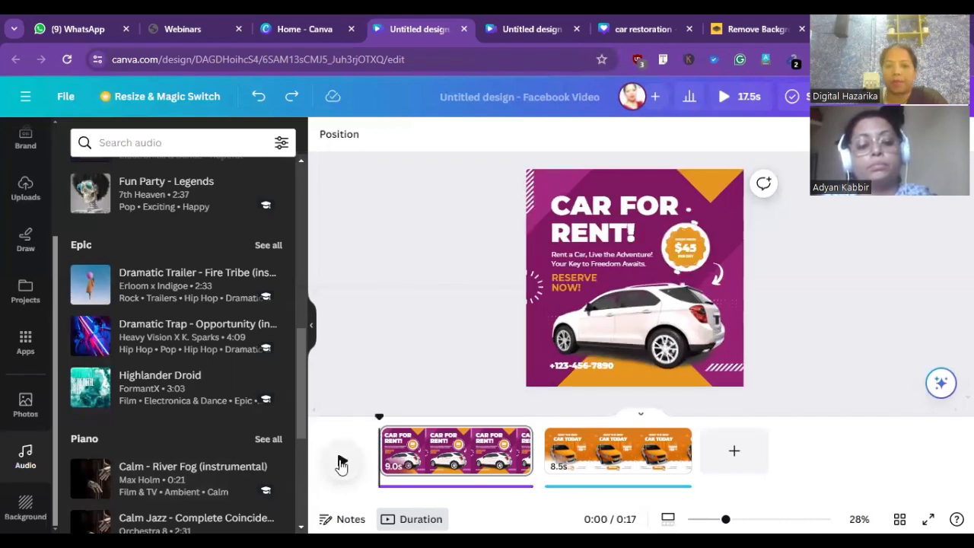
click(341, 465)
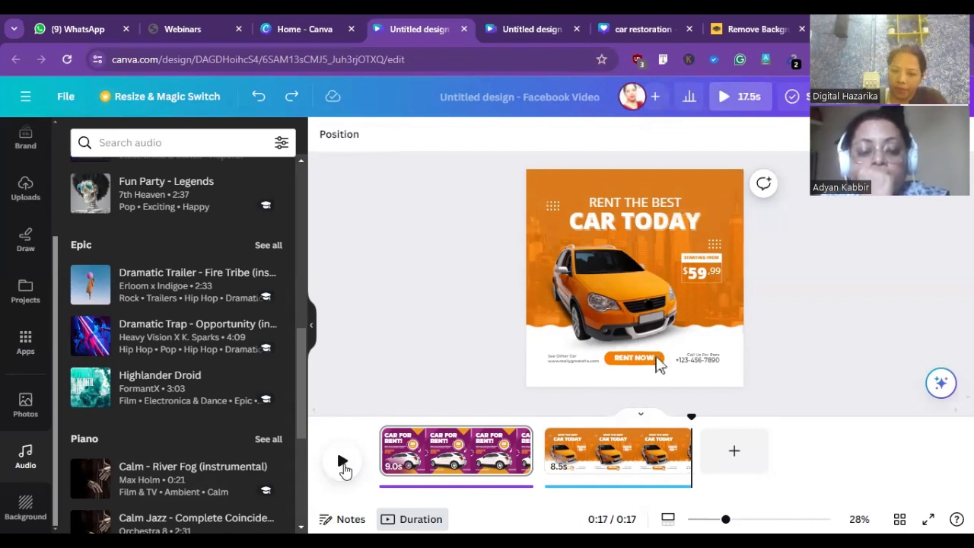
click(344, 462)
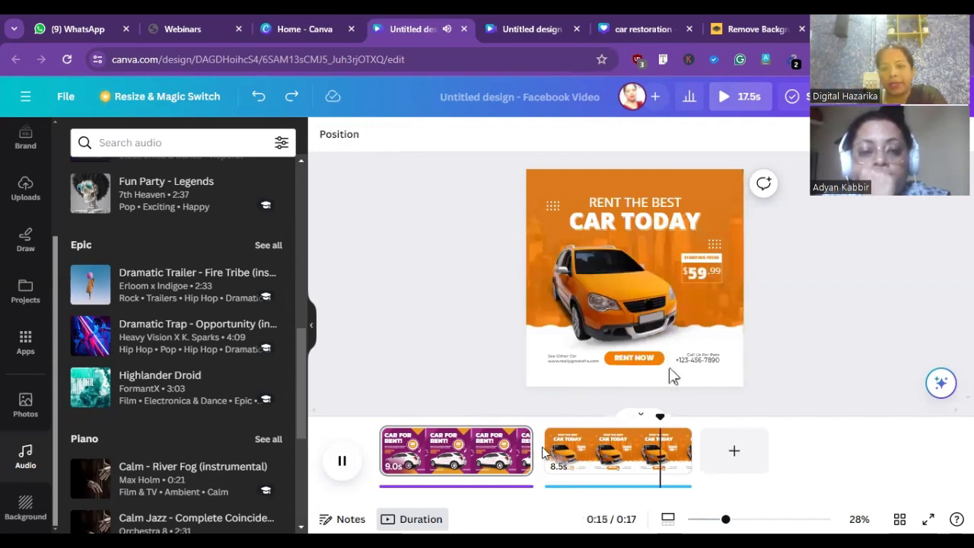
- Insert a blank page between the two car pages, add a Flow transition after the first page, and play the video
mouse_move(546, 448)
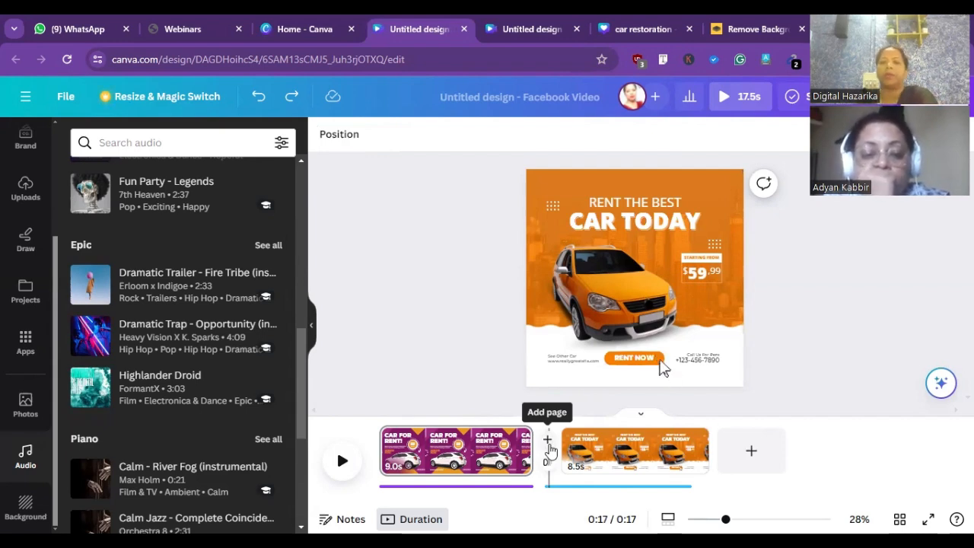
click(548, 445)
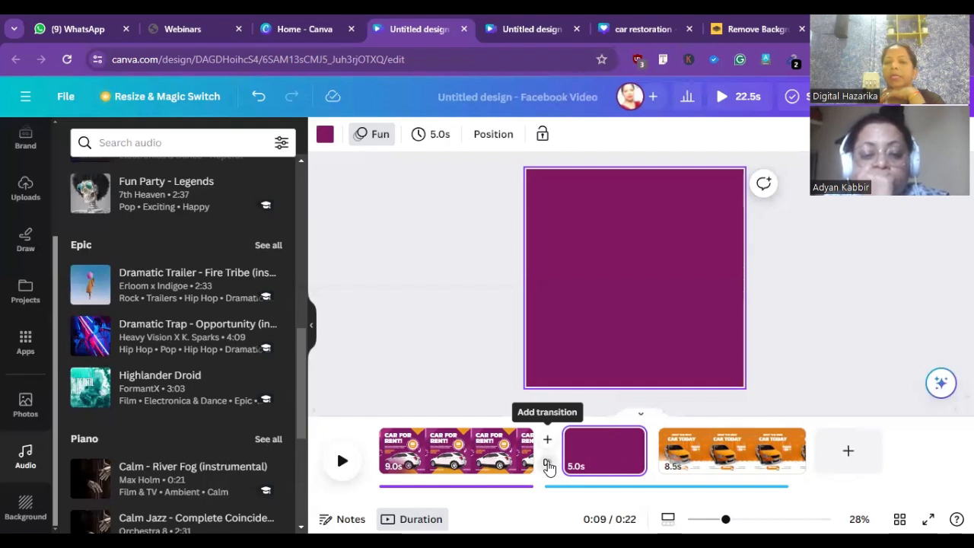
click(548, 466)
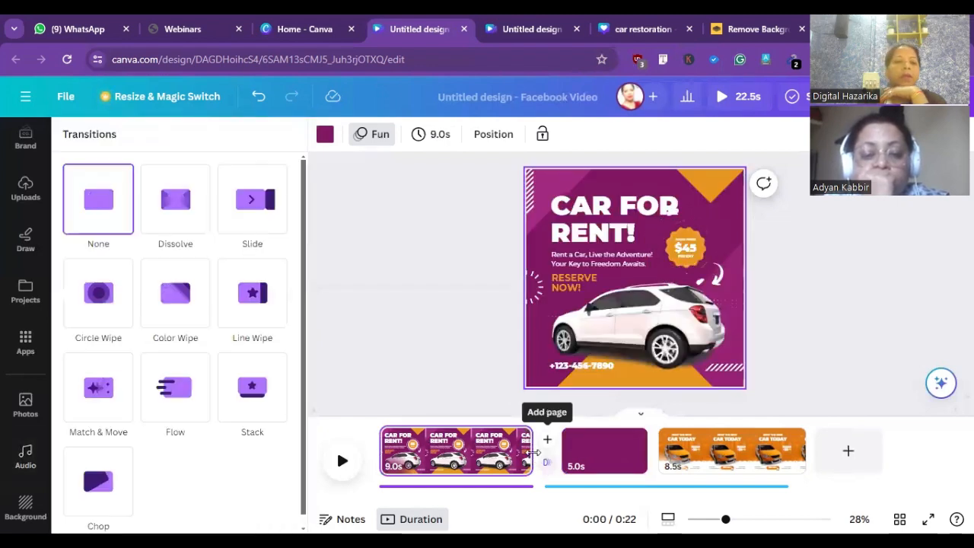
click(172, 391)
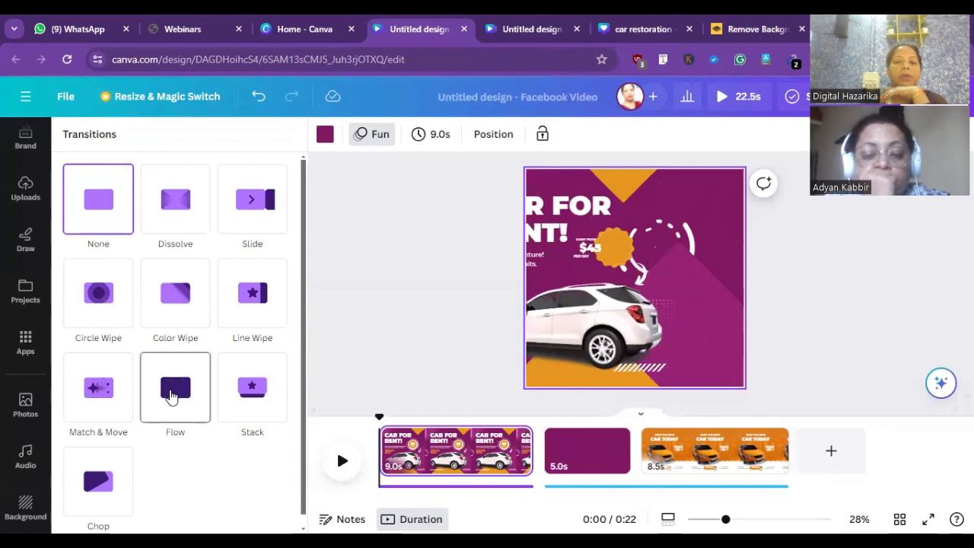
click(171, 393)
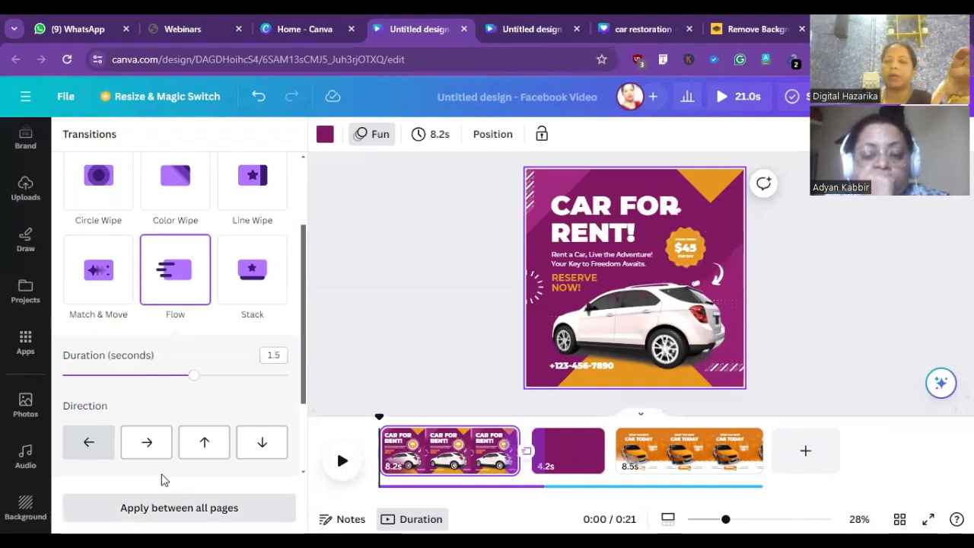
click(342, 462)
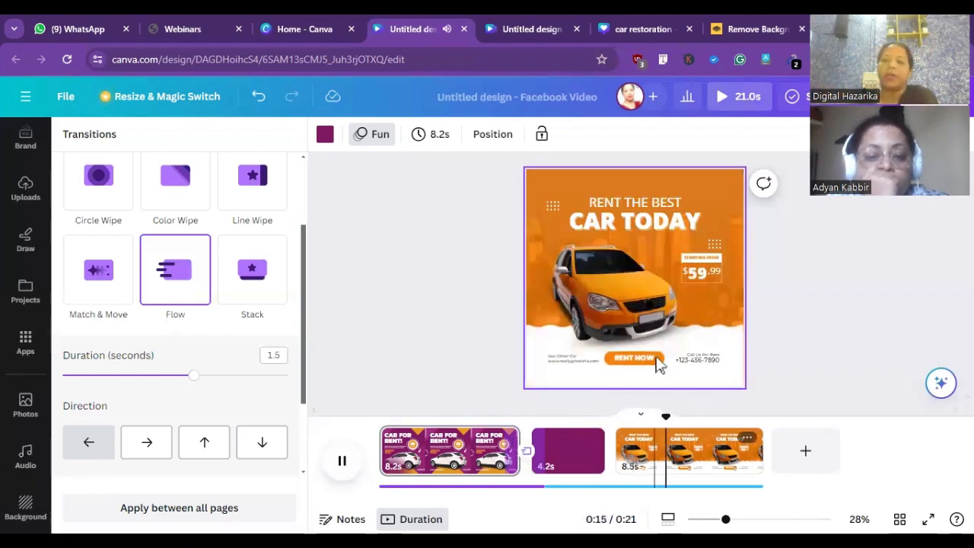
- Add a Circle Wipe transition between the blank page and the orange car page and play the video
click(620, 465)
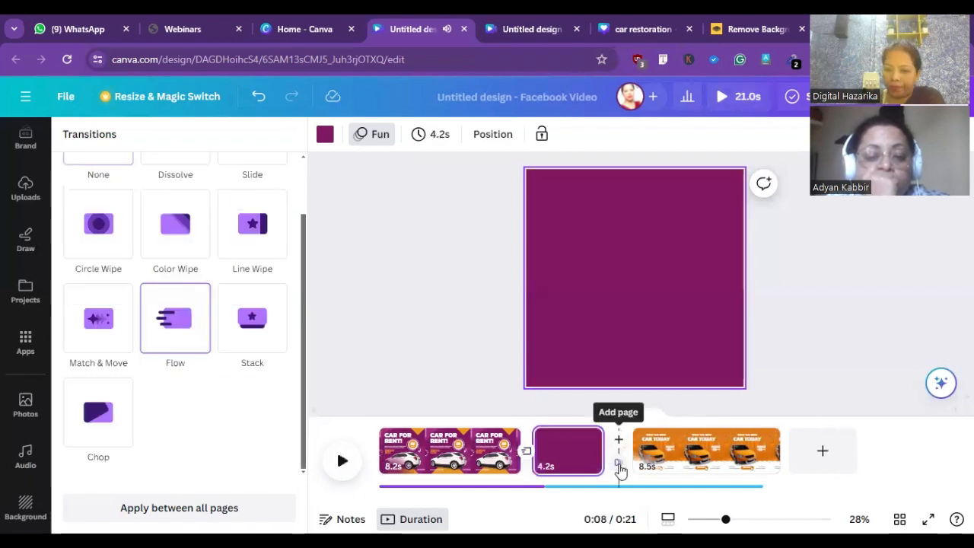
click(107, 340)
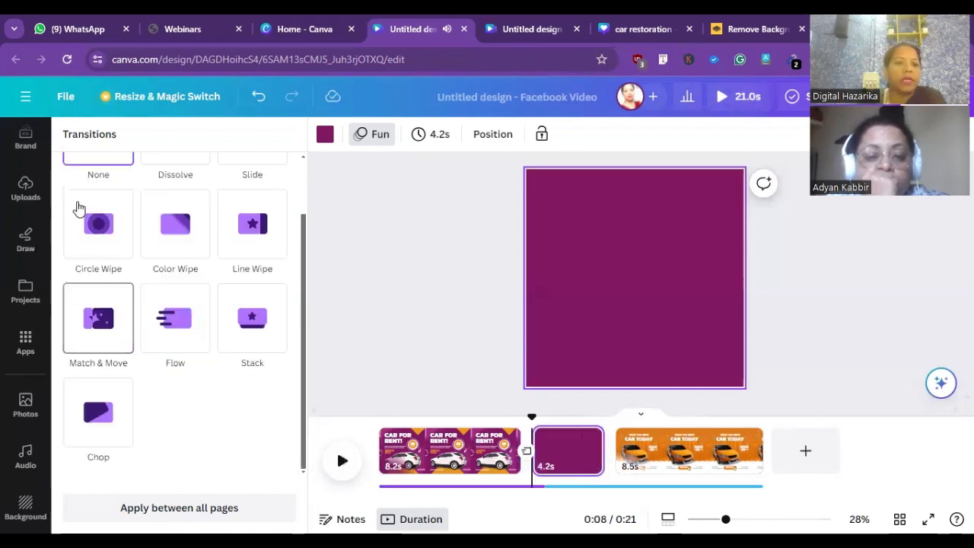
click(101, 234)
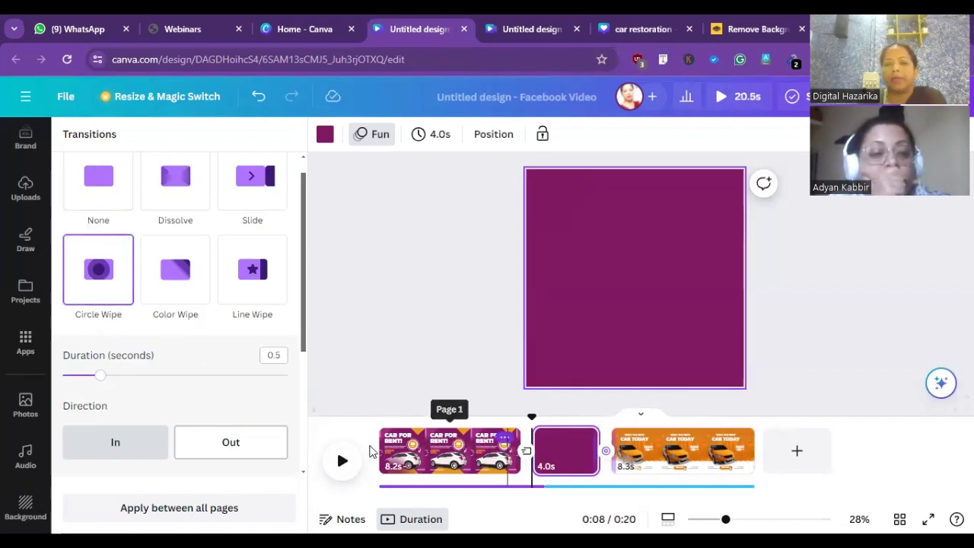
click(344, 462)
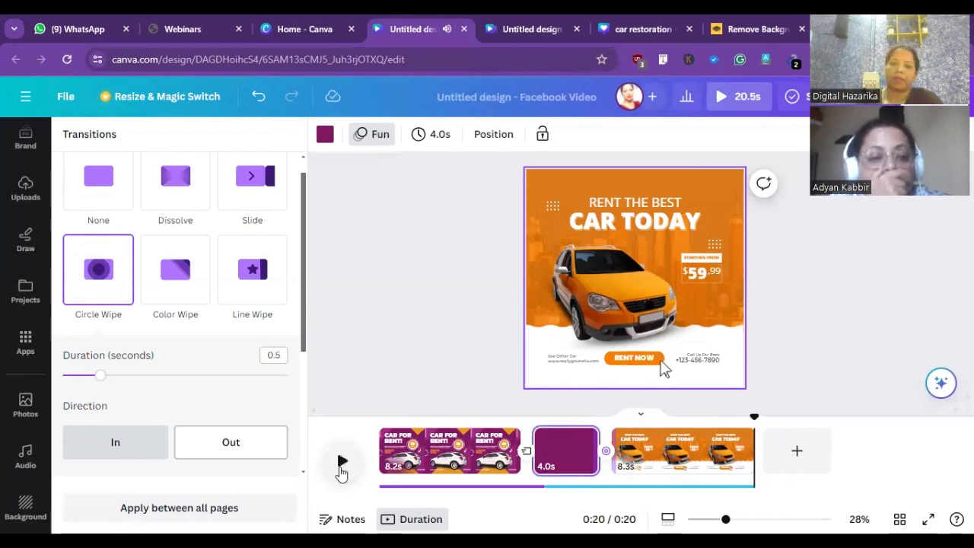
right_click(384, 302)
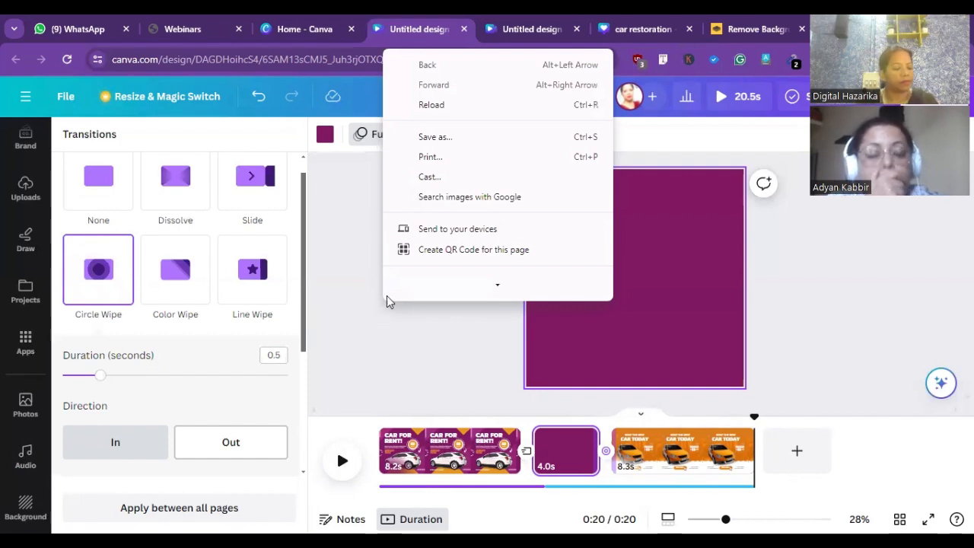
mouse_move(391, 295)
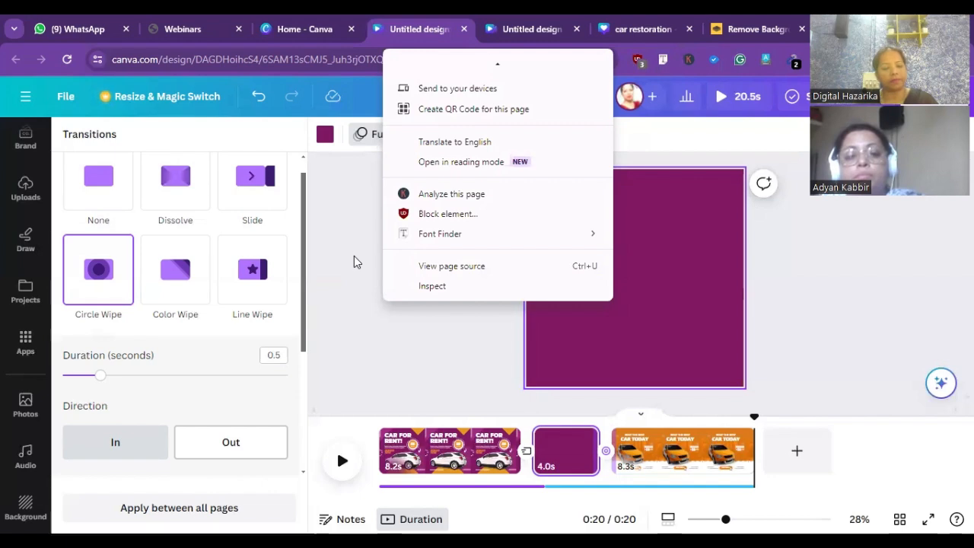
click(349, 220)
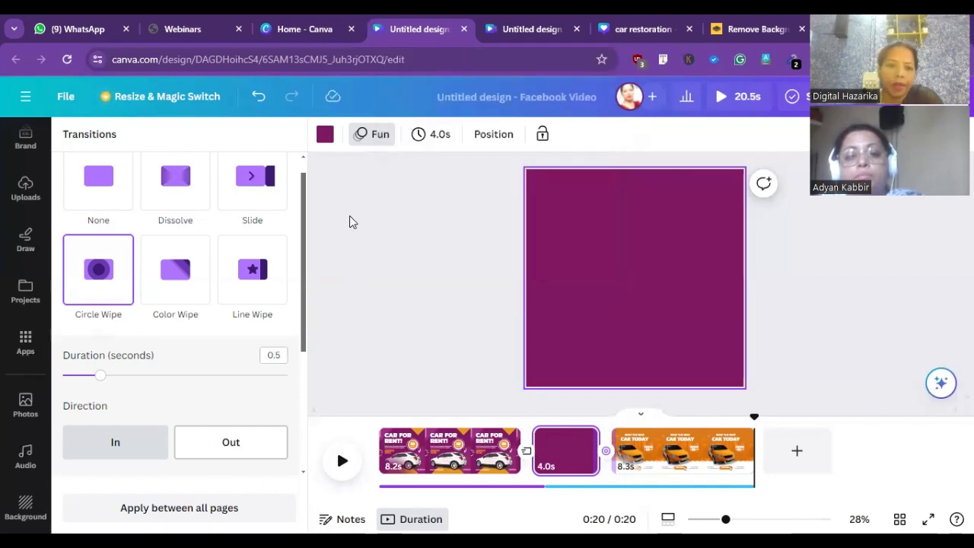
click(349, 220)
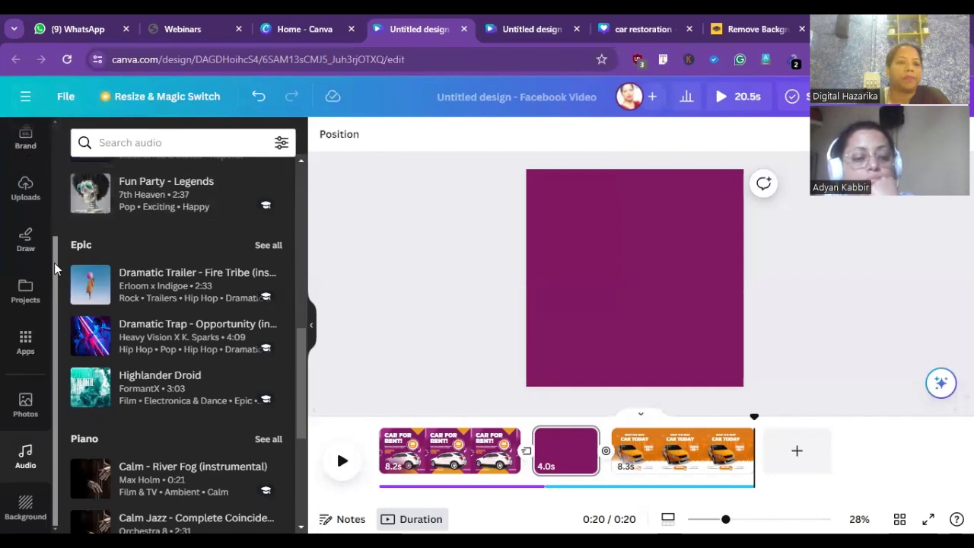
- Search the design templates for "instagram reels video" and apply the AUTUMN template to the blank page
drag(54, 268, 75, 173)
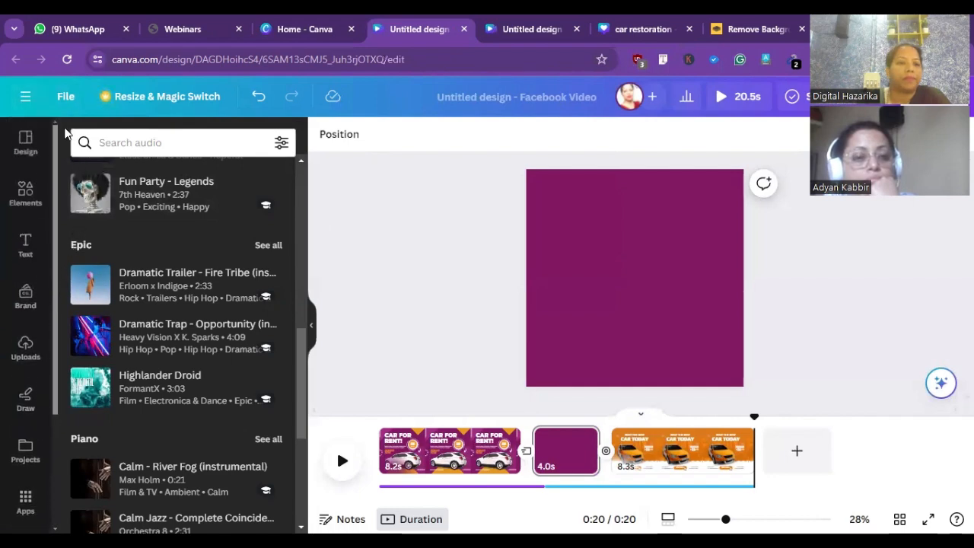
click(25, 141)
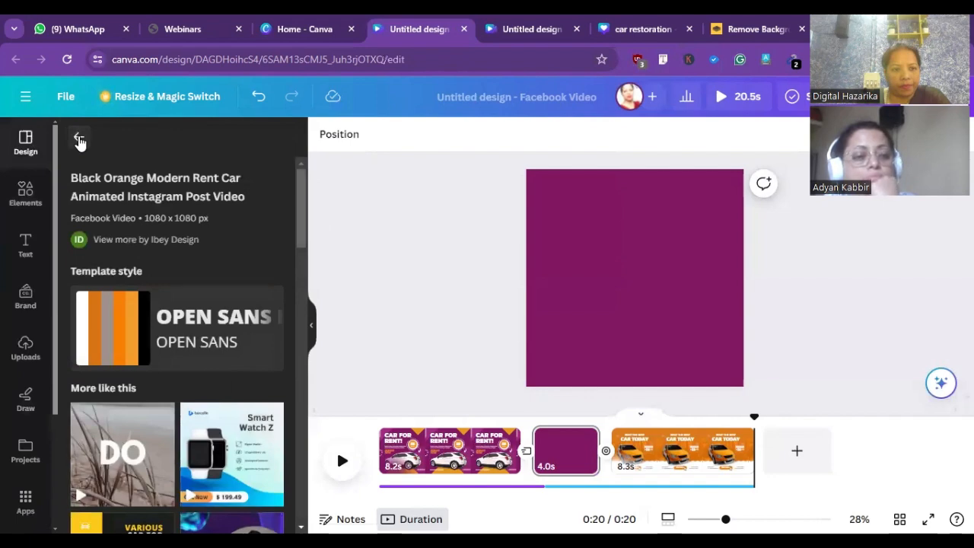
click(79, 139)
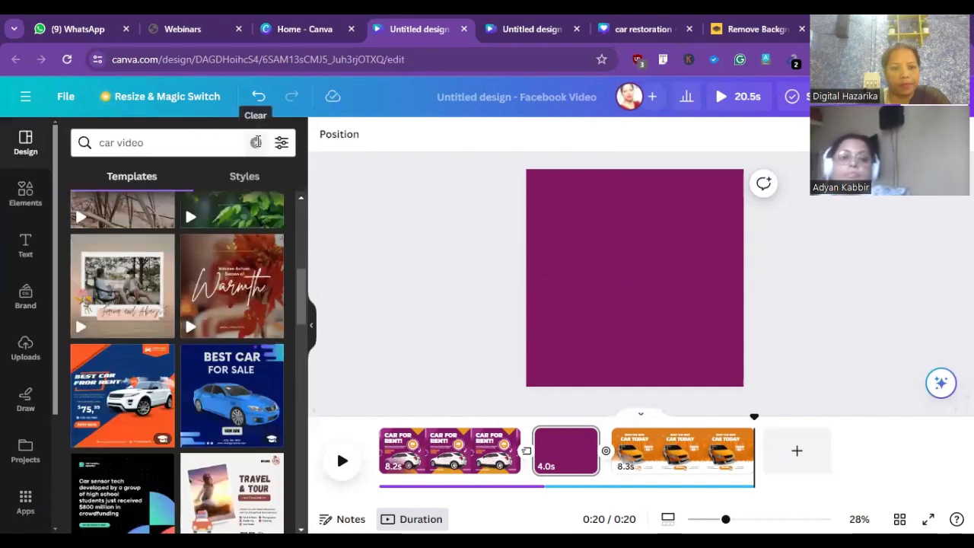
click(256, 142)
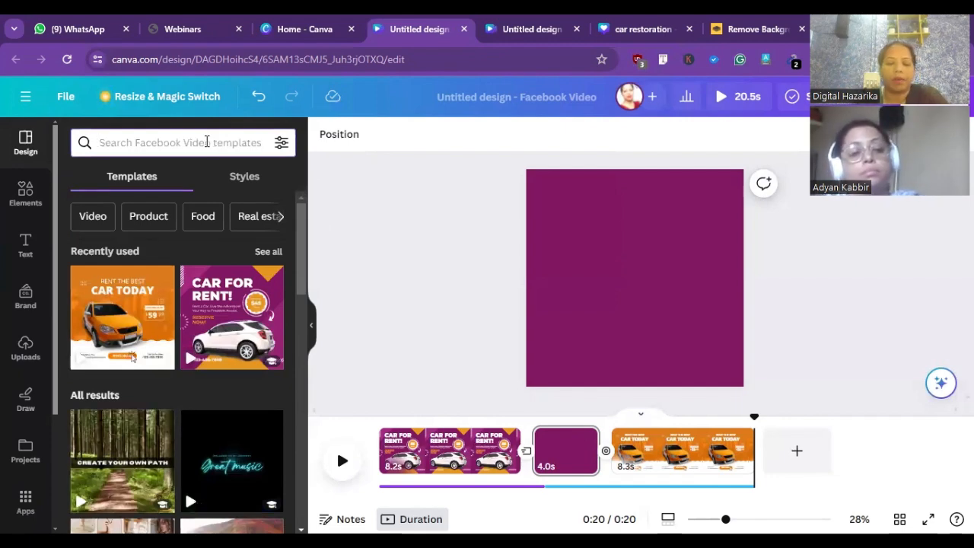
text(In)
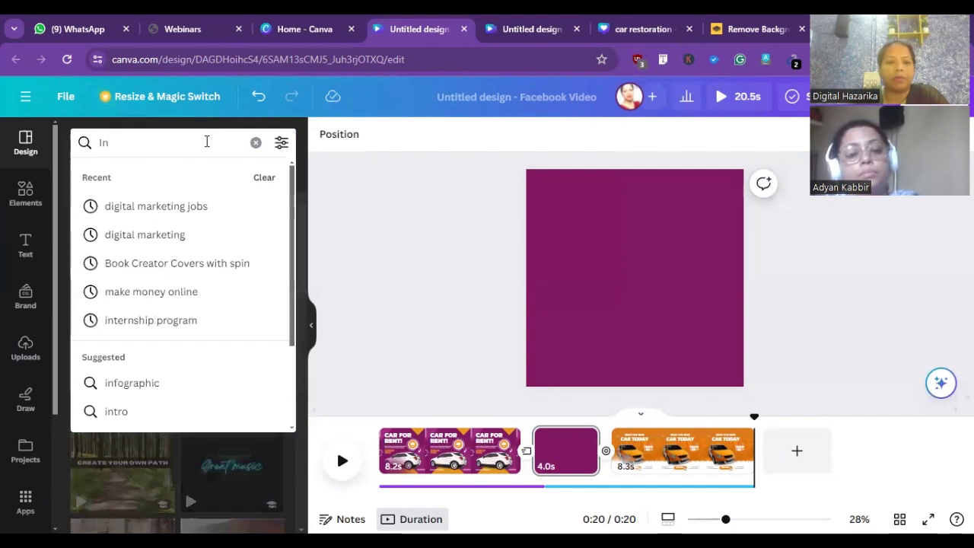
text(sta)
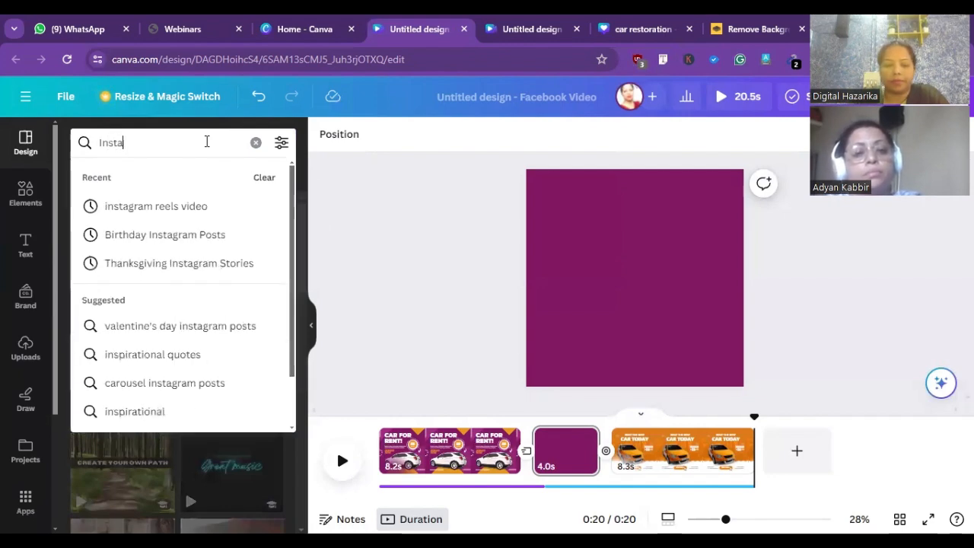
text(gram)
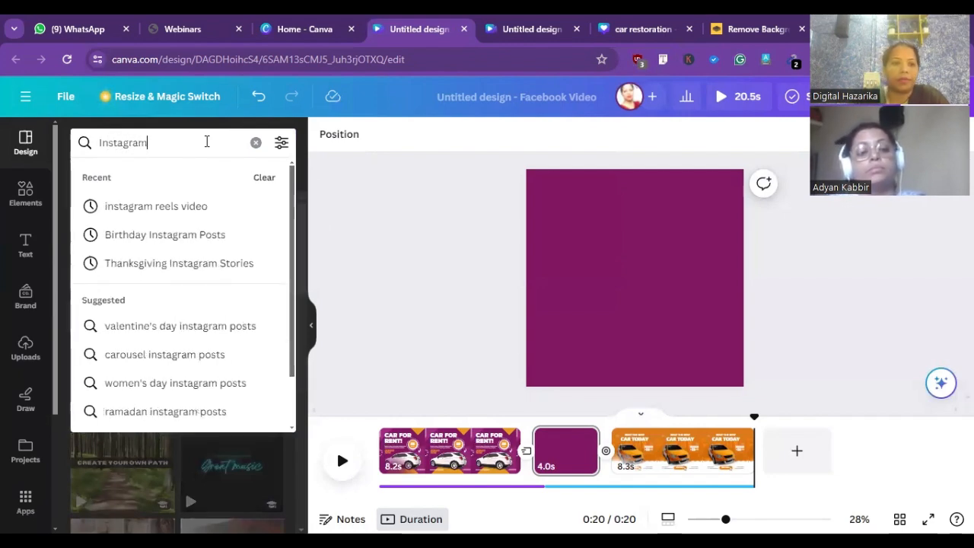
click(191, 214)
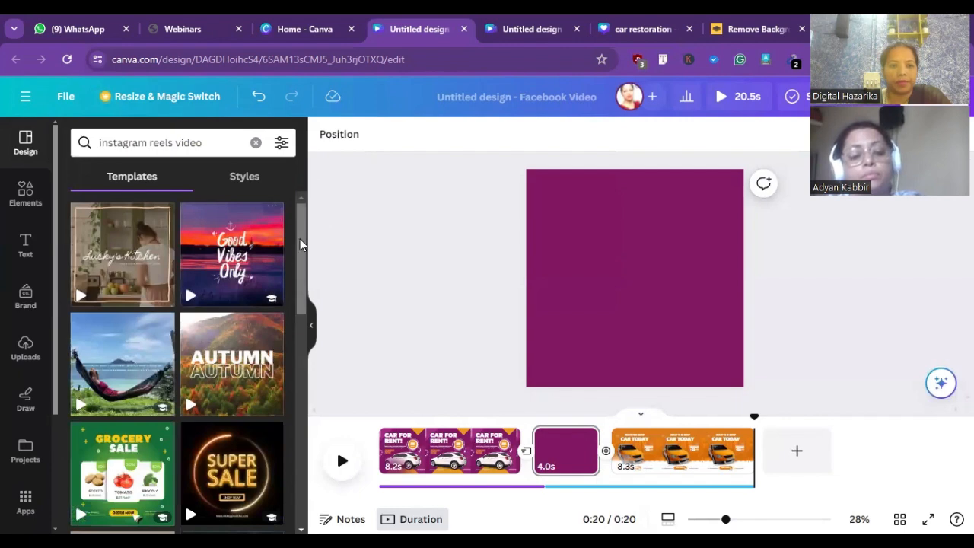
click(231, 372)
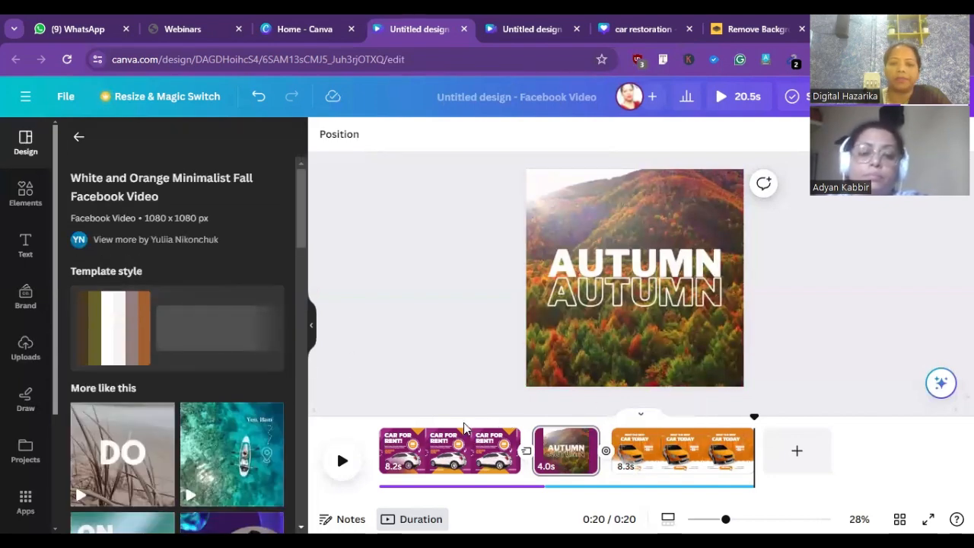
- Hide the purple Car for Rent page on the timeline
right_click(455, 449)
click(443, 450)
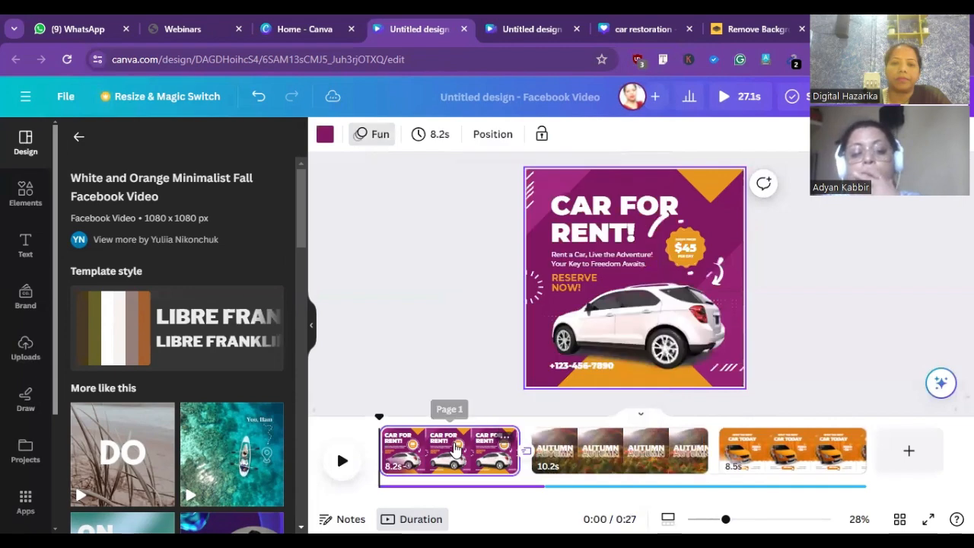
click(440, 451)
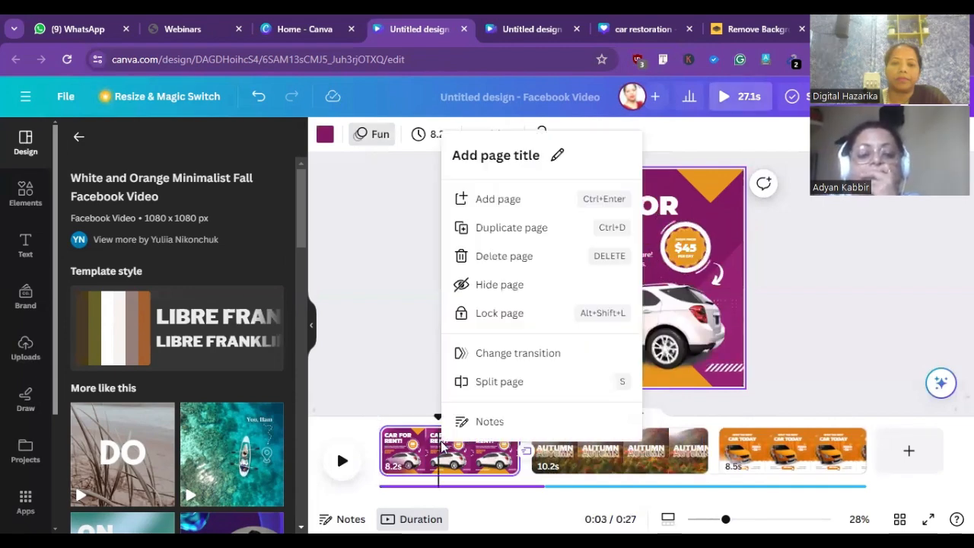
right_click(443, 446)
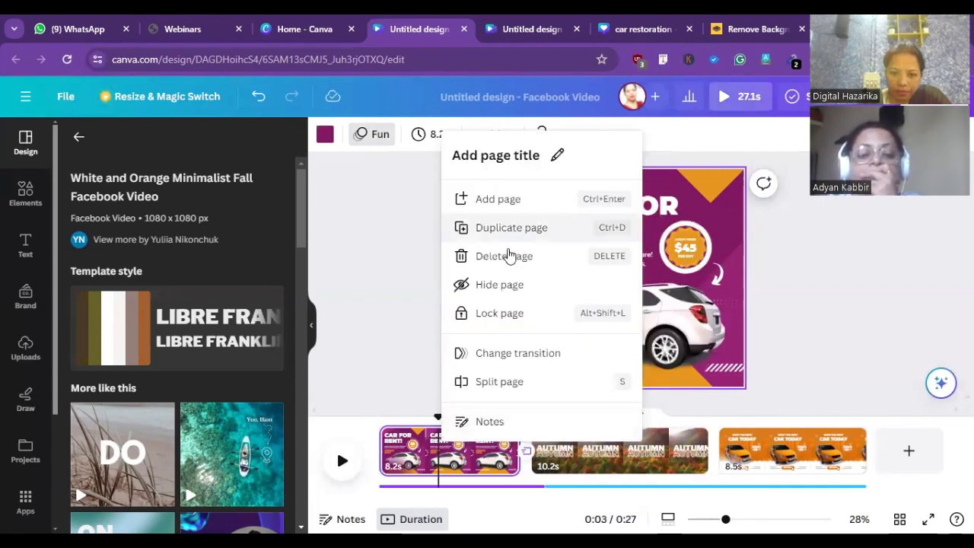
click(500, 293)
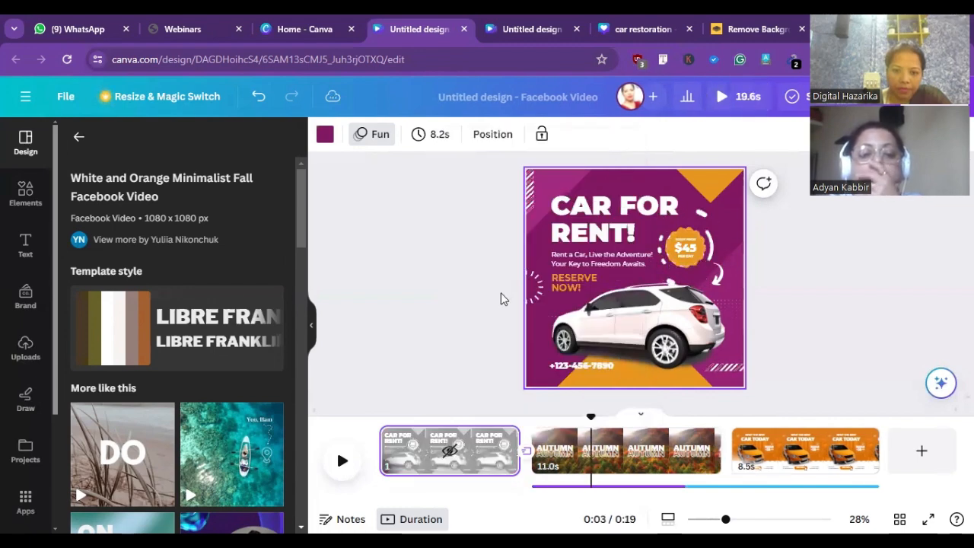
- Delete the orange Car Today page and the hidden Car for Rent page, leaving only the AUTUMN page
right_click(758, 445)
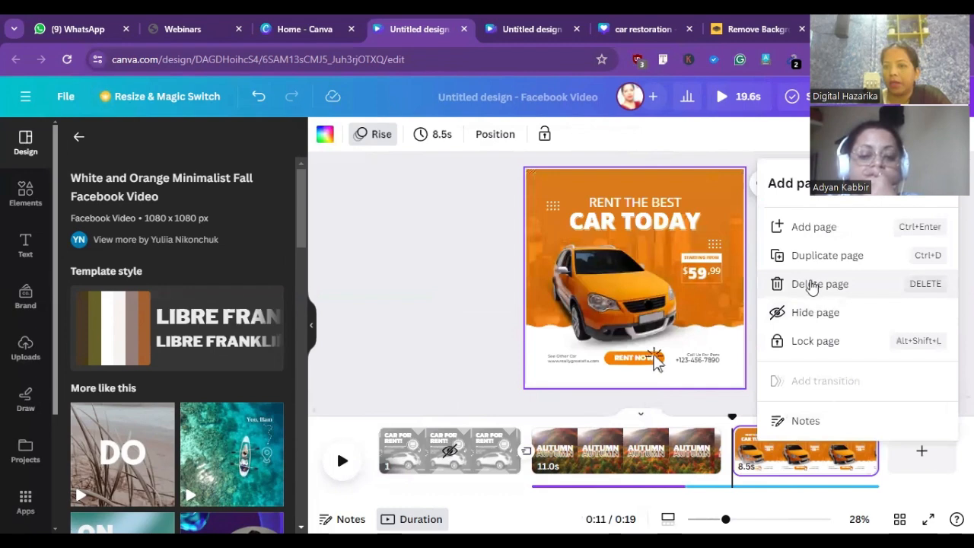
click(813, 288)
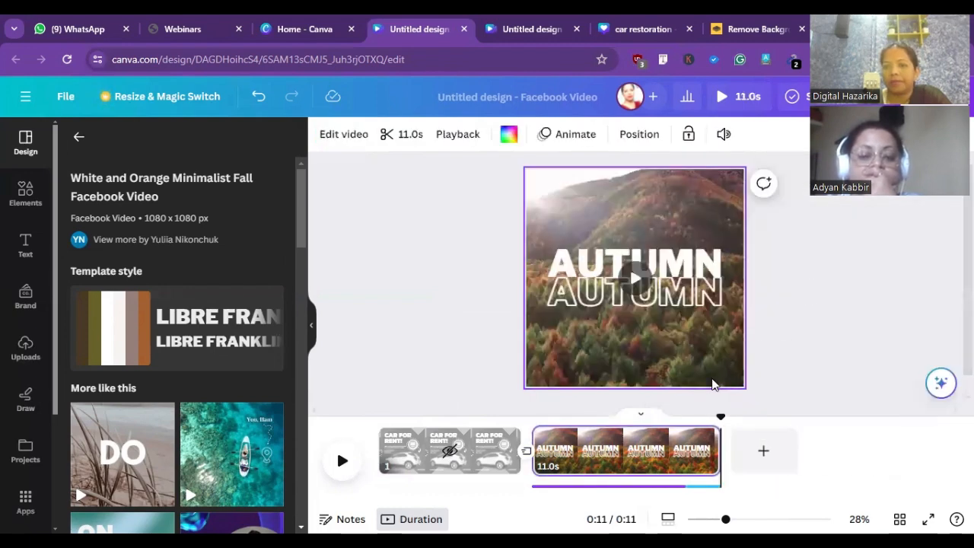
click(486, 444)
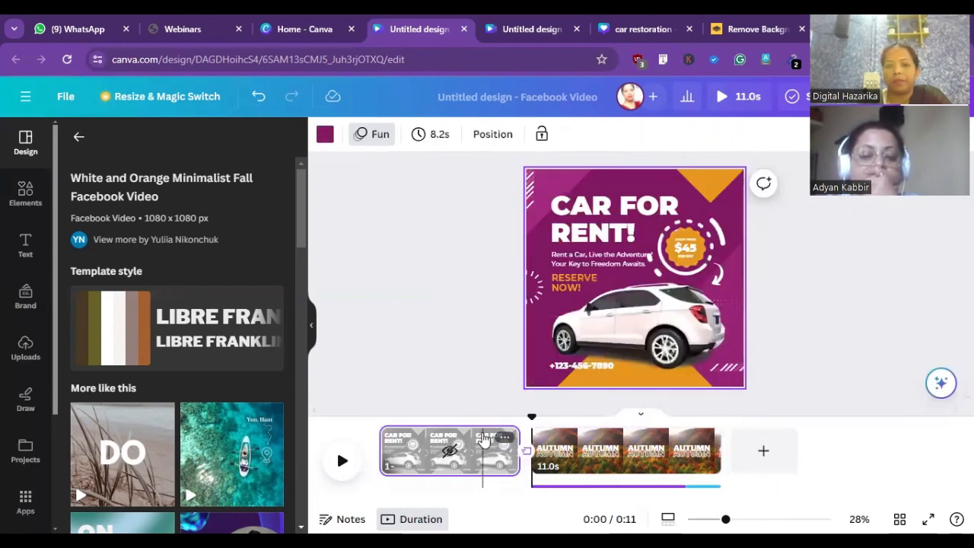
right_click(486, 444)
click(531, 279)
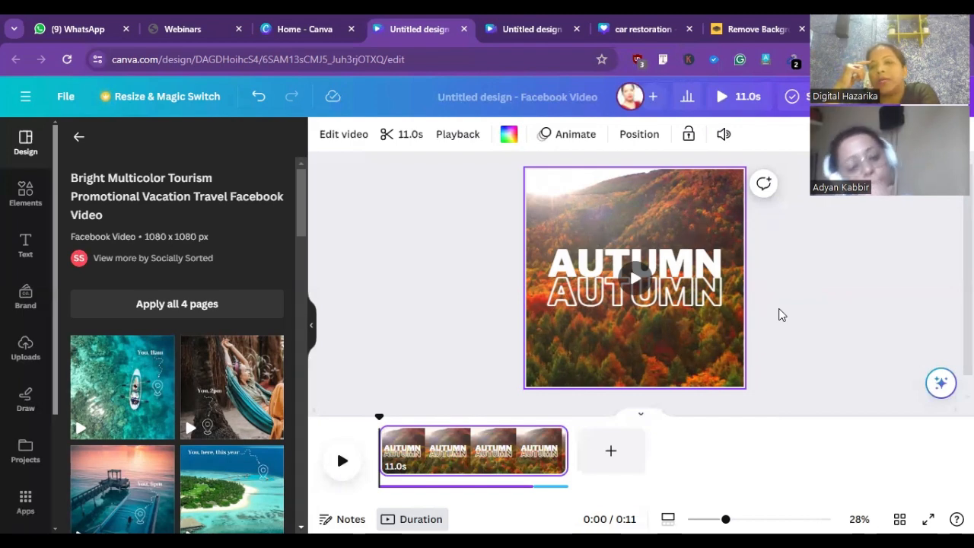
- Try to change the template search from Instagram reels to "youtube reels video"
click(77, 137)
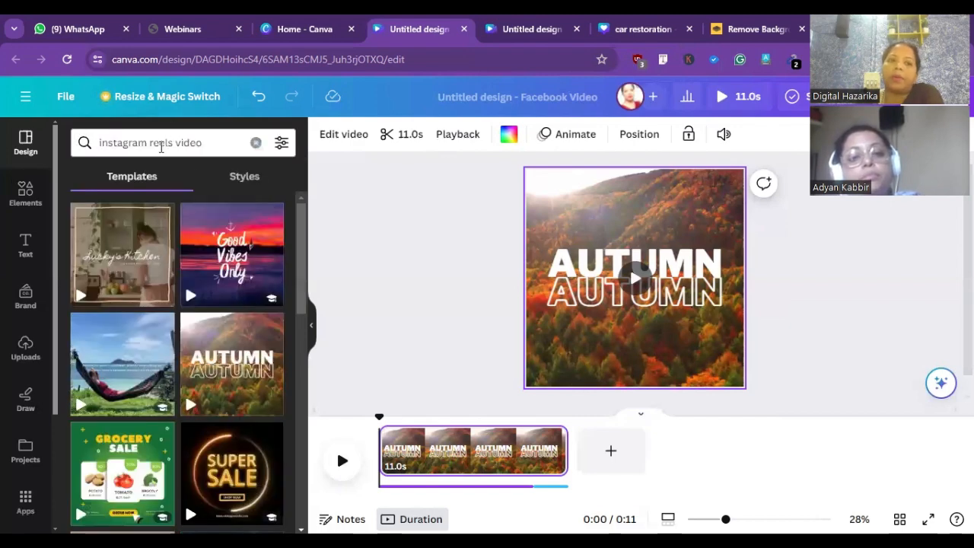
click(150, 143)
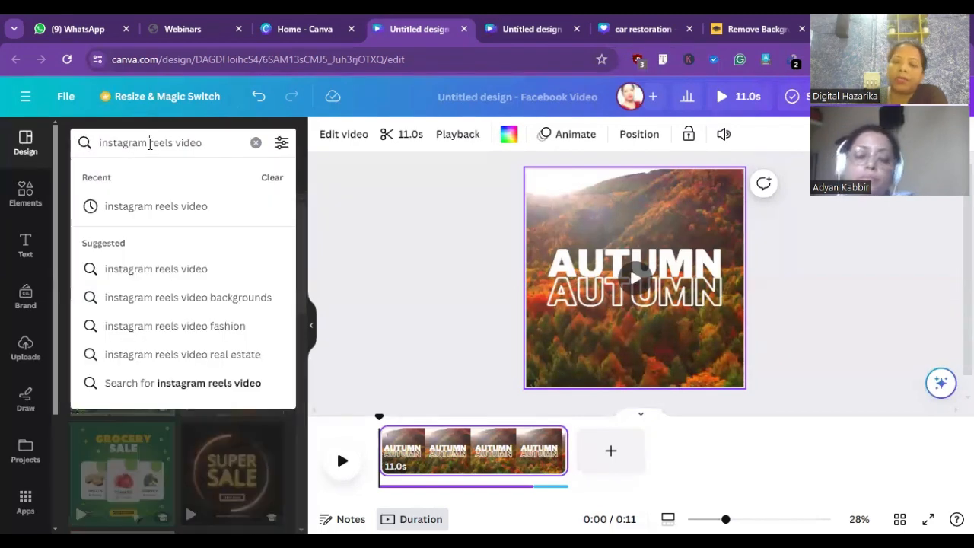
key(BackSpace)
key(BackSpace)
key(BackSpace)
key(BackSpace)
key(BackSpace)
key(BackSpace)
key(BackSpace)
key(BackSpace)
key(BackSpace)
key(BackSpace)
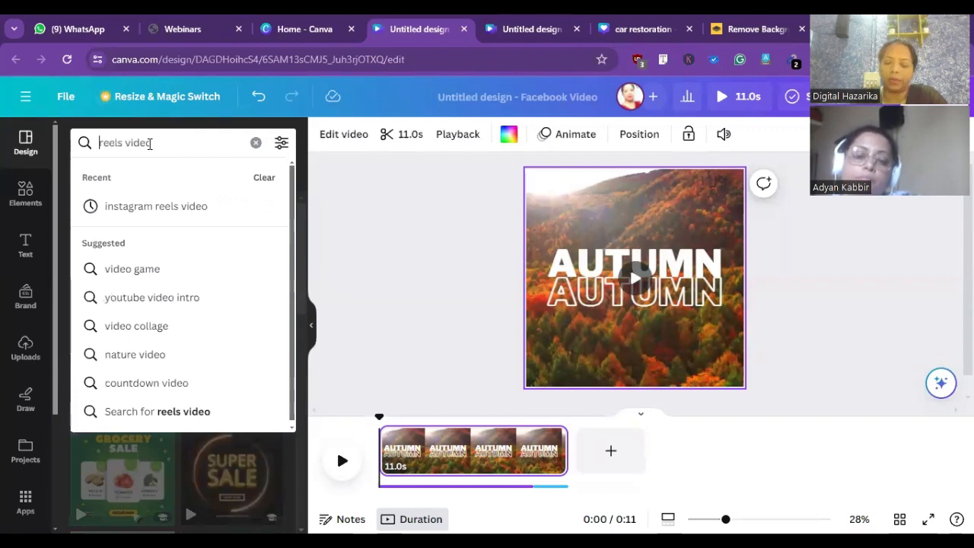
text(yout)
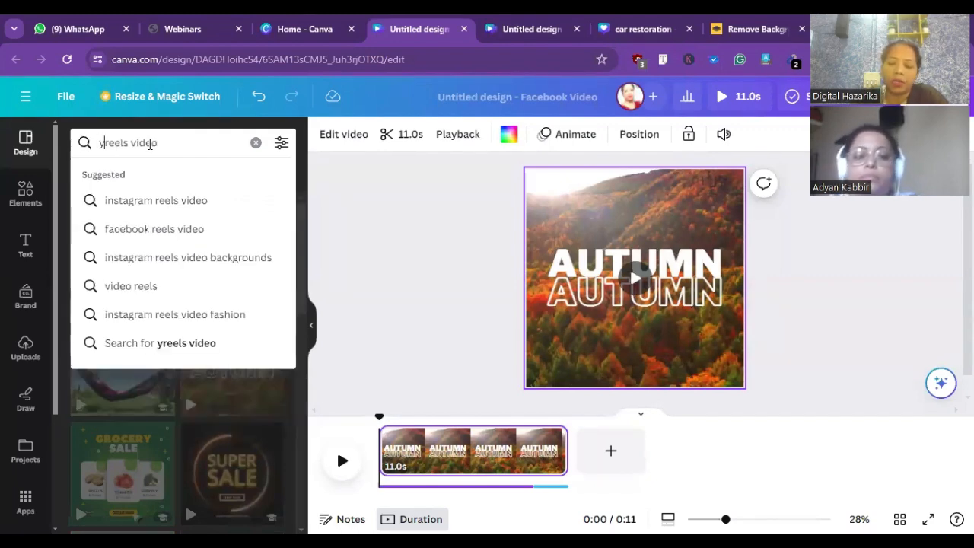
text(u)
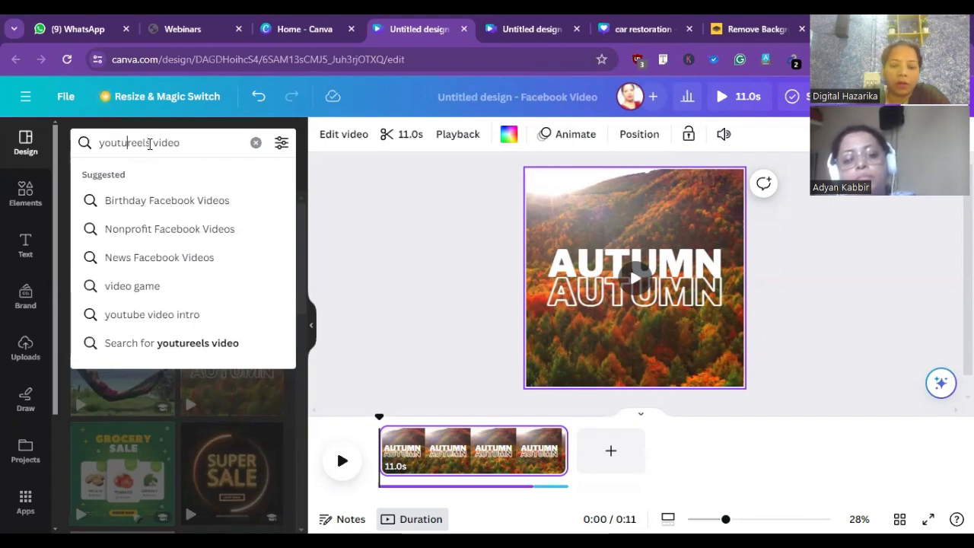
text(be)
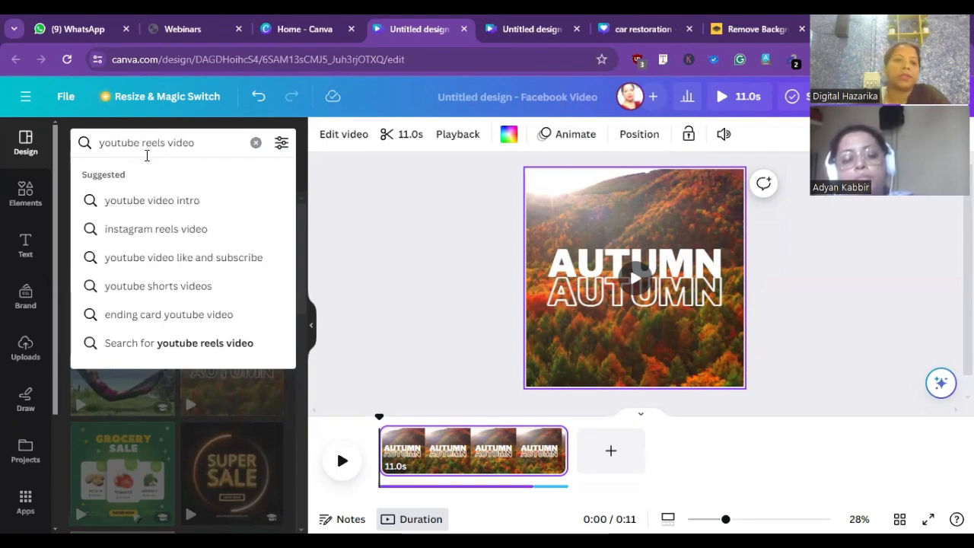
click(168, 237)
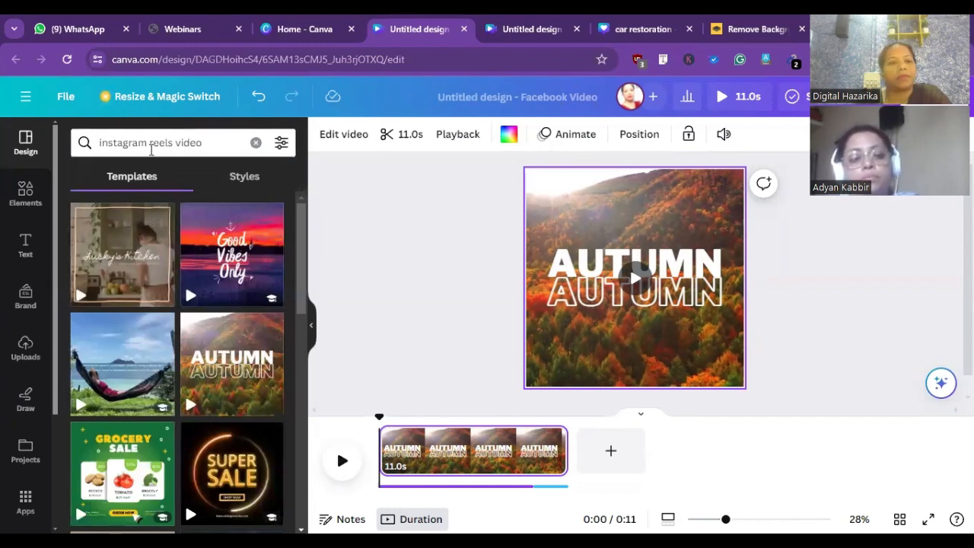
- Search the design templates for "youtube reels video"
click(147, 144)
drag(128, 148, 101, 146)
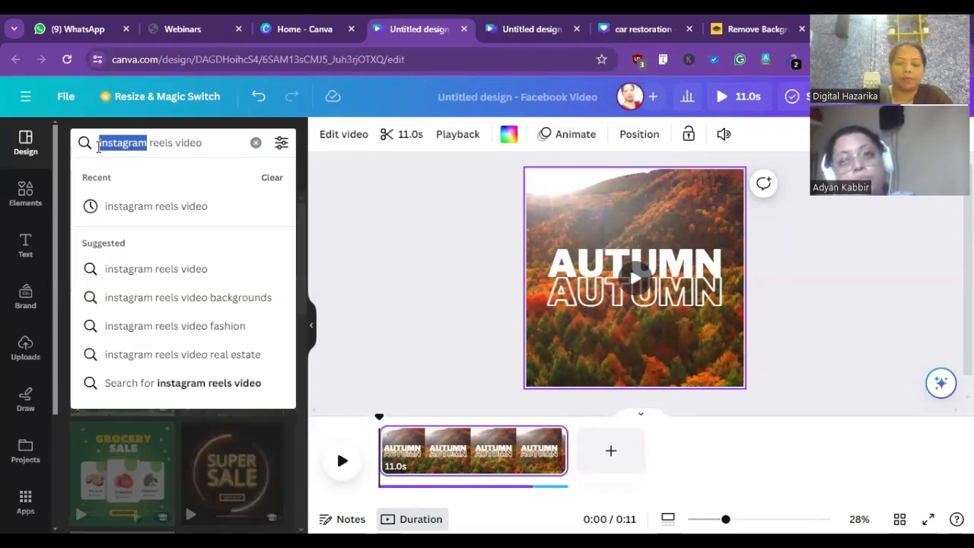
text(youtube)
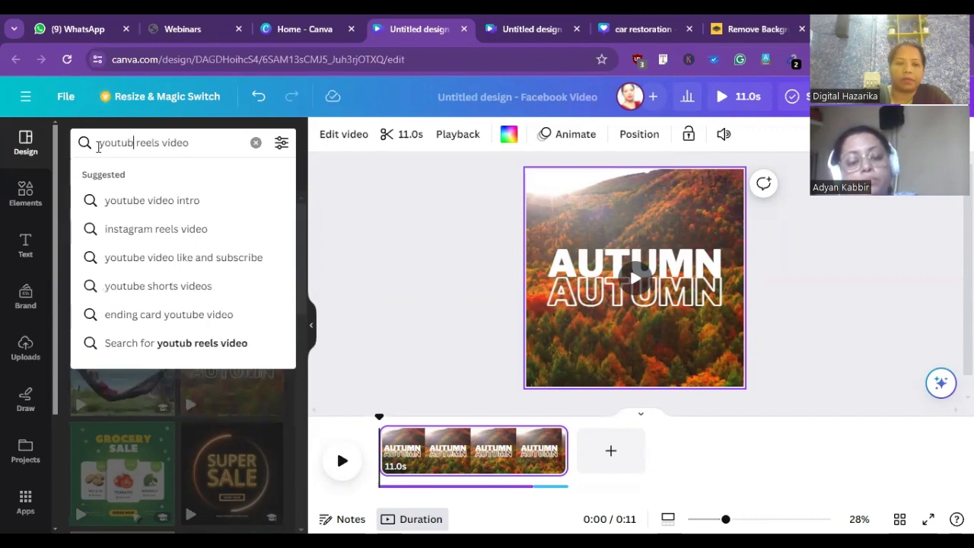
key(Return)
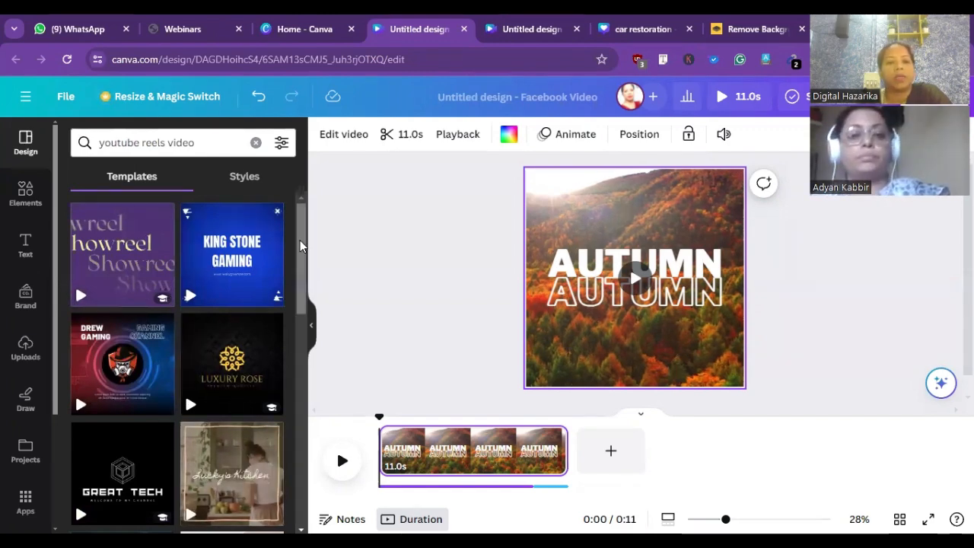
- Apply the "diaries of a blonde babe" template to the AUTUMN page and play the video
drag(303, 259, 320, 327)
drag(321, 370, 323, 379)
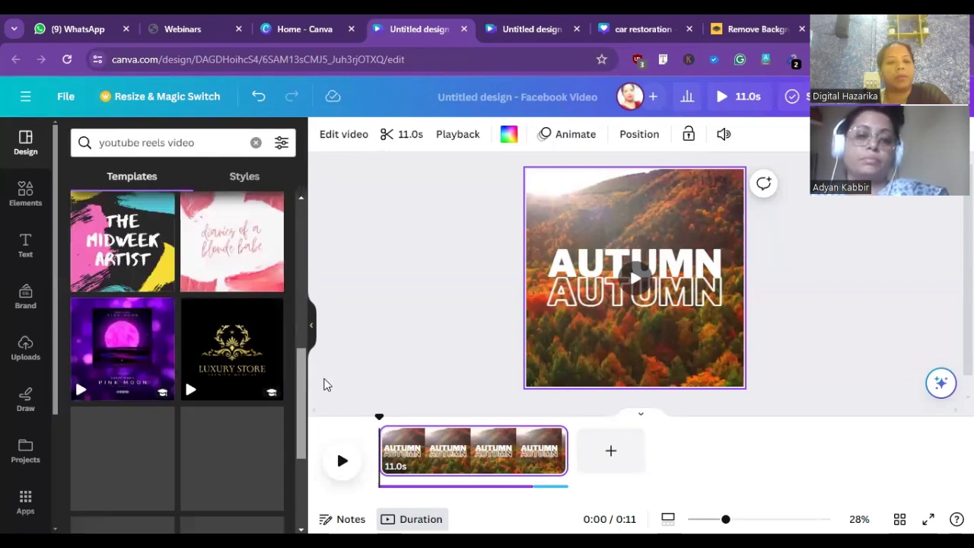
click(251, 263)
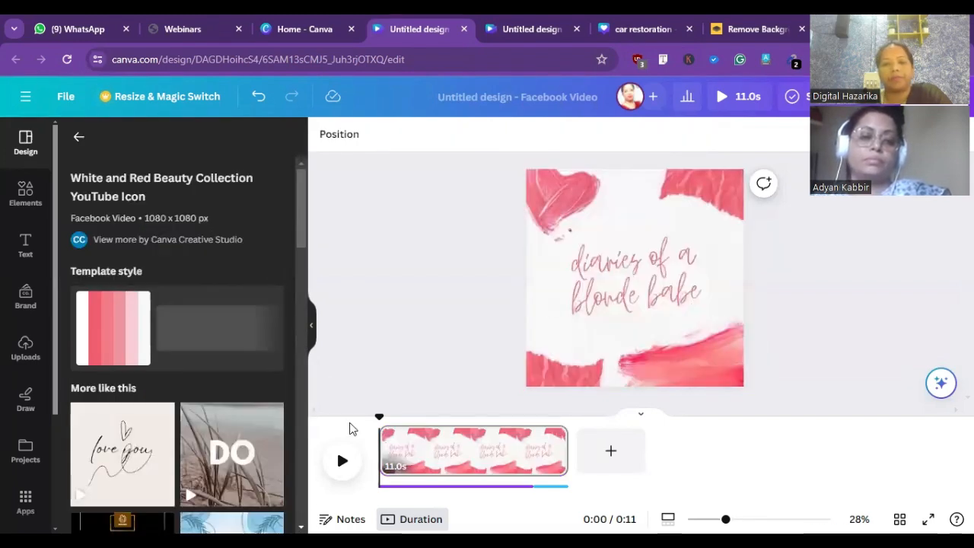
click(343, 464)
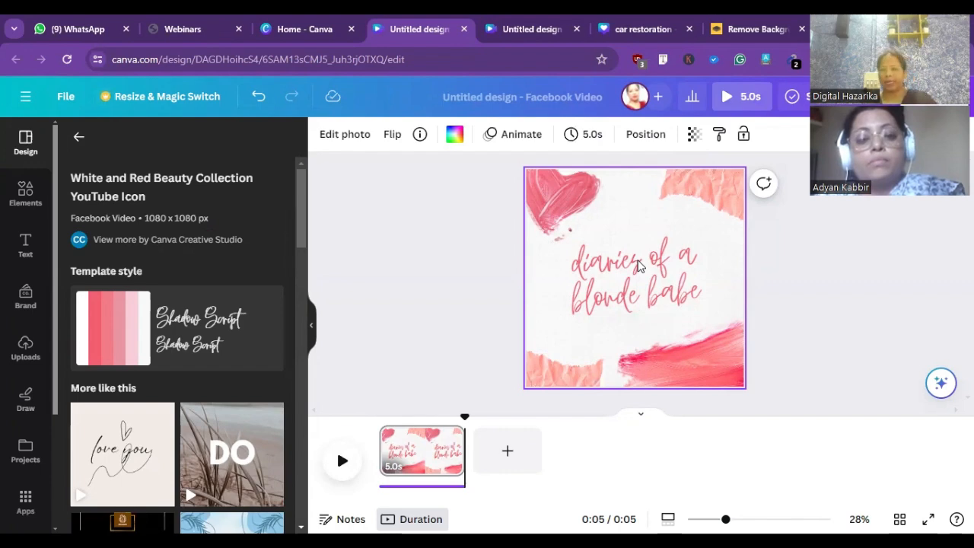
click(454, 232)
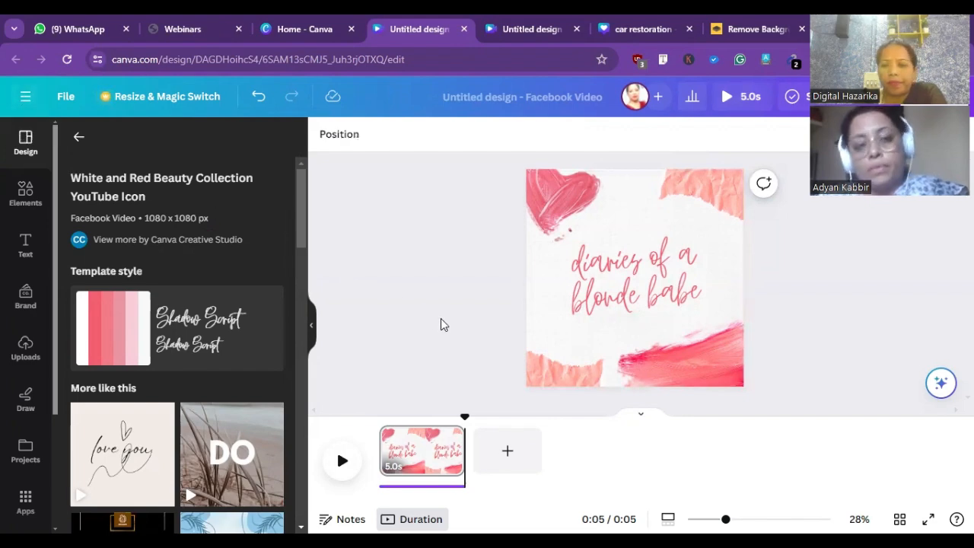
right_click(413, 288)
scroll(435, 261, down, 2)
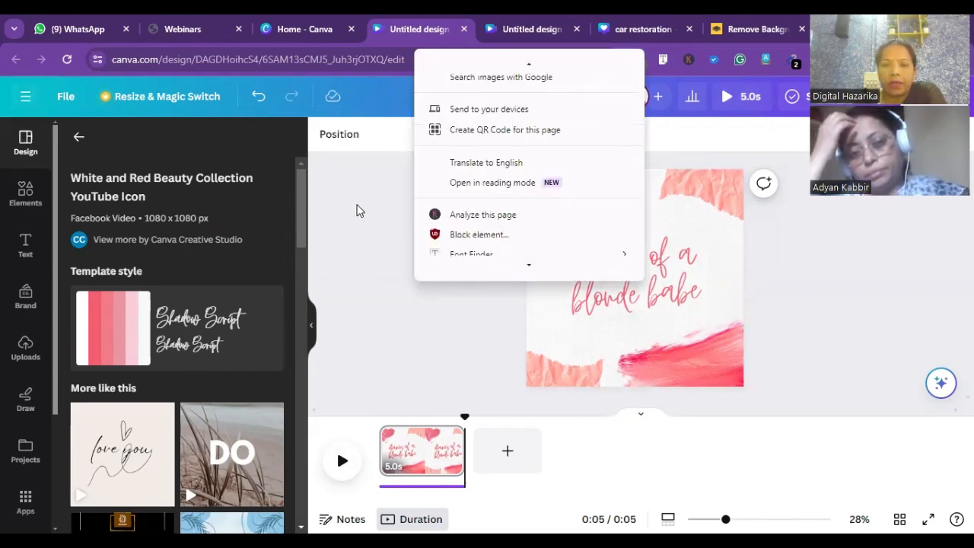
click(358, 209)
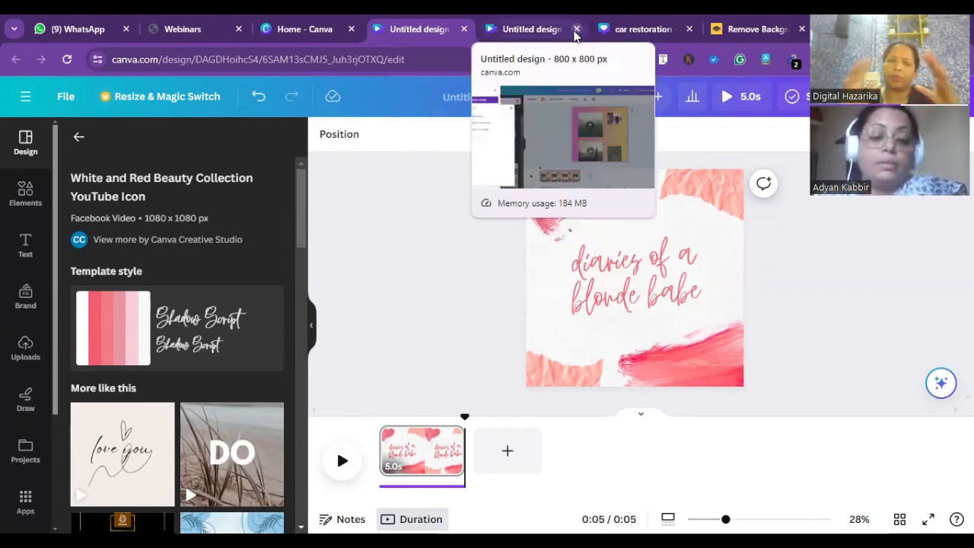
- Search the design templates for "durga ashtami" and for "happy durga ashtami"
click(77, 138)
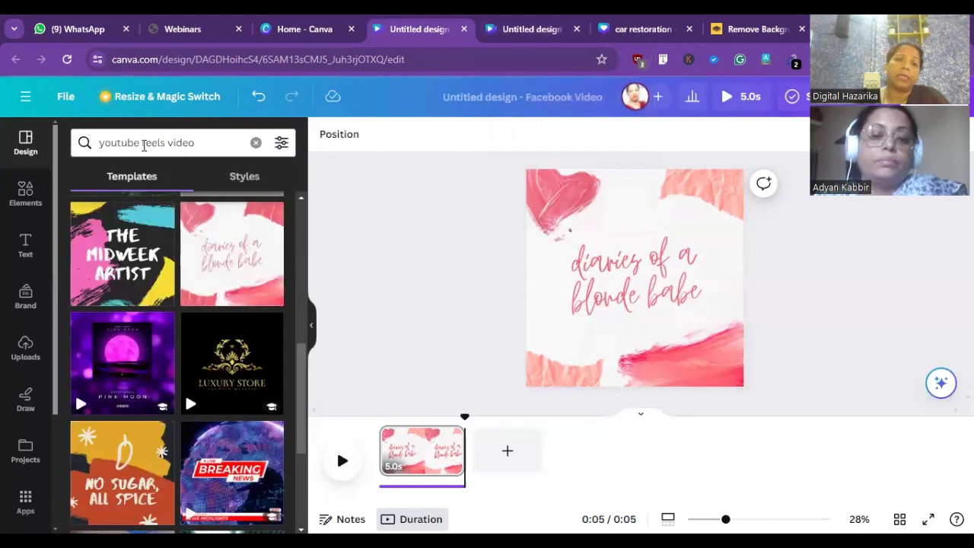
click(256, 143)
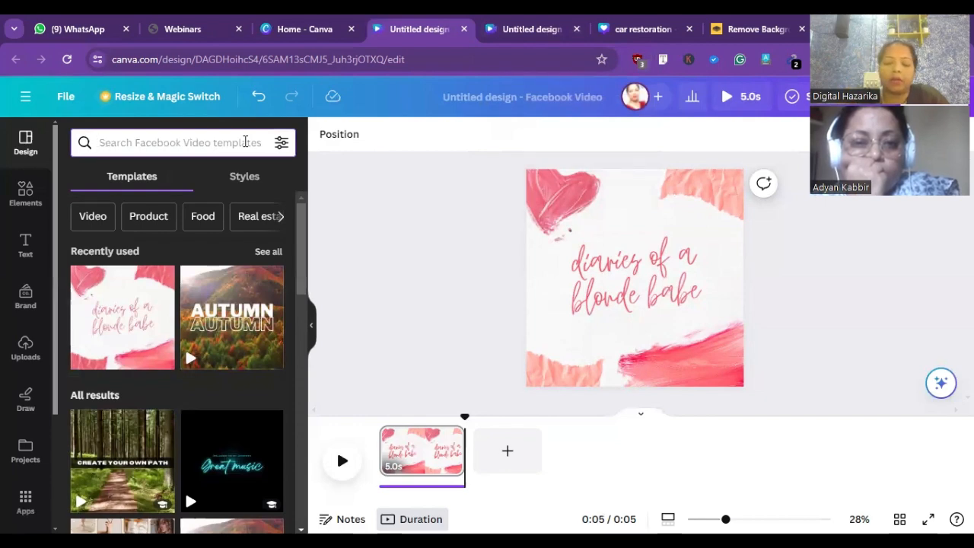
text(durga)
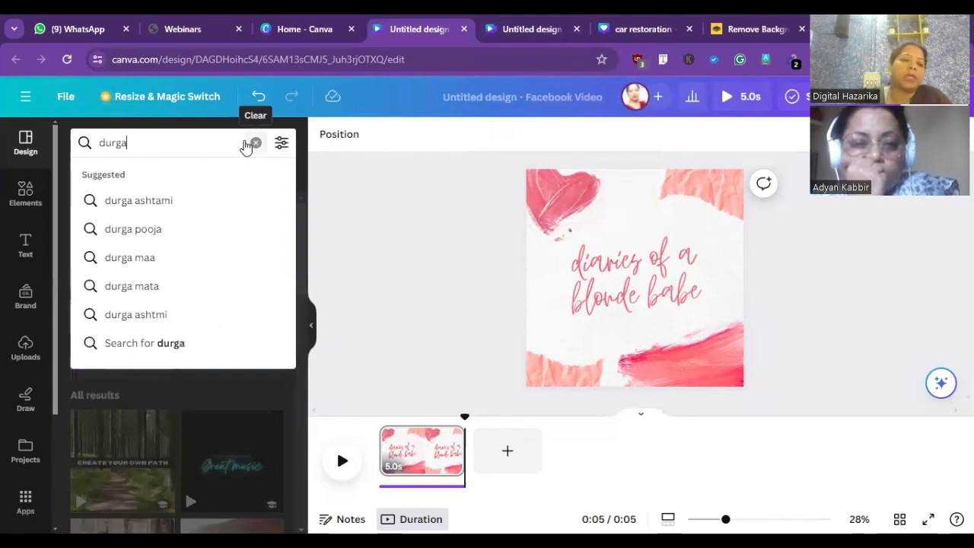
click(150, 201)
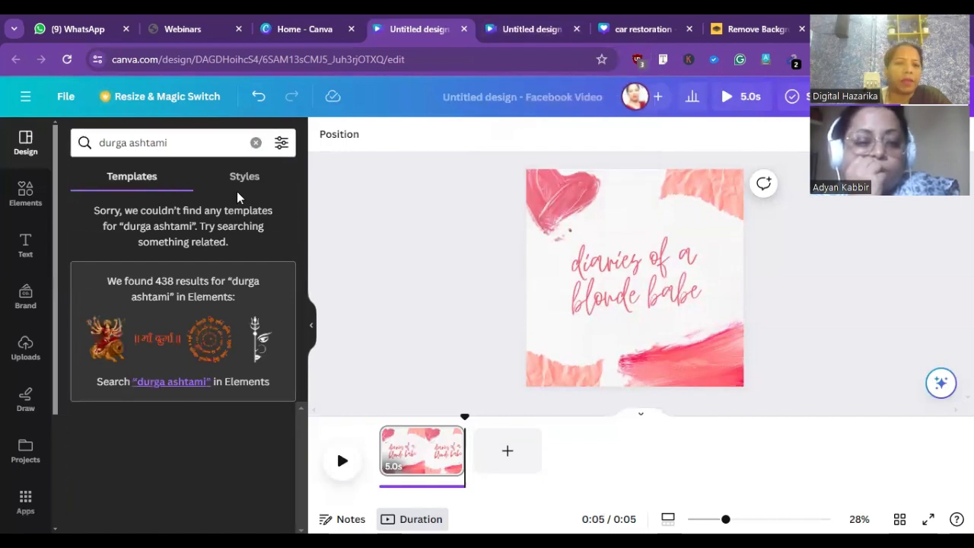
click(191, 147)
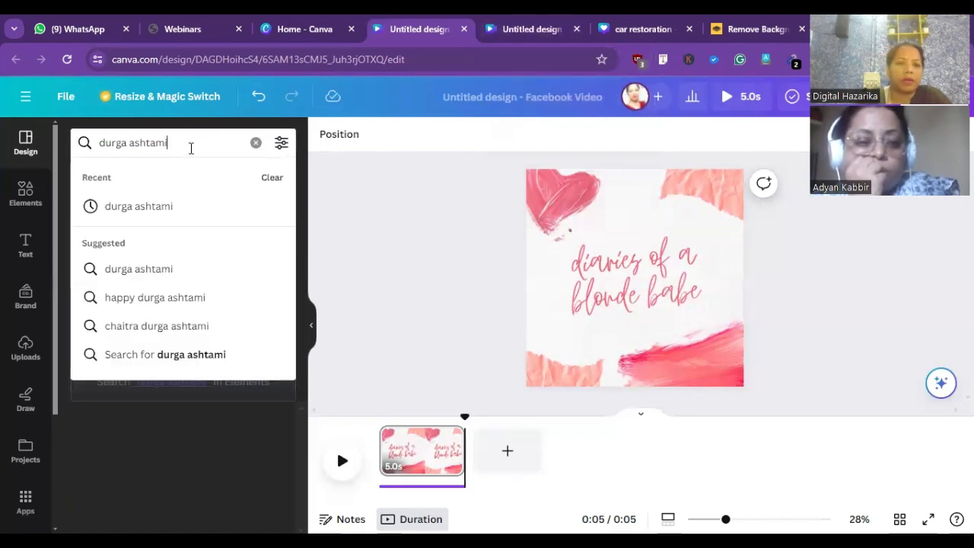
click(157, 299)
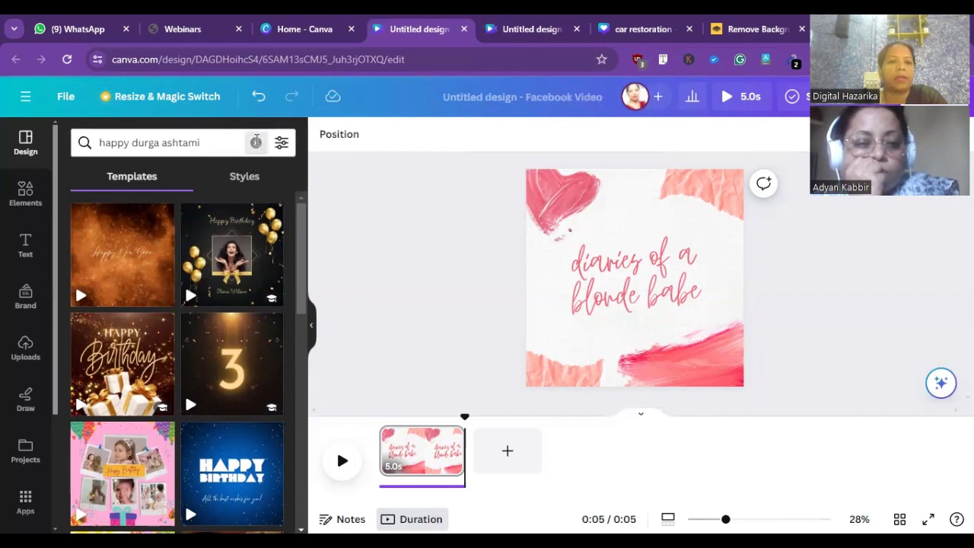
- Search the design templates for "wedding anniversary"
click(255, 142)
text(an)
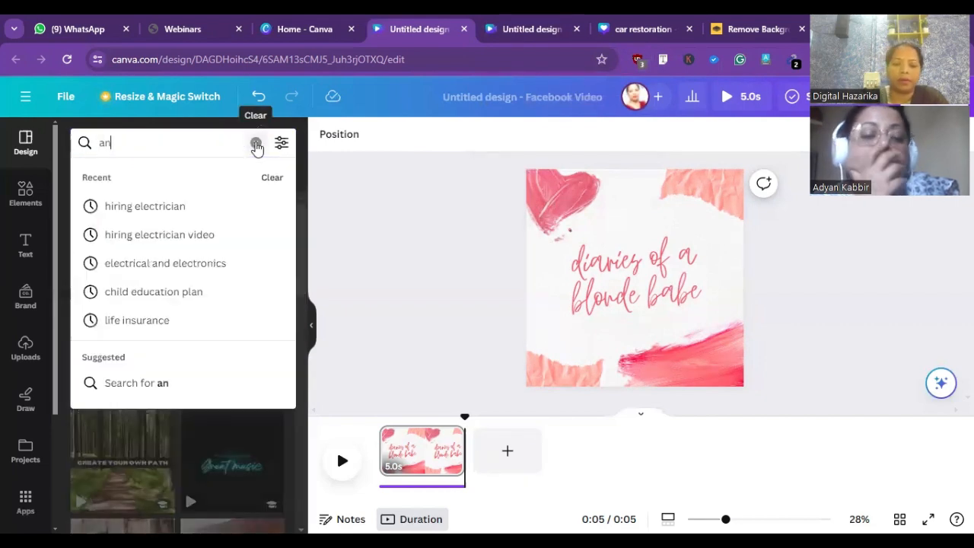
text(niver)
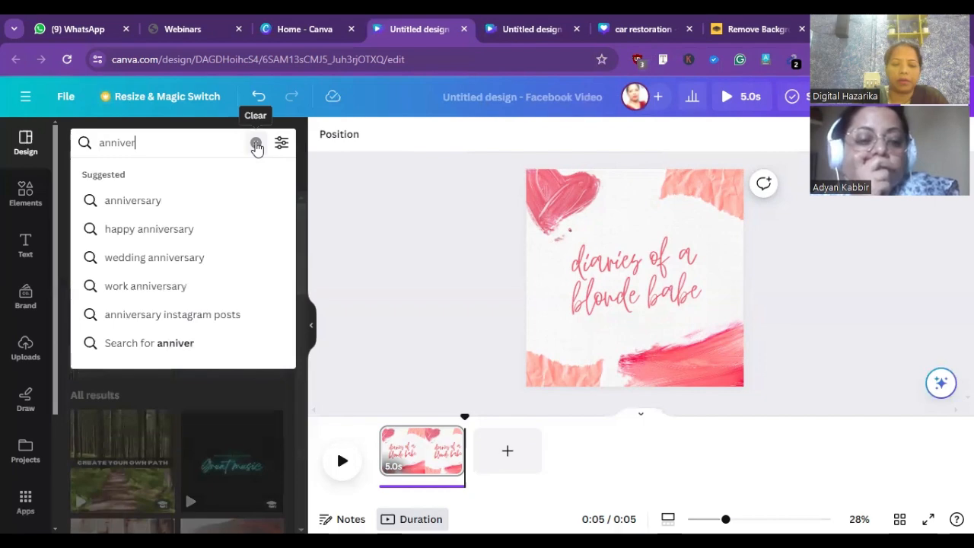
text(sery)
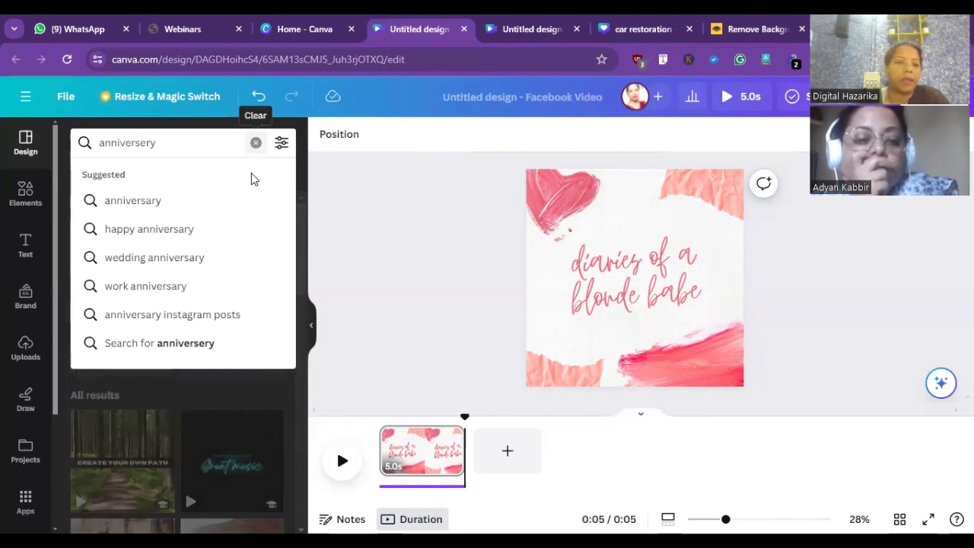
click(181, 257)
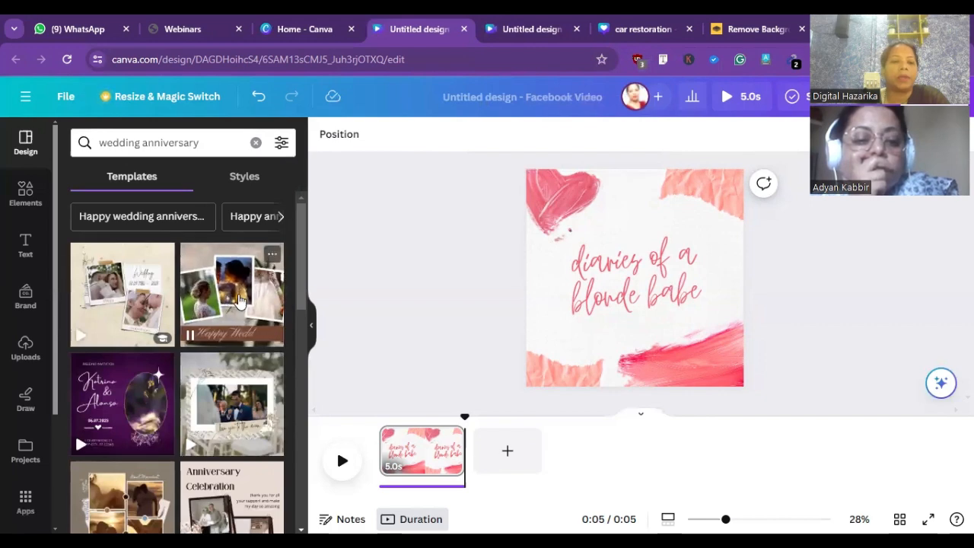
- Apply the Brown Simple Minimalist Wedding template with three photo frames to the page and play the video
click(240, 299)
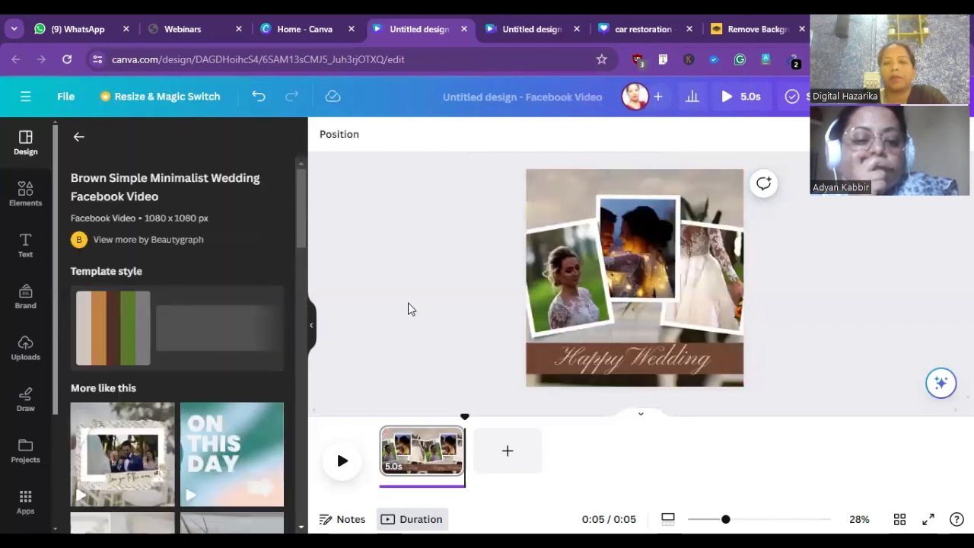
click(573, 302)
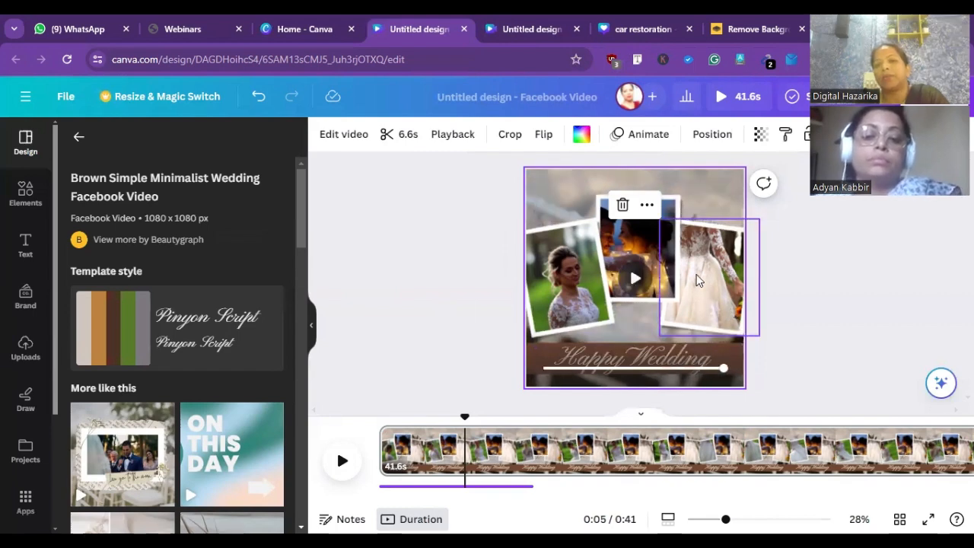
click(339, 460)
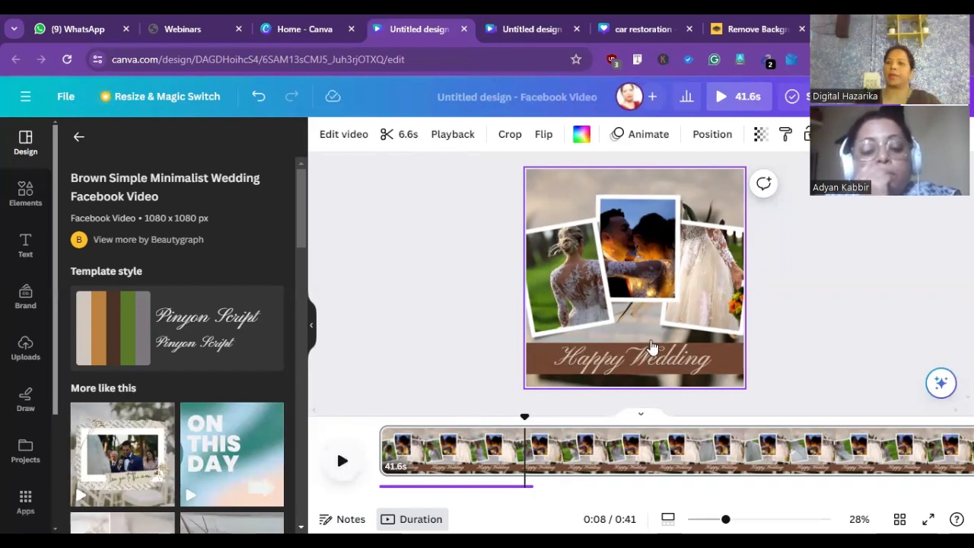
right_click(415, 237)
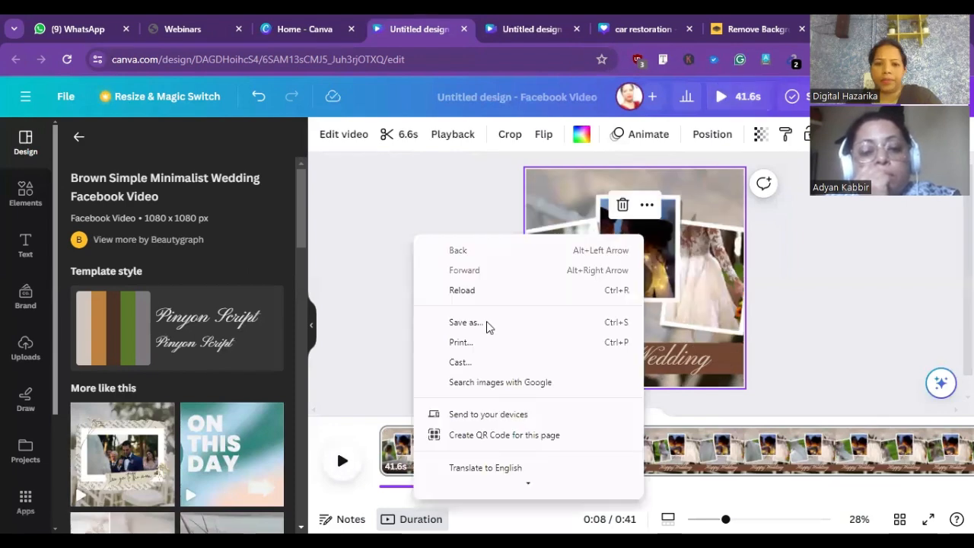
click(370, 235)
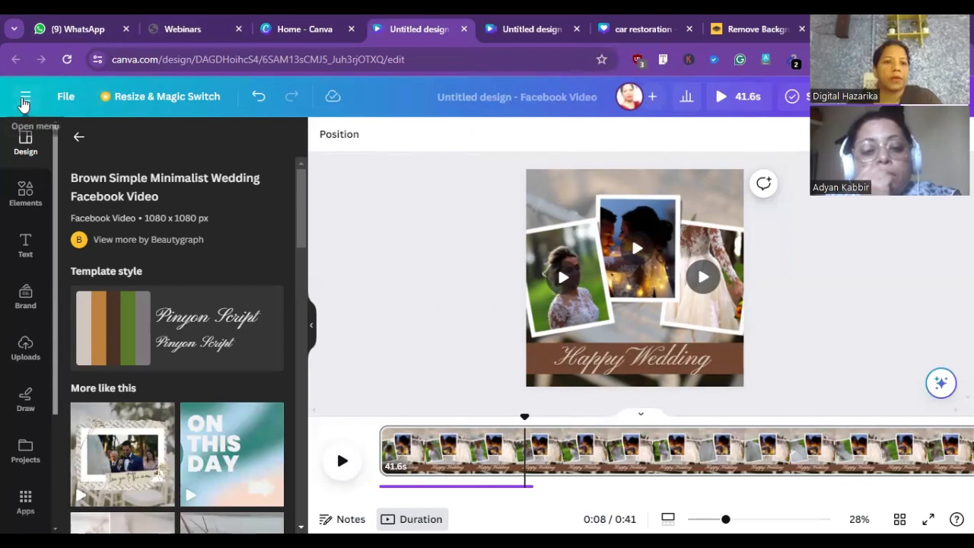
click(23, 99)
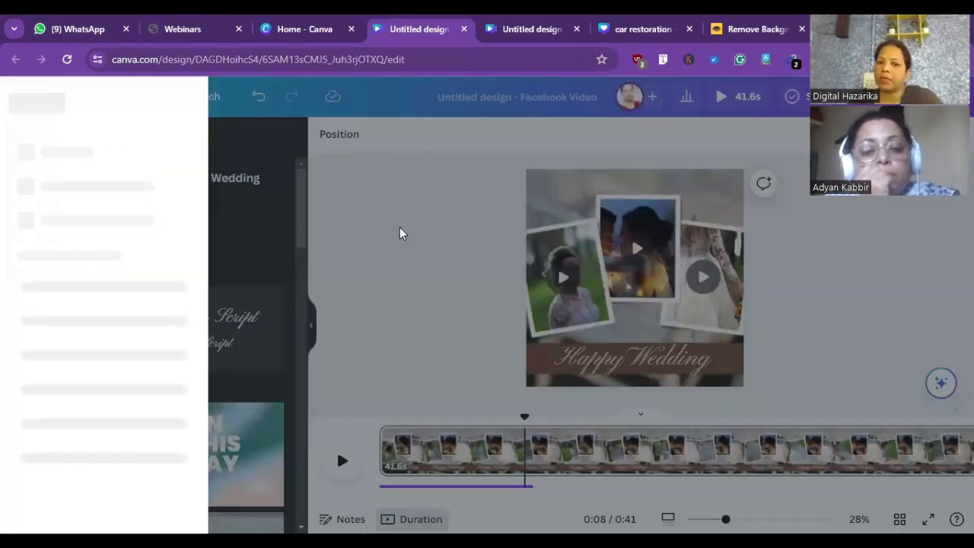
click(399, 226)
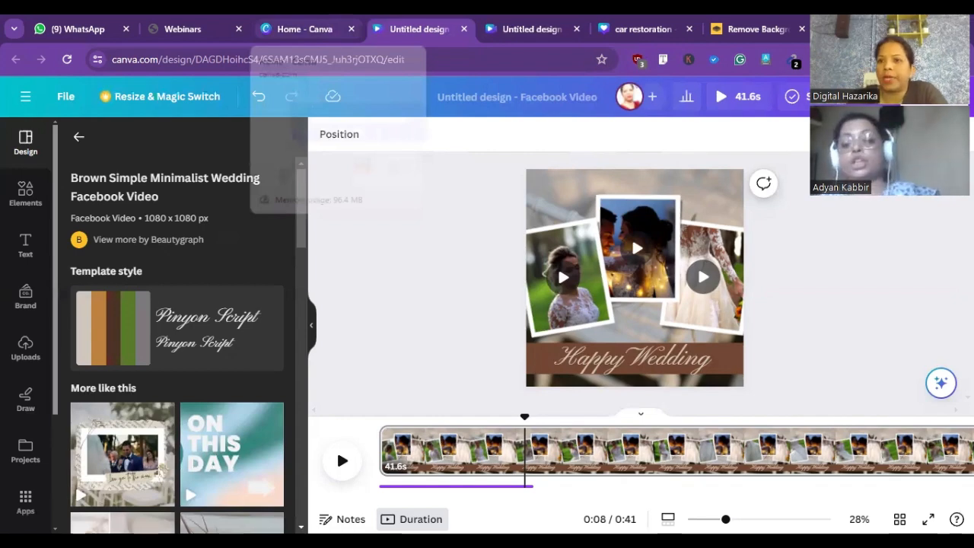
- Open a new browser tab and search for "pixabay"
key(ctrl+t)
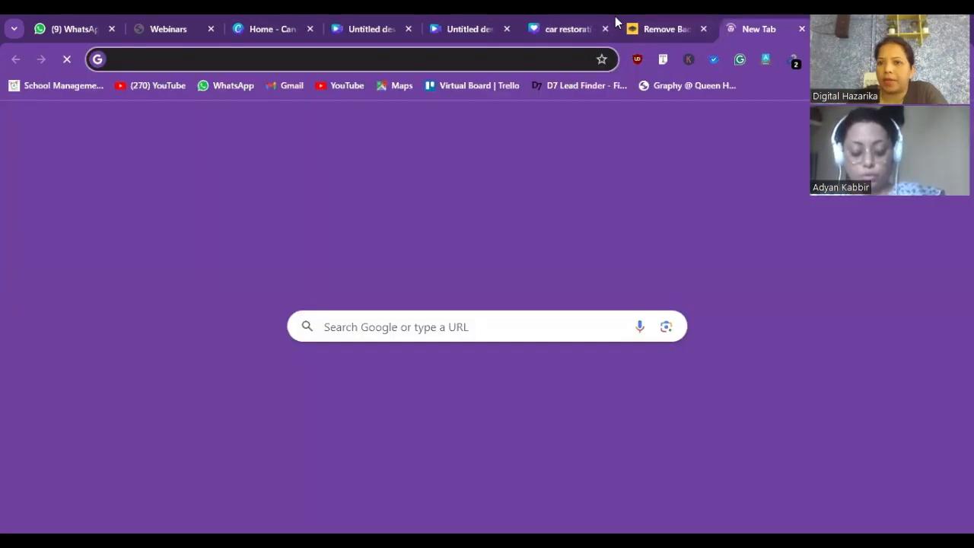
click(566, 51)
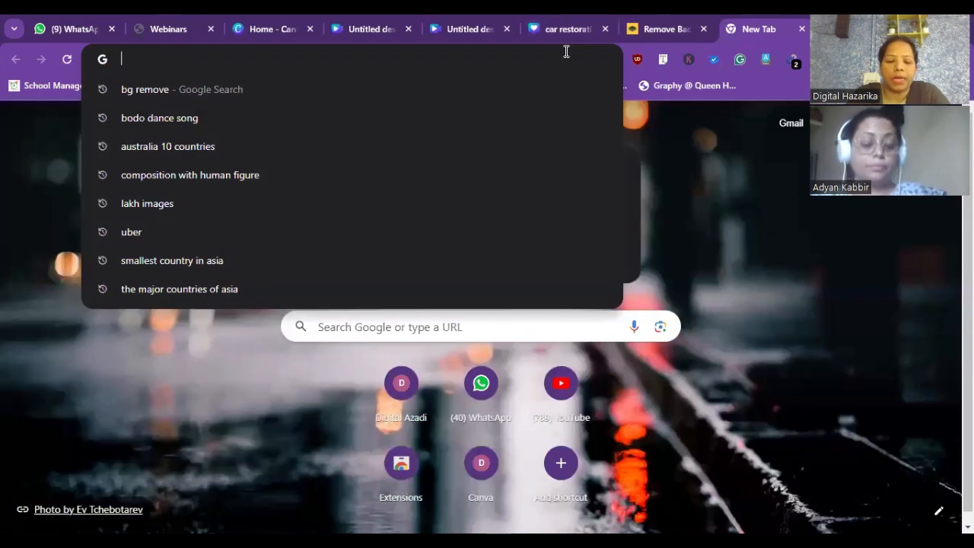
text(pix)
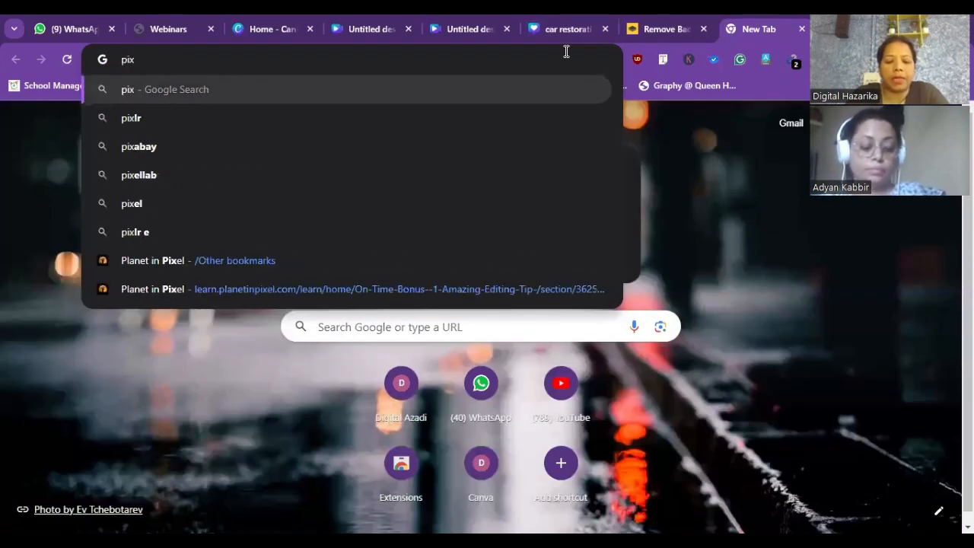
text(abay)
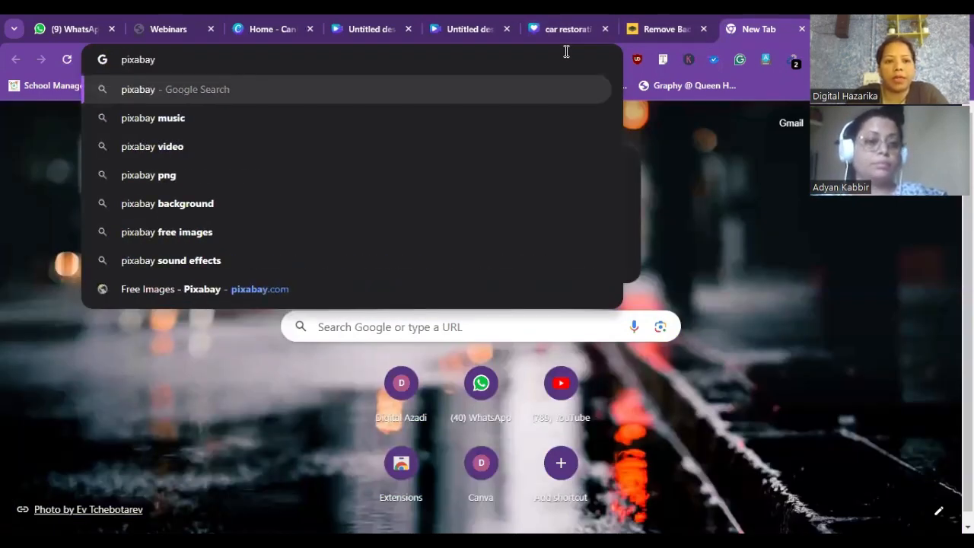